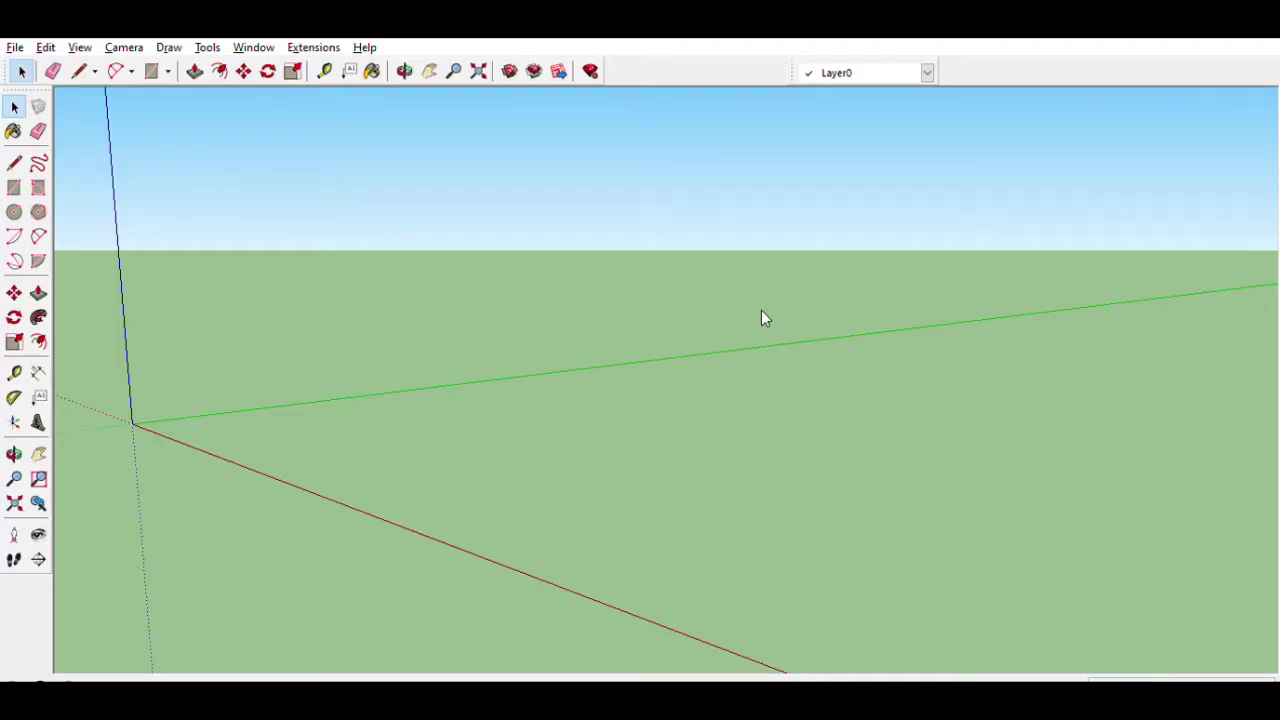
- Draw a four-cornered outline on the ground and close it into a floor face
middle_click_drag(110, 428, 72, 208)
key("l")
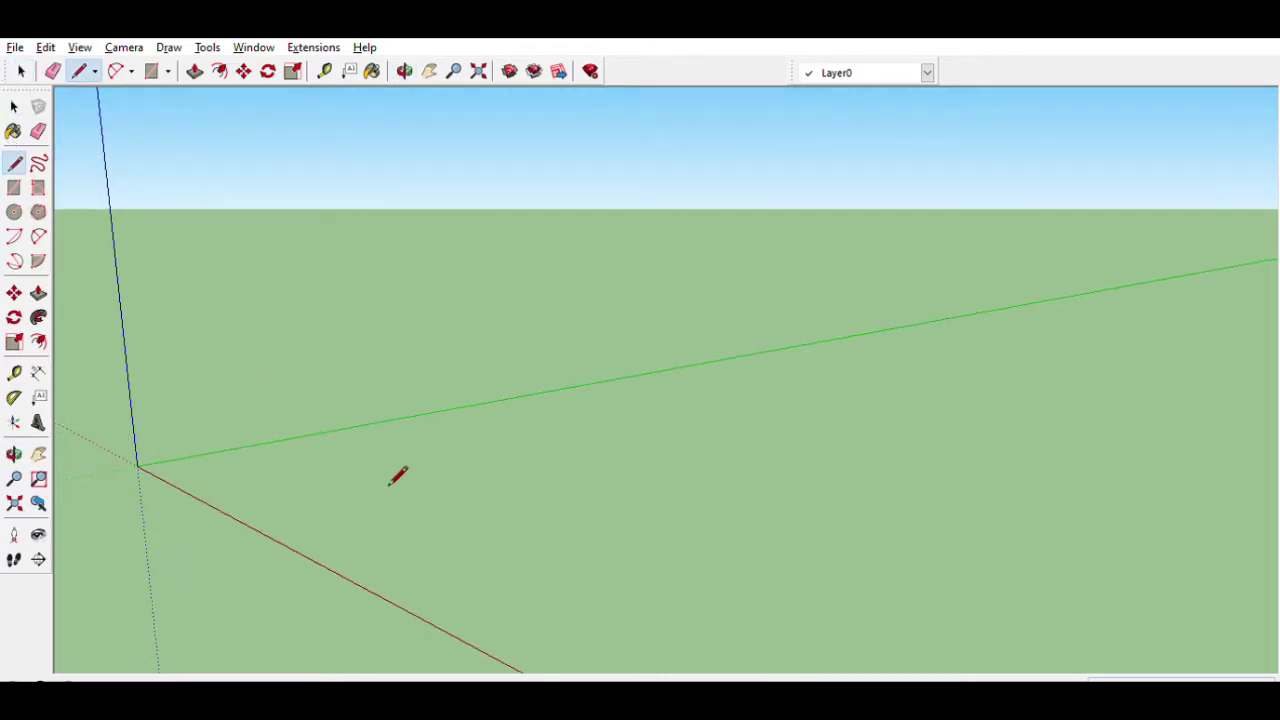
left_click(376, 487)
left_click(806, 385)
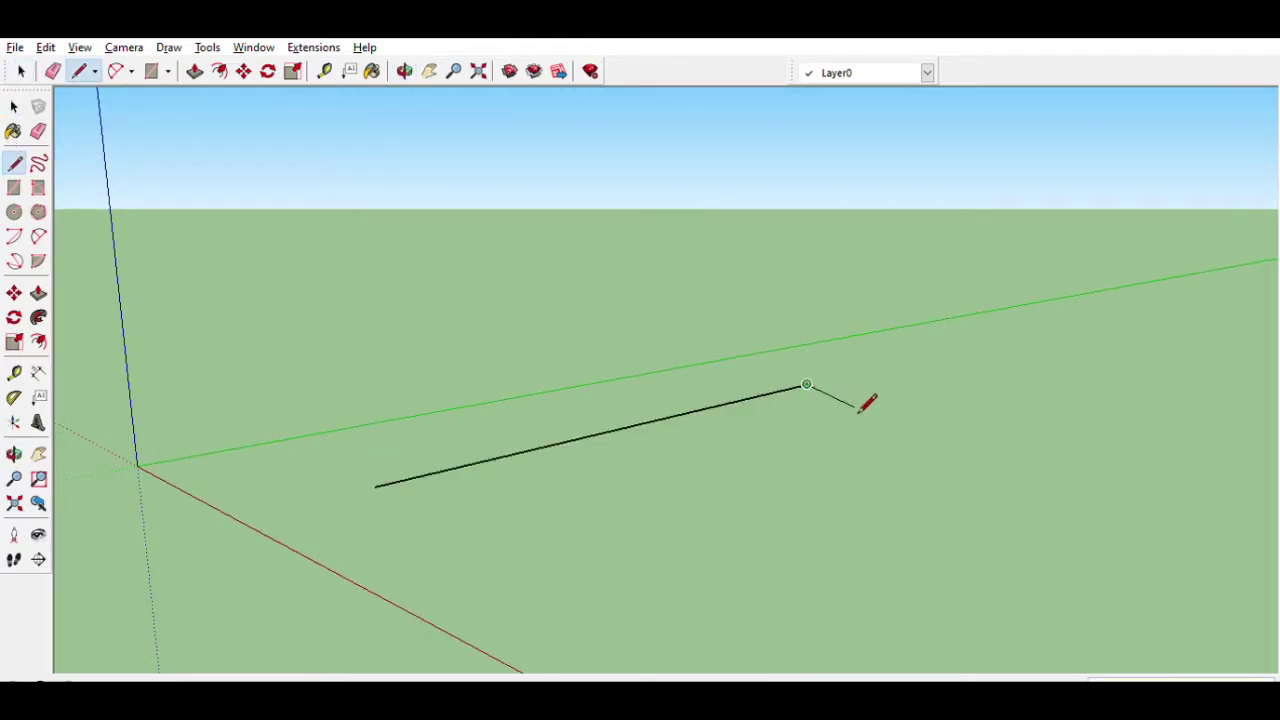
left_click(1225, 452)
scroll(840, 440, "down", 2)
left_click(883, 585)
left_click(497, 466)
- Select the new floor face to check it, then deselect it and zoom out
middle_click_drag(500, 460, 337, 254)
key("space")
left_click(717, 408)
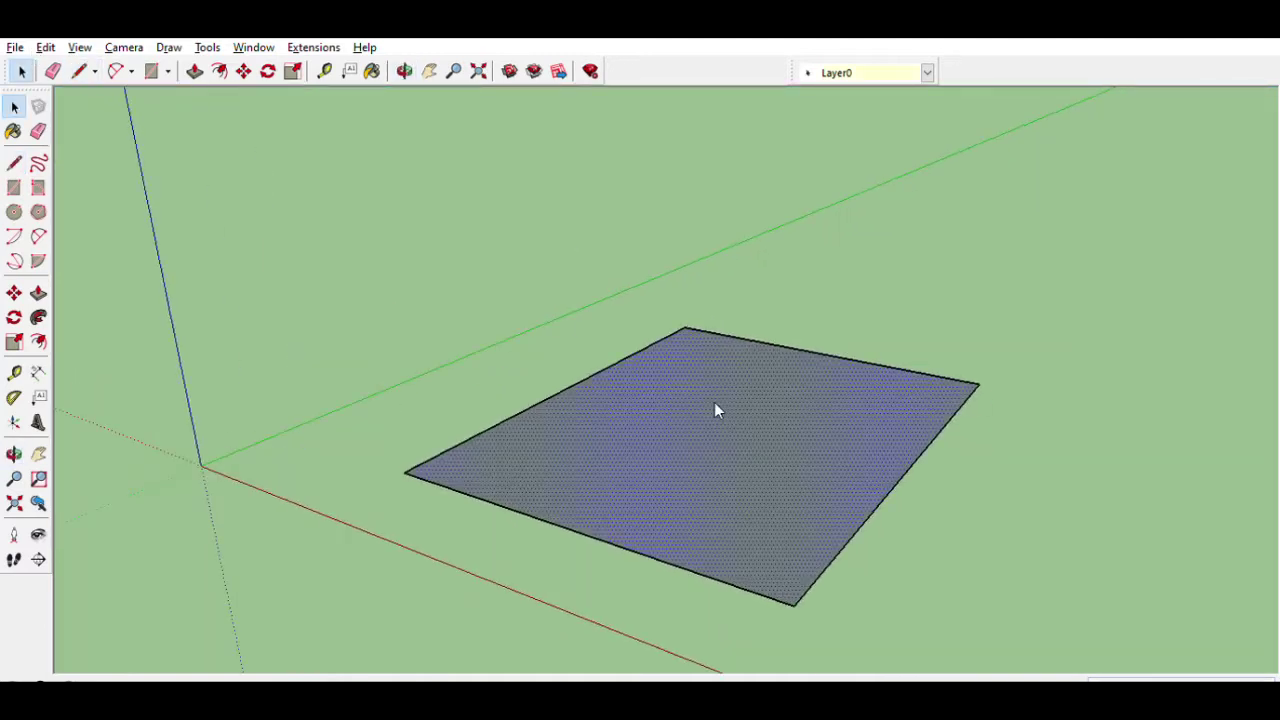
left_click(755, 320)
scroll(671, 470, "down", 1)
scroll(673, 465, "down", 2)
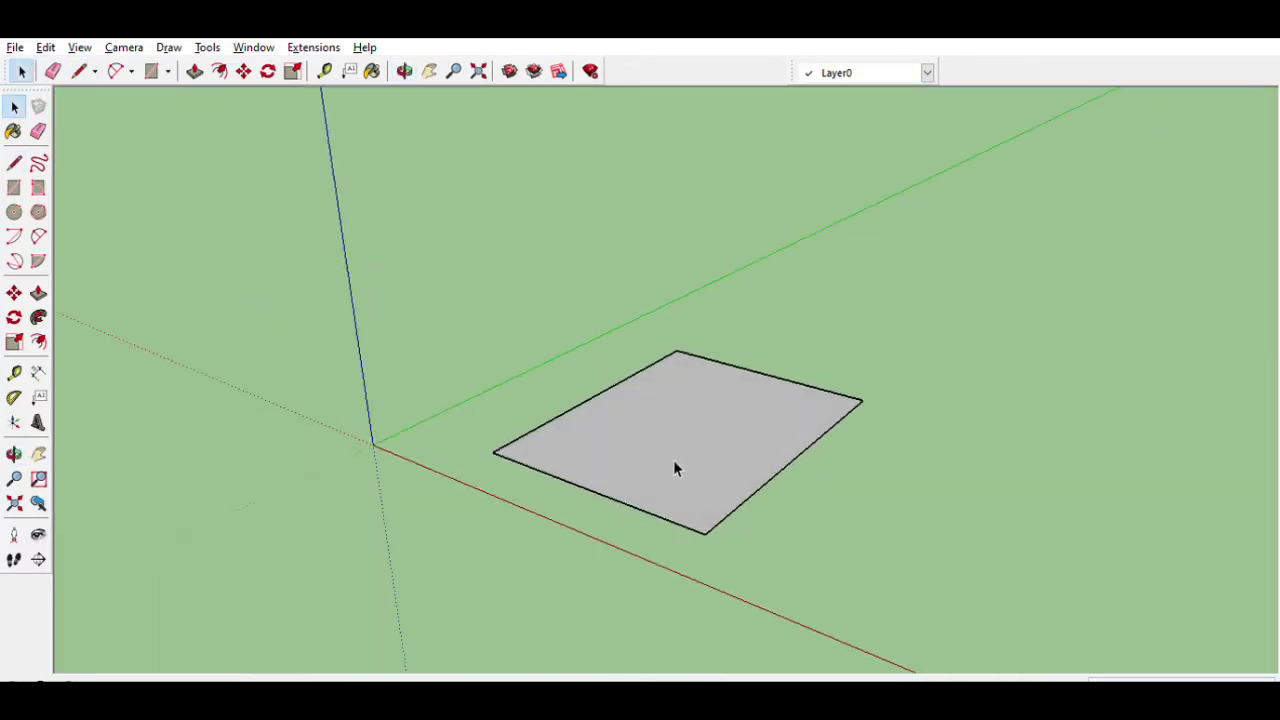
- Inset the floor face's outline with Offset and draw a first dividing line across it
left_click(38, 342)
left_click(549, 426)
left_click(558, 419)
key("l")
scroll(591, 487, "up", 1)
left_click(591, 487)
left_click(814, 347)
- Erase the misplaced dividing line and redraw it between the inner edges, splitting the face
scroll(598, 475, "up", 1)
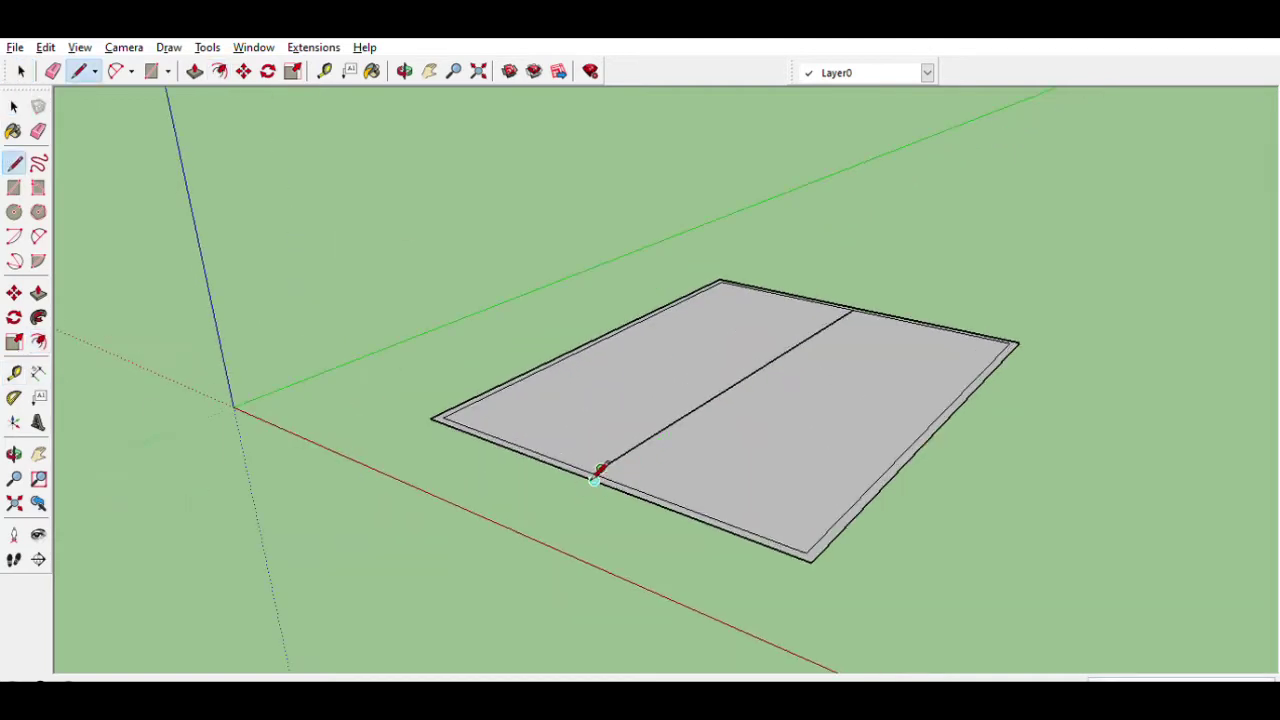
scroll(598, 473, "up", 1)
scroll(600, 468, "up", 1)
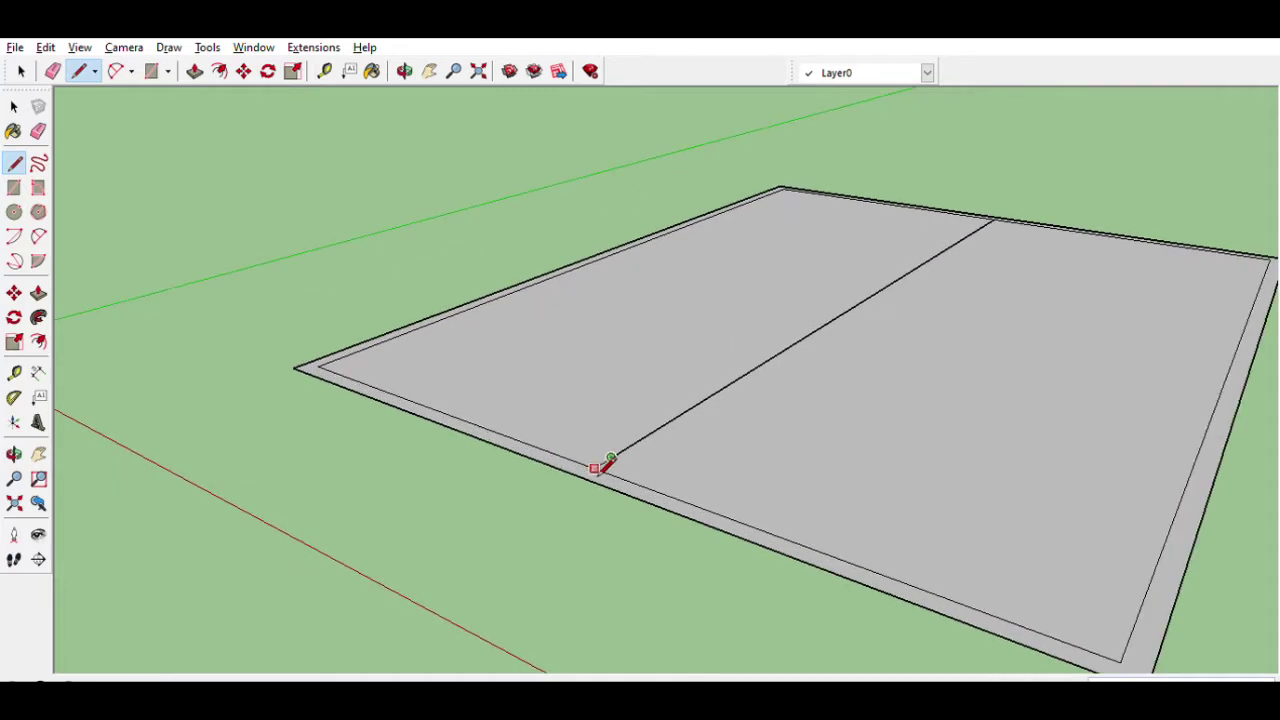
left_click(52, 71)
left_click(634, 444)
key("l")
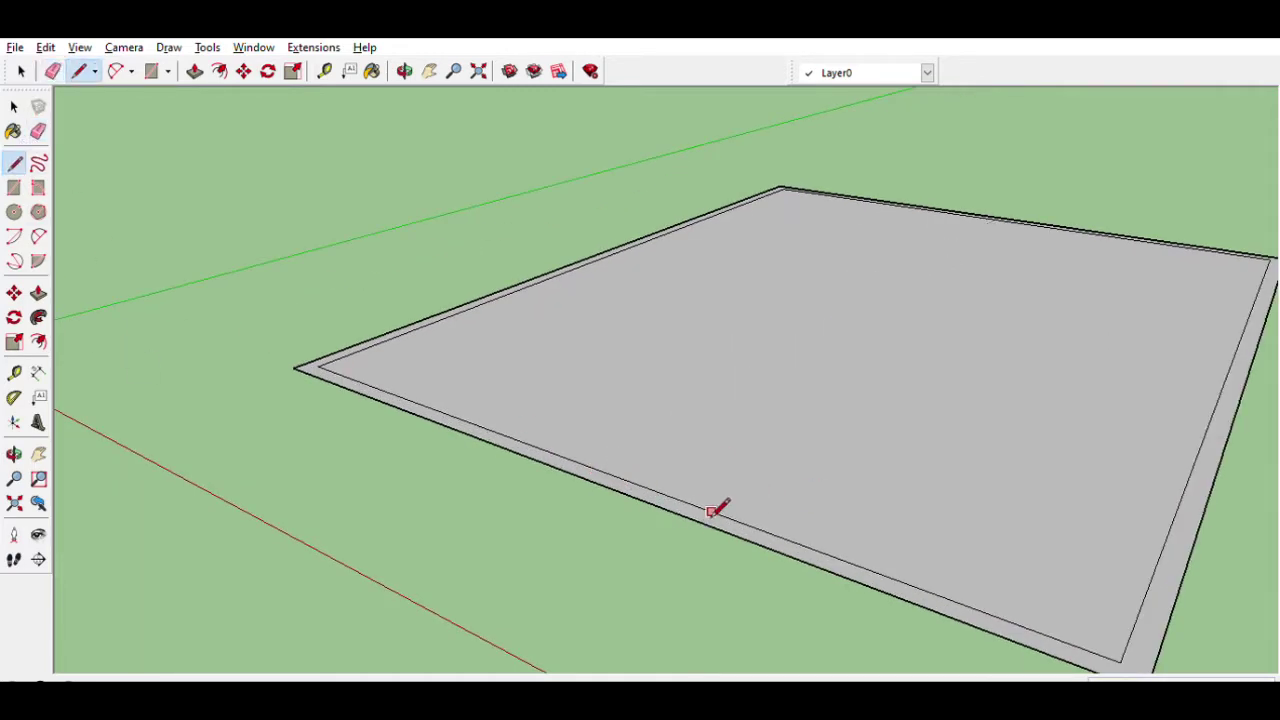
left_click(611, 474)
left_click(993, 222)
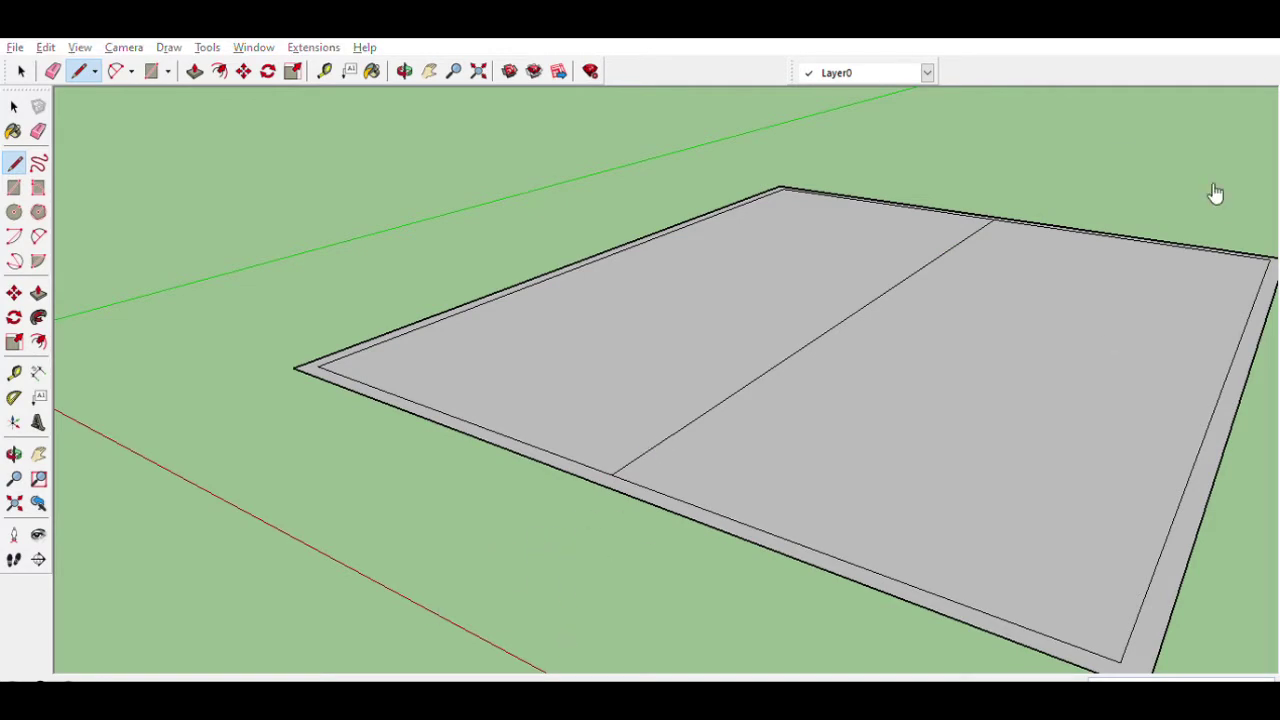
scroll(434, 380, "down", 3)
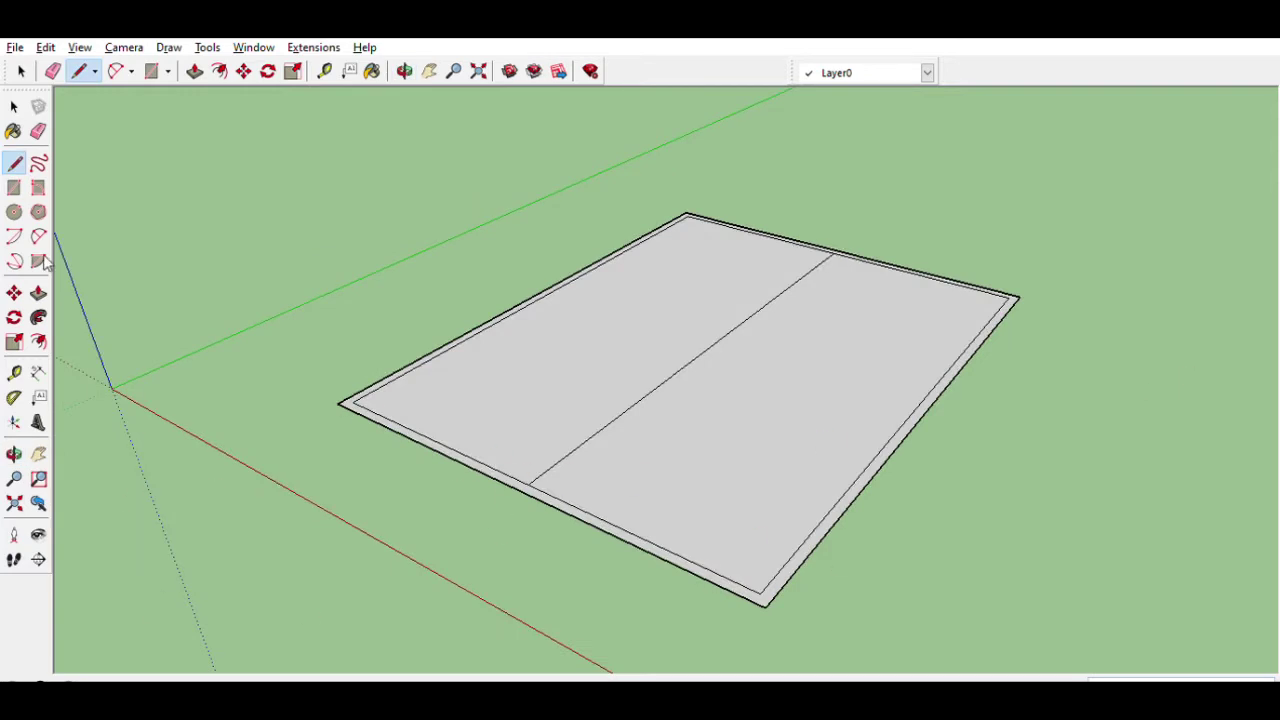
- Place two parallel Tape Measure guides across the middle of the floor face
left_click(14, 372)
left_click(943, 278)
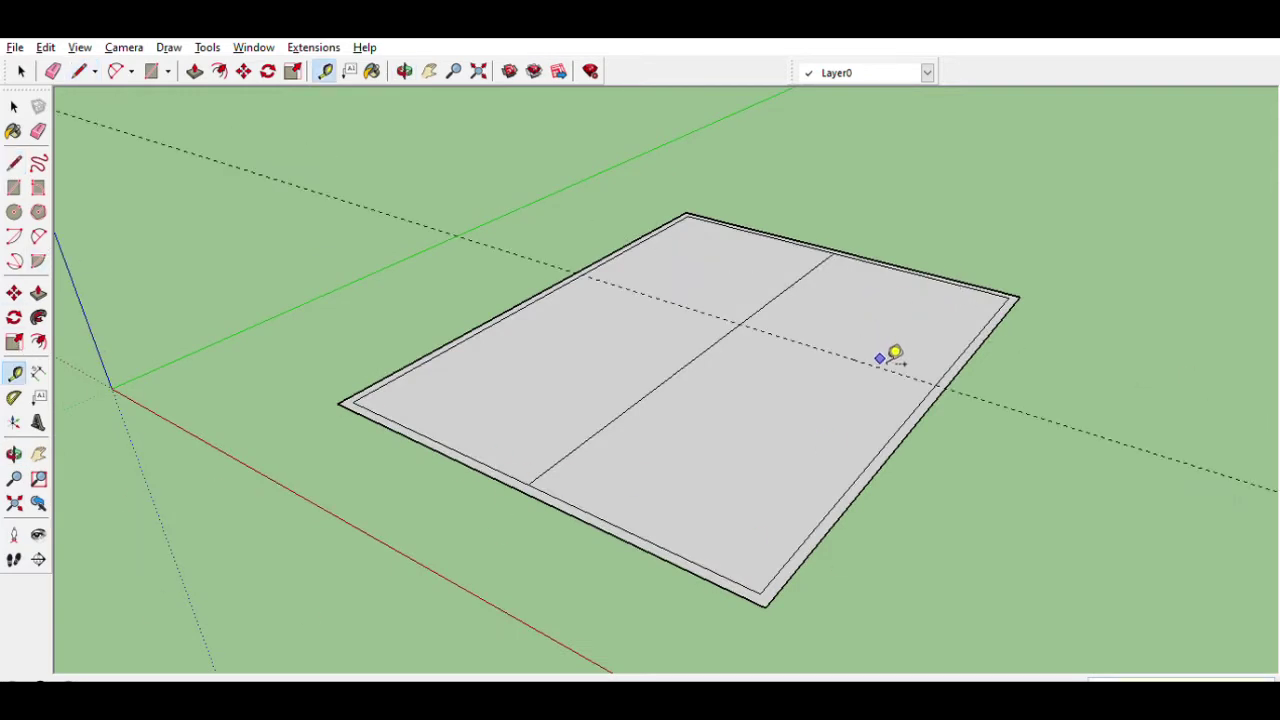
scroll(858, 308, "up", 1)
left_click(790, 285)
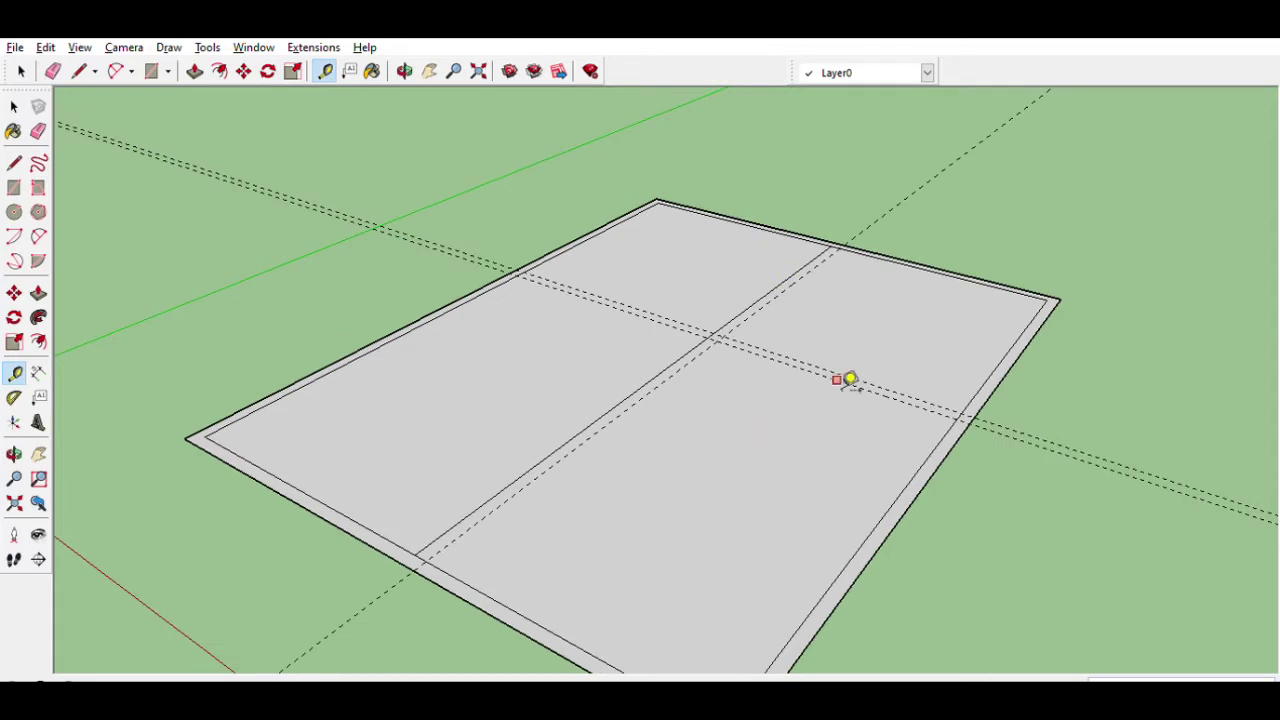
key("Return")
- Outline a wall rectangle between the guides, then cancel it
key("r")
left_click(823, 598)
left_click(962, 417)
left_click(710, 337)
scroll(548, 472, "up", 2)
key("alt+e")
- Clear the construction guides and zoom around to inspect the wall edges for erasing
key("g")
key("e")
scroll(515, 468, "up", 2)
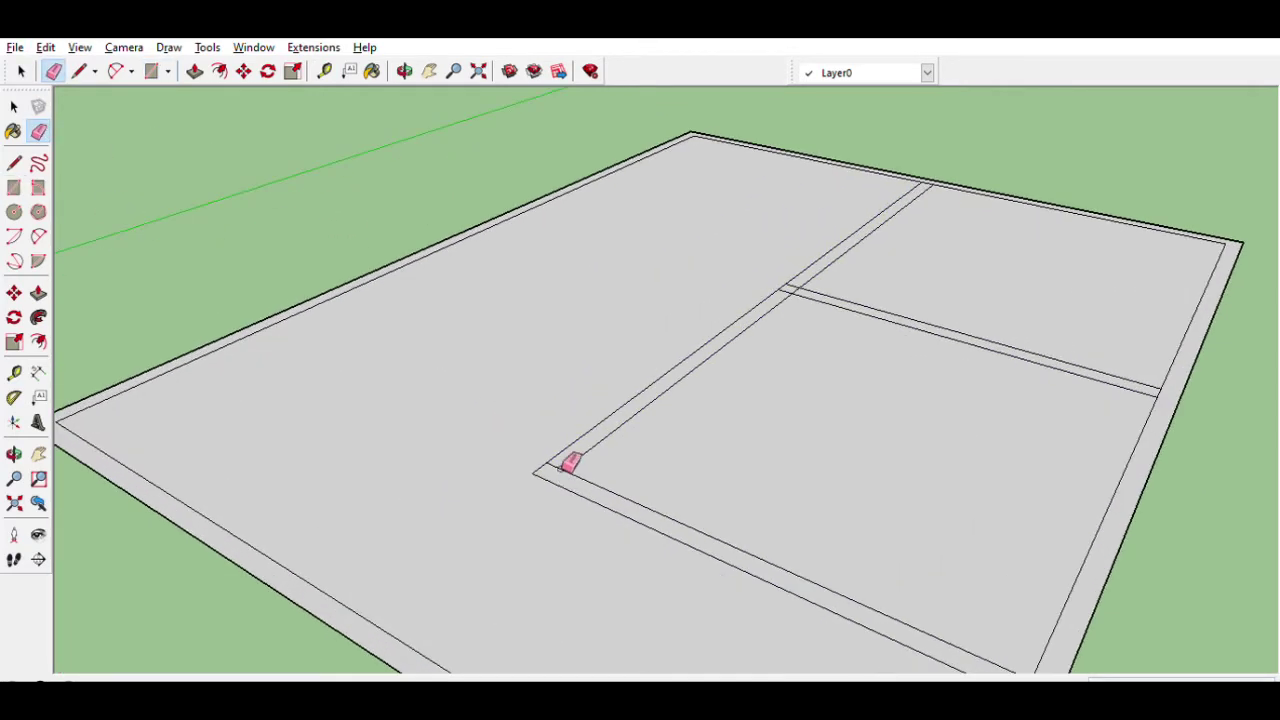
scroll(810, 285, "up", 2)
scroll(798, 291, "down", 1)
scroll(817, 286, "down", 1)
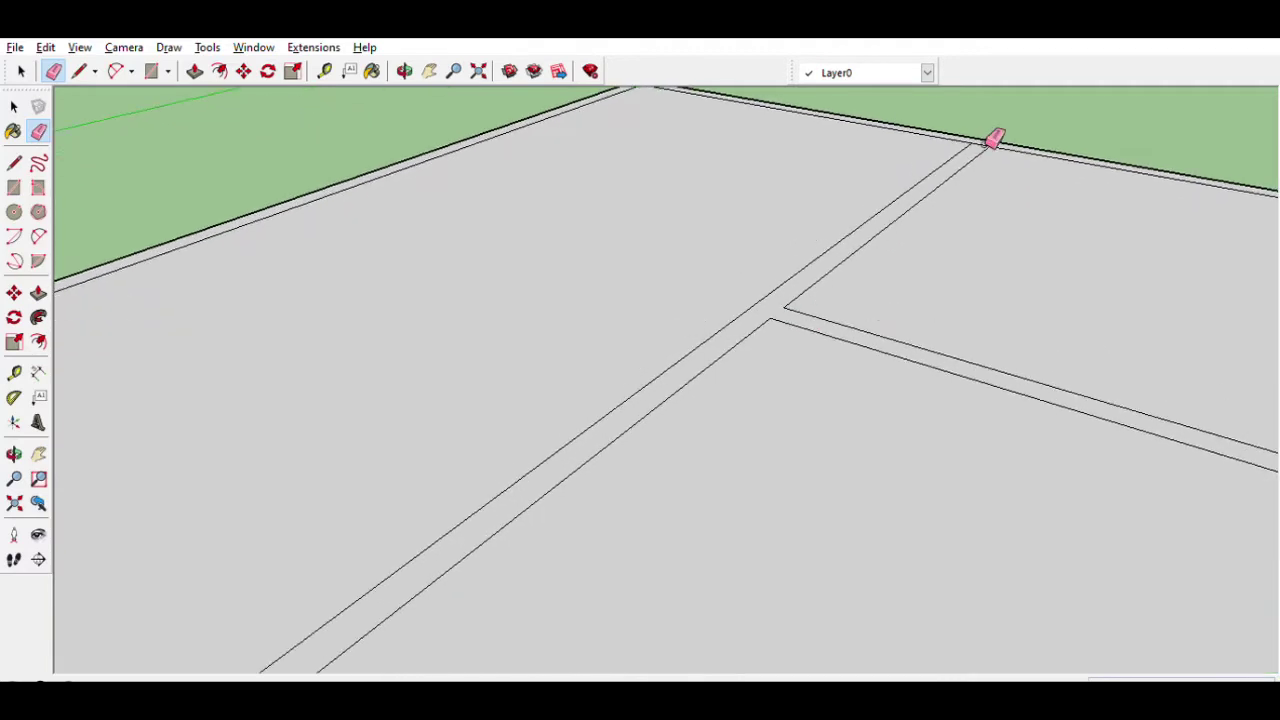
scroll(806, 246, "down", 2)
scroll(806, 246, "down", 2)
scroll(1000, 400, "up", 2)
scroll(960, 329, "down", 3)
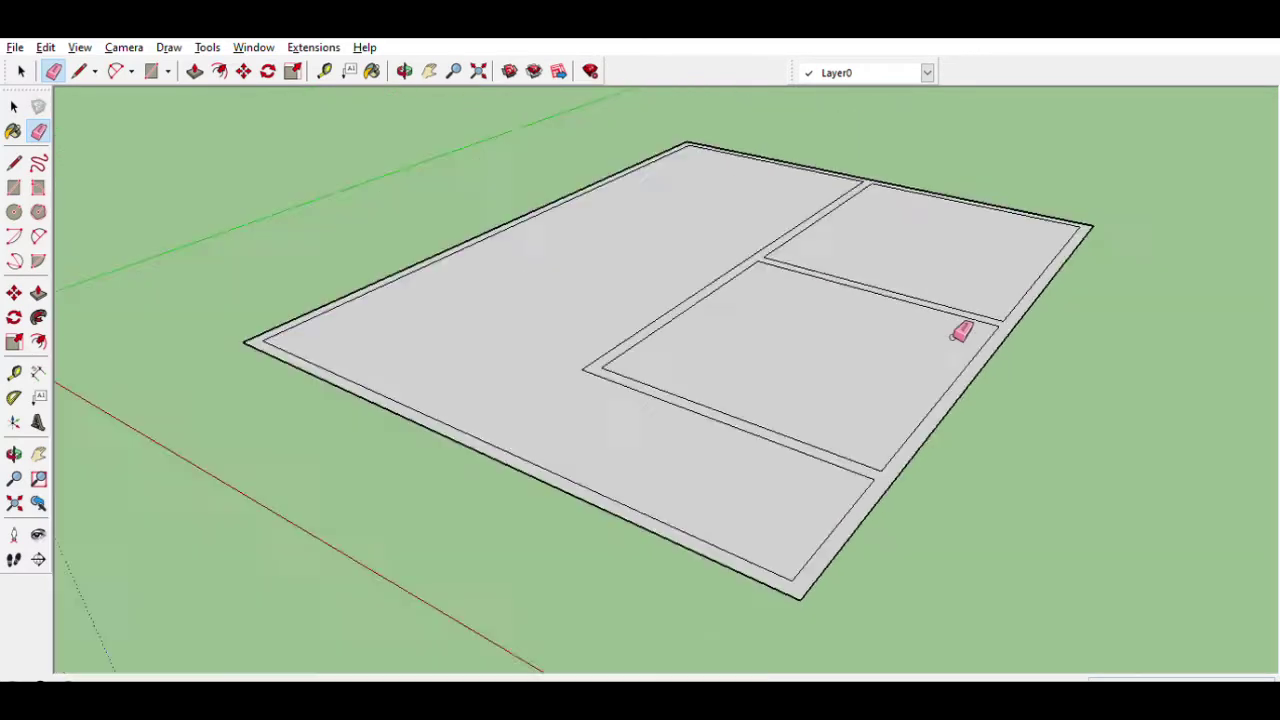
- Orbit to a top-down view and start, then cancel, a guide from the bottom edge
middle_click_drag(960, 329, 790, 491)
key("t")
left_click(790, 491)
key("Escape")
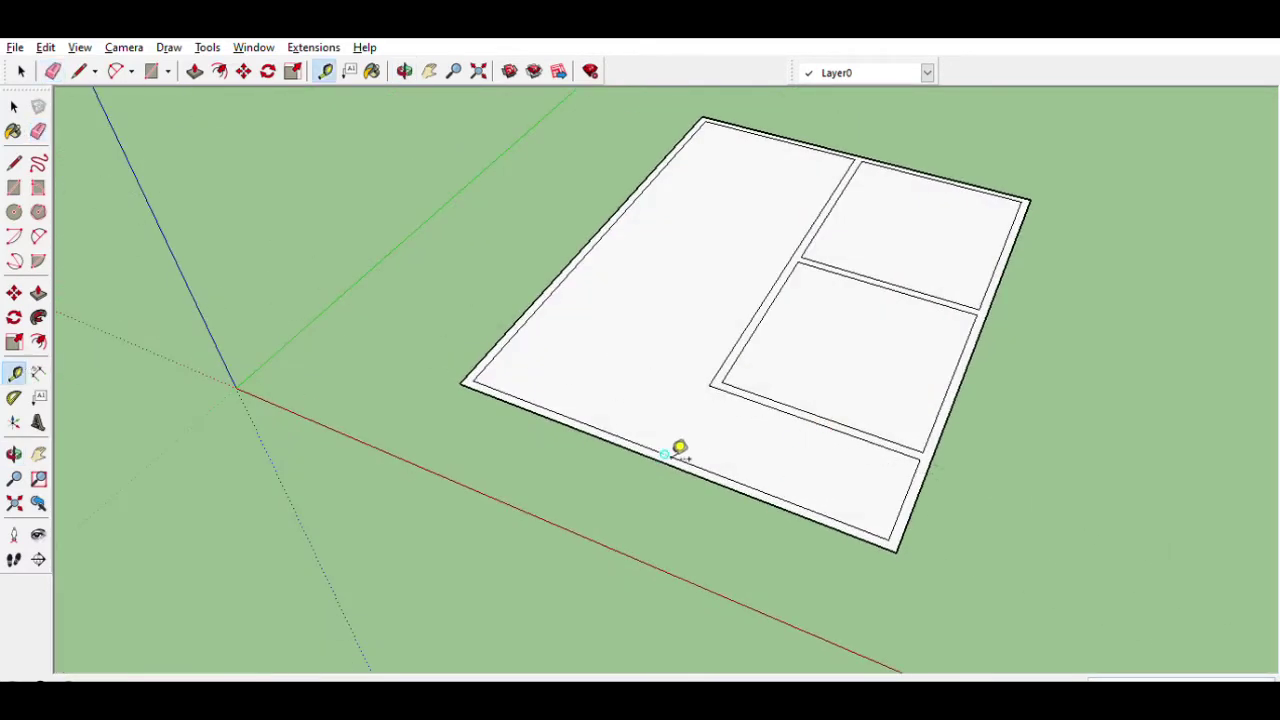
- Place a guide parallel to the plan's right edge for the notch
middle_click_drag(680, 449, 709, 429)
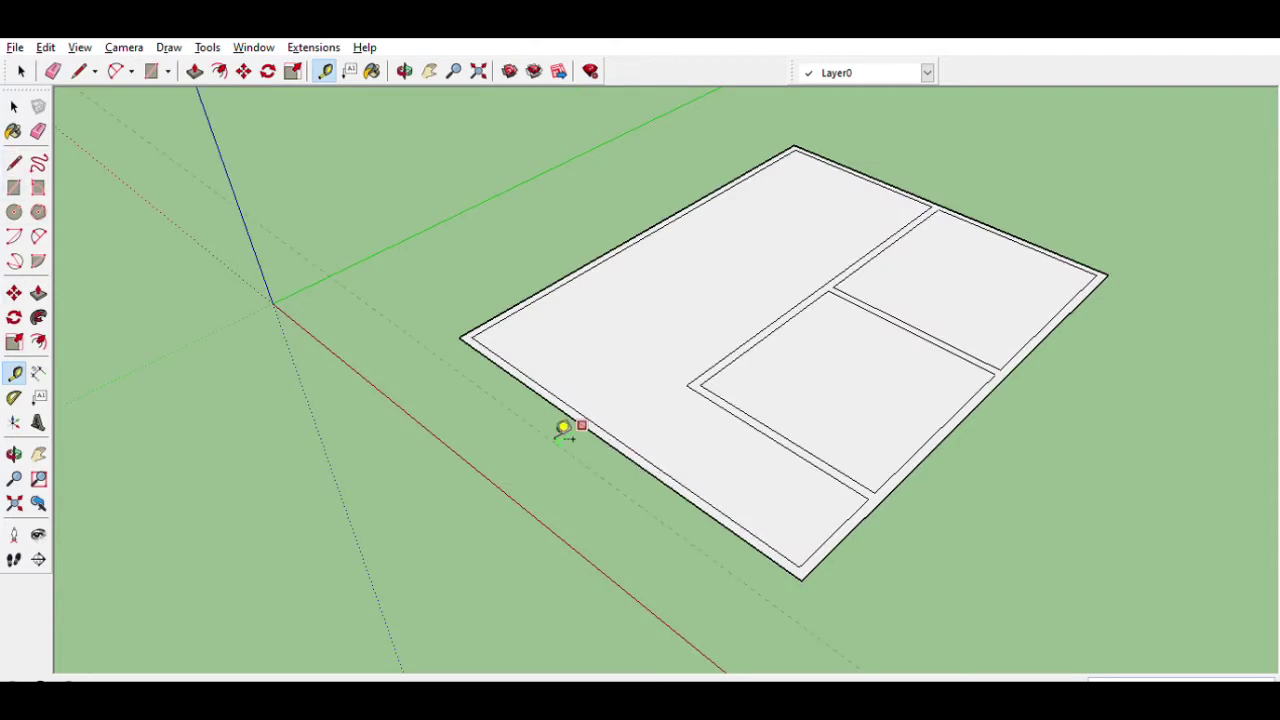
left_click(828, 548)
left_click(734, 492)
scroll(541, 282, "up", 2)
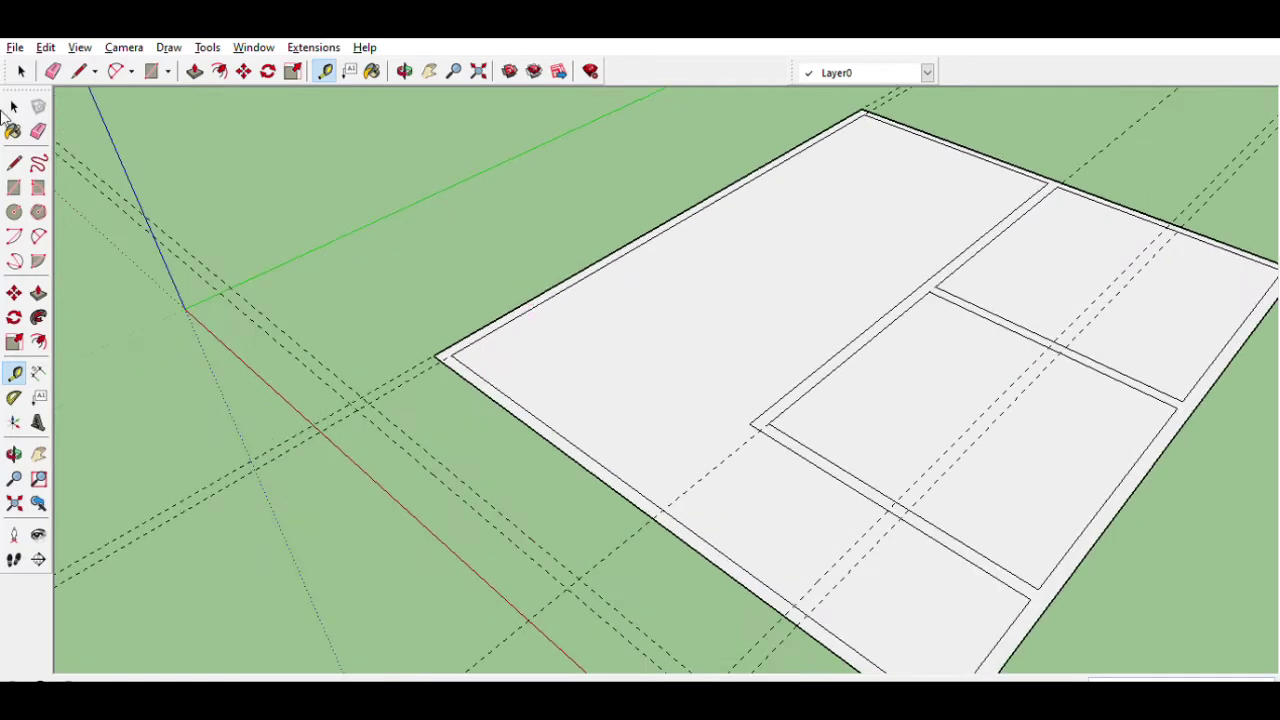
- Draw the notch rectangle from the plan's left corner after a cancelled first attempt
key("r")
left_click(440, 360)
scroll(368, 404, "down", 2)
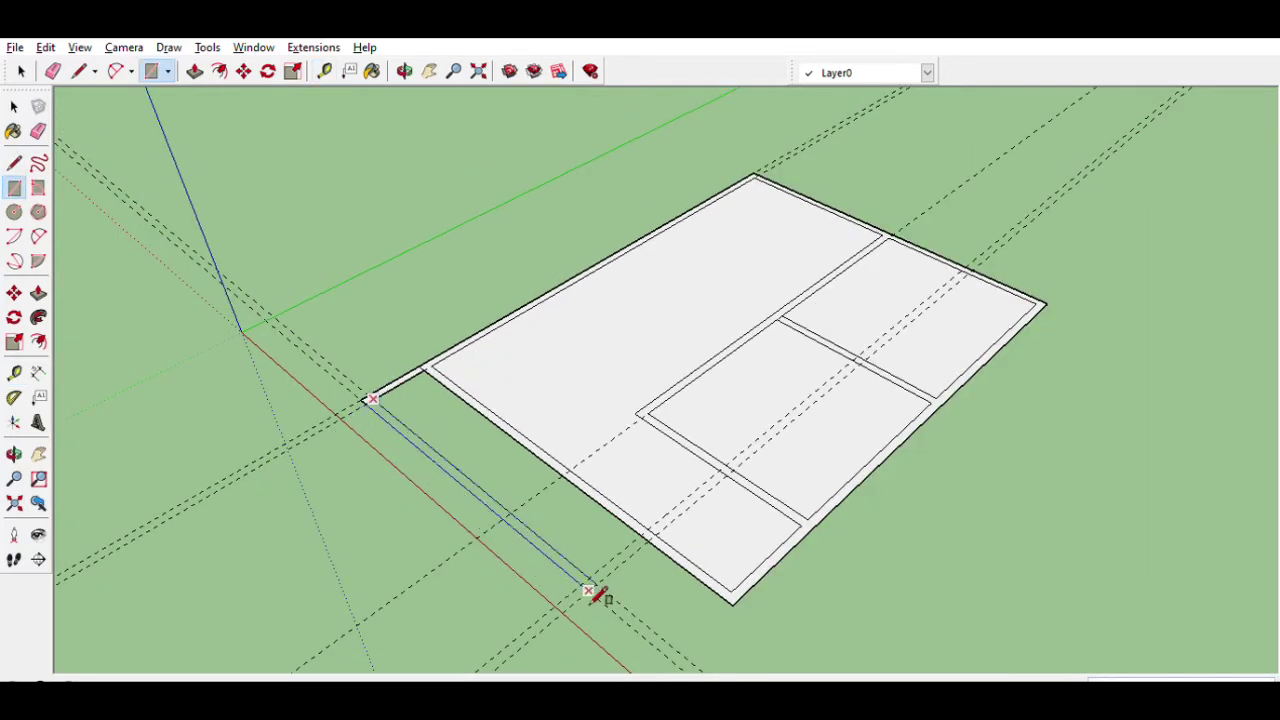
key("Escape")
scroll(428, 366, "up", 3)
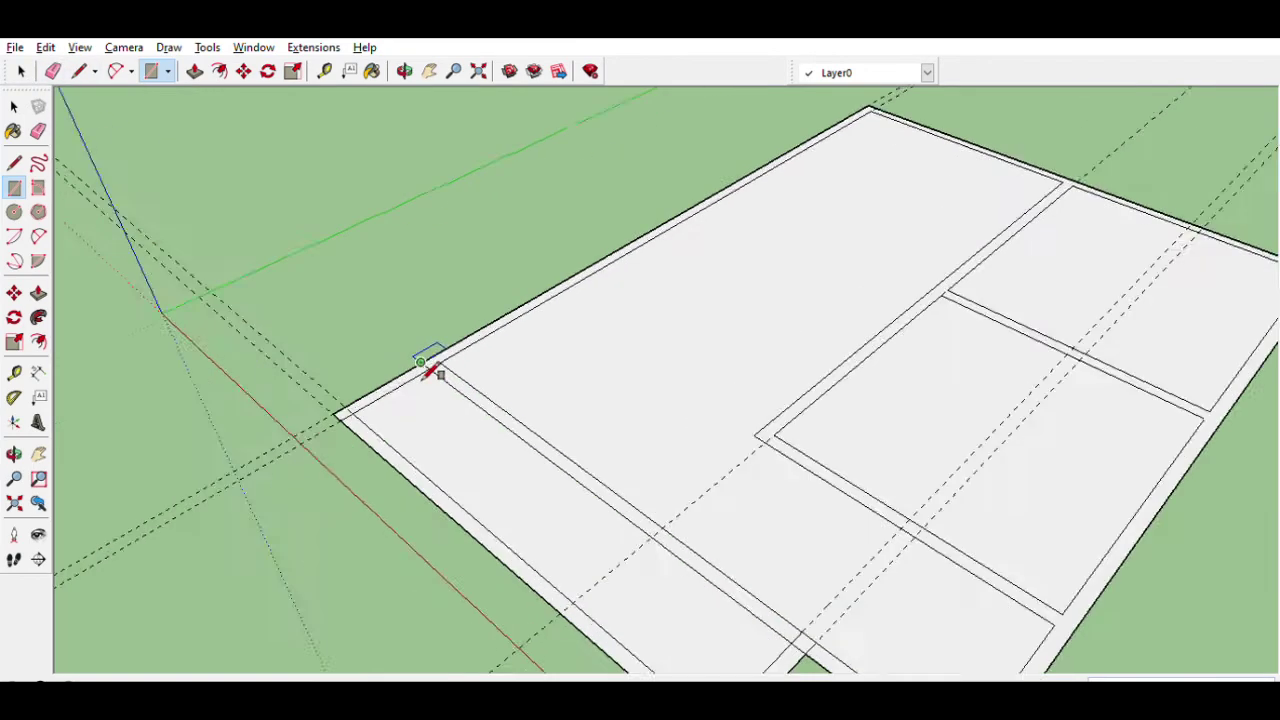
scroll(300, 443, "up", 3)
left_click(283, 456)
scroll(286, 414, "down", 1)
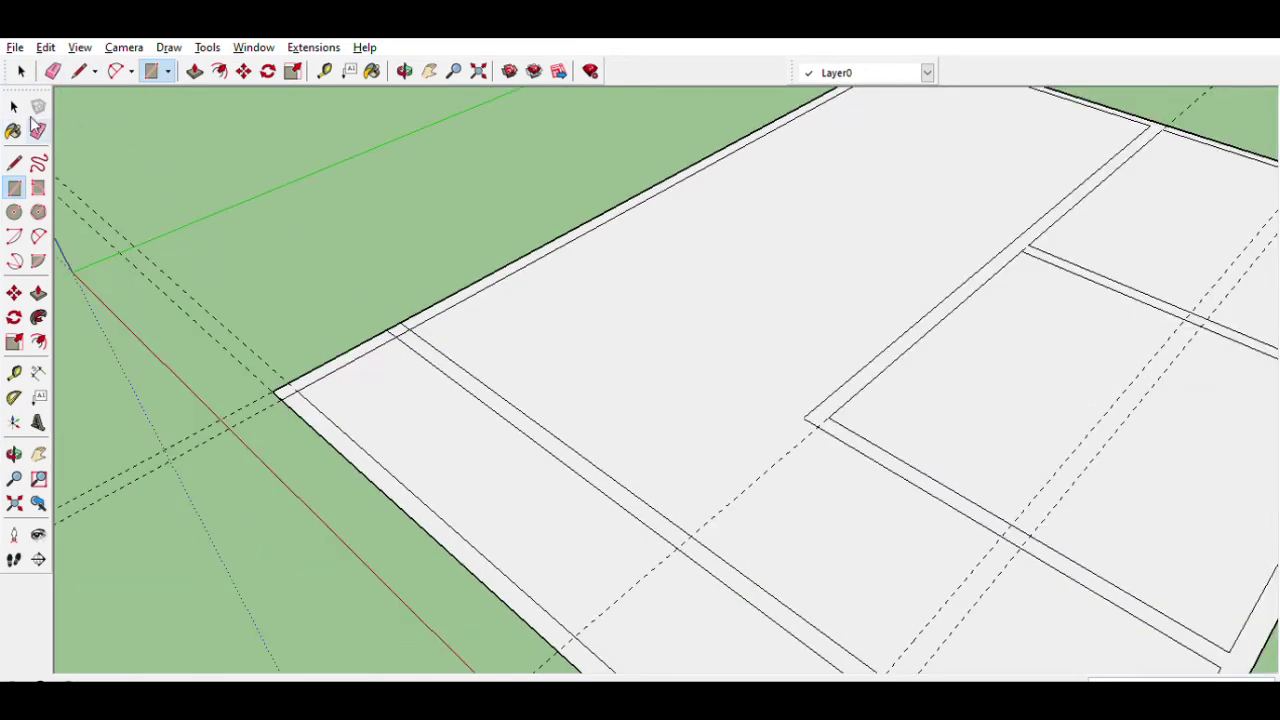
- Erase the unneeded edges around the notch, zooming in and out to check
key("e")
scroll(294, 451, "down", 2)
scroll(420, 455, "up", 3)
scroll(570, 470, "down", 1)
scroll(660, 550, "down", 2)
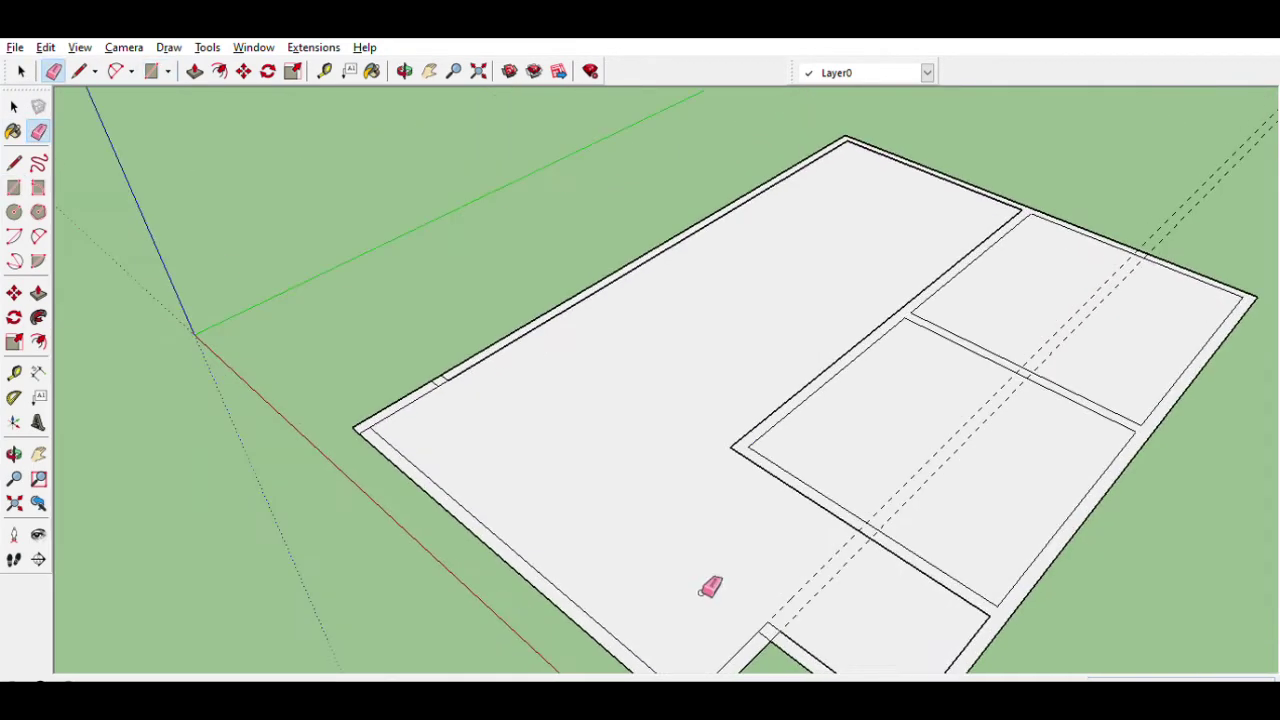
scroll(705, 495, "down", 1)
scroll(600, 443, "up", 5)
scroll(471, 531, "down", 1)
scroll(903, 486, "down", 3)
scroll(952, 463, "up", 3)
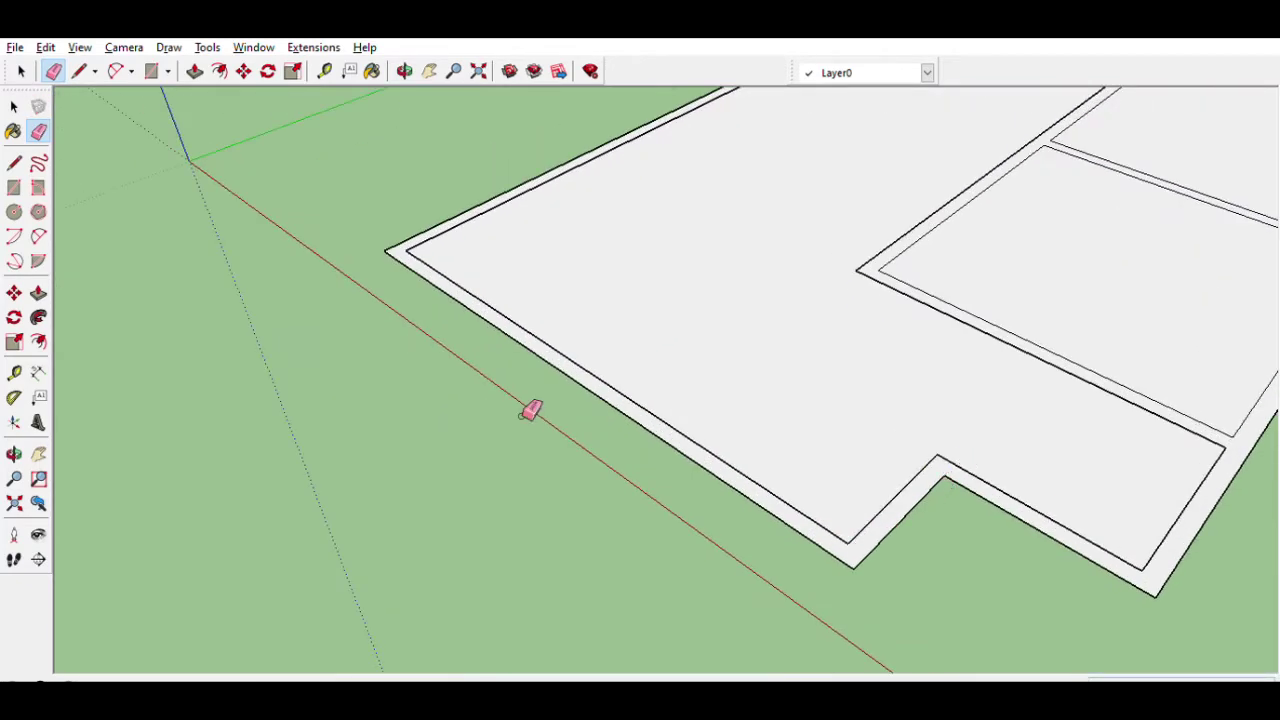
scroll(886, 533, "down", 3)
scroll(668, 460, "up", 1)
key("t")
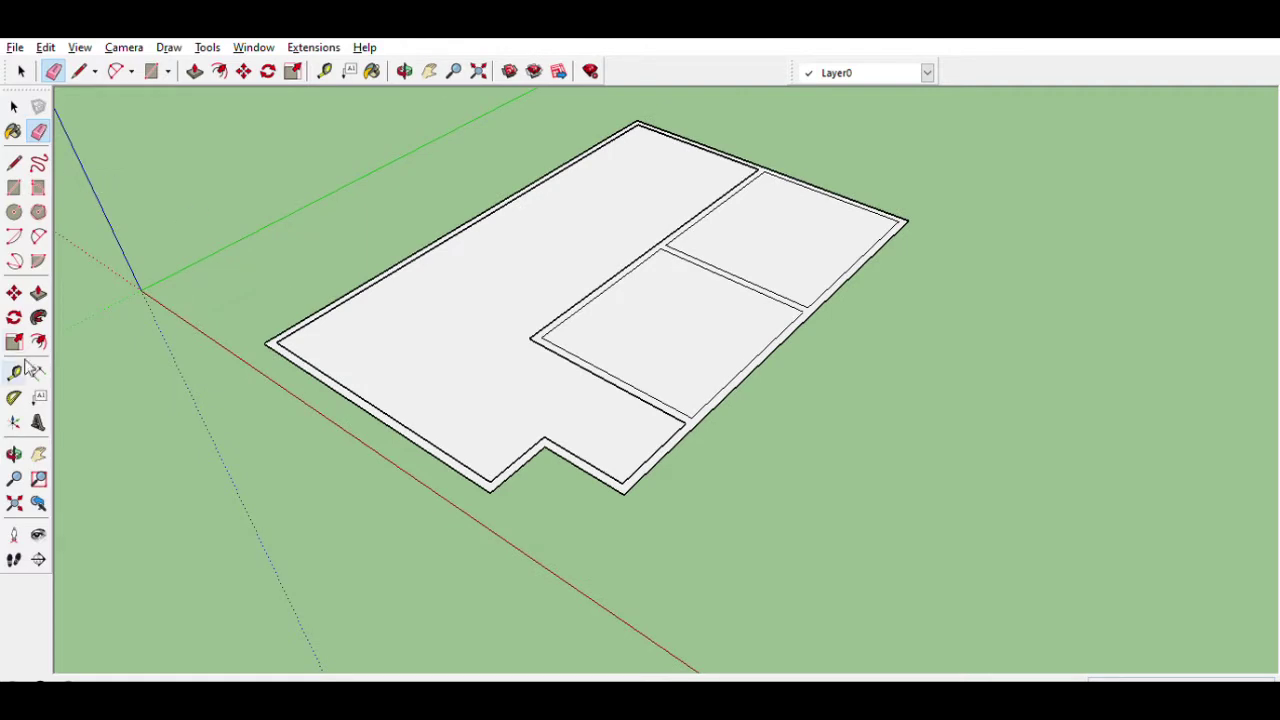
scroll(686, 172, "up", 3)
- Set guides from the top and inner edges and start the room rectangle at their intersection
left_click(686, 137)
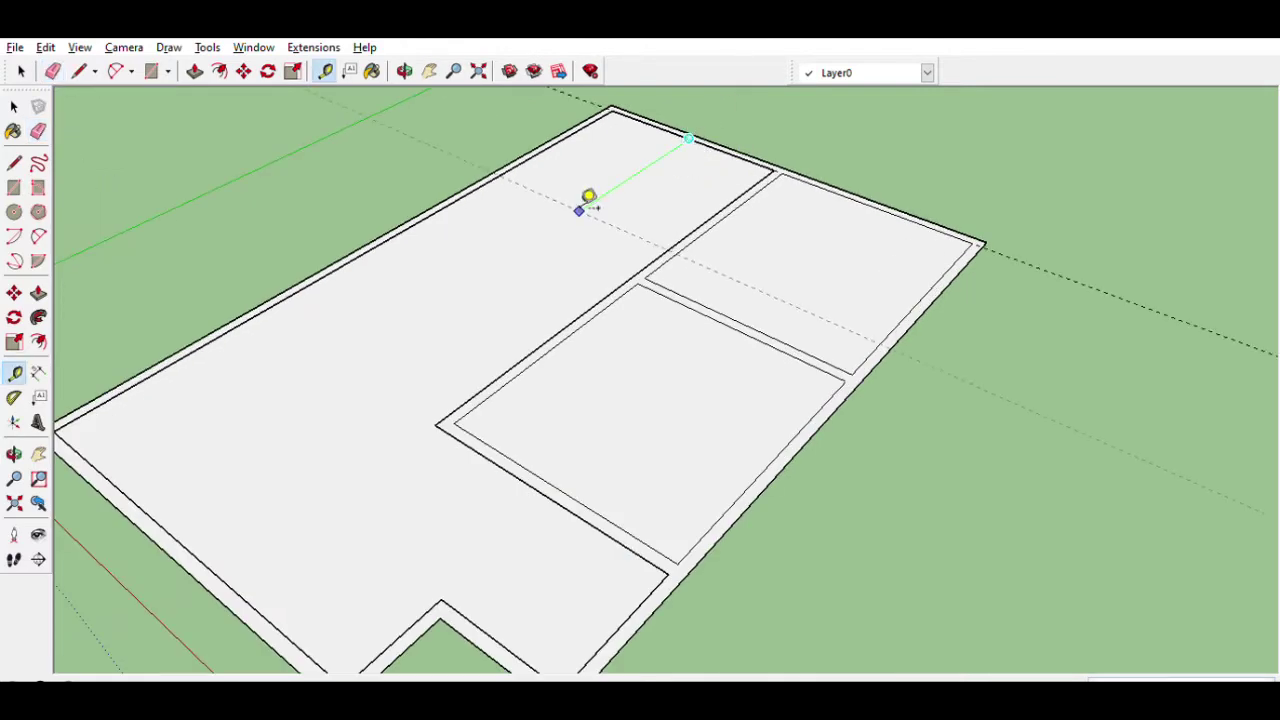
double_click(749, 191)
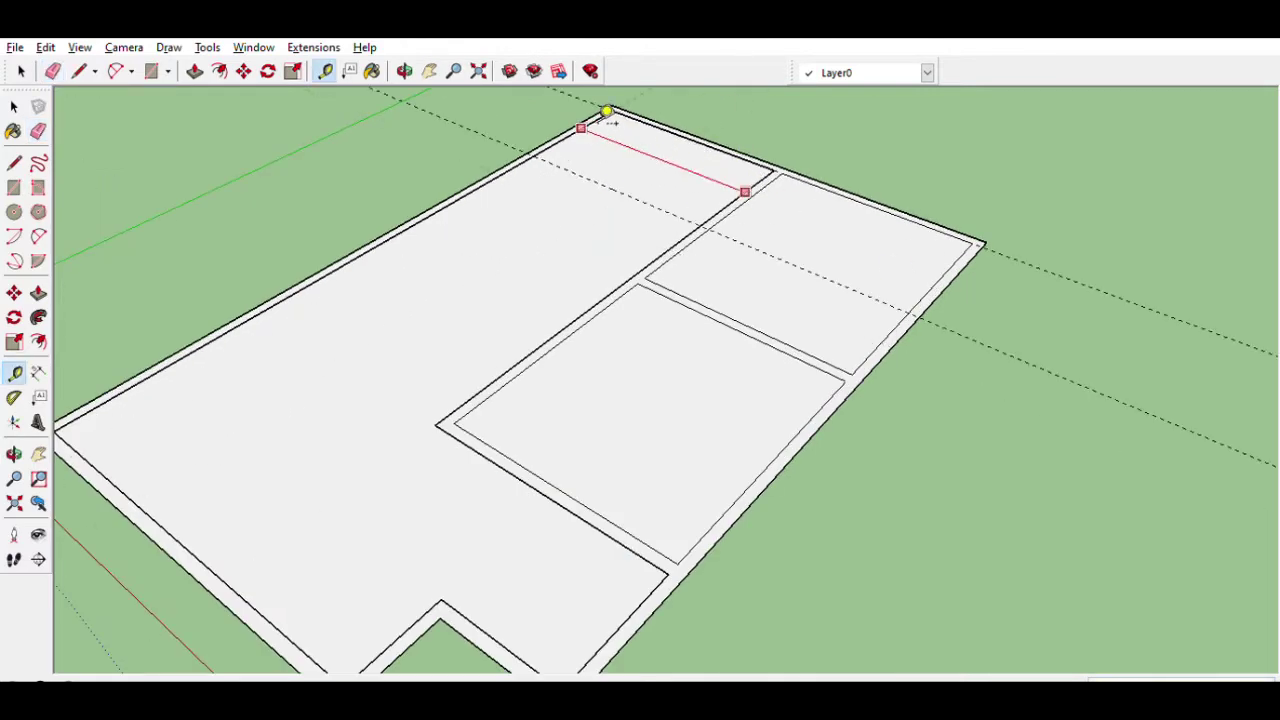
scroll(686, 143, "up", 3)
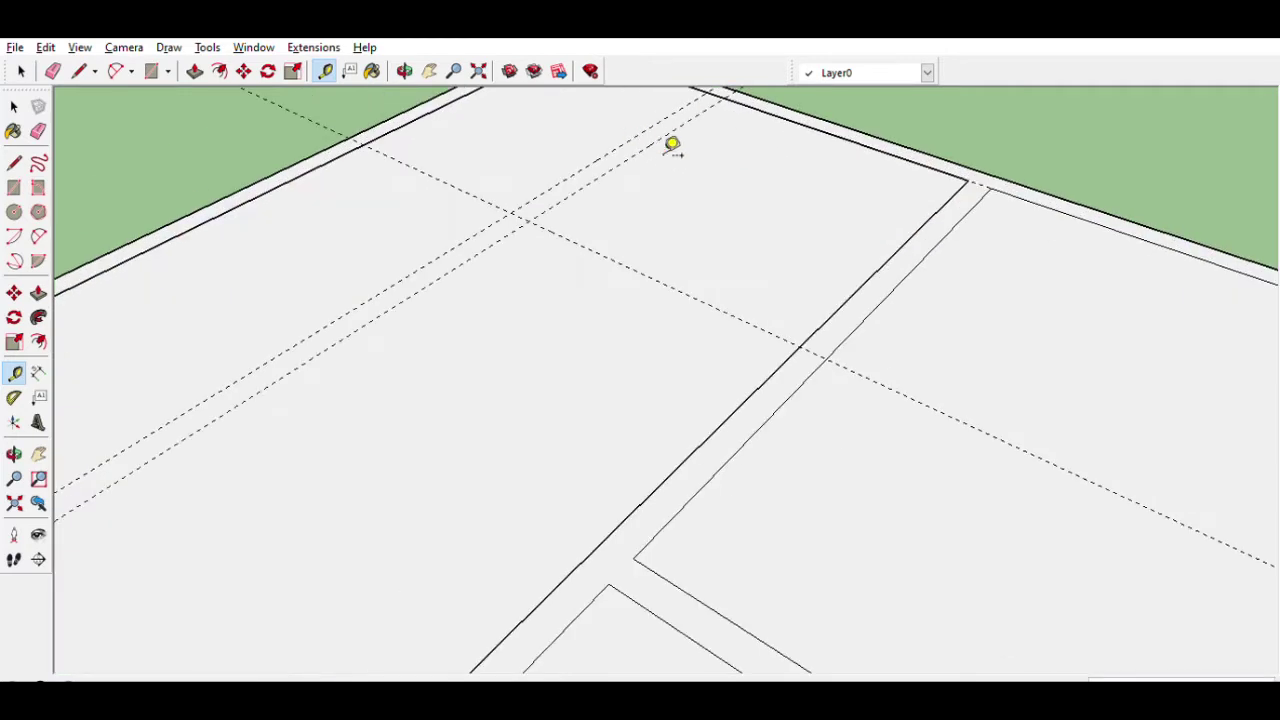
key("r")
left_click(522, 208)
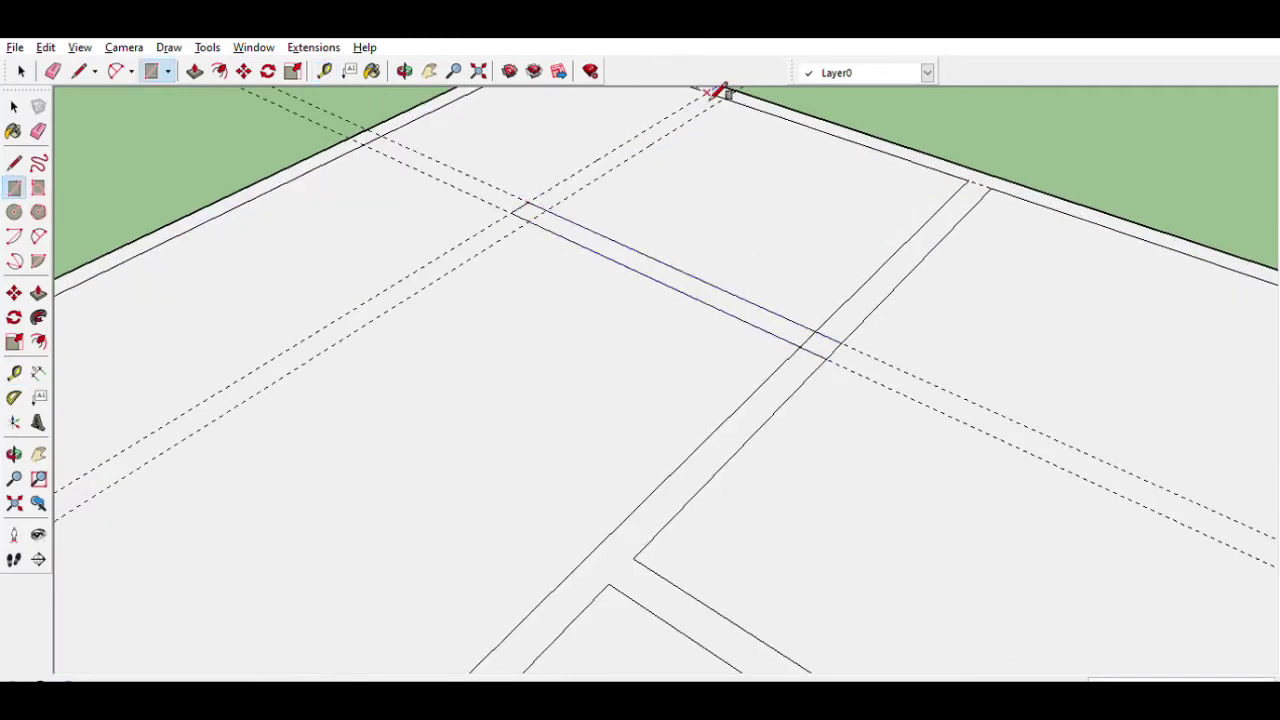
- Erase the extra lines of the new corner room and view the whole plan
key("e")
scroll(591, 286, "down", 3)
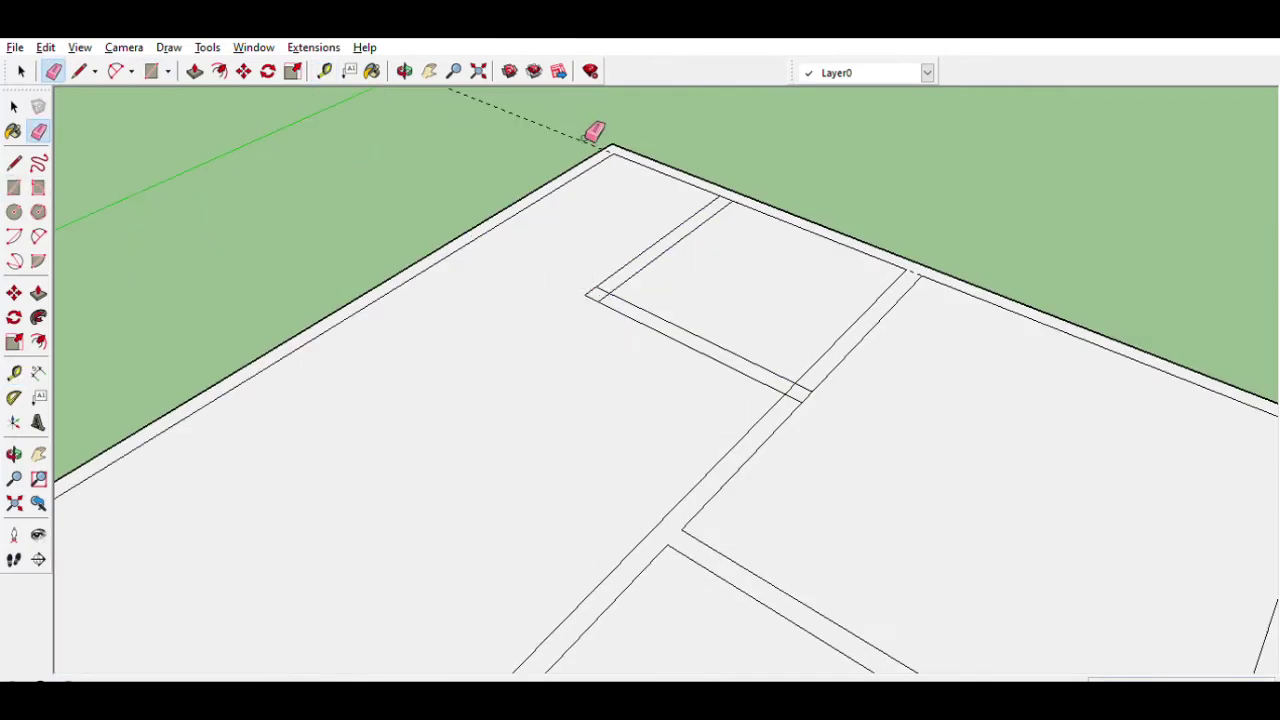
scroll(626, 288, "up", 2)
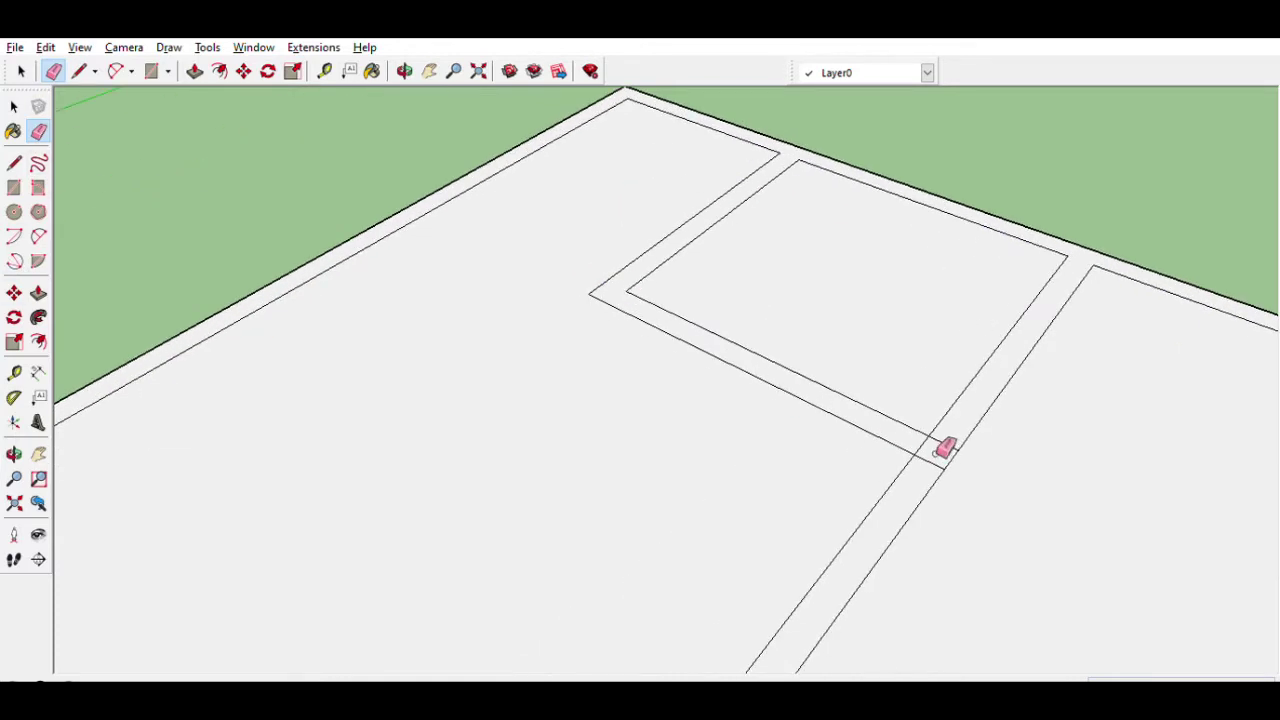
scroll(955, 442, "down", 3)
scroll(866, 391, "down", 3)
mouse_move(851, 506)
middle_mouse_down()
mouse_move(757, 420)
mouse_move(775, 432)
middle_mouse_up()
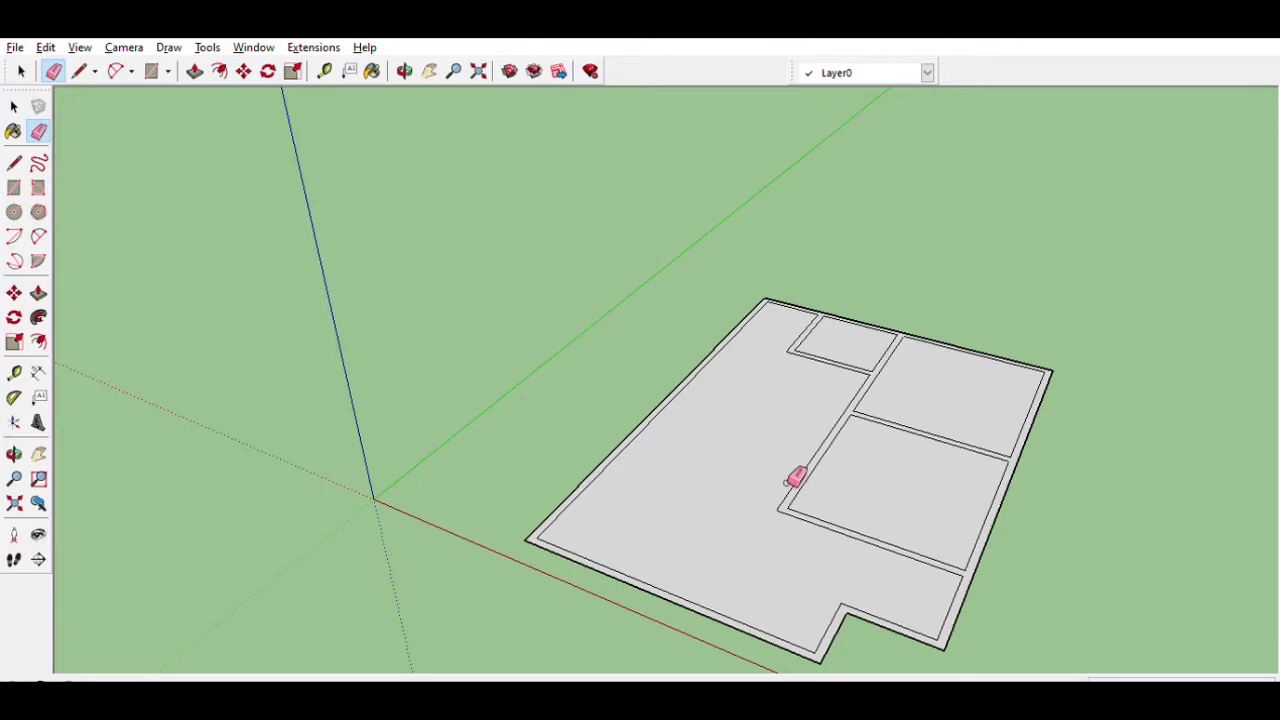
scroll(795, 478, "down", 2)
mouse_move(800, 480)
middle_mouse_down()
mouse_move(777, 471)
mouse_move(760, 540)
middle_mouse_up()
key("t")
scroll(765, 565, "up", 2)
- Place a guide parallel to the short inner edge and measure from the plan's edge
left_click(763, 565)
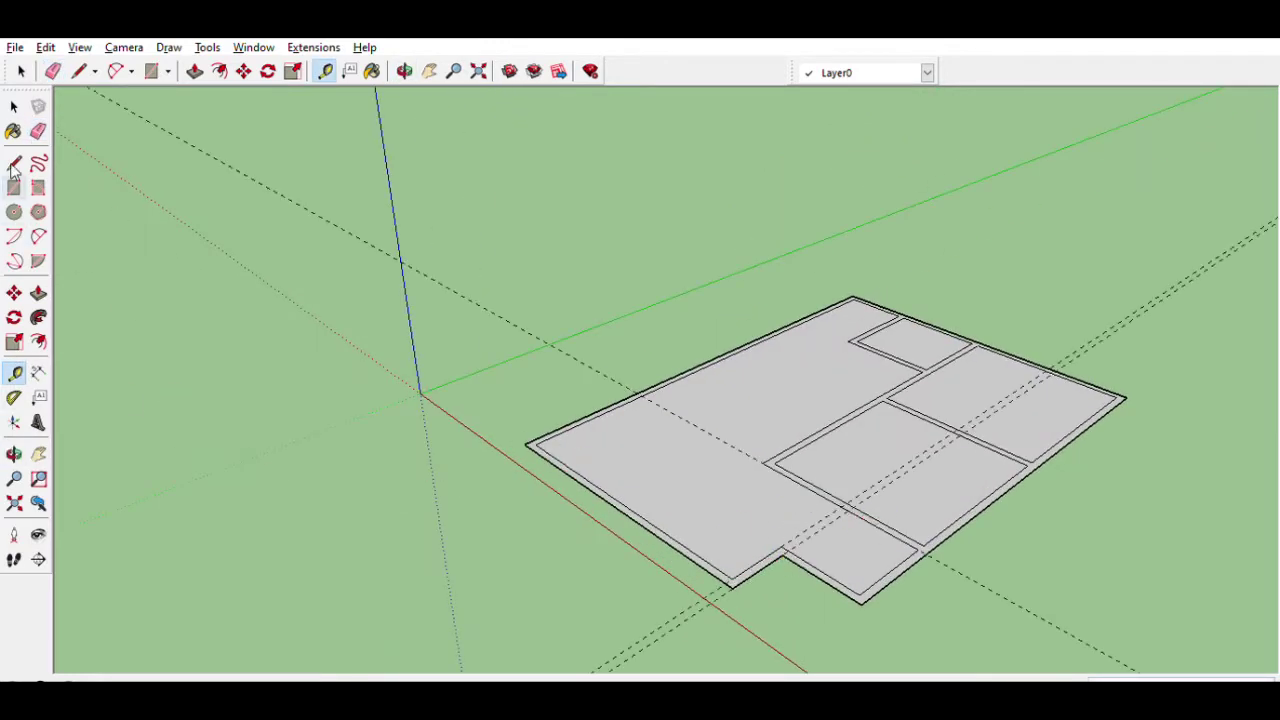
left_click(14, 163)
scroll(930, 548, "up", 2)
key("t")
scroll(298, 400, "down", 1)
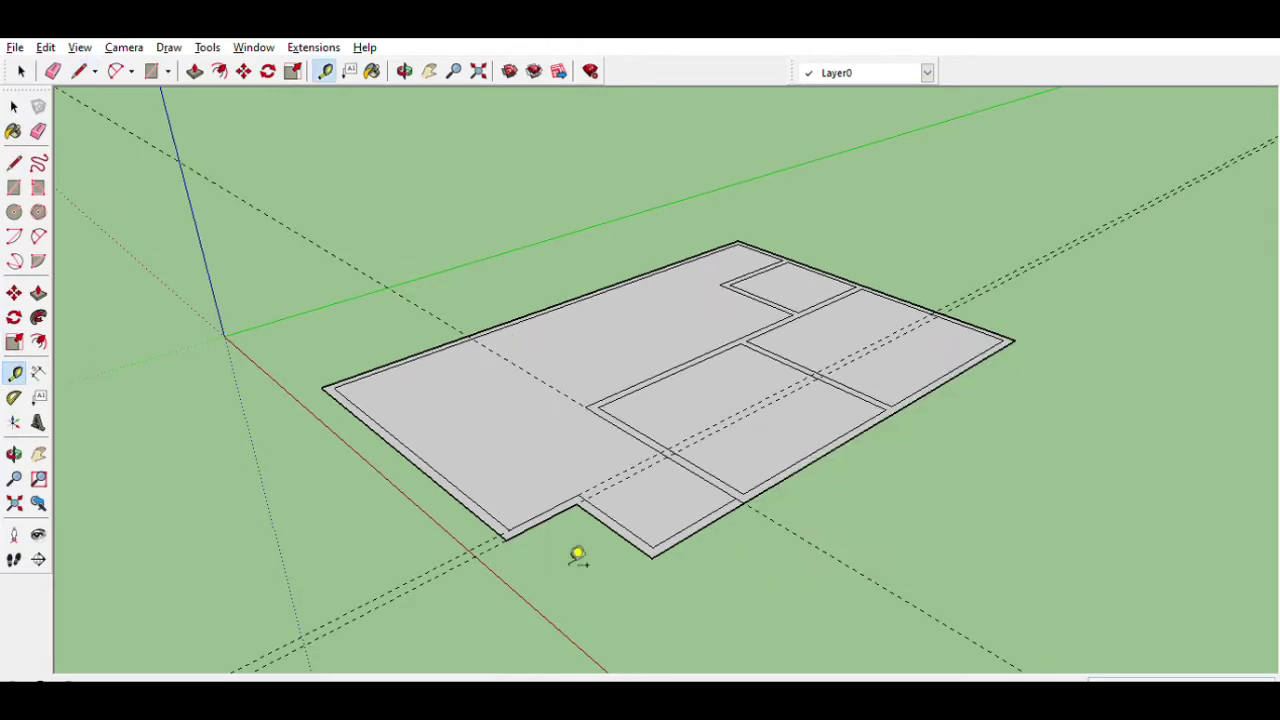
left_click(701, 531)
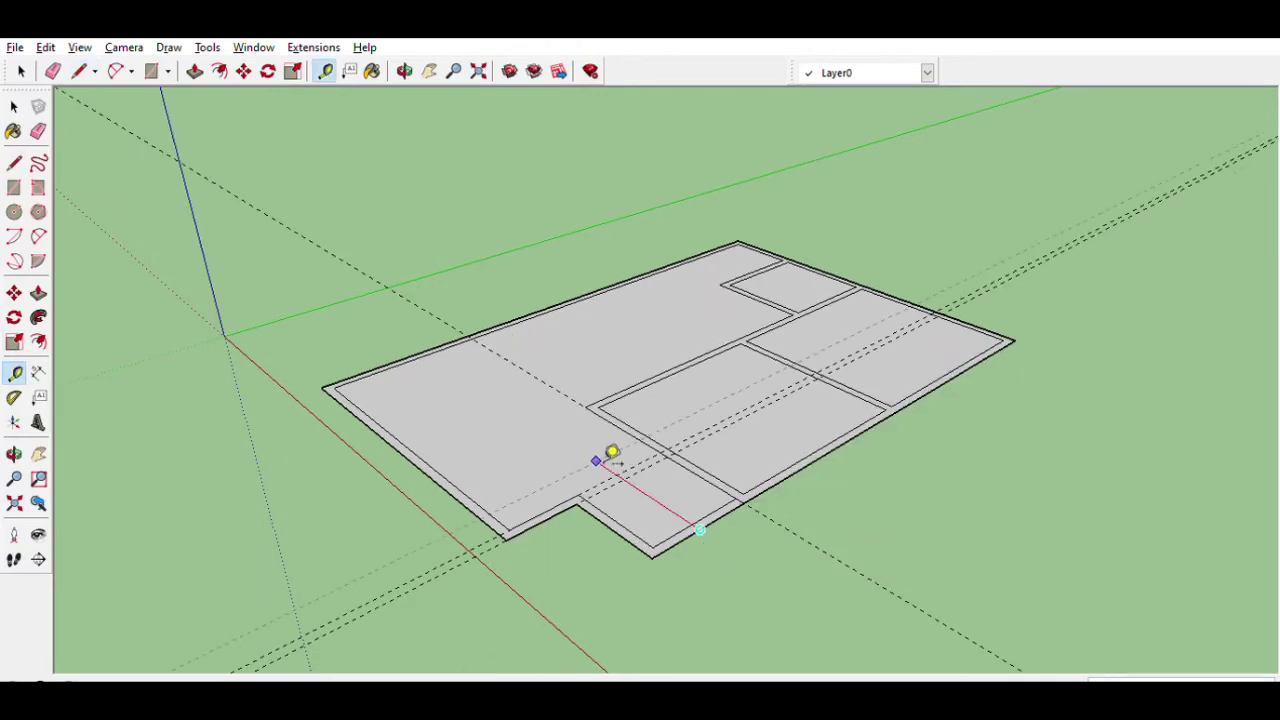
key("r")
scroll(690, 420, "up", 1)
- Draw a wall edge across the bottom section and erase the dashed guide lines
left_click(672, 448)
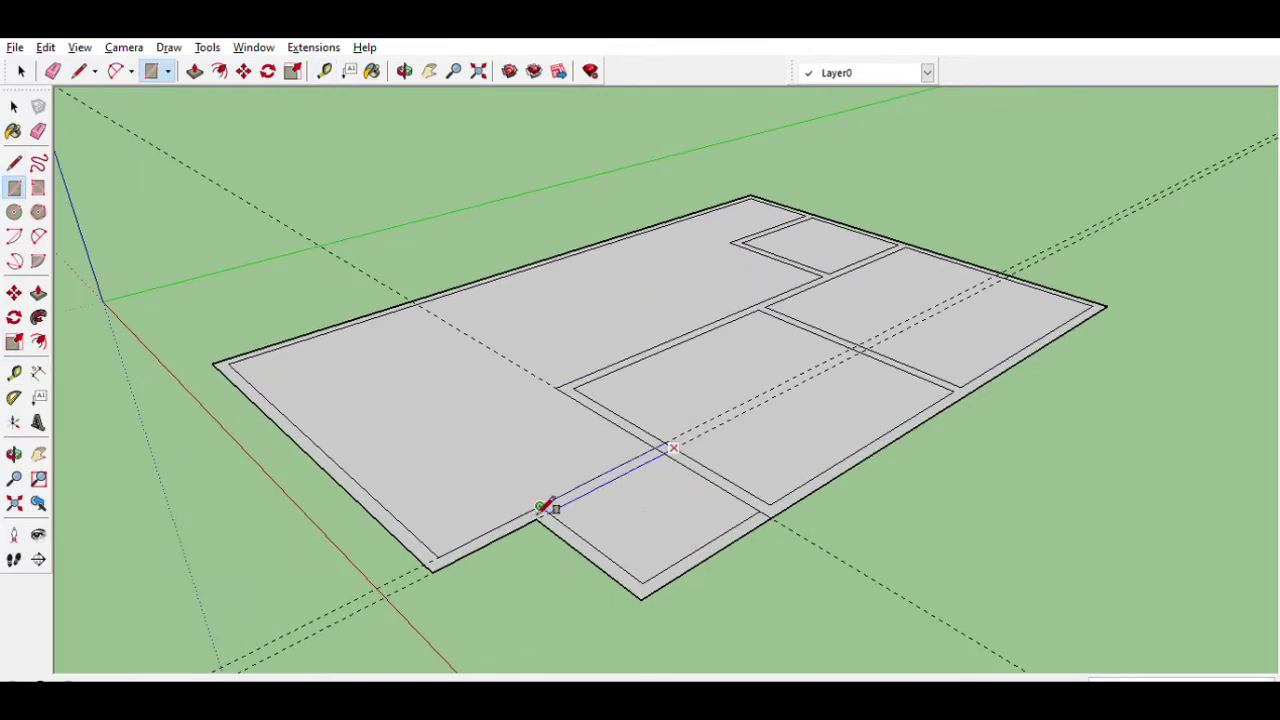
left_click(540, 515)
left_click(38, 131)
left_click_drag(743, 391, 534, 360)
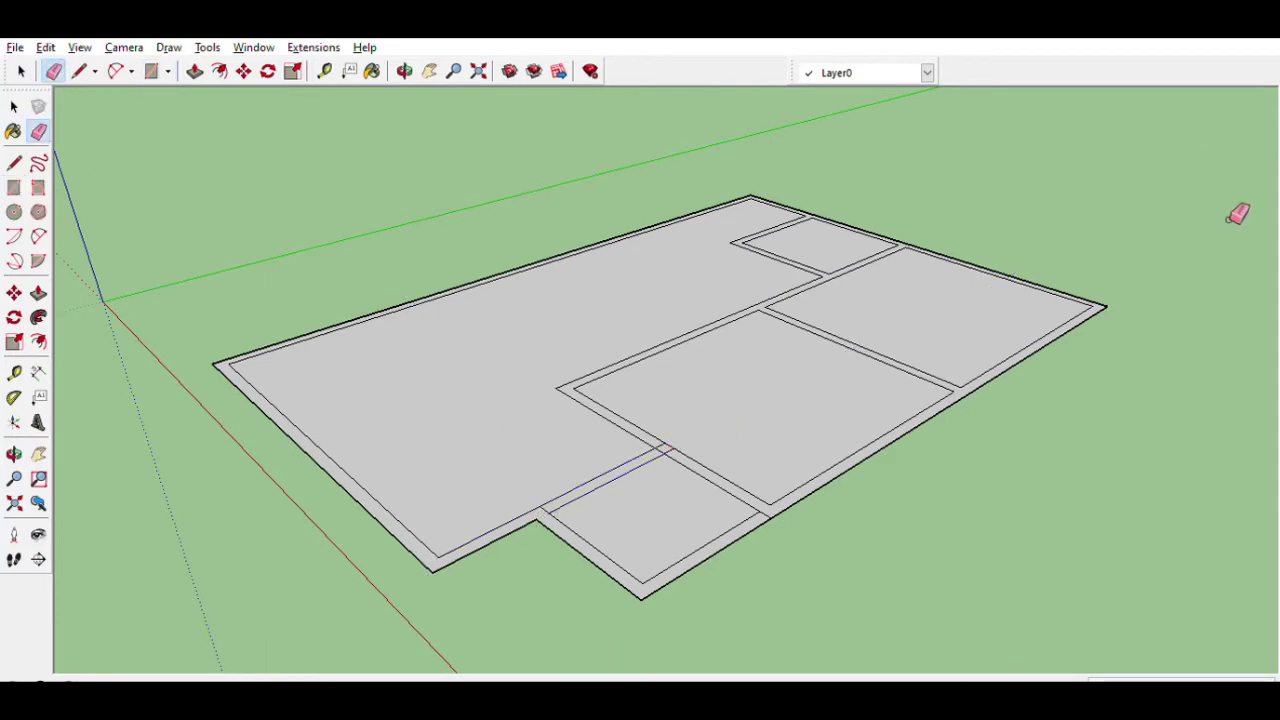
scroll(417, 466, "down", 3)
middle_click_drag(417, 466, 409, 457)
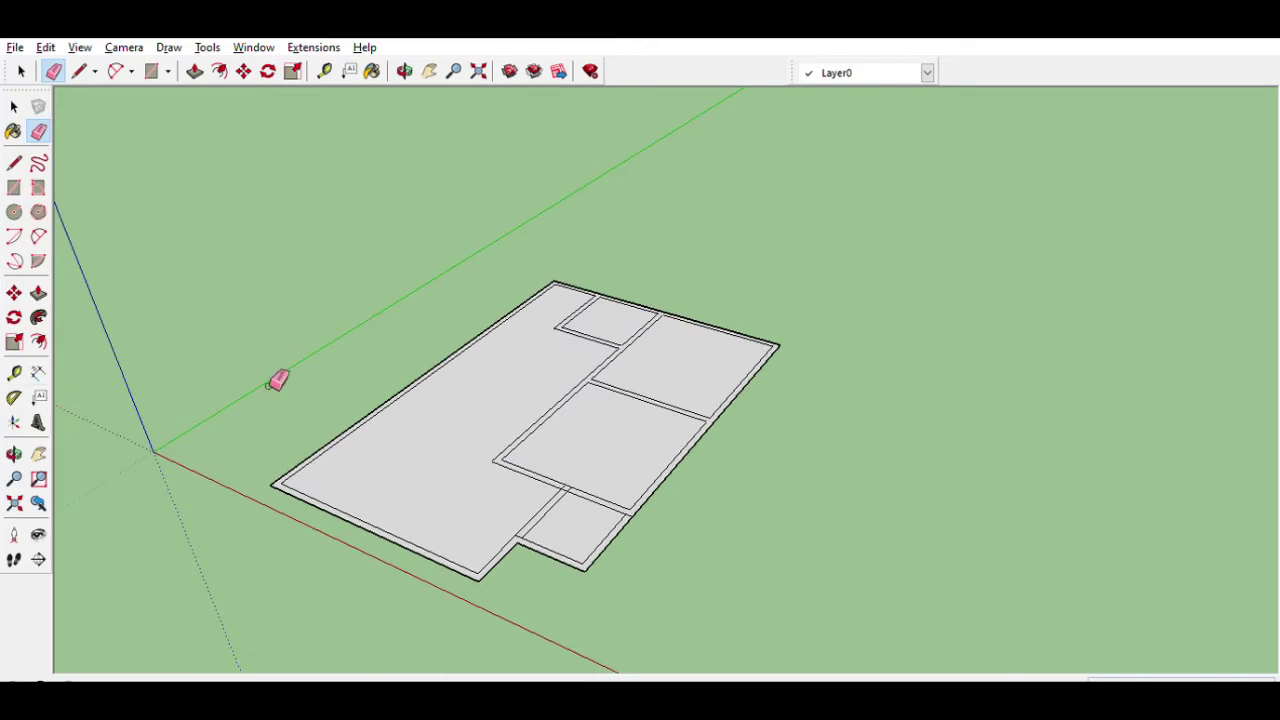
left_click(17, 373)
- Place guides from the plan's edge and the bottom room's edge
middle_click_drag(531, 443, 474, 423)
left_click(330, 461)
left_click(534, 540)
scroll(366, 346, "up", 2)
scroll(267, 430, "down", 2)
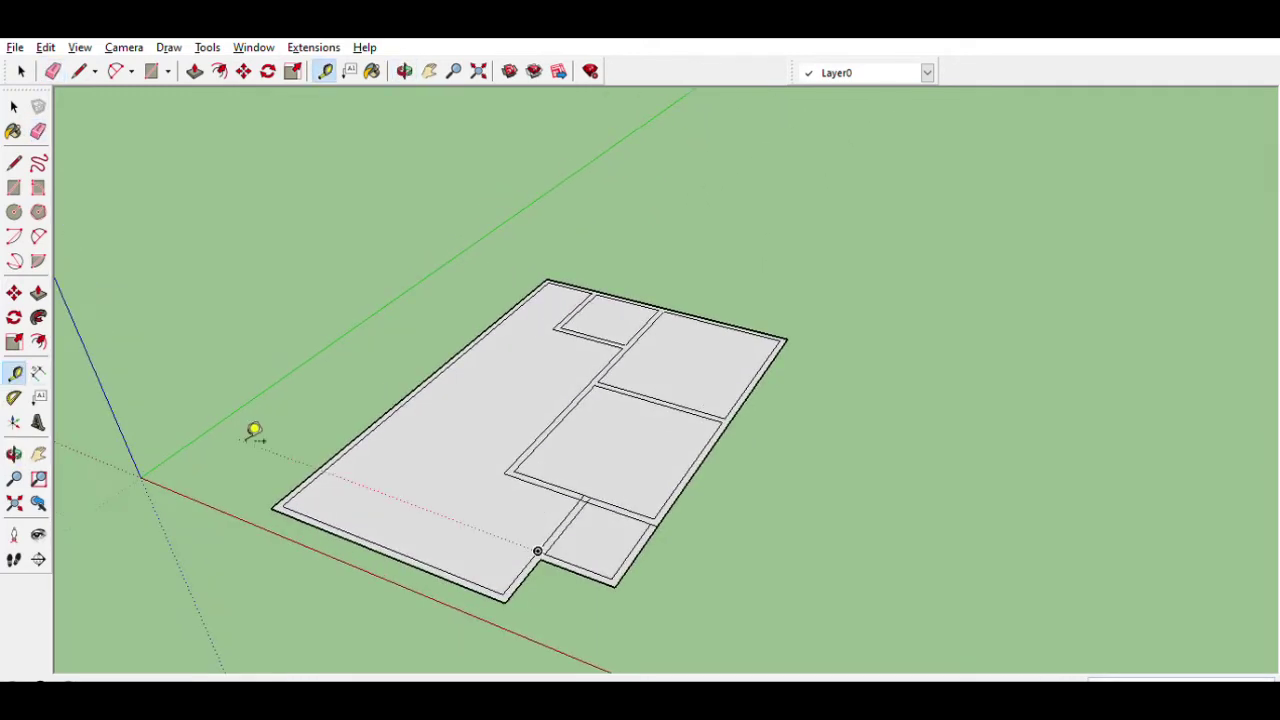
left_click(636, 555)
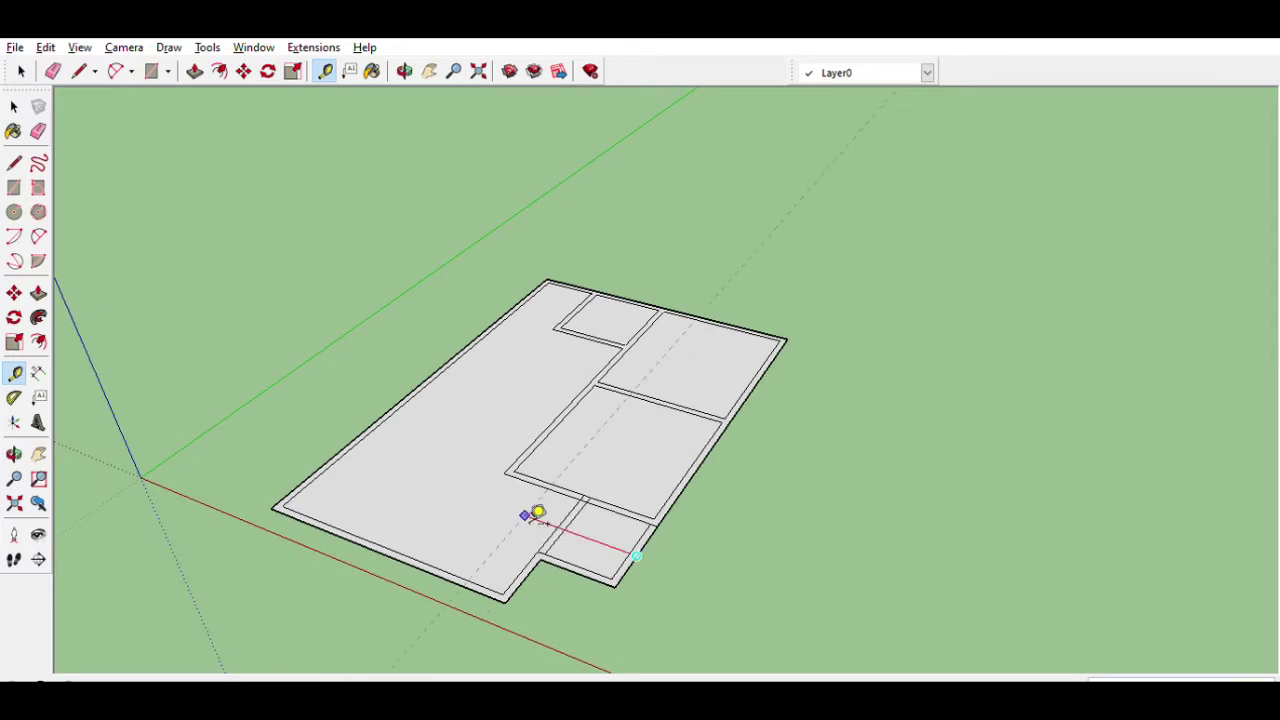
scroll(512, 483, "up", 2)
- Erase the edges of the small bottom rooms
key("r")
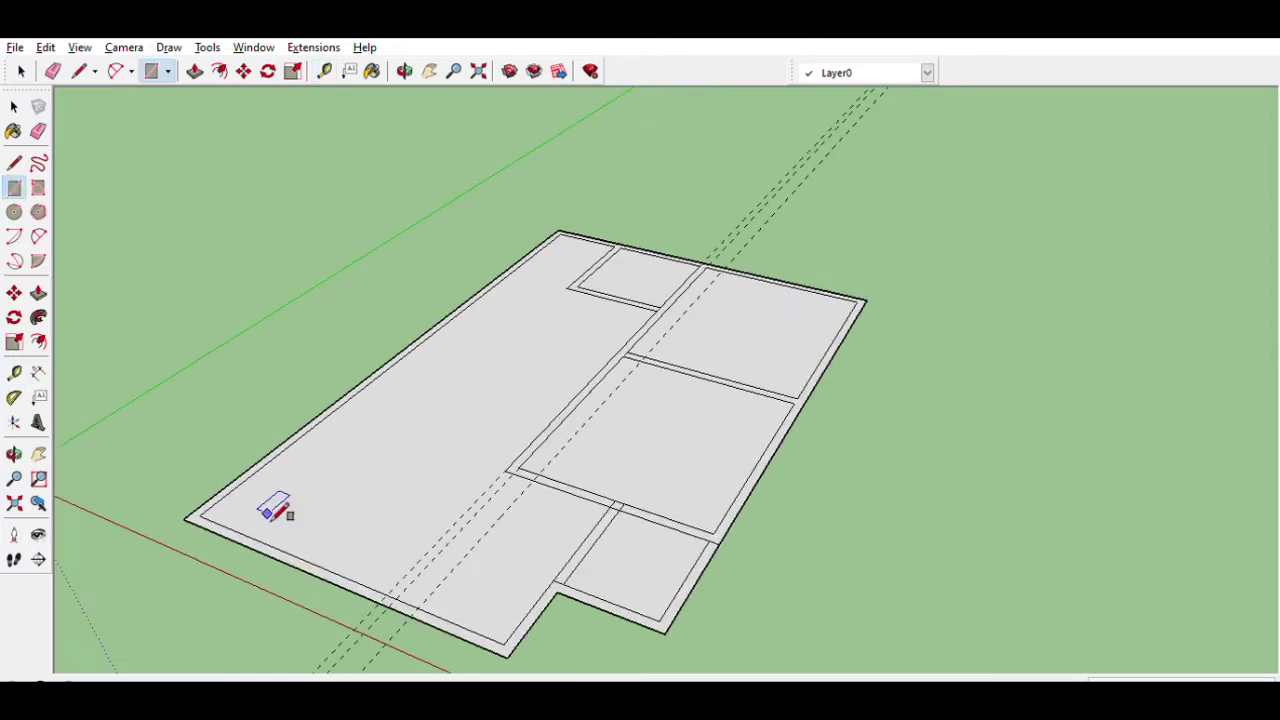
left_click(53, 71)
left_click_drag(543, 489, 483, 652)
scroll(598, 590, "up", 3)
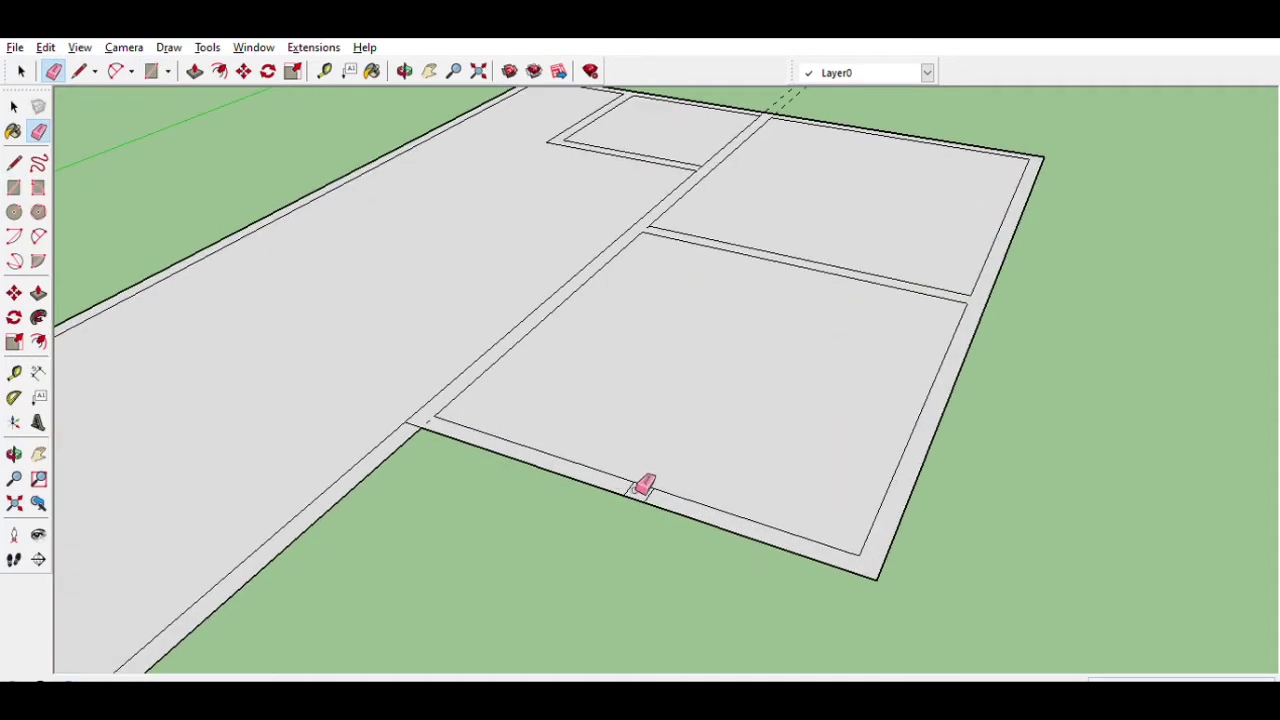
scroll(419, 403, "down", 3)
scroll(343, 500, "up", 5)
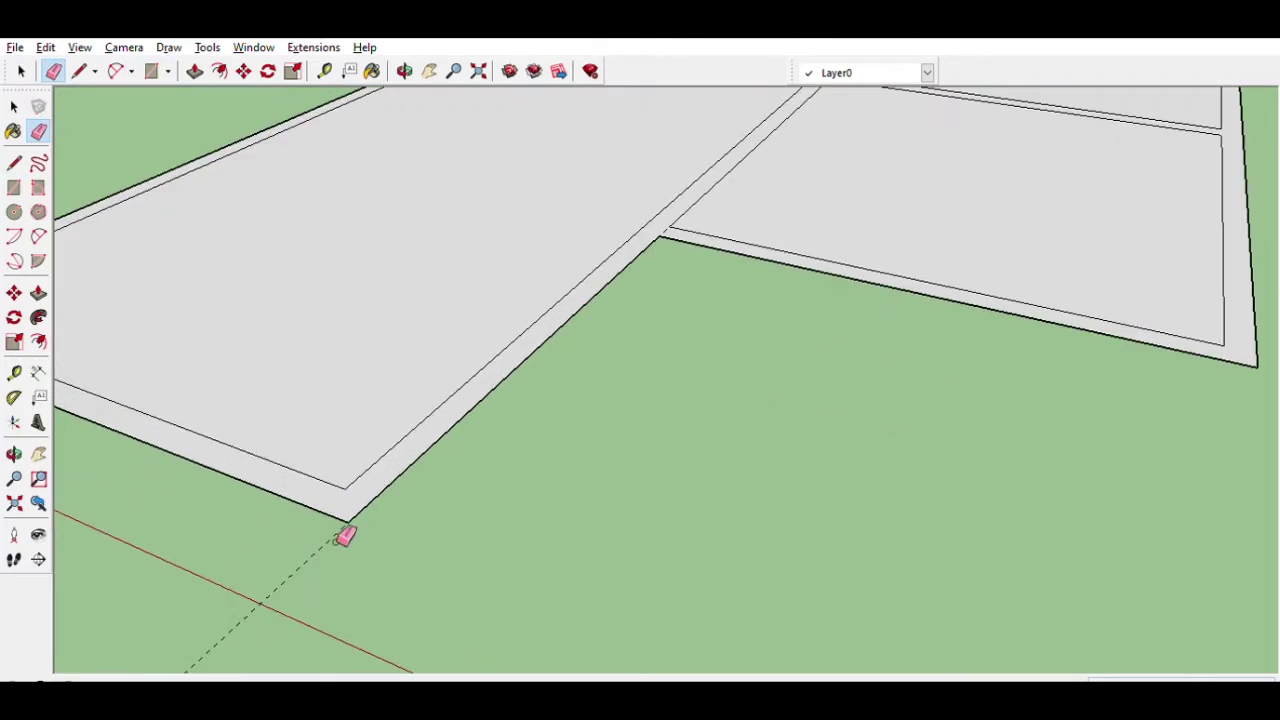
- Draw edges from the plan's corner to close the outline into a full rectangle
key("l")
scroll(506, 430, "down", 2)
left_click(321, 408)
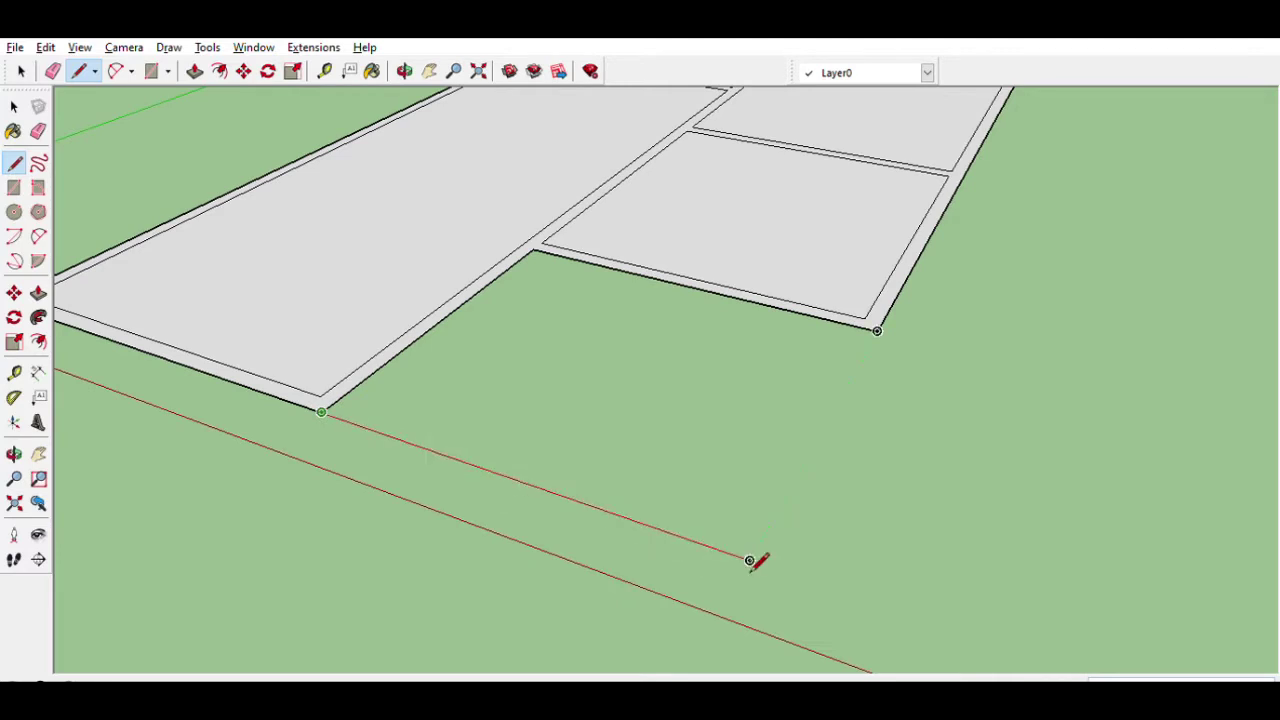
left_click(757, 560)
left_click(878, 330)
scroll(577, 433, "down", 3)
scroll(577, 432, "down", 3)
mouse_move(194, 243)
middle_mouse_down("shift")
mouse_move(266, 357)
mouse_move(400, 243)
mouse_move(538, 276)
middle_mouse_up("shift")
- Push/Pull the wall strip up into full-height 3D walls
key("p")
left_click(640, 349)
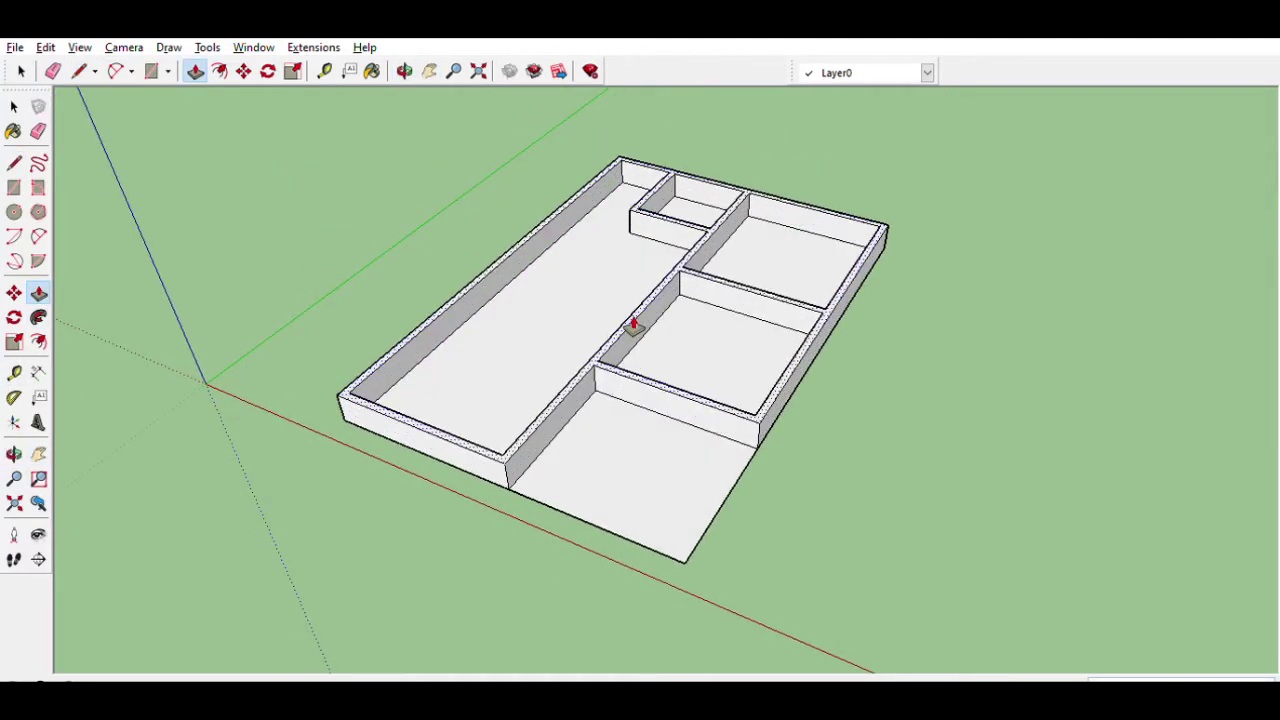
mouse_move(631, 340)
middle_mouse_down()
mouse_move(614, 310)
mouse_move(686, 243)
middle_mouse_up()
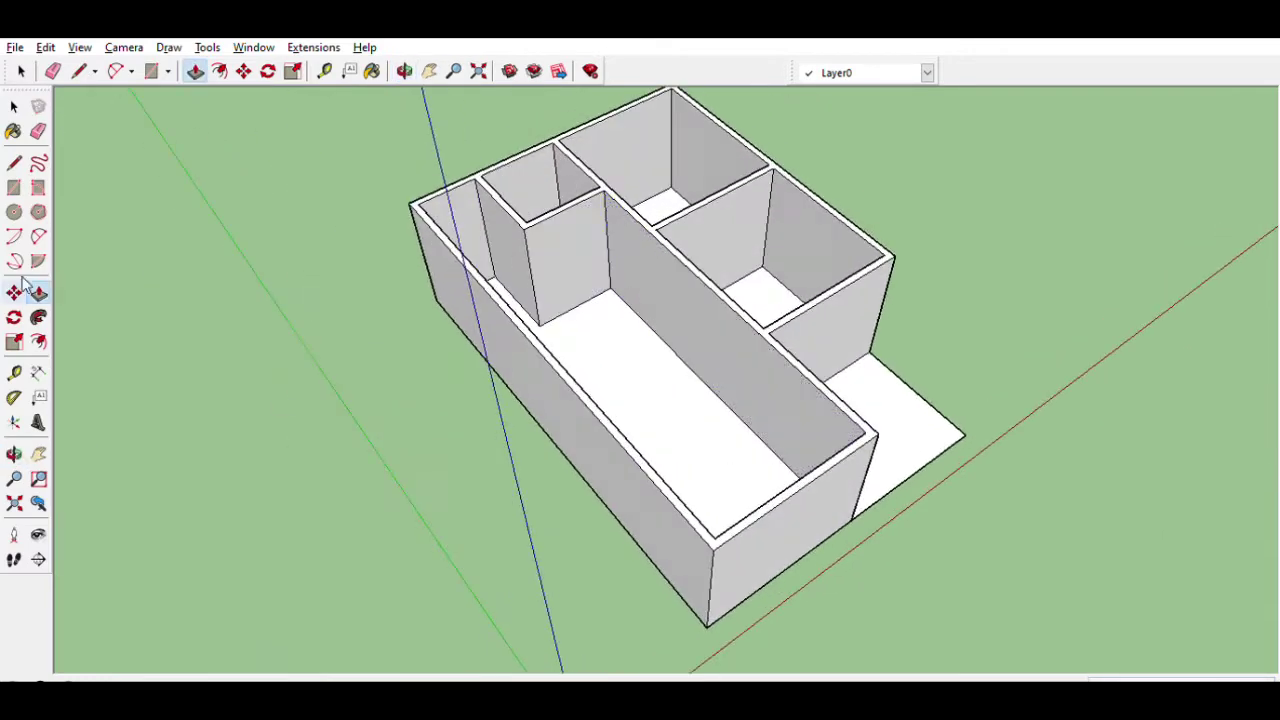
- Mark guide points from the wall top down the interior wall faces with Tape Measure
key("t")
scroll(623, 257, "up", 3)
scroll(682, 210, "up", 2)
scroll(683, 209, "up", 2)
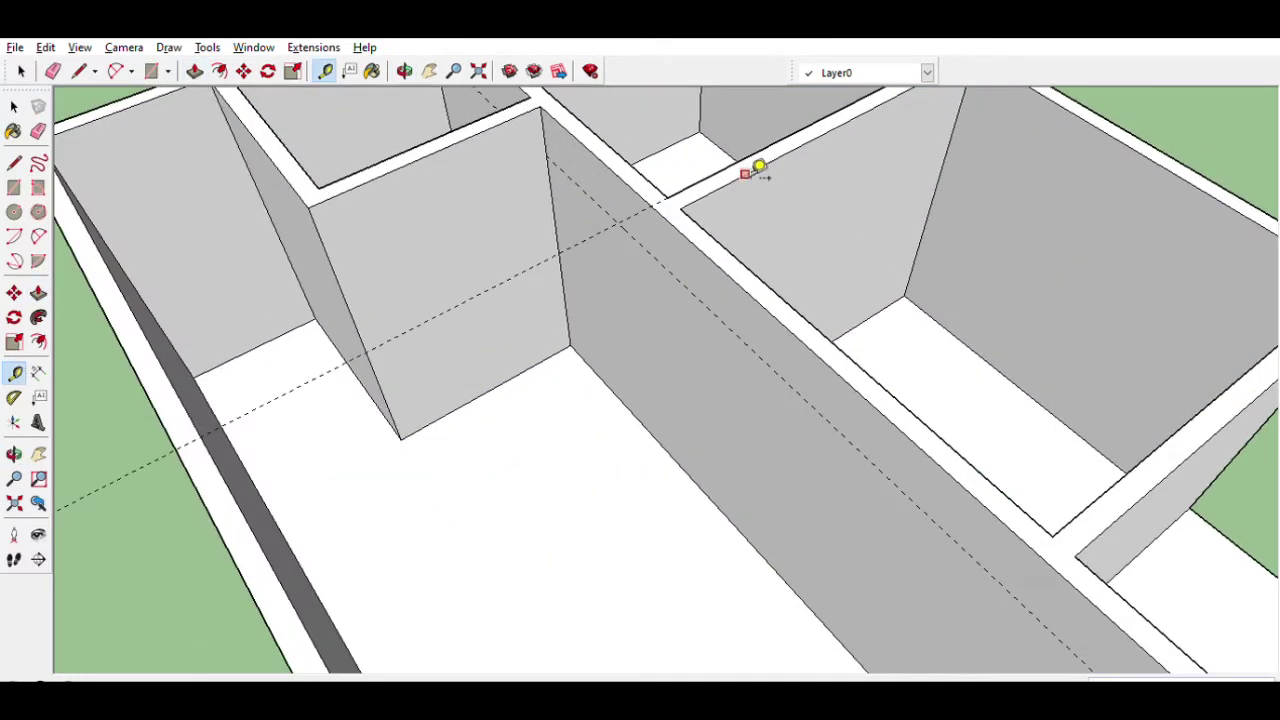
scroll(343, 173, "down", 2)
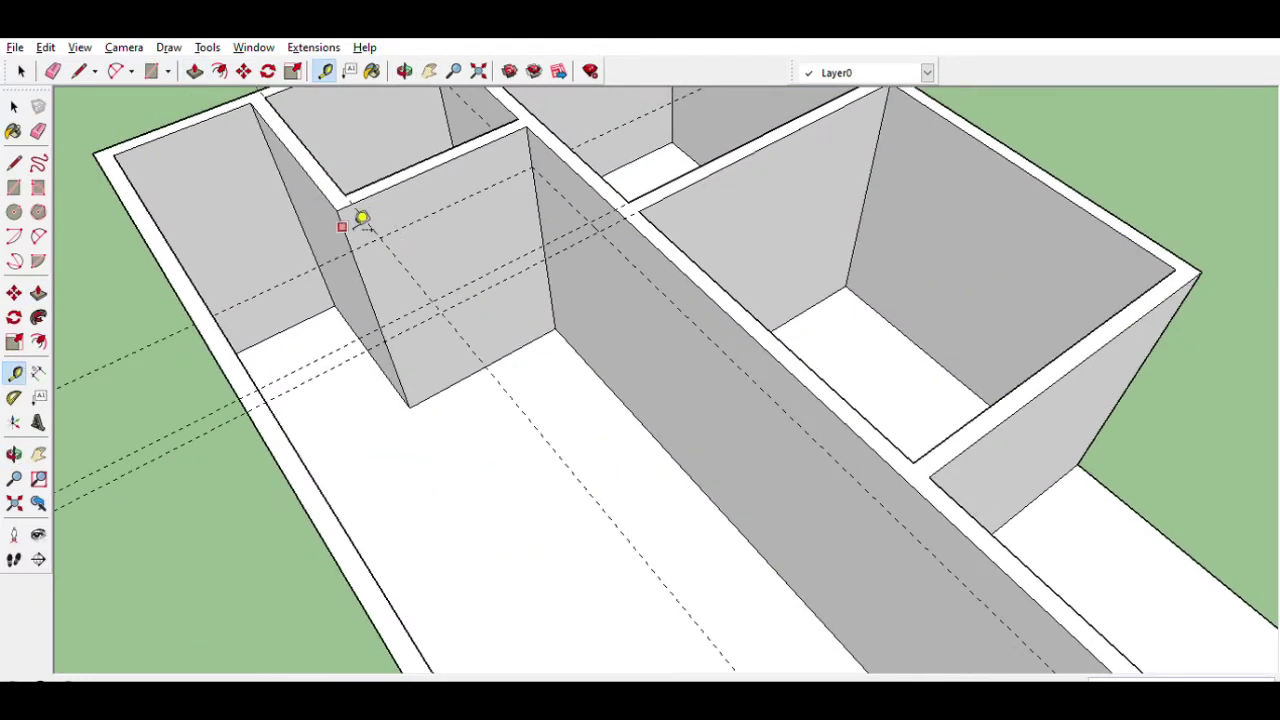
middle_click_drag(363, 218, 614, 263)
left_click(527, 142)
left_click(629, 263)
scroll(630, 262, "up", 2)
- Place vertical guides on the interior wall from its inner edge to locate the door
left_click(660, 269)
scroll(571, 280, "down", 4)
scroll(571, 280, "up", 4)
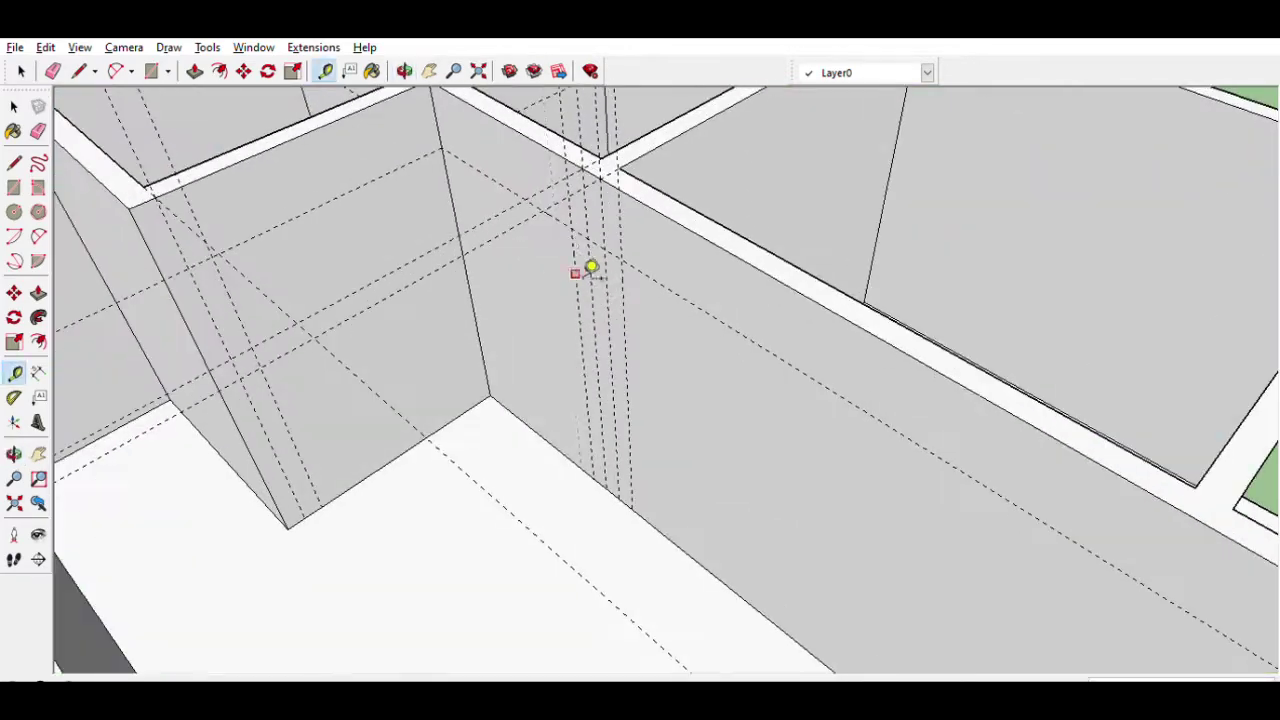
scroll(500, 298, "down", 4)
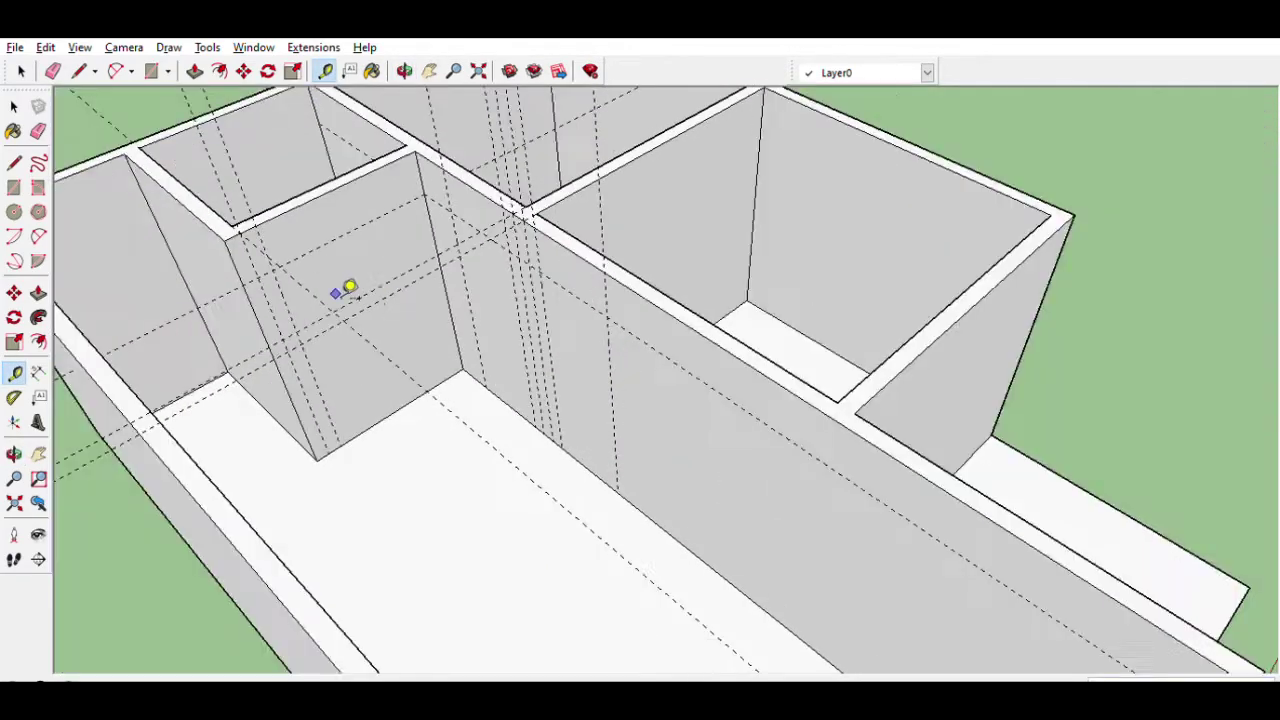
scroll(369, 289, "up", 4)
left_click(276, 310)
scroll(329, 278, "down", 3)
scroll(178, 152, "up", 2)
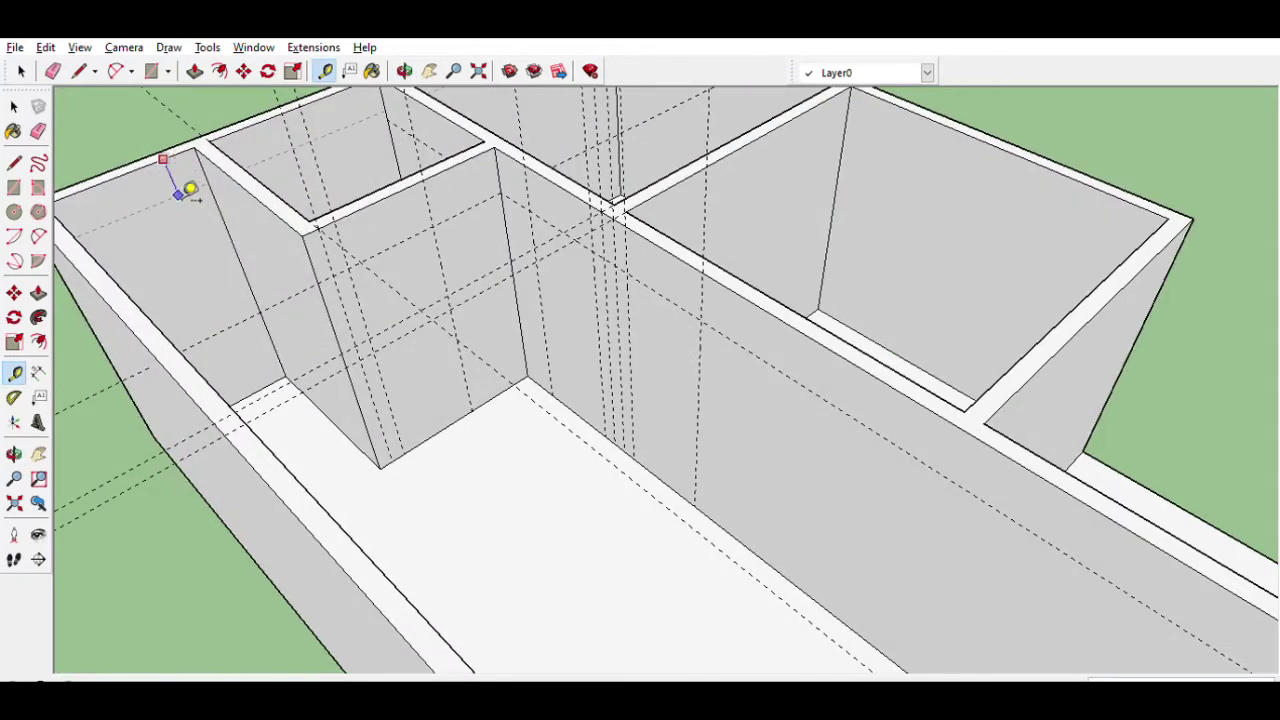
scroll(200, 205, "down", 3)
scroll(286, 186, "up", 4)
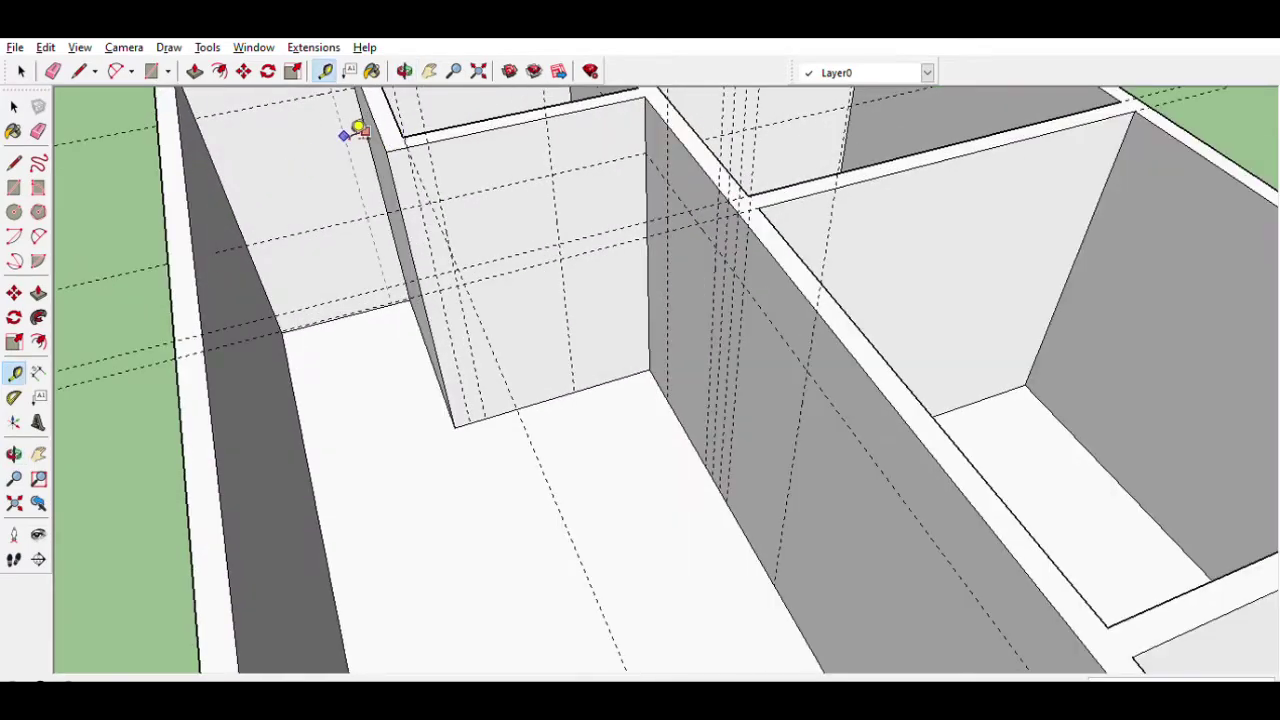
scroll(300, 123, "down", 3)
- Draw a door rectangle on the interior wall and push it through to cut the doorway
key("r")
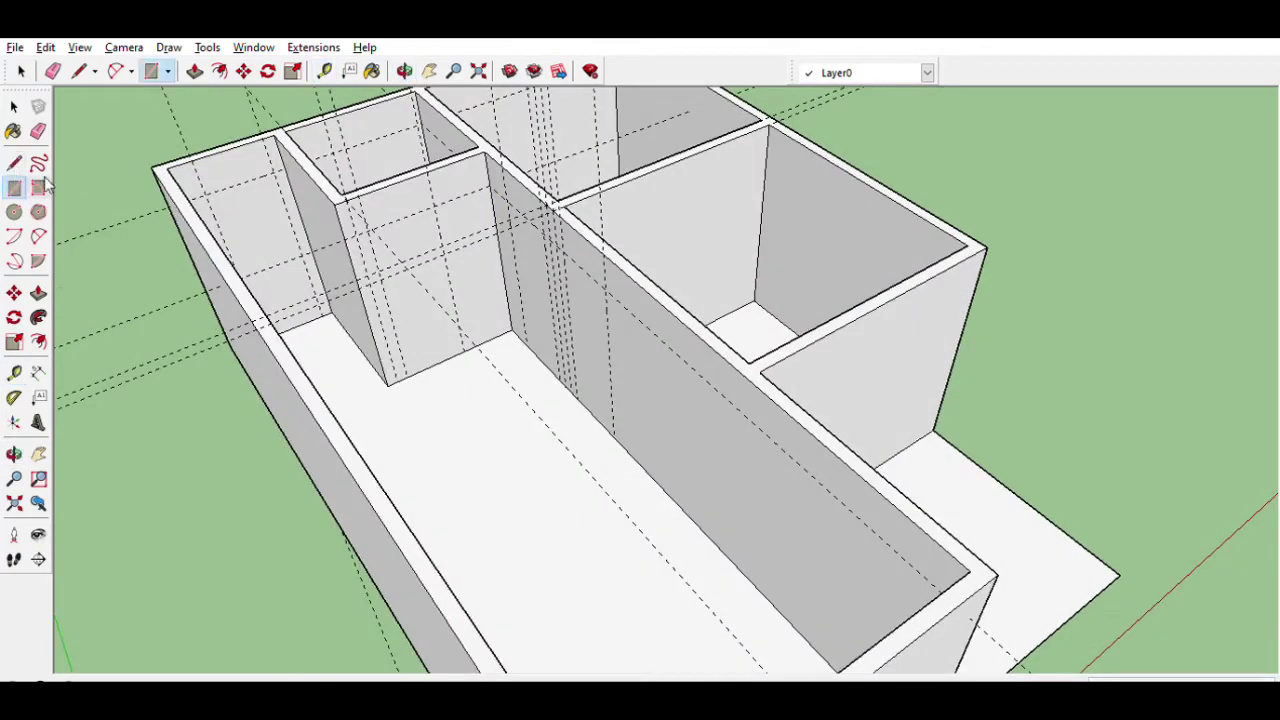
scroll(358, 245, "up", 4)
scroll(358, 245, "up", 2)
left_click(466, 369)
left_click(528, 146)
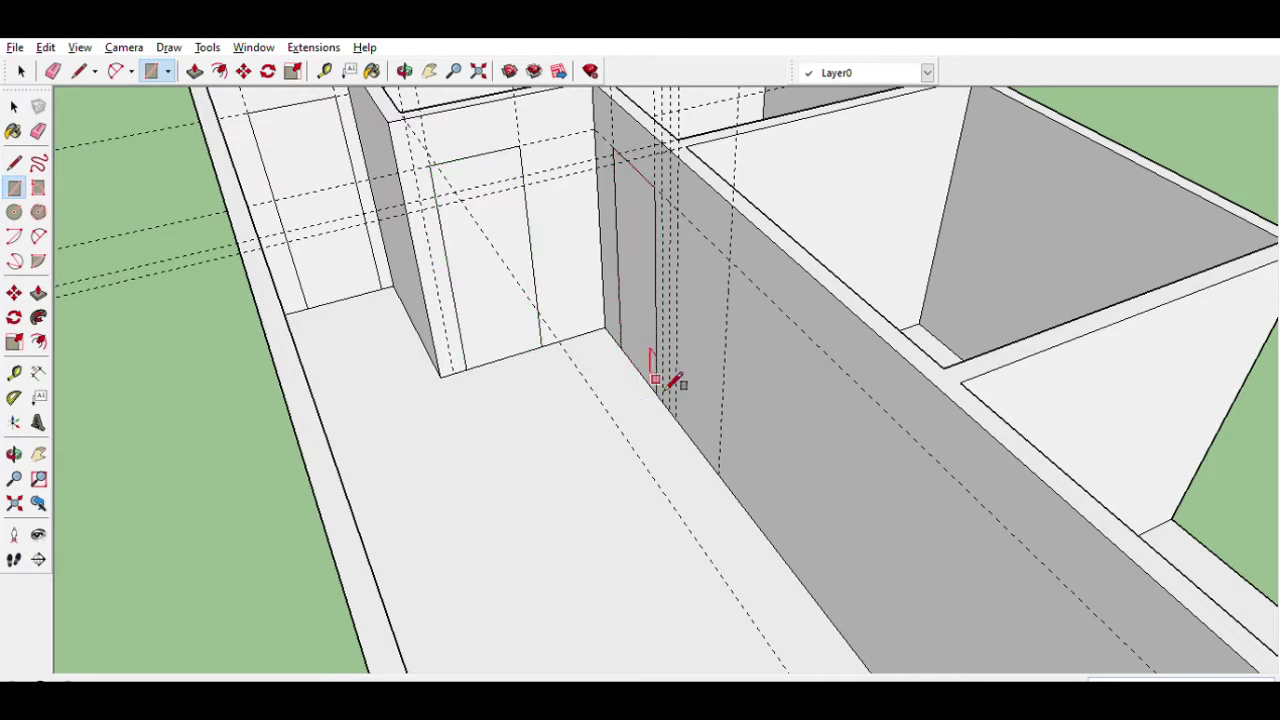
scroll(560, 325, "down", 5)
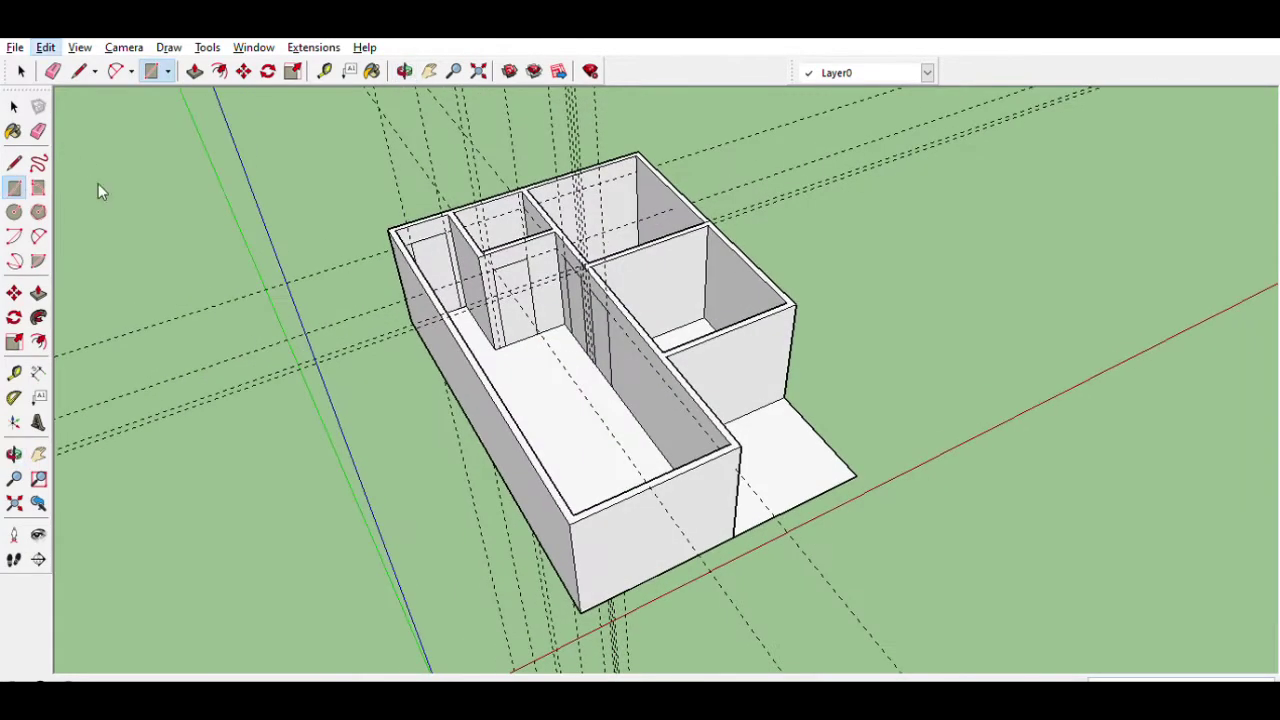
scroll(100, 191, "up", 2)
left_click(38, 293)
scroll(746, 329, "up", 2)
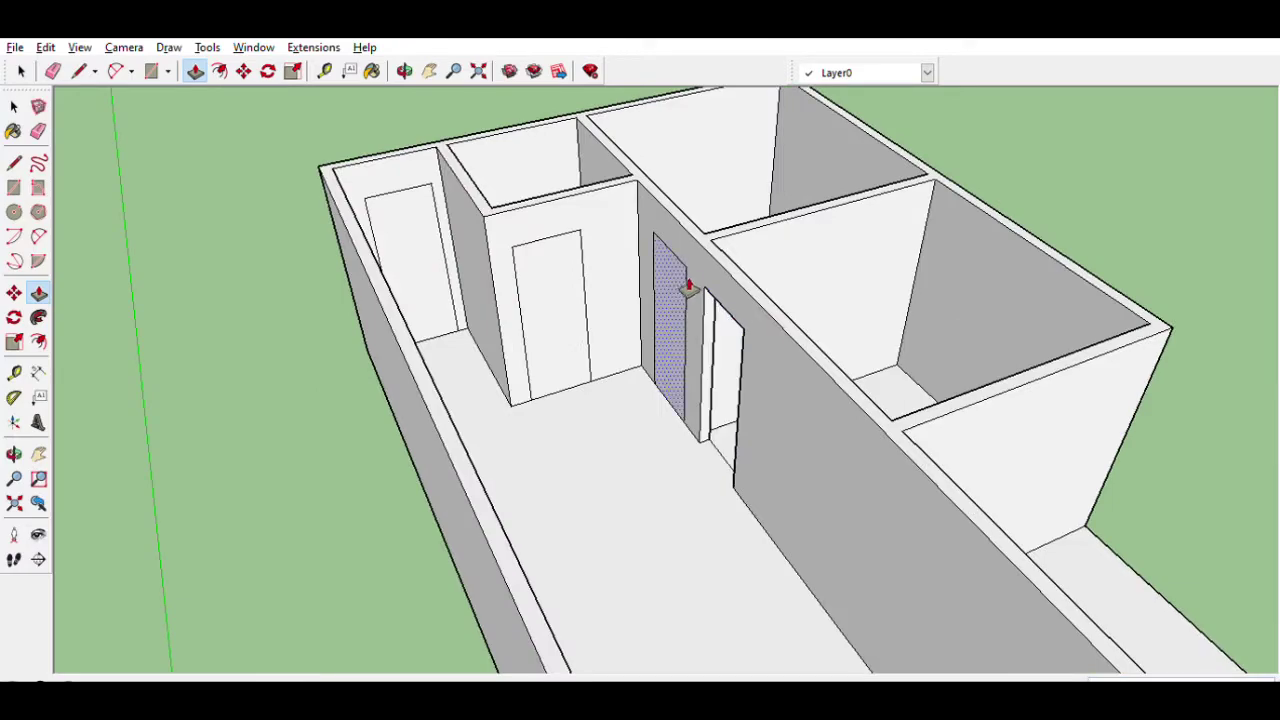
scroll(708, 234, "down", 3)
mouse_move(563, 286)
middle_mouse_down()
mouse_move(520, 394)
mouse_move(586, 371)
mouse_move(474, 449)
mouse_move(400, 334)
middle_mouse_up()
scroll(474, 449, "down", 3)
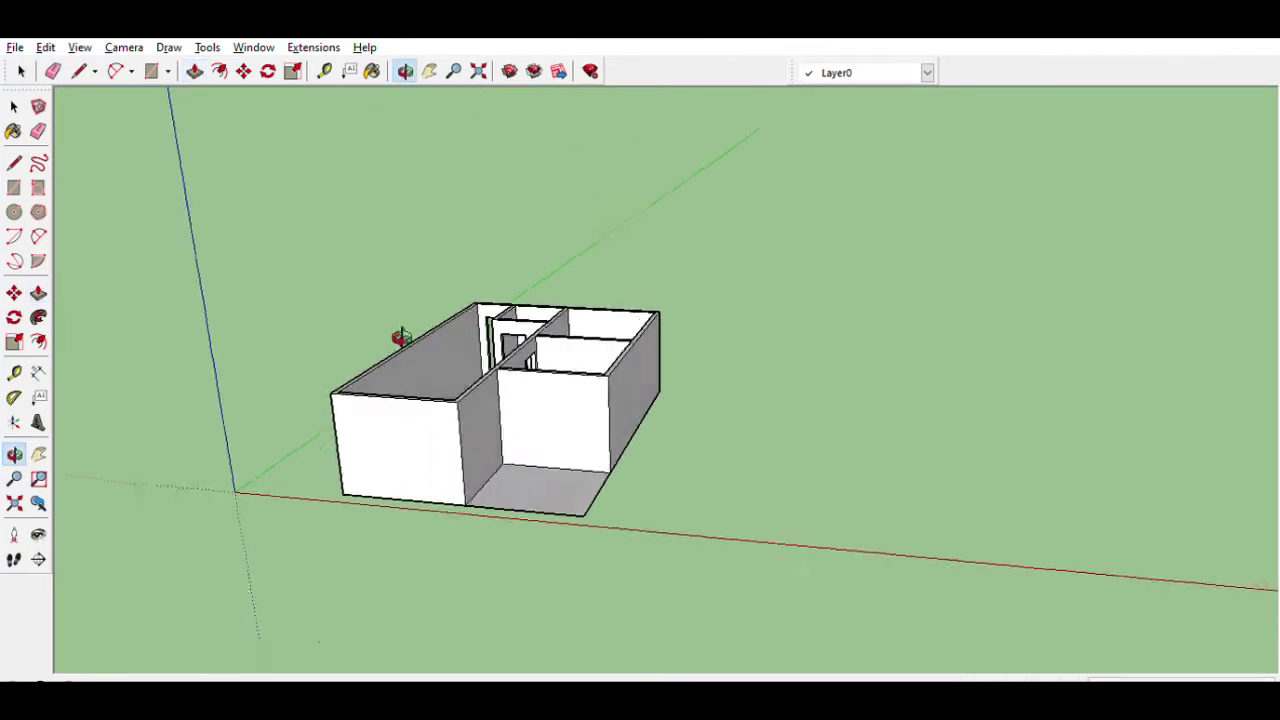
- Extend a guide from the existing guide line, viewing the house from higher up
left_click(10, 371)
scroll(560, 448, "up", 1)
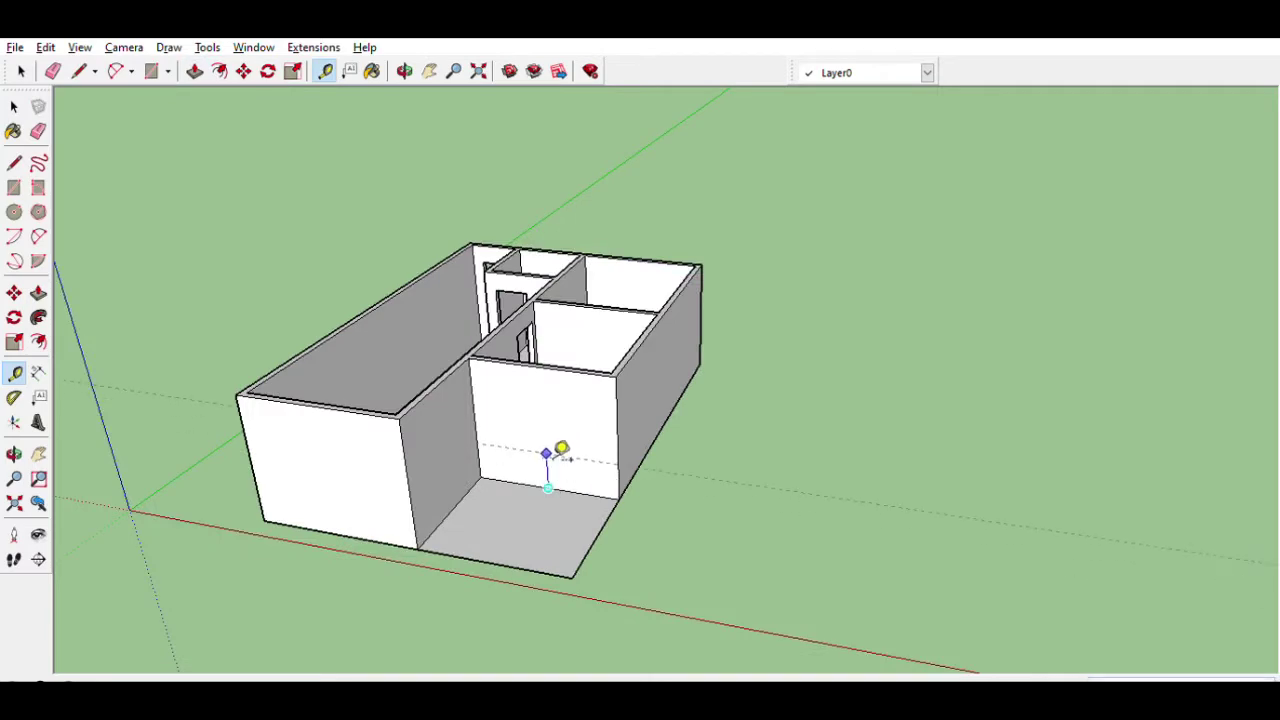
left_click(663, 422)
scroll(660, 520, "up", 2)
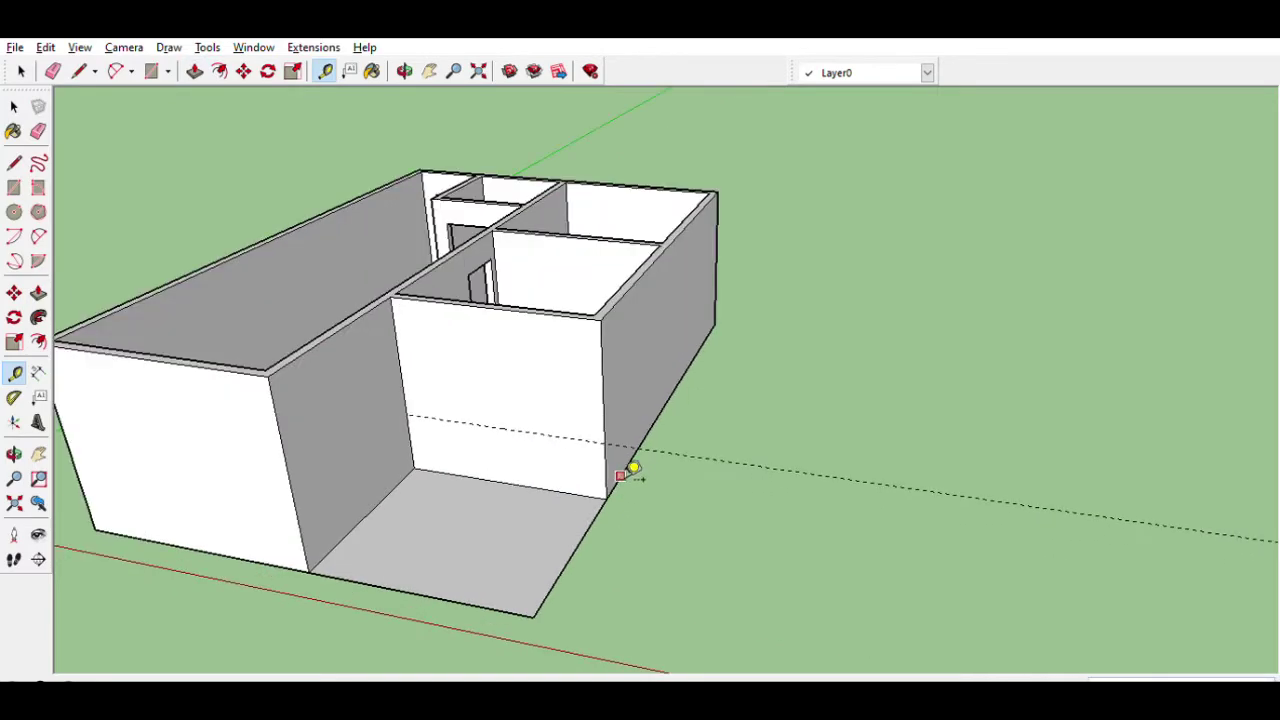
middle_click_drag(622, 436, 620, 251)
scroll(627, 250, "up", 2)
scroll(540, 350, "up", 2)
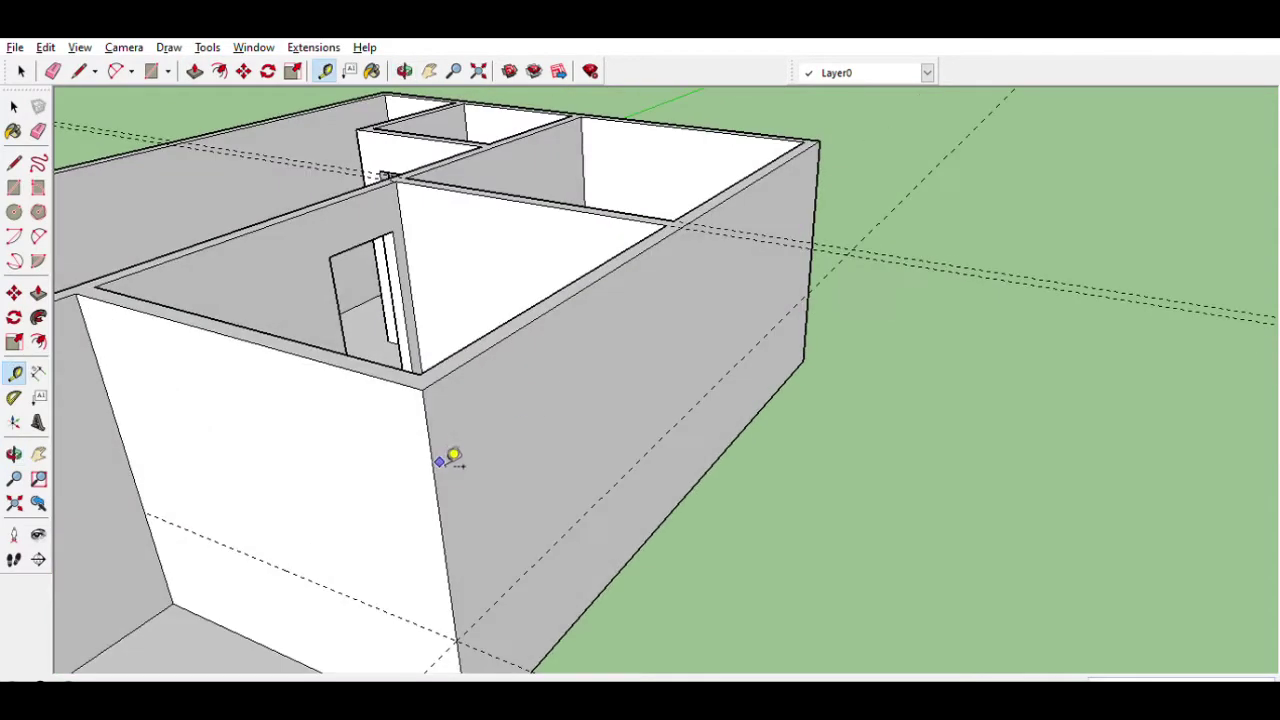
scroll(486, 408, "down", 1)
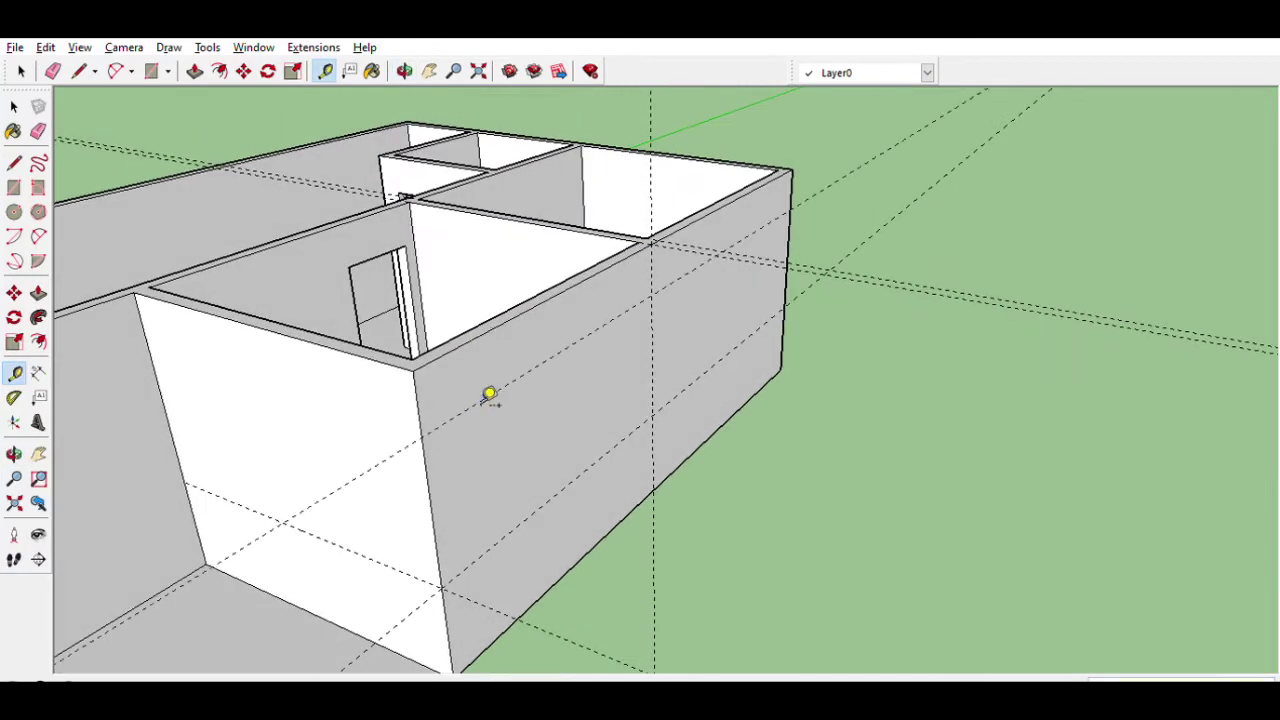
scroll(489, 395, "down", 2)
scroll(445, 485, "up", 1)
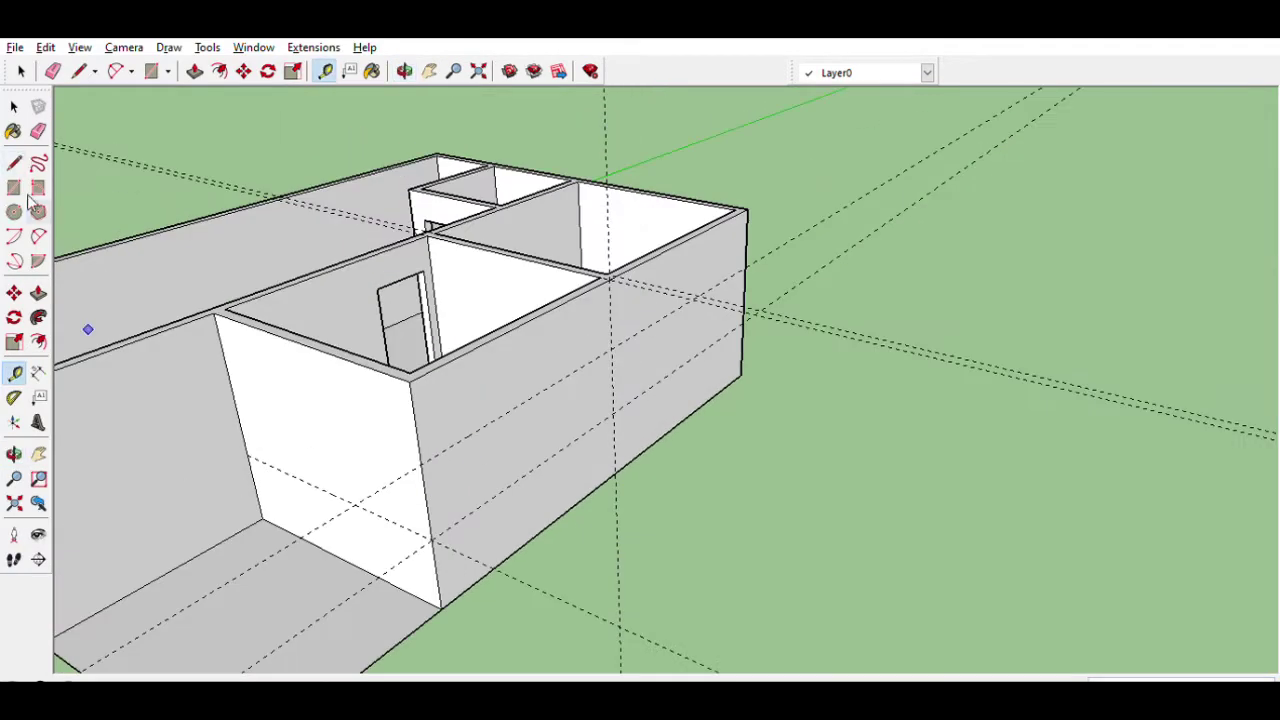
- Draw a vertical line and guide at the wall base, then a rectangle on the outer wall
left_click(14, 163)
left_click(537, 534)
left_click(15, 371)
left_click(529, 435)
left_click(565, 410)
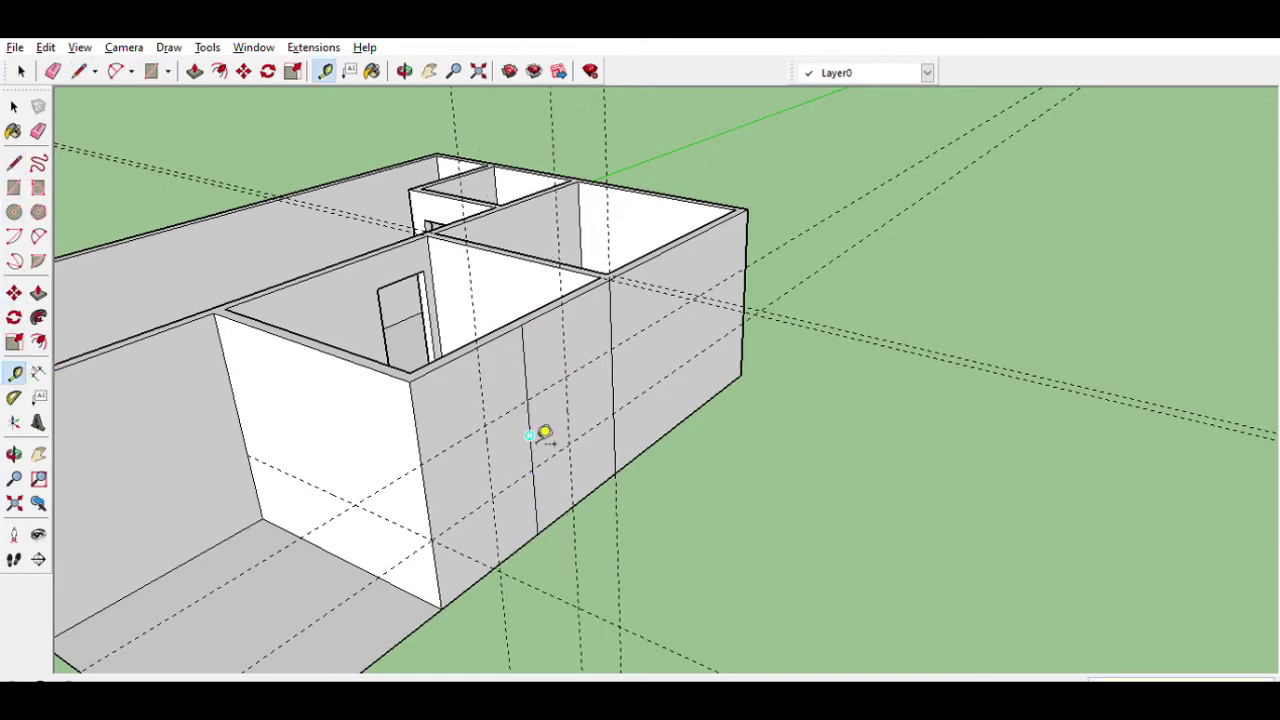
key("r")
left_click(491, 495)
left_click(566, 378)
- Move the new rectangle face further along onto the right side wall
left_click(24, 74)
key("e")
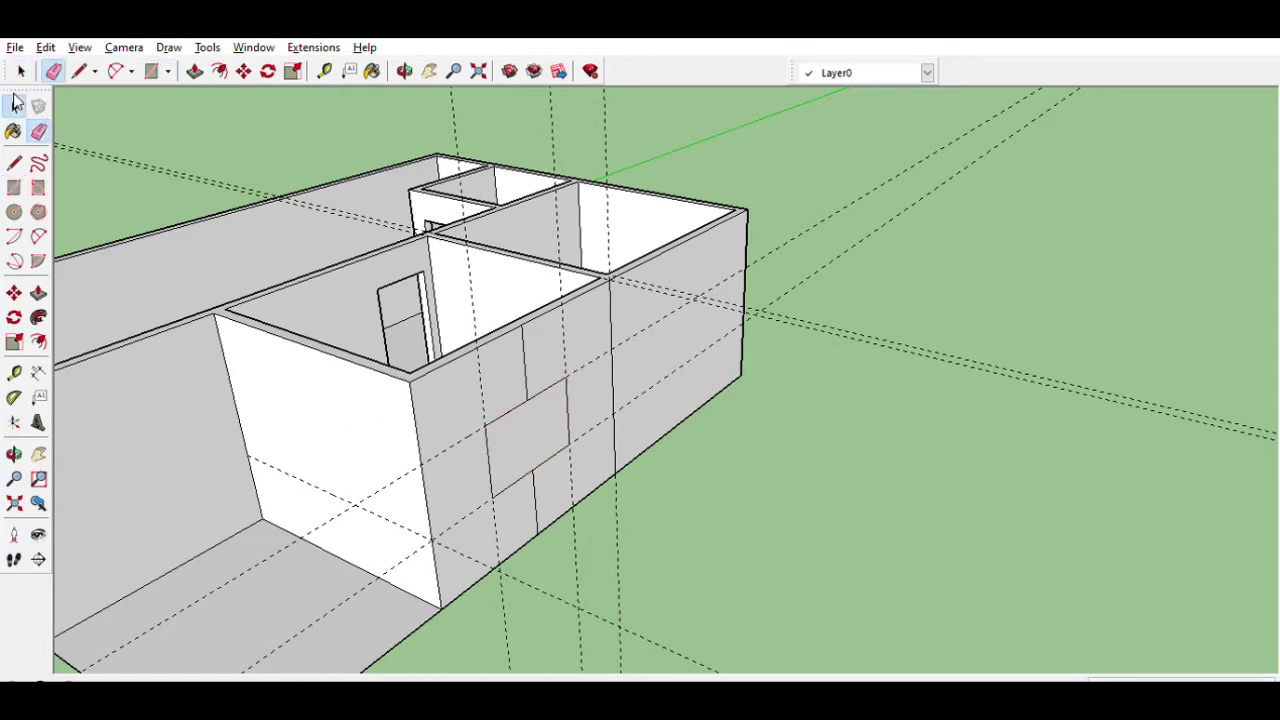
left_click(14, 105)
left_click(525, 445)
key("m")
middle_click_drag(606, 249, 386, 409)
left_click(386, 409)
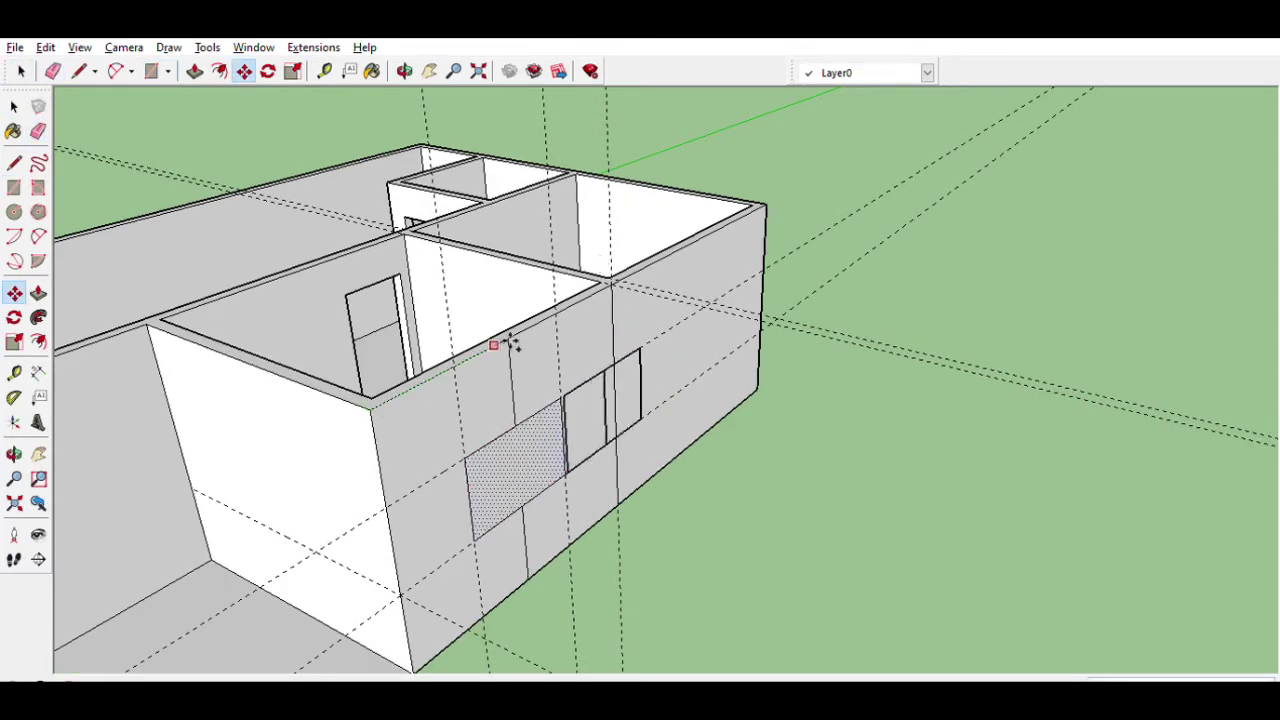
left_click(657, 294)
key("space")
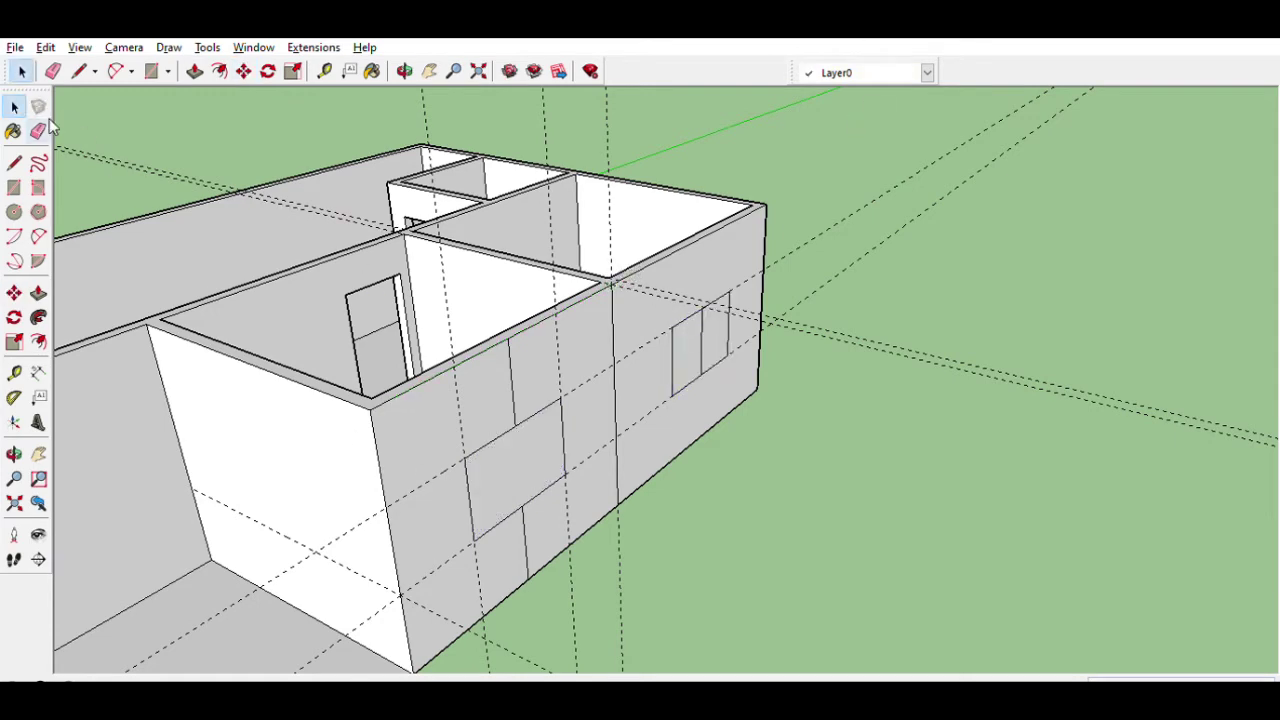
- Orbit out to see the whole house and begin measuring from the front wall edge
left_click(38, 130)
middle_click_drag(714, 329, 107, 533)
left_click(14, 372)
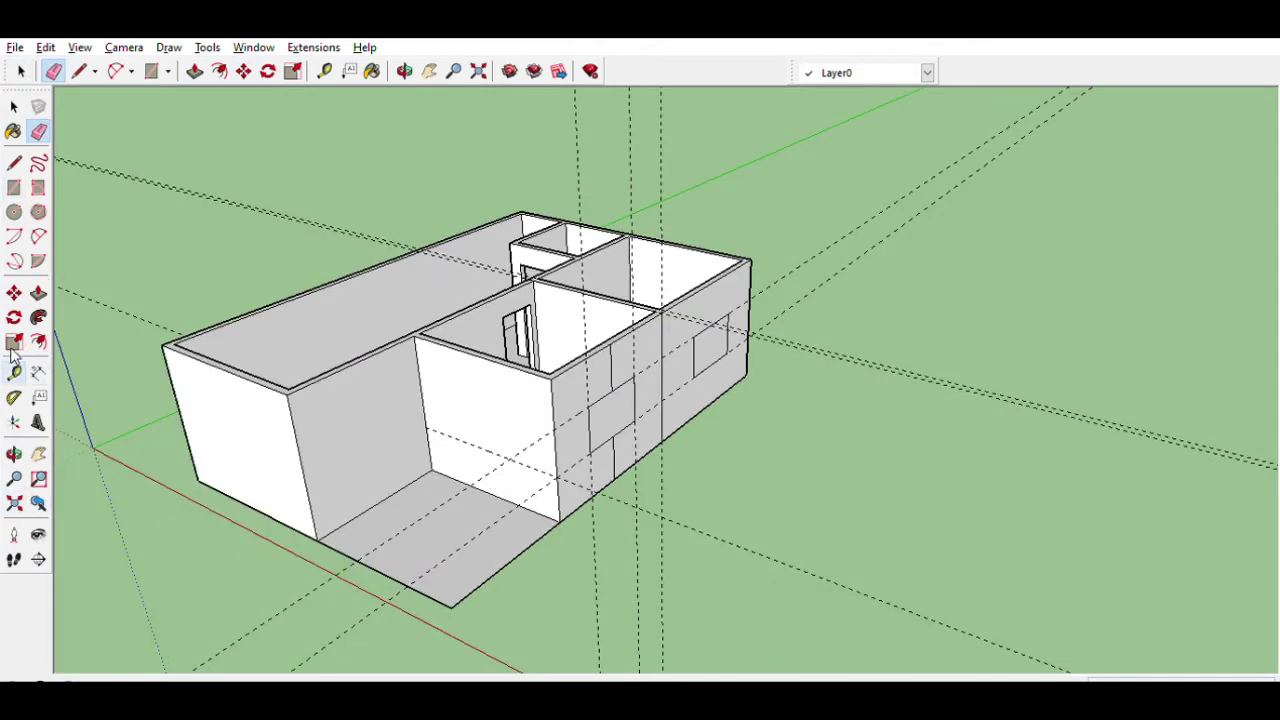
scroll(505, 363, "up", 2)
left_click(14, 163)
- Draw a vertical line on the front room wall and erase an unwanted guide there
left_click_drag(497, 548, 483, 362)
left_click(14, 372)
left_click(494, 460)
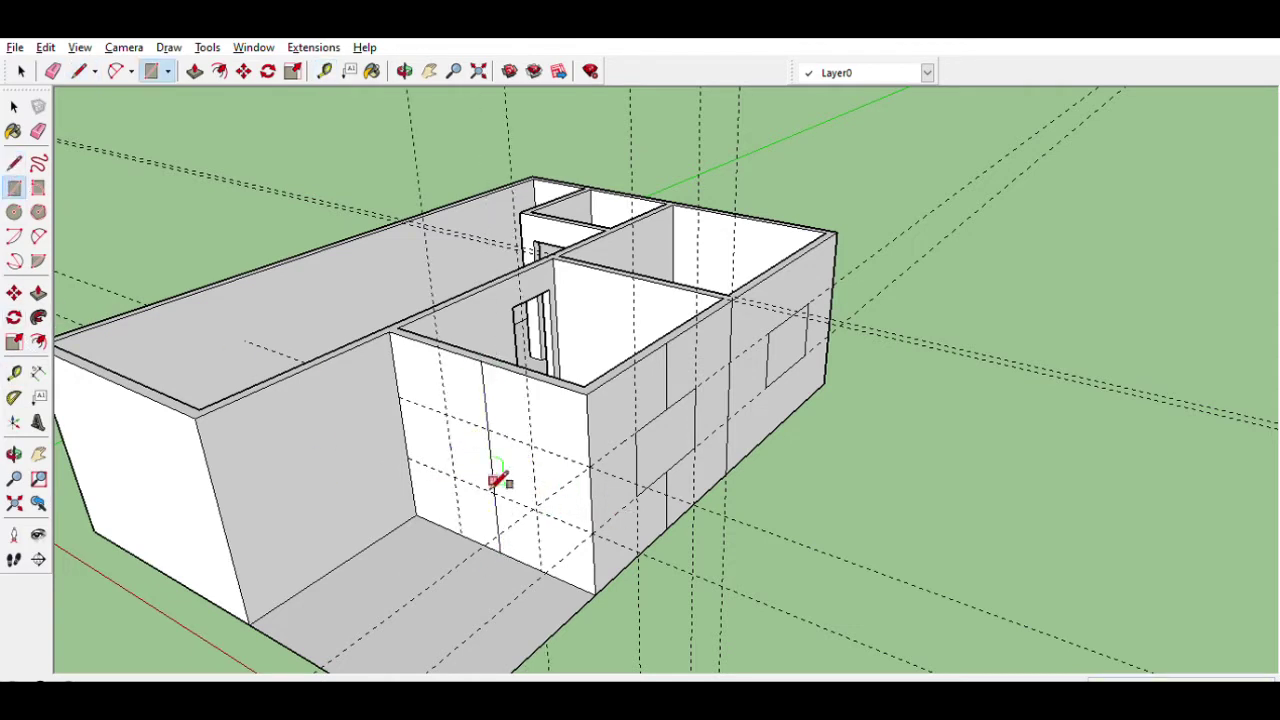
left_click(38, 131)
left_click(503, 482)
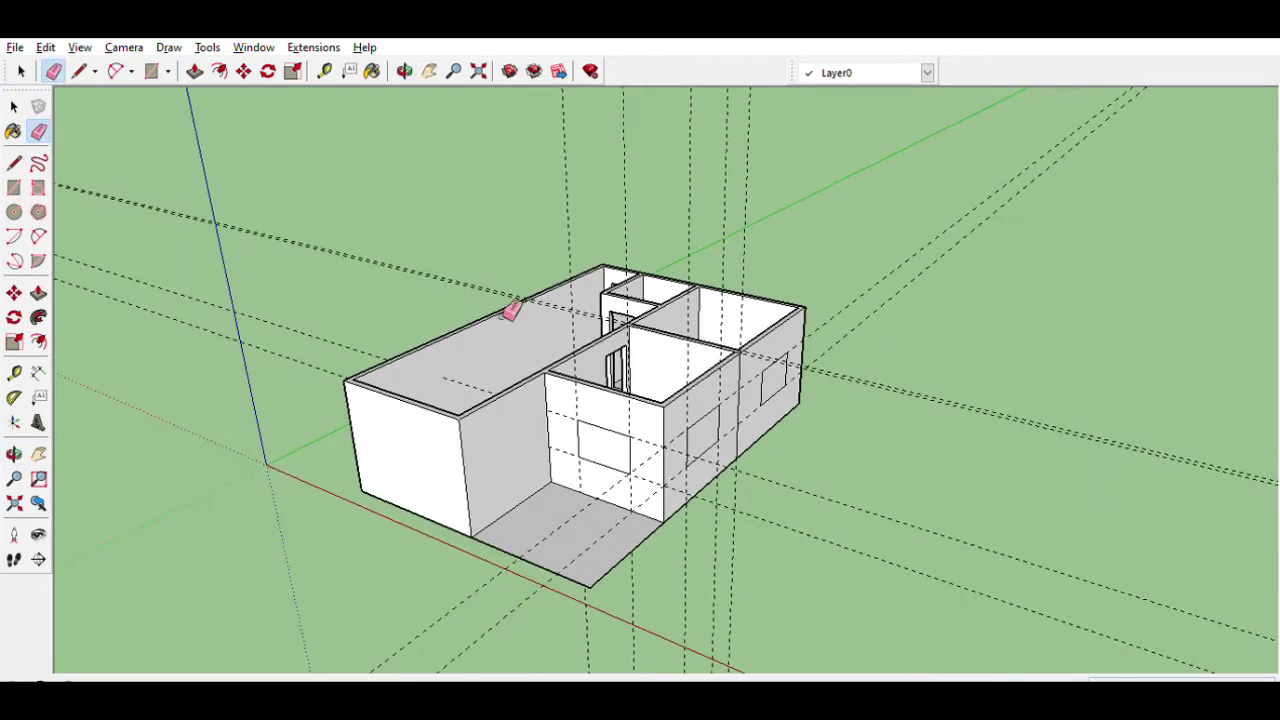
- Start a line at the left wall's bottom edge and add guides beside it
left_click(13, 370)
scroll(404, 415, "up", 1)
left_click(14, 162)
left_click(423, 545)
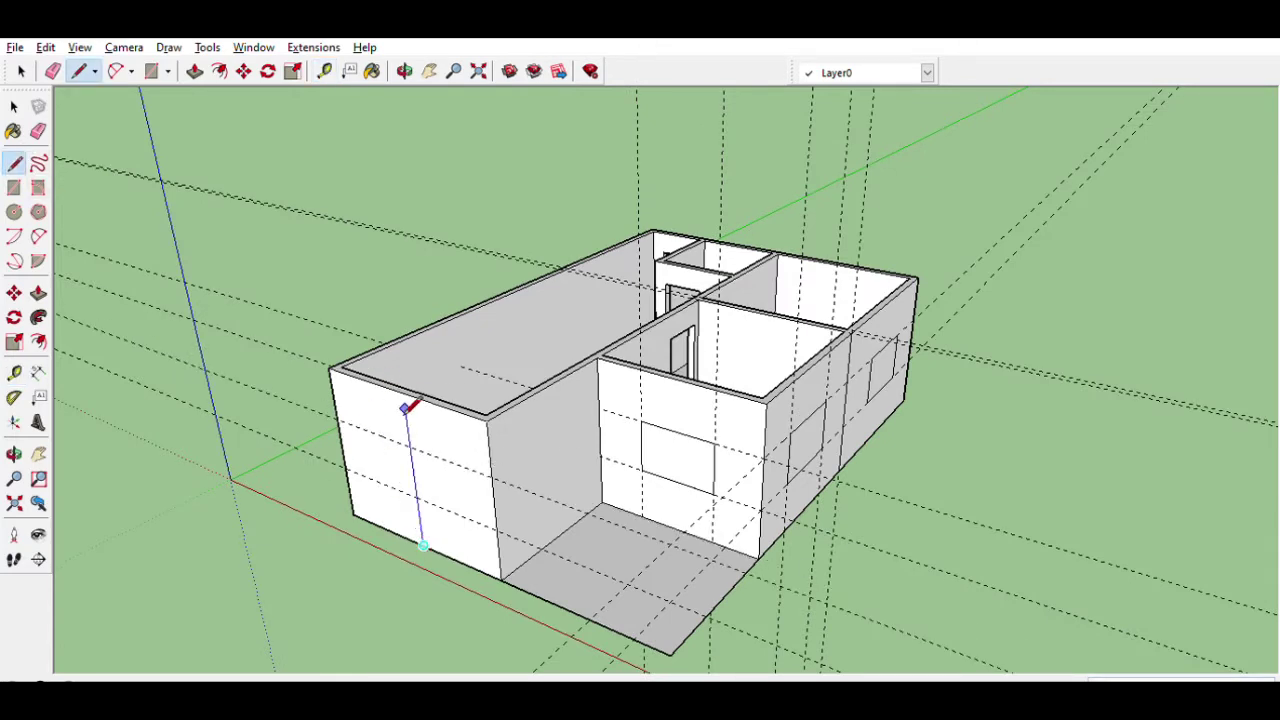
left_click(14, 372)
scroll(449, 454, "up", 2)
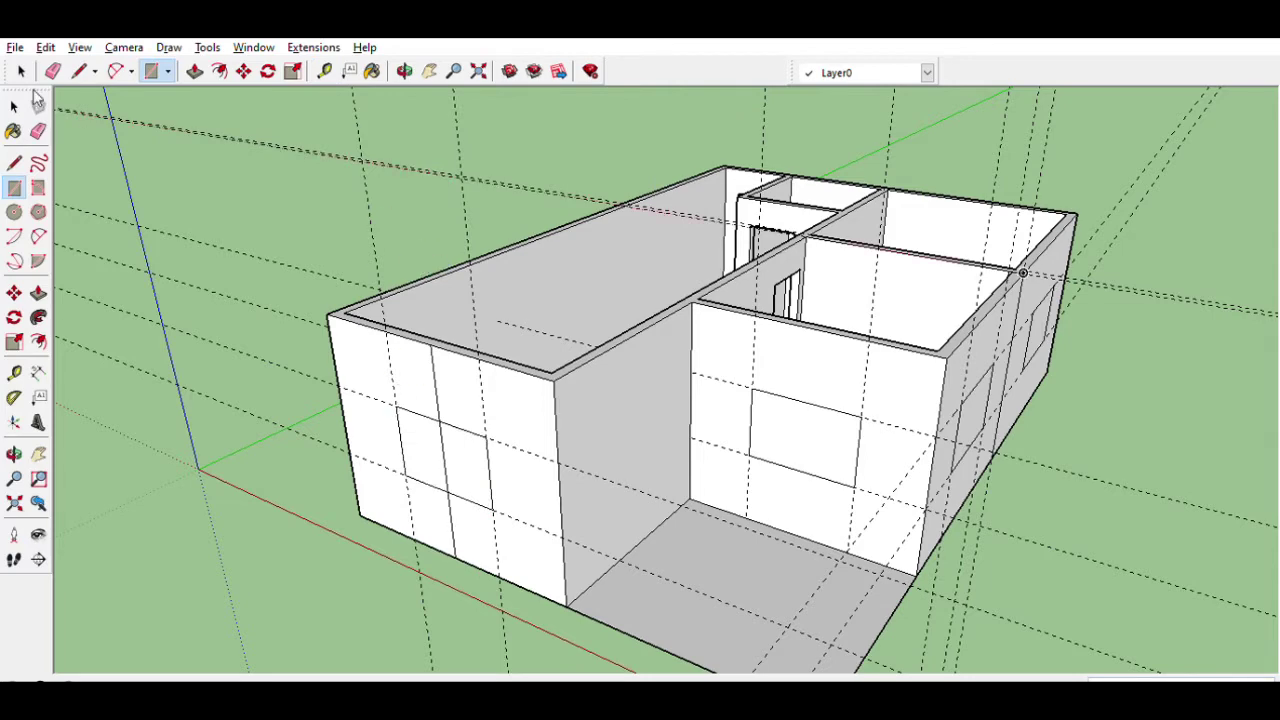
left_click(38, 131)
- Mark the recessed grey wall with a guide and a line at its foot
key("t")
scroll(449, 437, "down", 3)
scroll(514, 400, "up", 2)
scroll(517, 457, "up", 1)
scroll(450, 458, "up", 1)
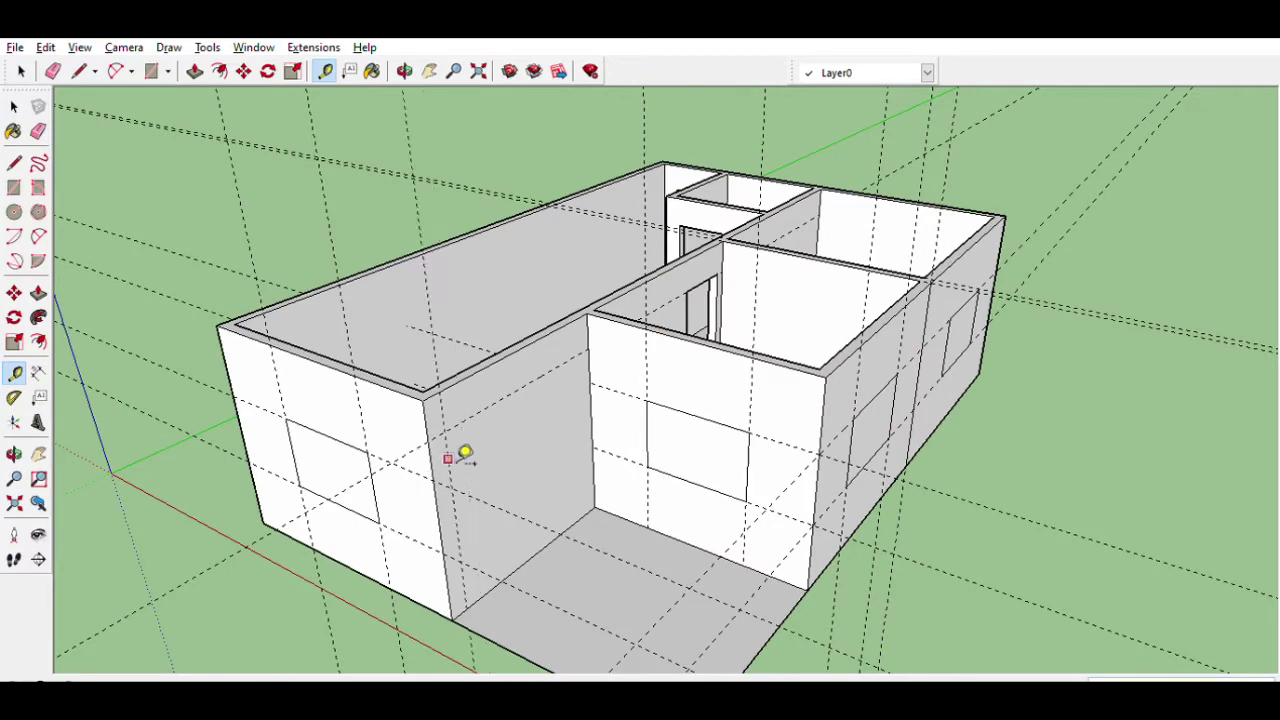
scroll(590, 484, "up", 1)
left_click(598, 452)
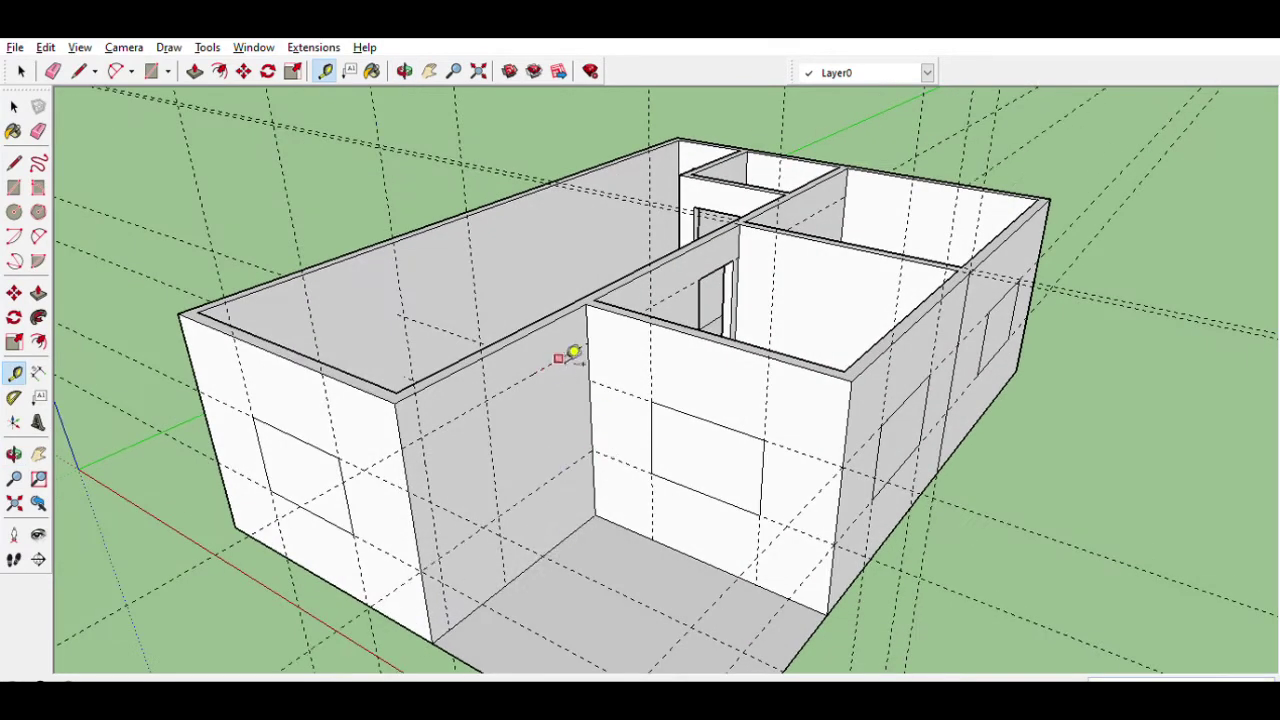
left_click(14, 187)
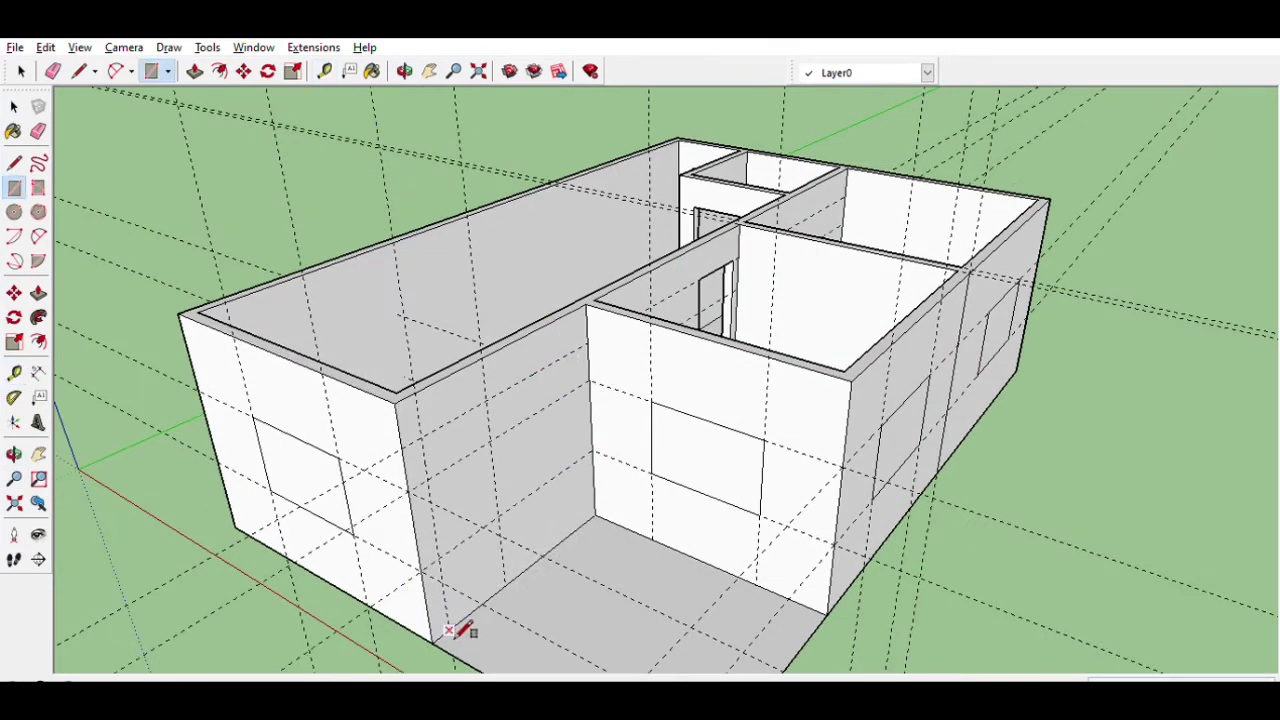
key("l")
left_click(552, 548)
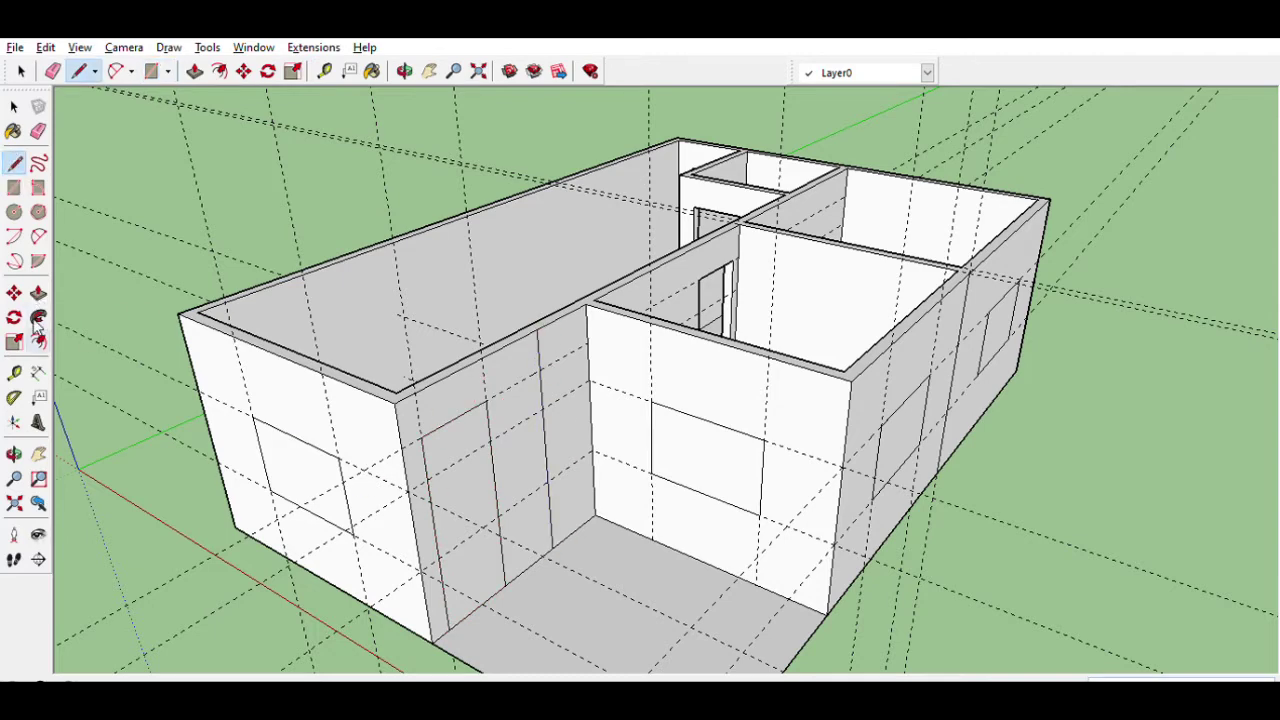
left_click(14, 372)
scroll(570, 430, "up", 2)
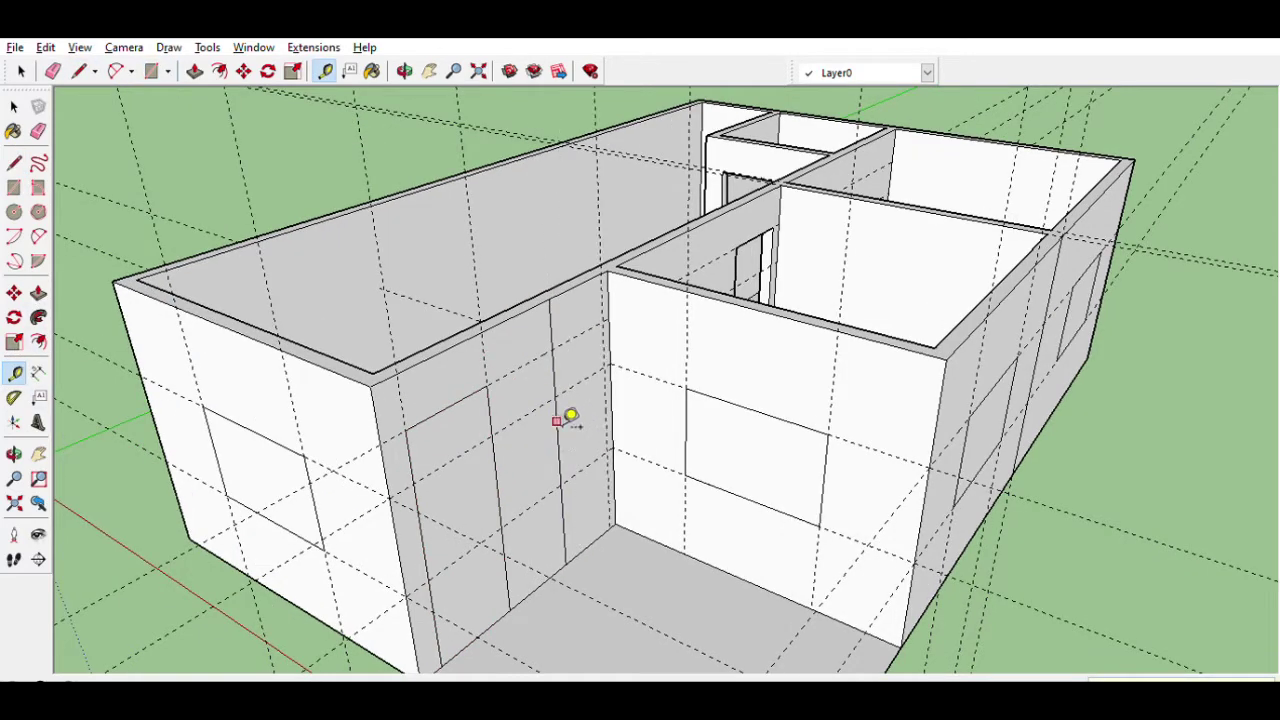
- Draw the doorway rectangle on the grey wall and erase the extra edges across it
key("r")
left_click(500, 520)
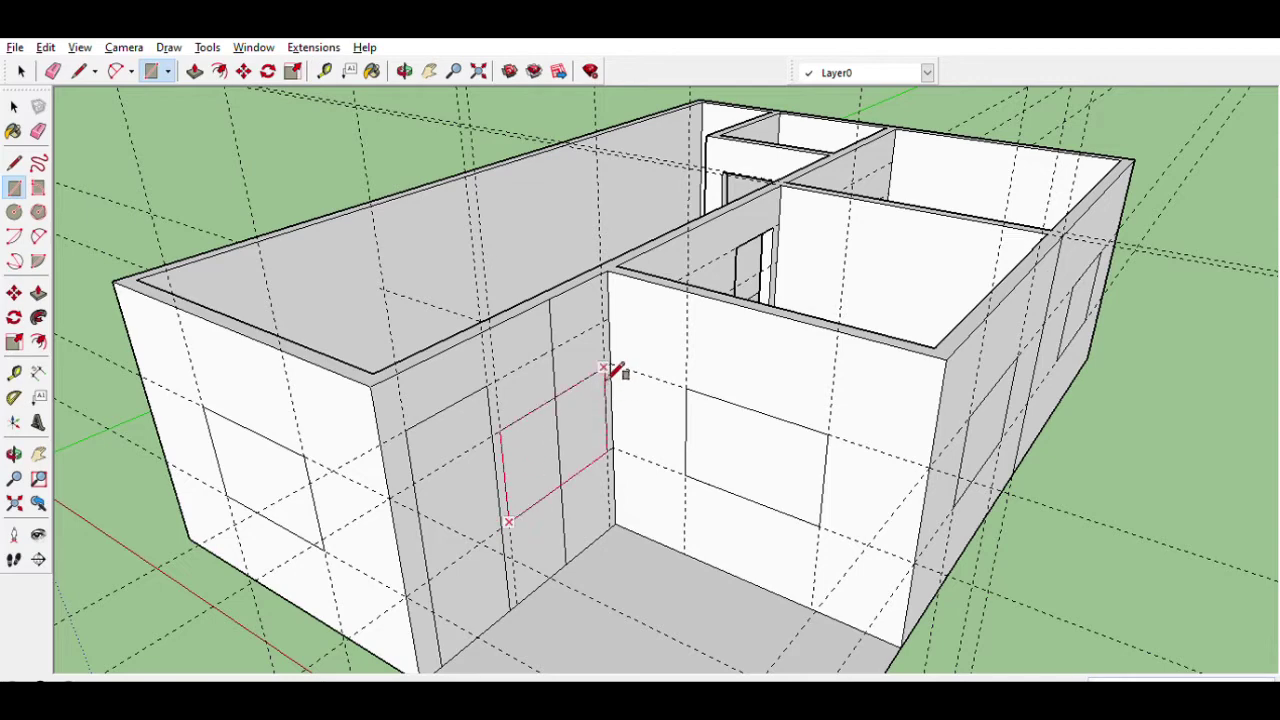
left_click(612, 368)
key("e")
left_click_drag(570, 376, 585, 495)
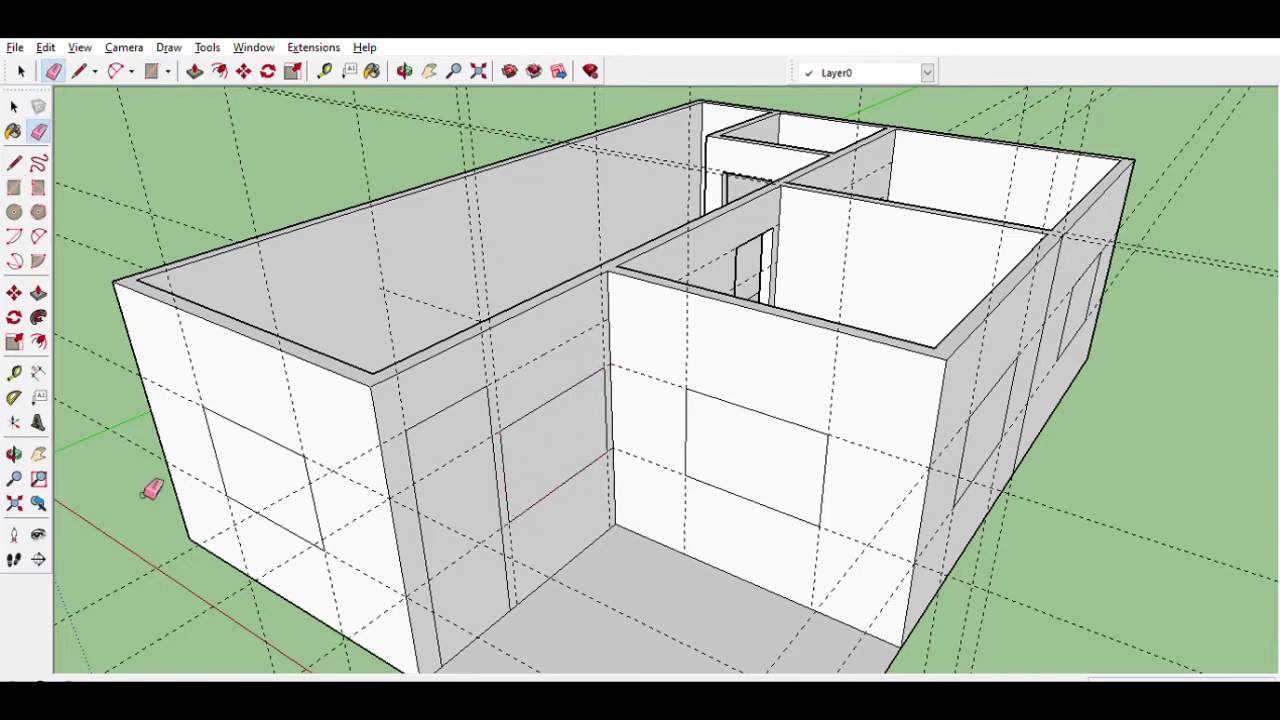
key("t")
scroll(388, 455, "up", 1)
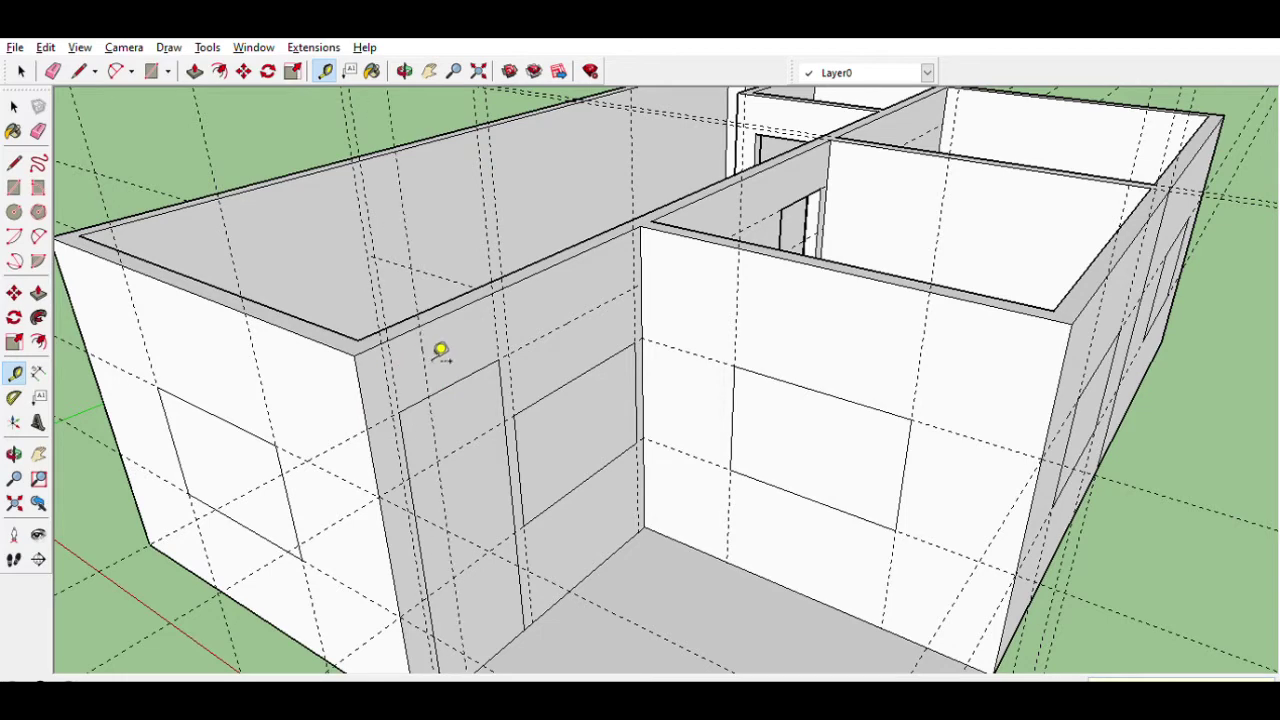
- Erase two stray edges beside the doorway on the grey wall
scroll(440, 350, "down", 3)
key("r")
scroll(449, 634, "up", 3)
scroll(443, 611, "up", 2)
left_click(446, 616)
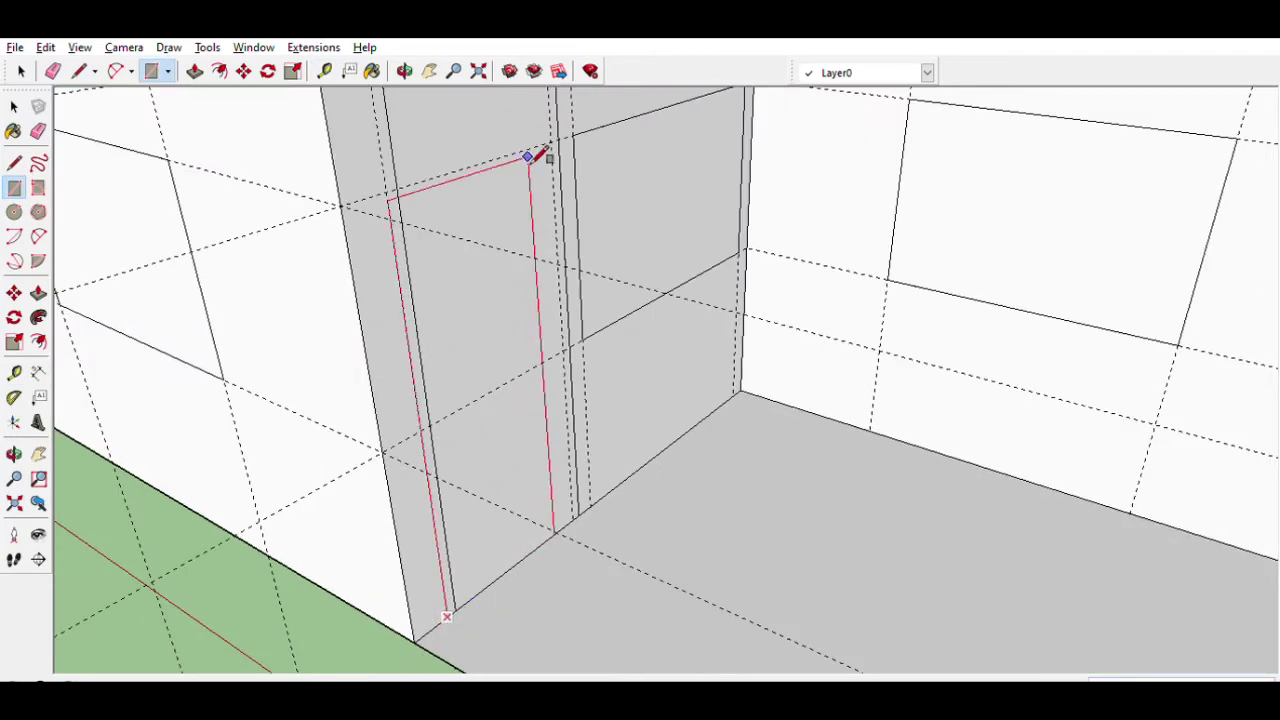
key("Escape")
scroll(270, 430, "down", 2)
key("e")
left_click(395, 264)
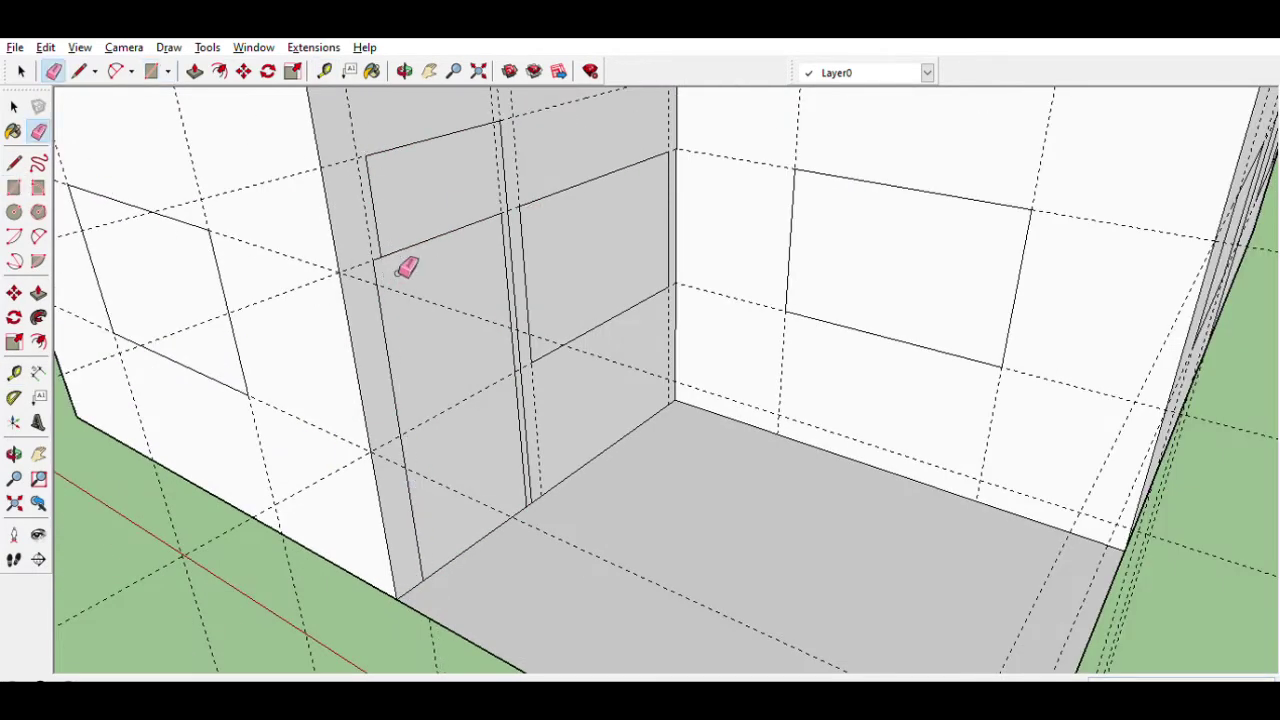
scroll(520, 220, "up", 2)
left_click(510, 203)
- Draw a second door rectangle up the grey wall and erase its unneeded edge
key("r")
left_click(333, 264)
left_click(497, 96)
scroll(376, 210, "down", 2)
key("e")
scroll(376, 194, "up", 2)
left_click(440, 260)
scroll(520, 366, "down", 3)
scroll(571, 406, "down", 2)
mouse_move(611, 403)
middle_mouse_down()
mouse_move(745, 437)
mouse_move(749, 380)
middle_mouse_up()
key("t")
scroll(535, 367, "up", 3)
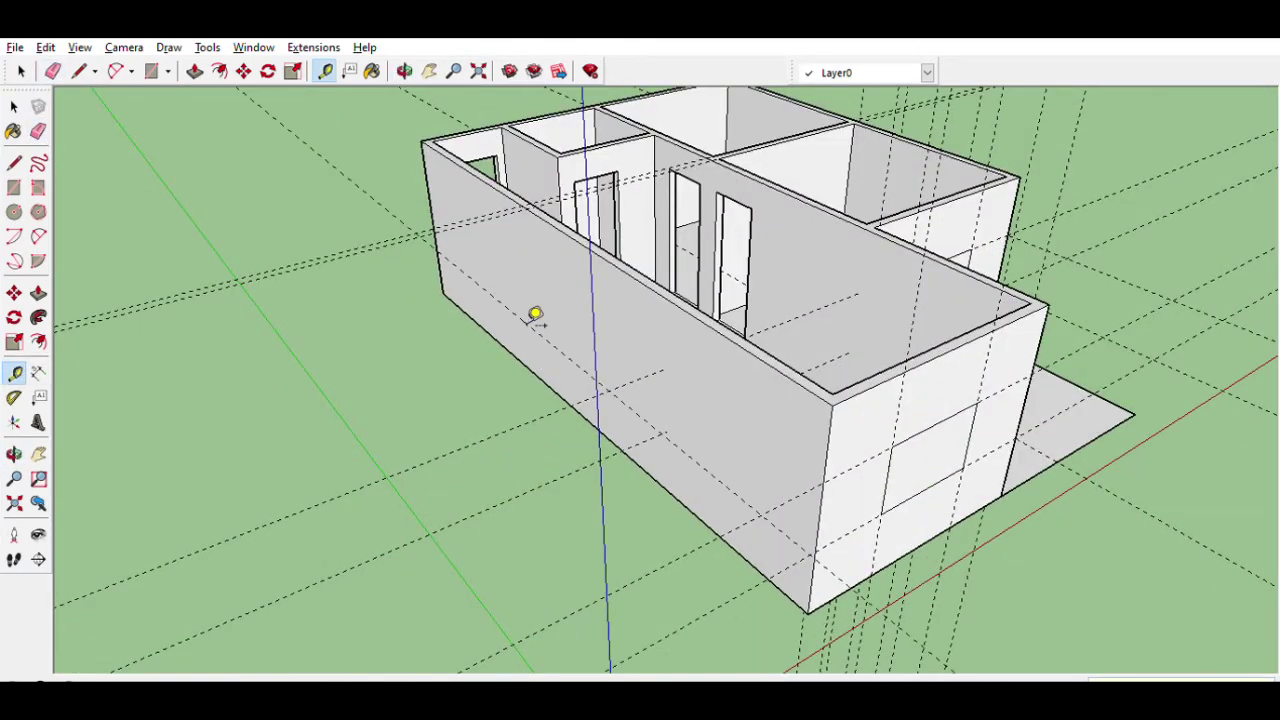
- Measure guides from the top edge down the long back wall for the windows
scroll(542, 216, "up", 2)
left_click(538, 210)
scroll(566, 252, "up", 2)
scroll(420, 251, "up", 2)
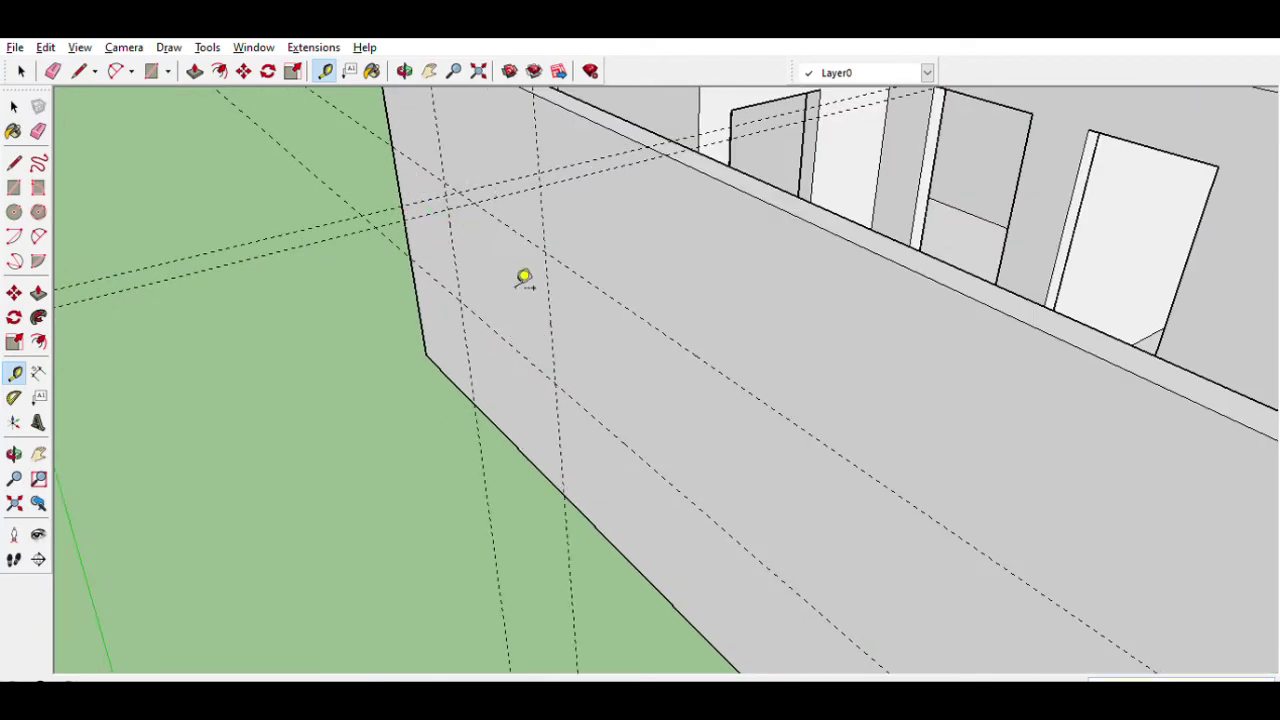
scroll(390, 420, "down", 4)
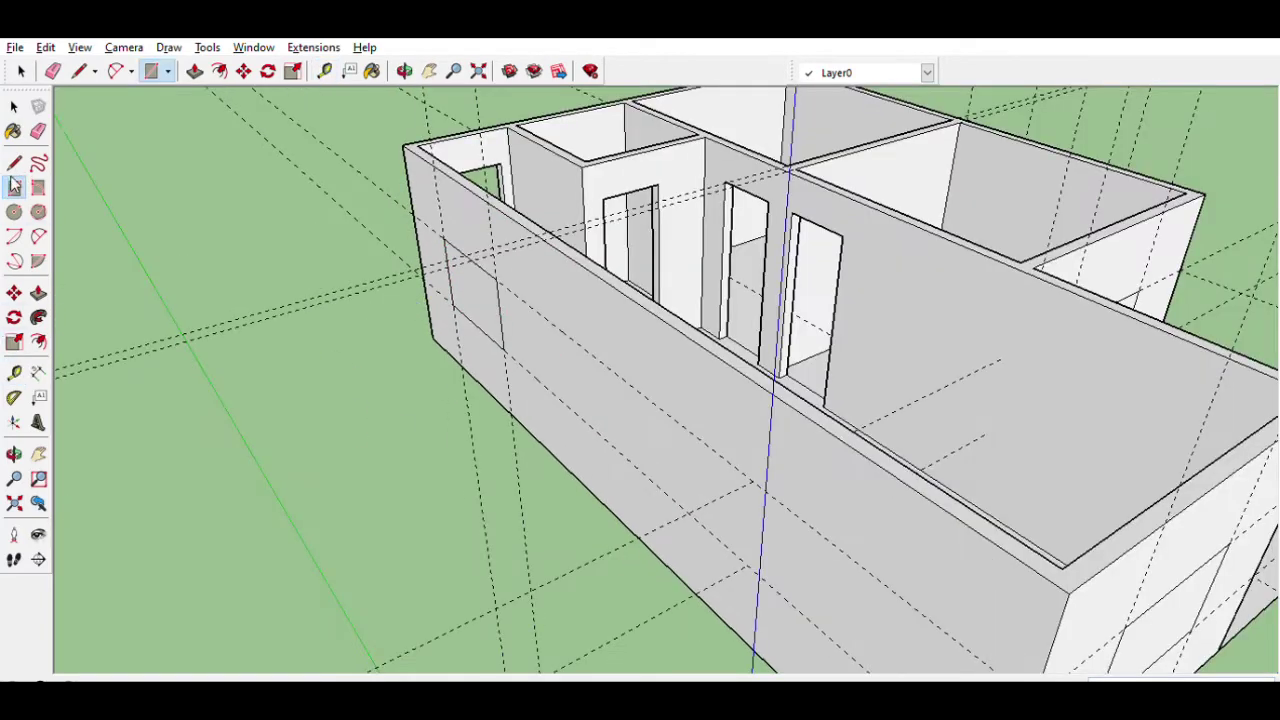
left_click(538, 332)
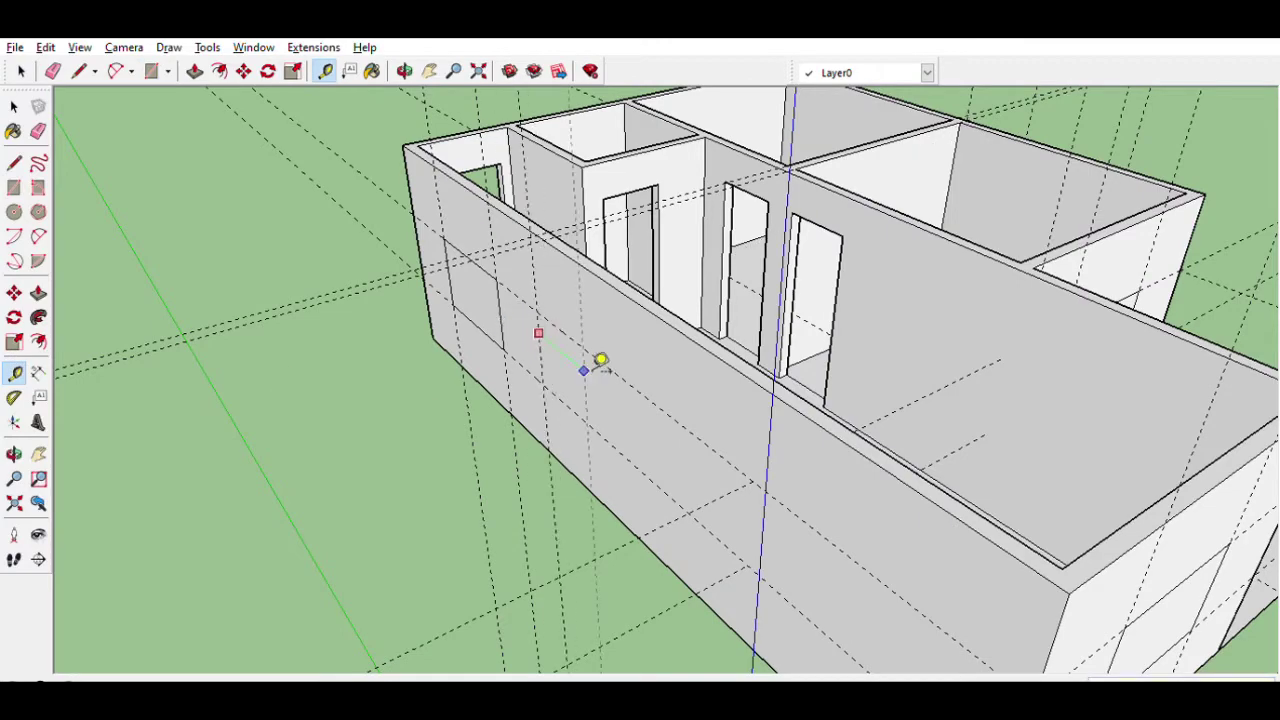
mouse_move(391, 494)
middle_mouse_down()
mouse_move(191, 506)
mouse_move(457, 486)
mouse_move(466, 523)
mouse_move(440, 515)
middle_mouse_up()
- Delete all the dashed construction guides and orbit around the house
left_click(45, 47)
left_click(85, 224)
key("p")
scroll(409, 394, "up", 1)
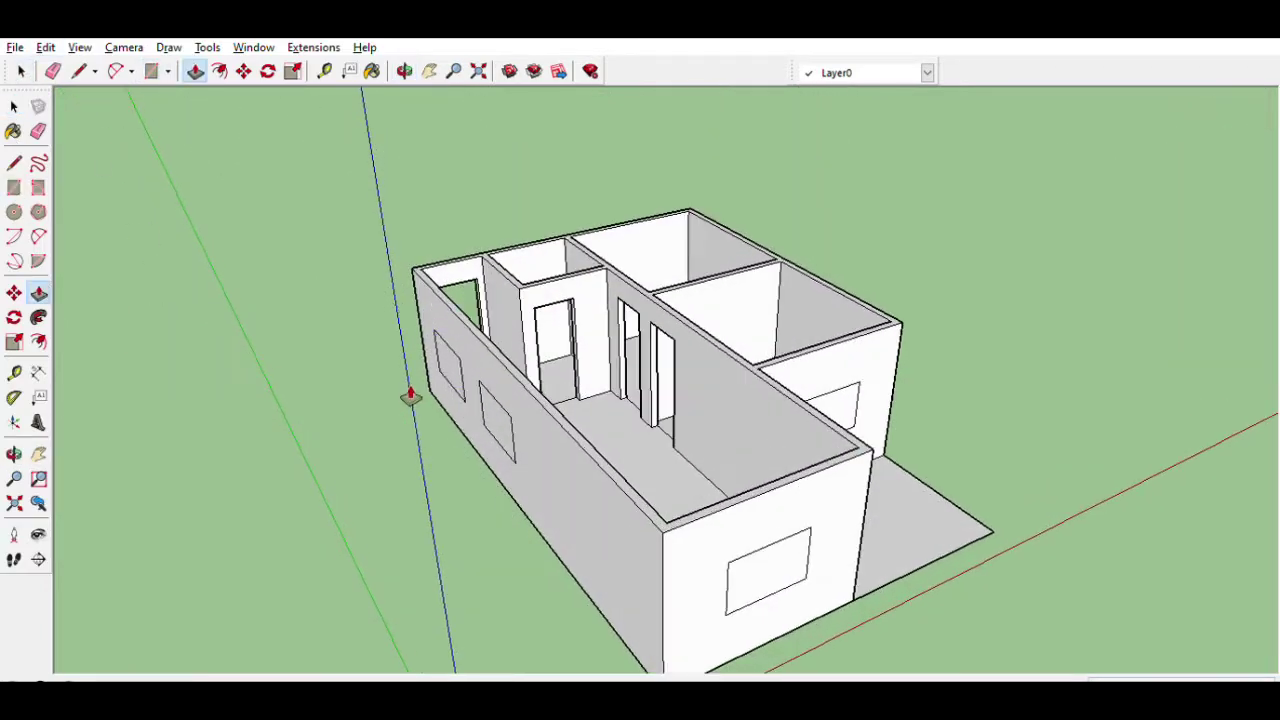
middle_click_drag(757, 566, 594, 514)
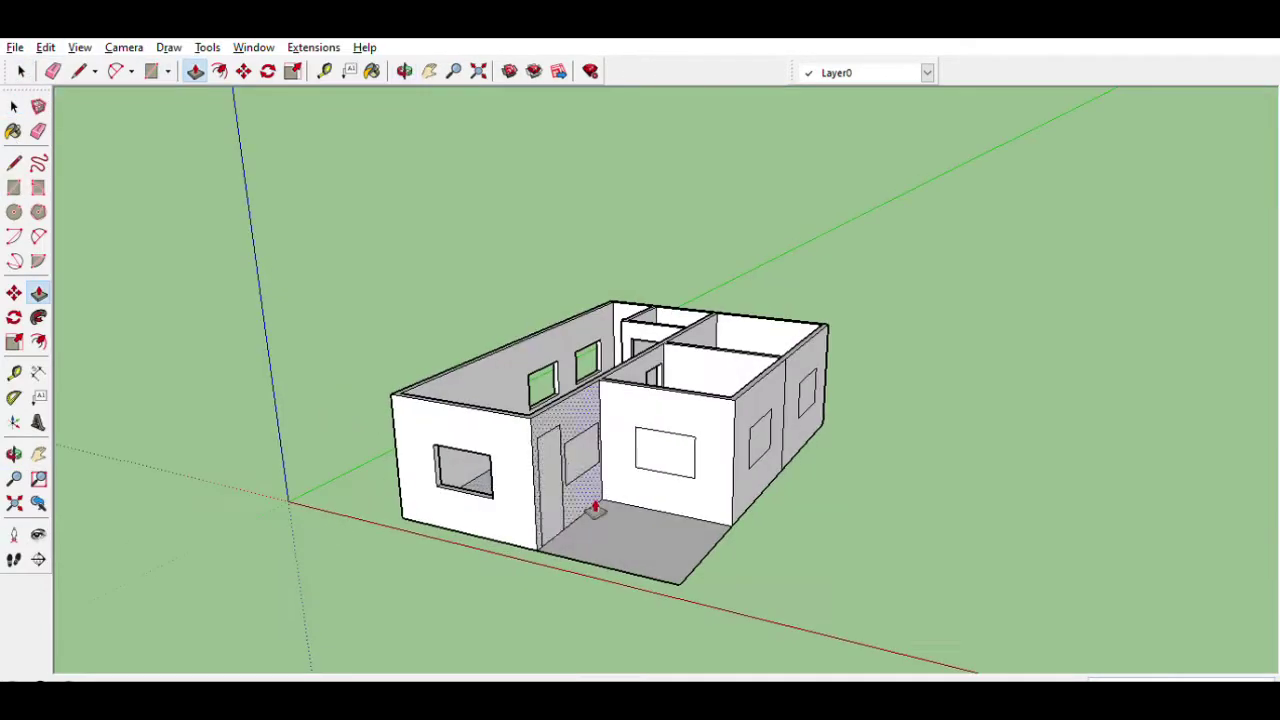
middle_click_drag(595, 458, 800, 443)
- Close the front room's window opening by redrawing an edge across it, then select the new face
key("e")
mouse_move(806, 380)
middle_mouse_down()
mouse_move(440, 475)
mouse_move(614, 486)
mouse_move(551, 334)
mouse_move(494, 337)
mouse_move(663, 516)
mouse_move(686, 514)
mouse_move(557, 546)
mouse_move(783, 492)
middle_mouse_up()
key("e")
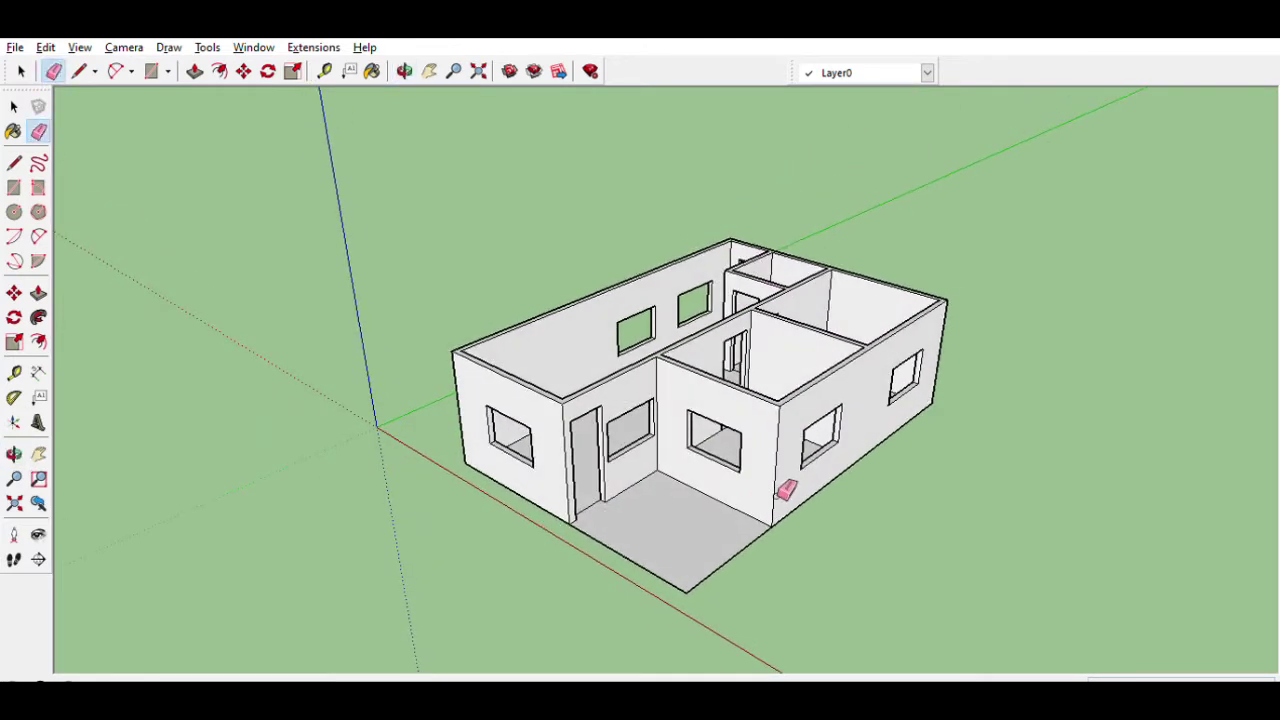
left_click(14, 187)
left_click(696, 400)
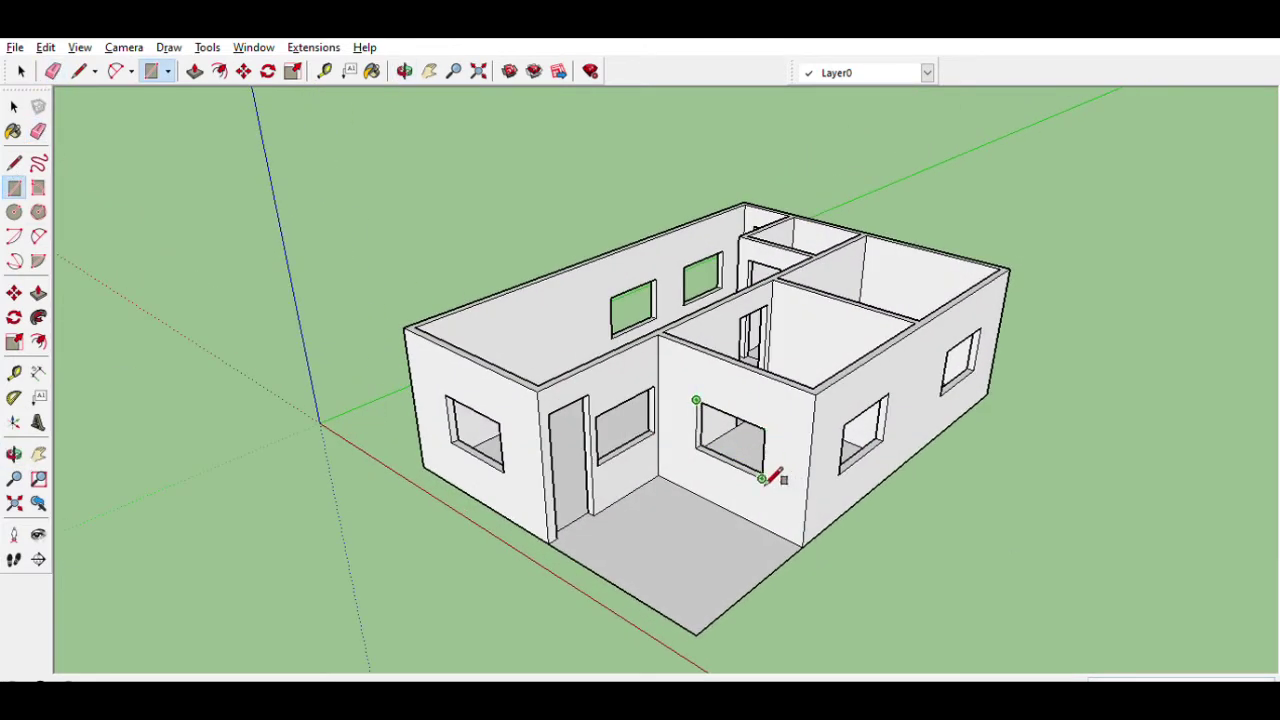
key("l")
left_click(697, 445)
left_click(765, 471)
key("space")
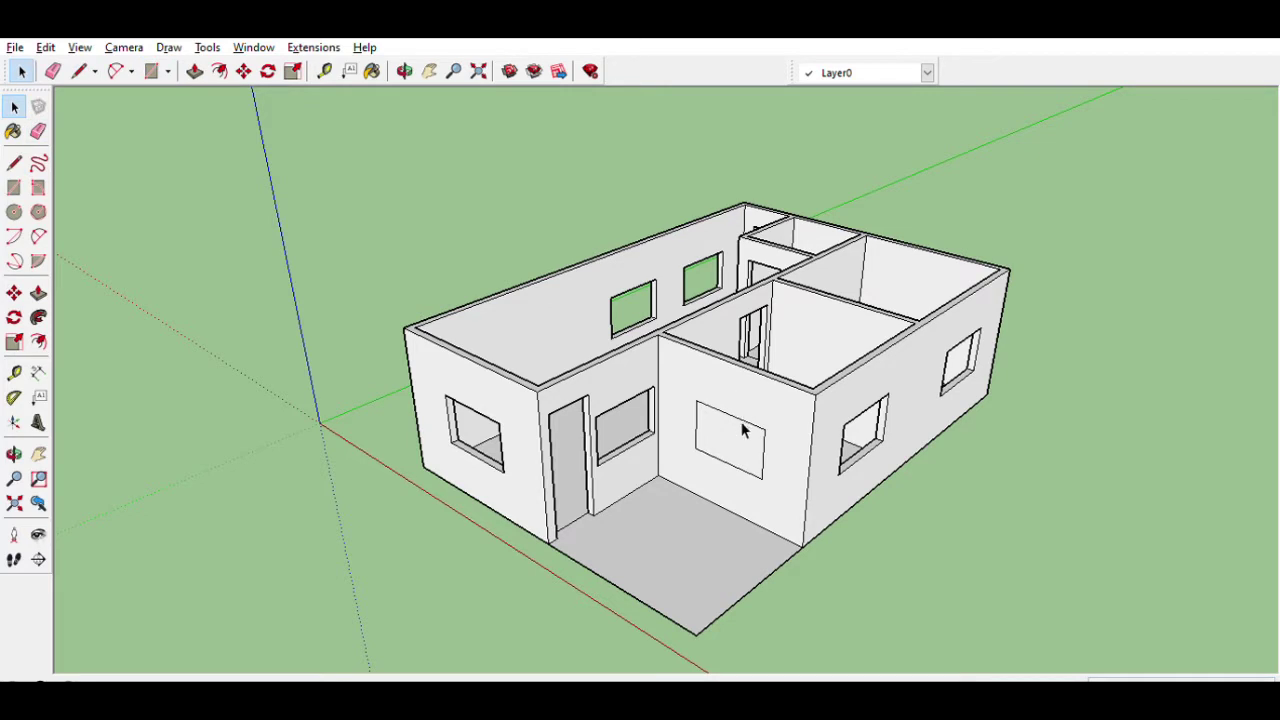
left_click(748, 428)
- Copy the window face onto the ground beside the house and make it a component
key("m")
left_click(474, 438)
left_click(758, 590)
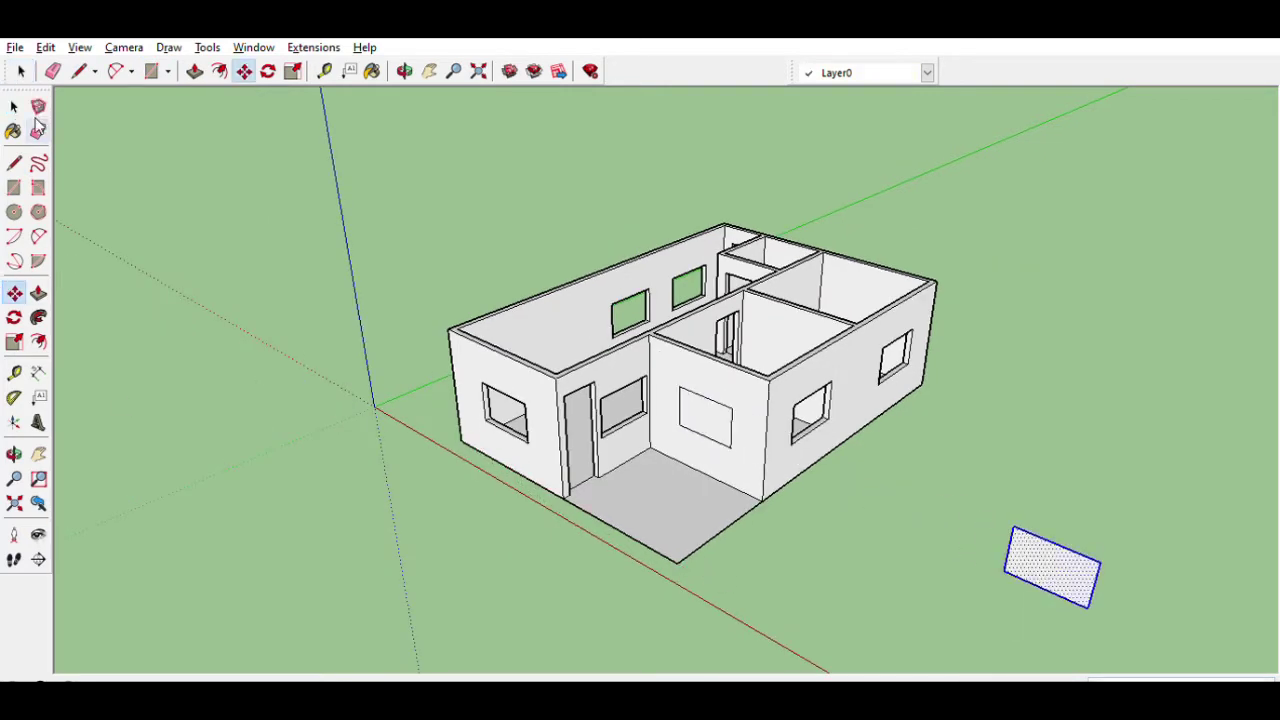
key("space")
middle_click_drag(760, 139, 838, 508)
left_click(920, 518)
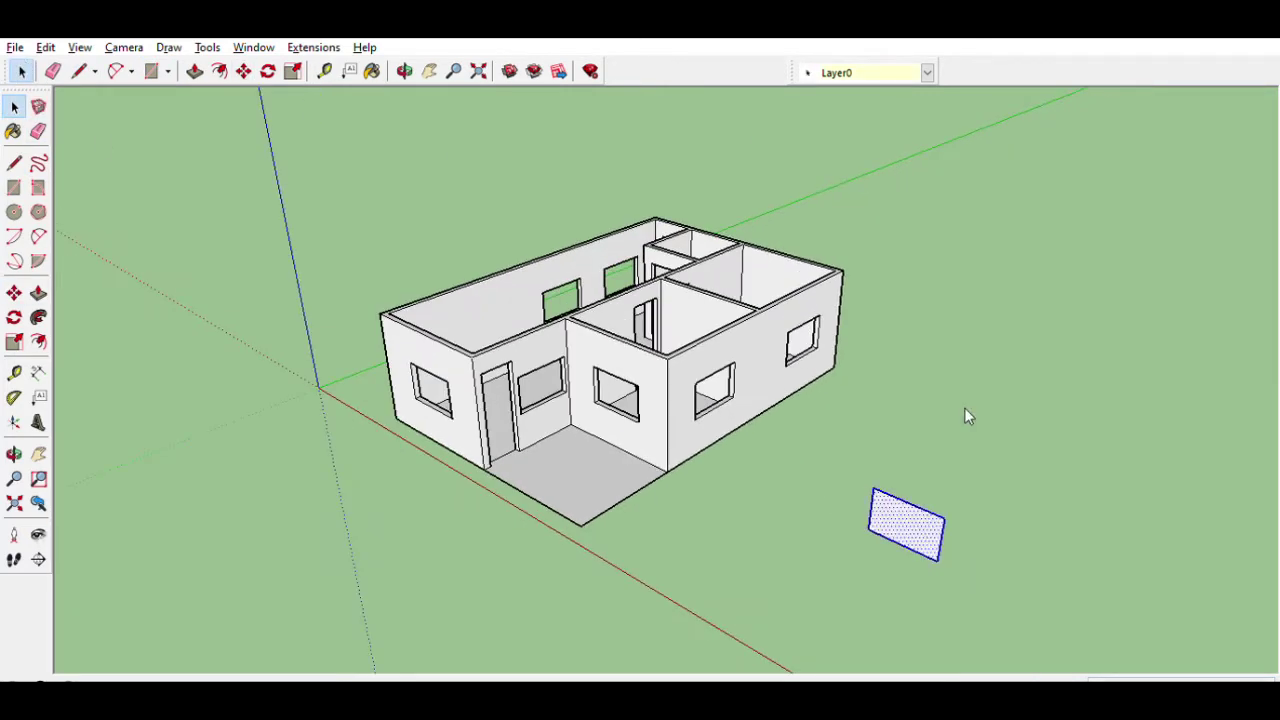
key("g")
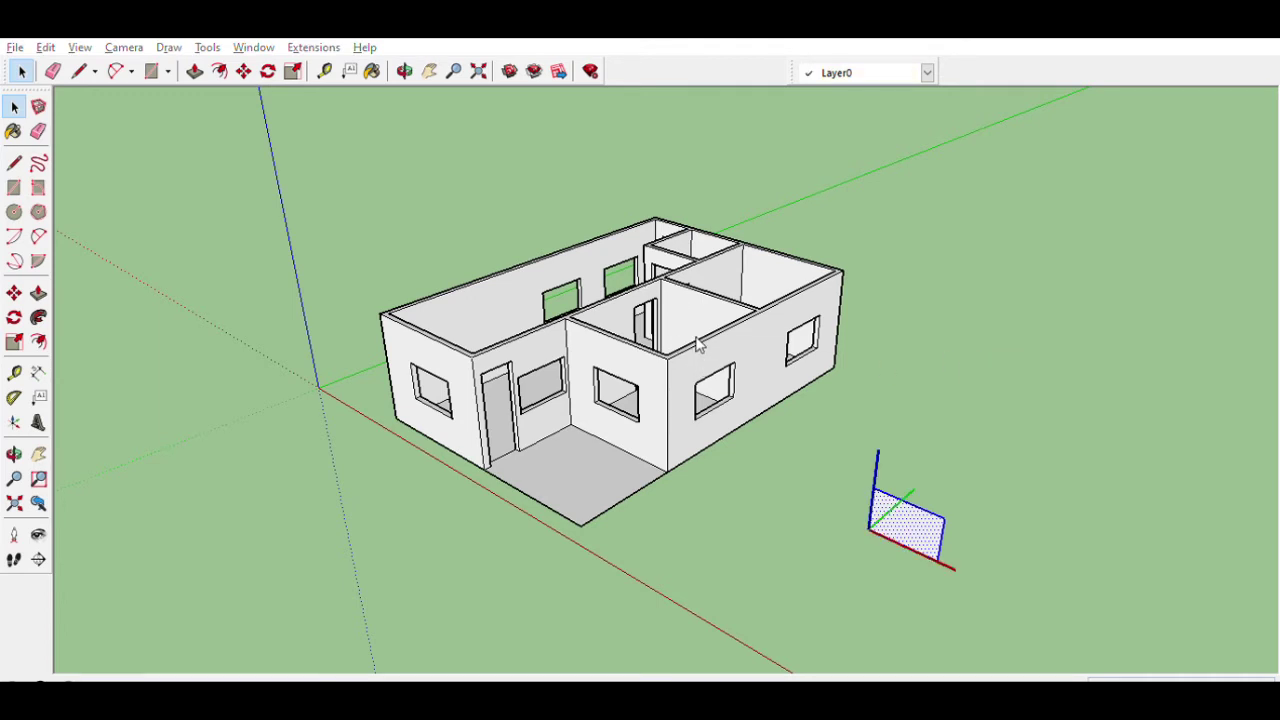
- Inside the panel component, offset the face inward to form the frame border
middle_click_drag(698, 344, 634, 457)
double_click(885, 464)
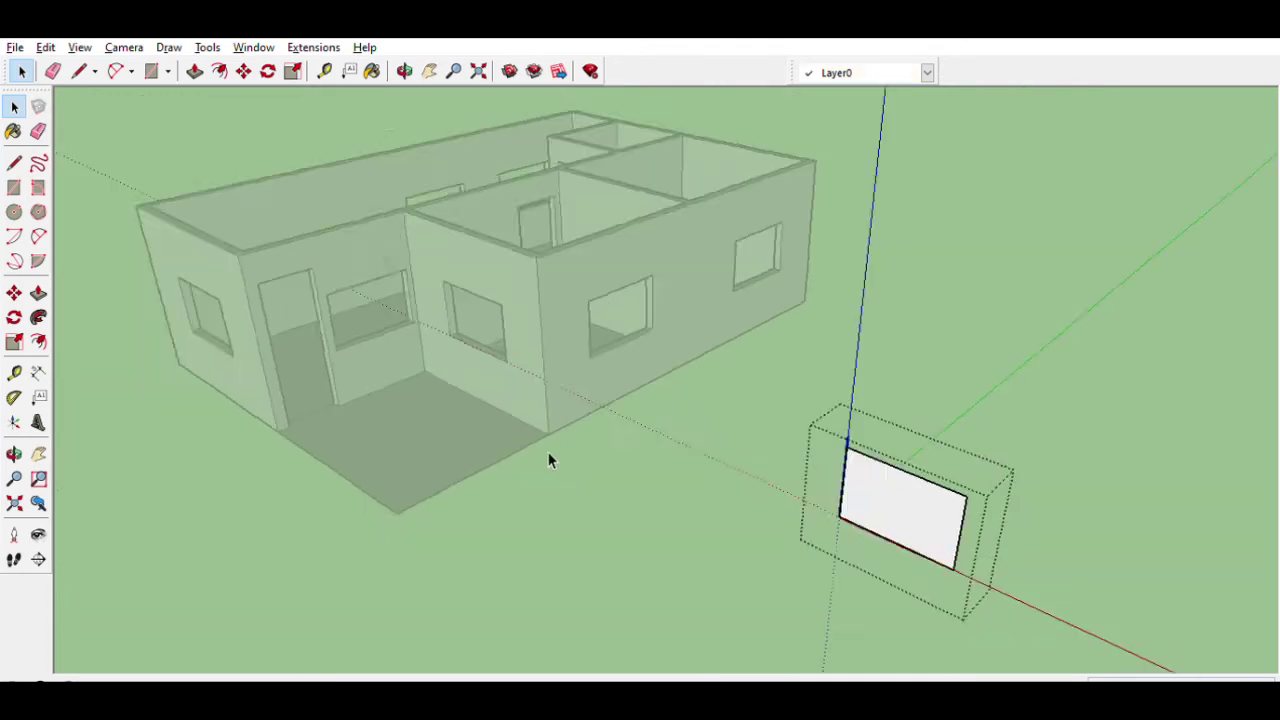
scroll(1168, 340, "up", 3)
key("f")
scroll(1089, 549, "up", 2)
left_click(1089, 549)
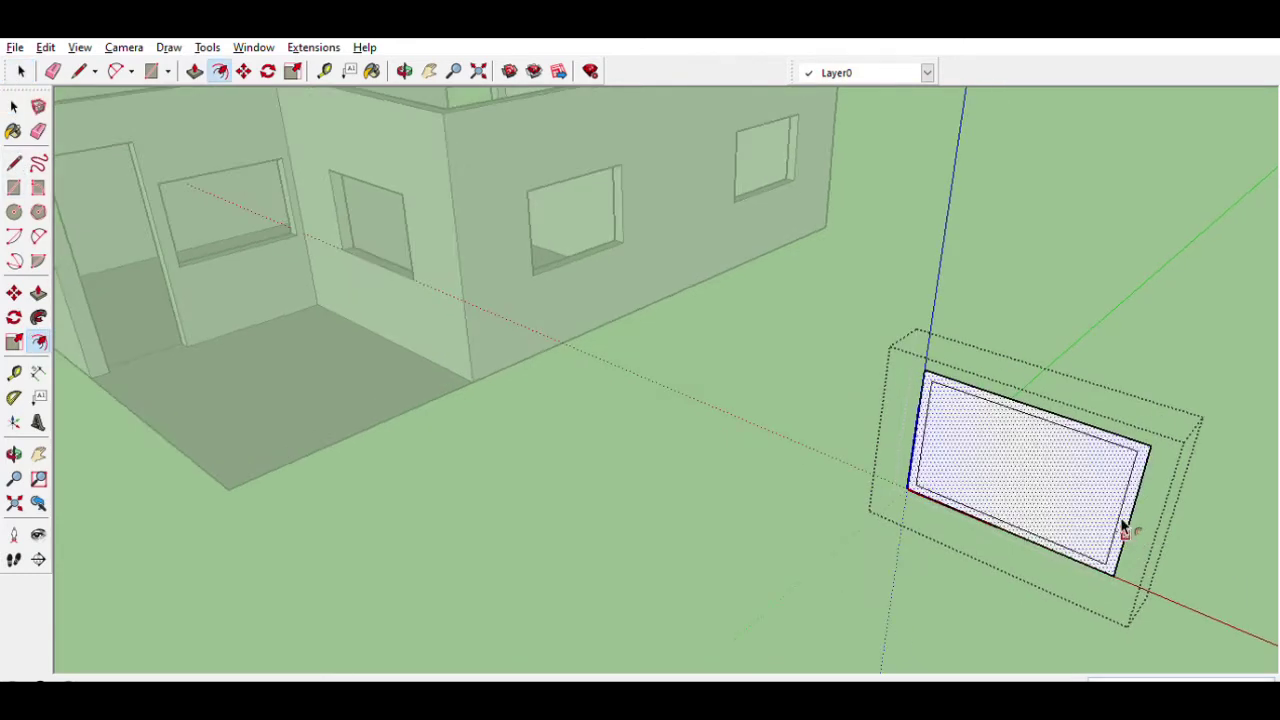
left_click(1123, 523)
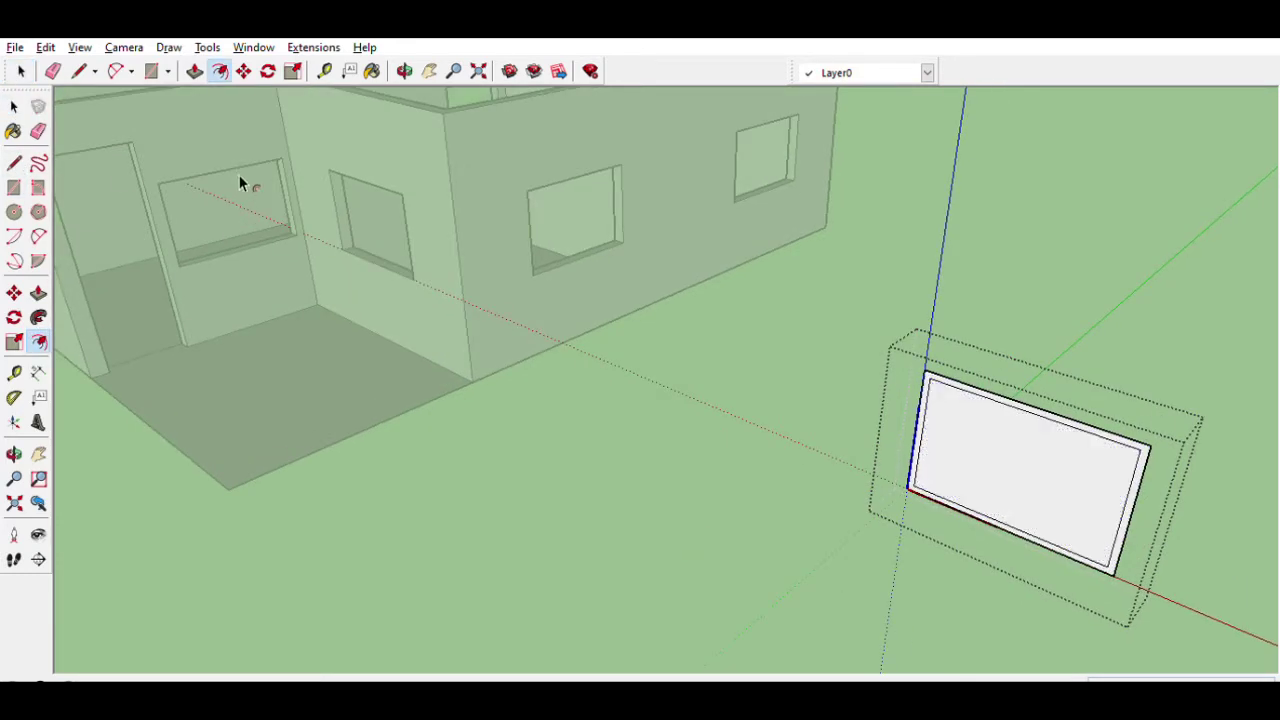
- Draw a centre dividing line and a thin rectangle along it as the mullion
left_click(12, 162)
scroll(1026, 403, "down", 2)
left_click(1026, 403)
left_click(1016, 538)
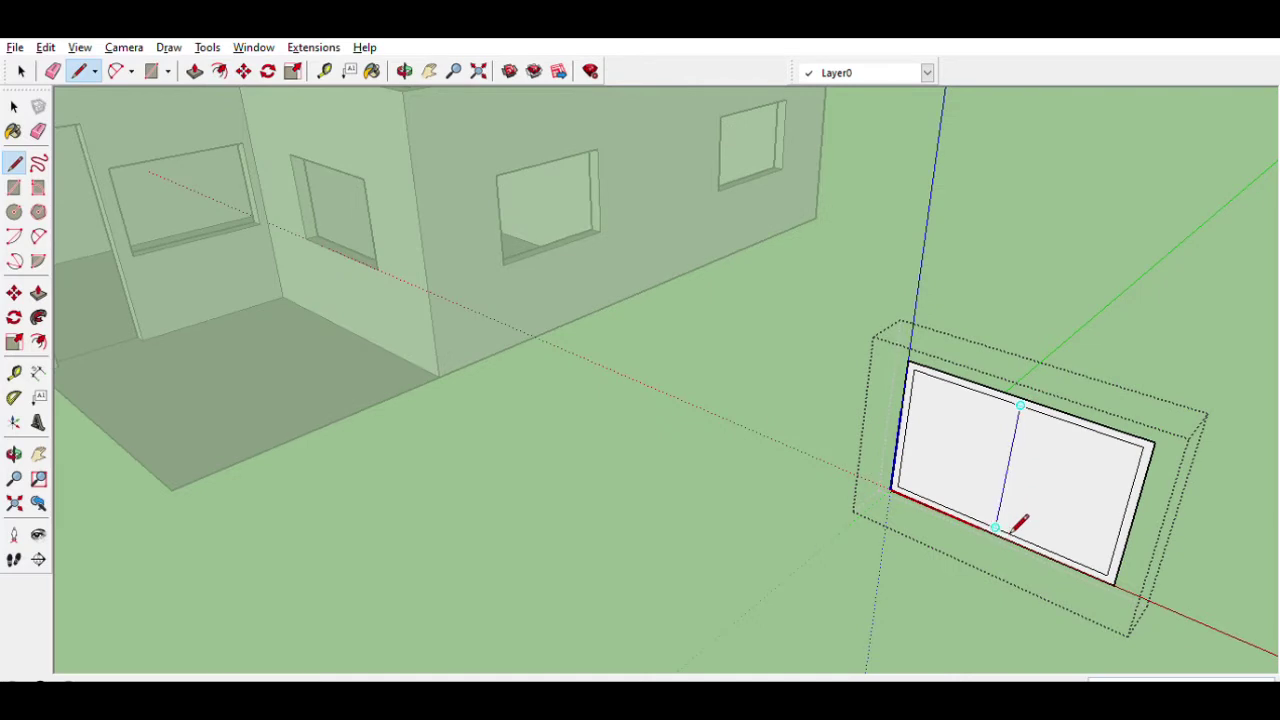
scroll(1014, 523, "down", 3)
left_click(14, 372)
scroll(905, 355, "up", 3)
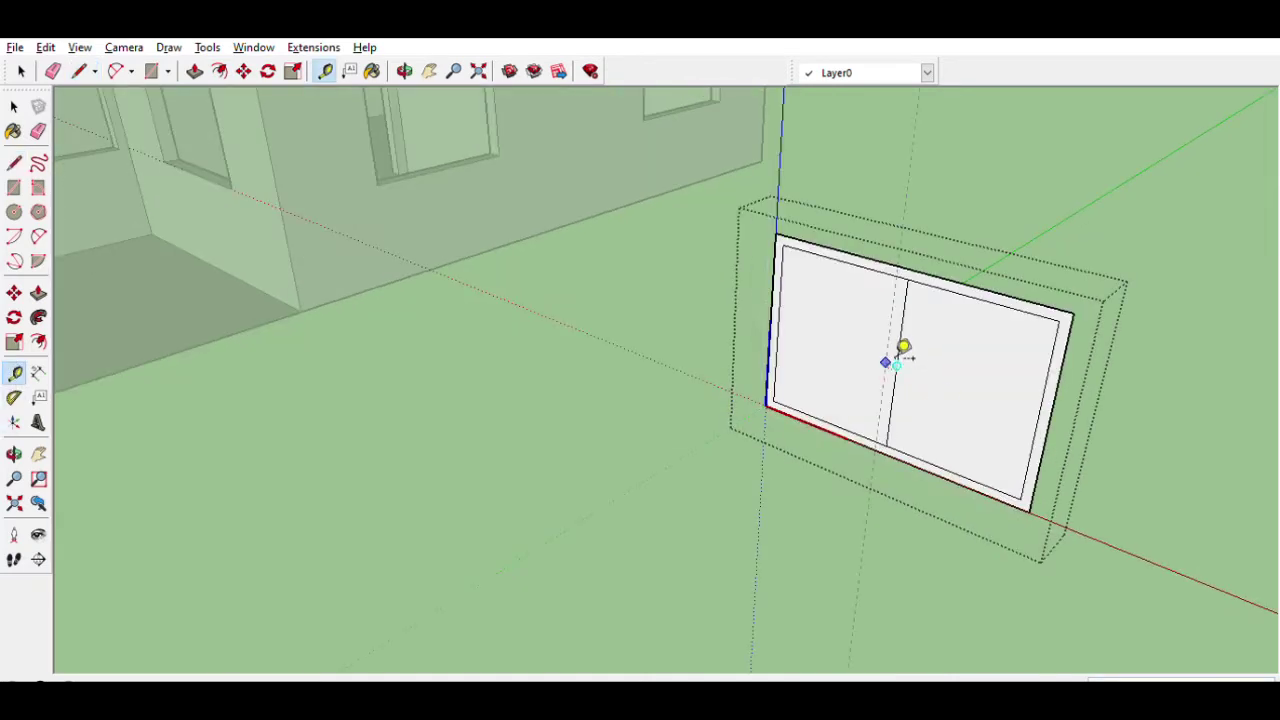
scroll(913, 345, "up", 2)
key("r")
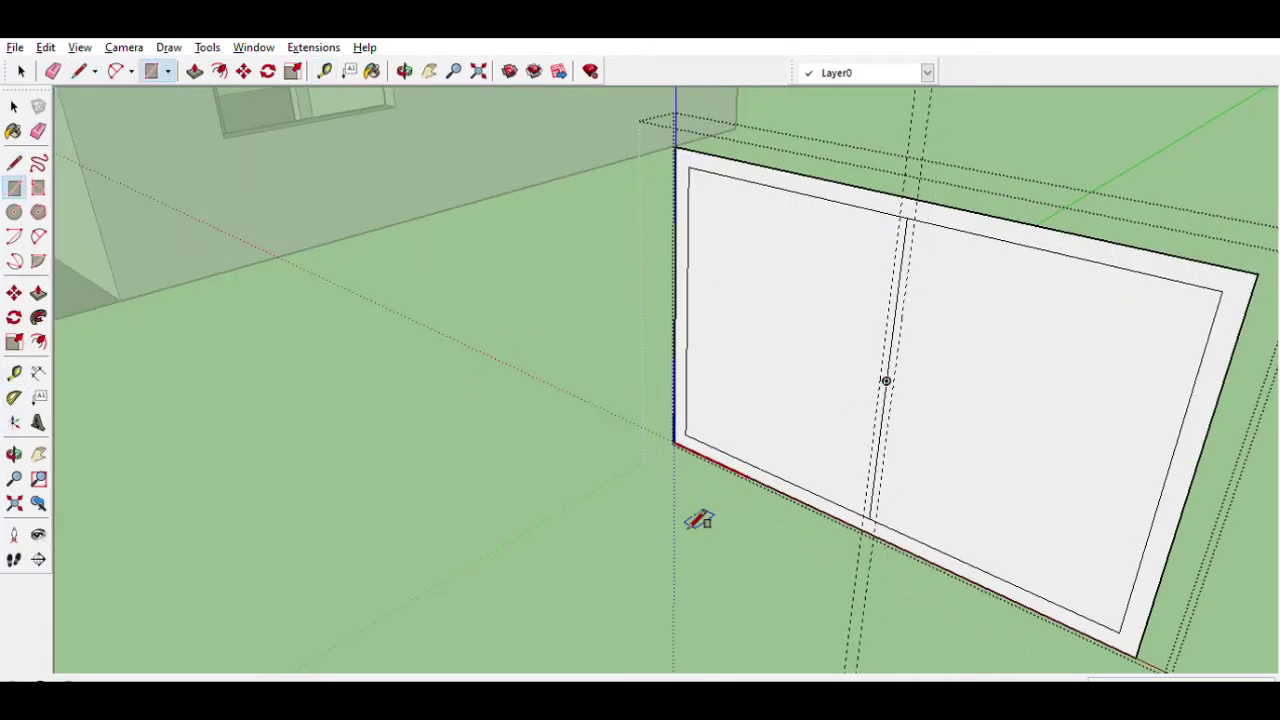
scroll(889, 523, "up", 3)
scroll(894, 517, "up", 2)
left_click(890, 520)
scroll(894, 517, "down", 4)
left_click(925, 175)
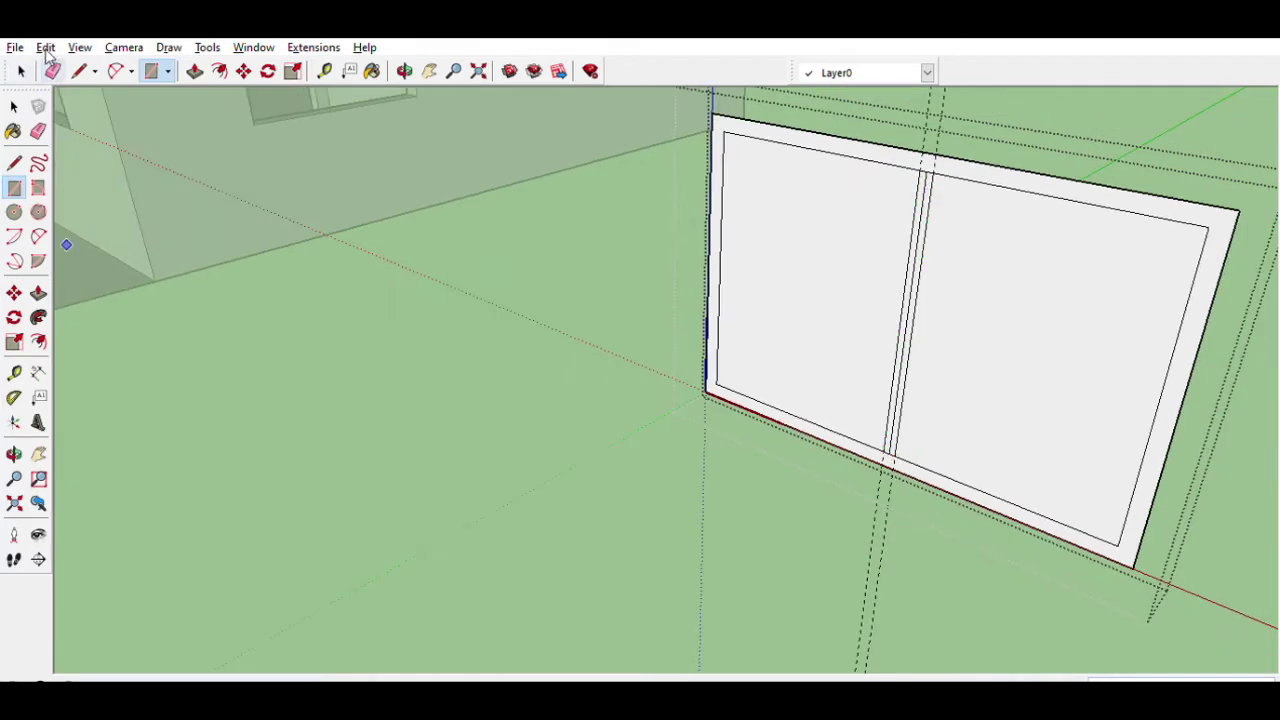
- Erase stray edges and delete both pane faces to leave open panes
key("e")
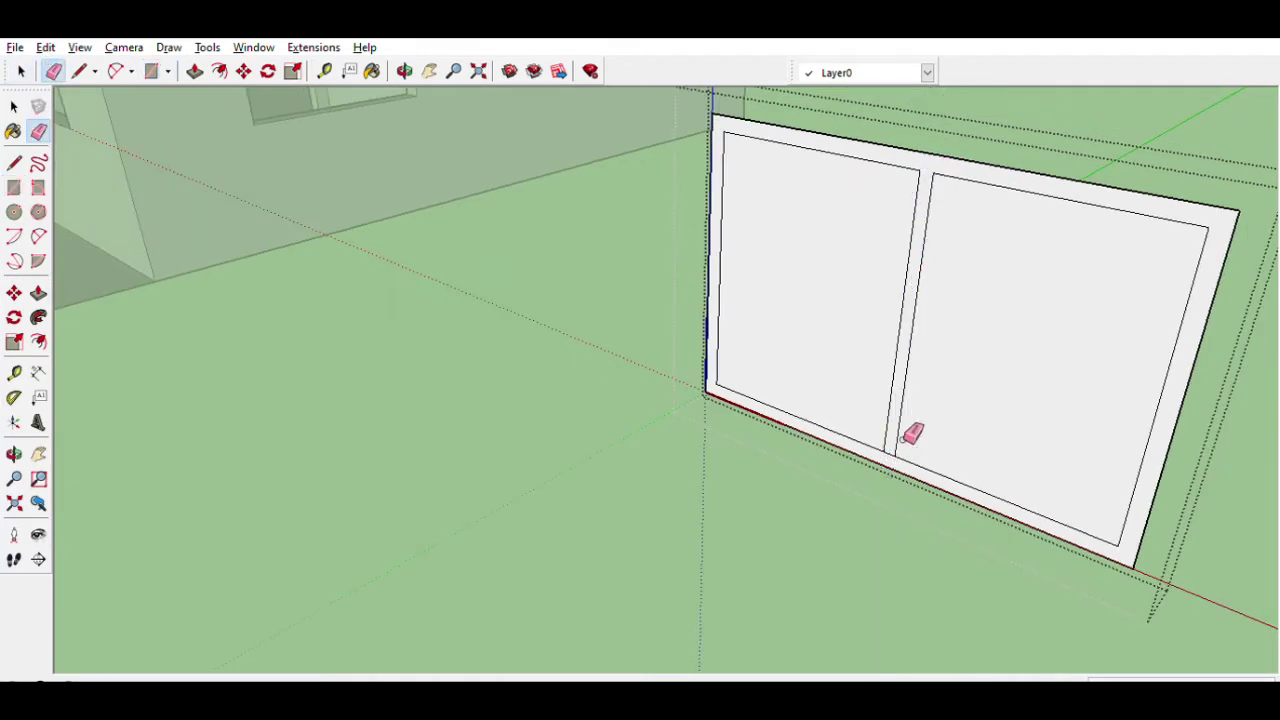
scroll(562, 340, "down", 4)
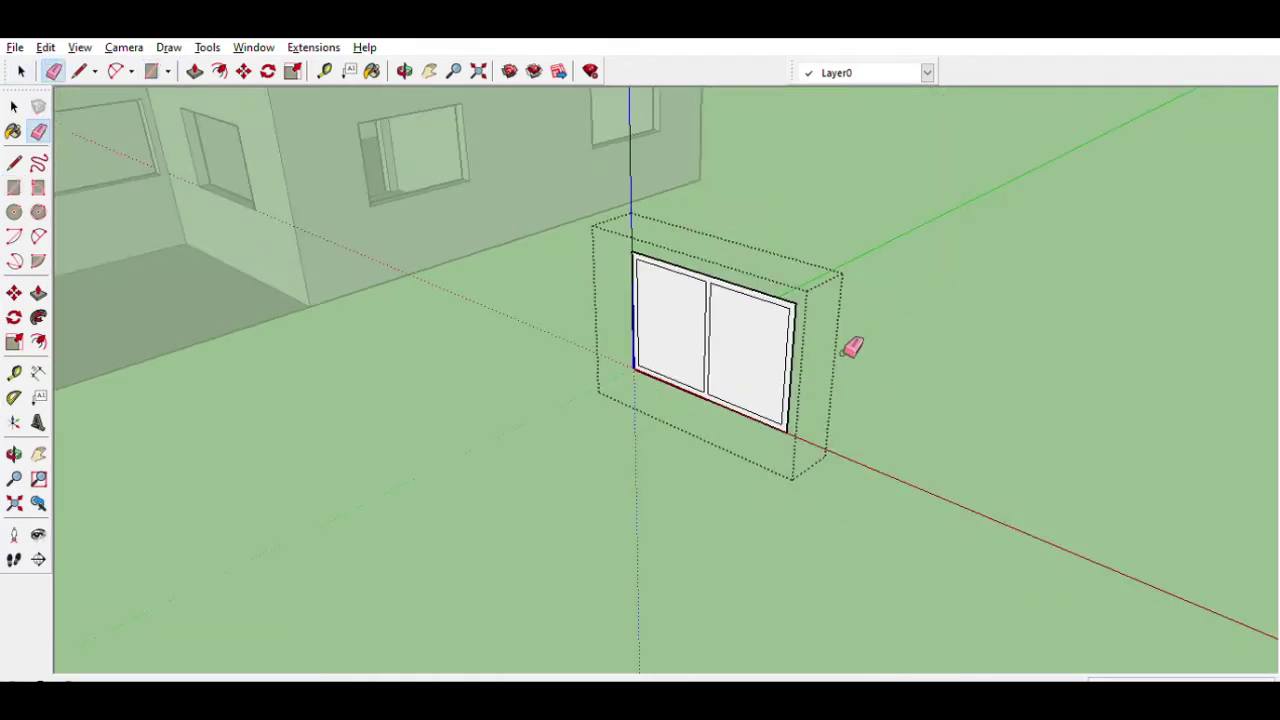
left_click(14, 370)
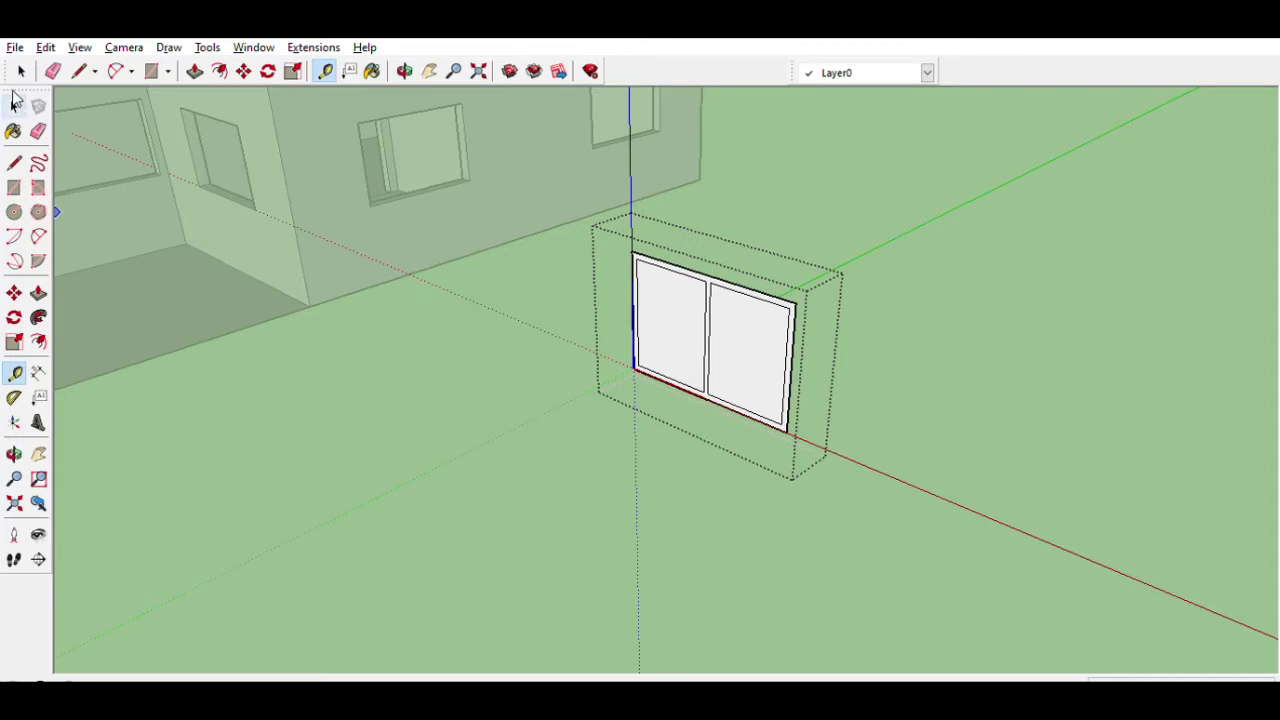
left_click(16, 104)
left_click(690, 320)
left_click(755, 350, "shift")
key("Delete")
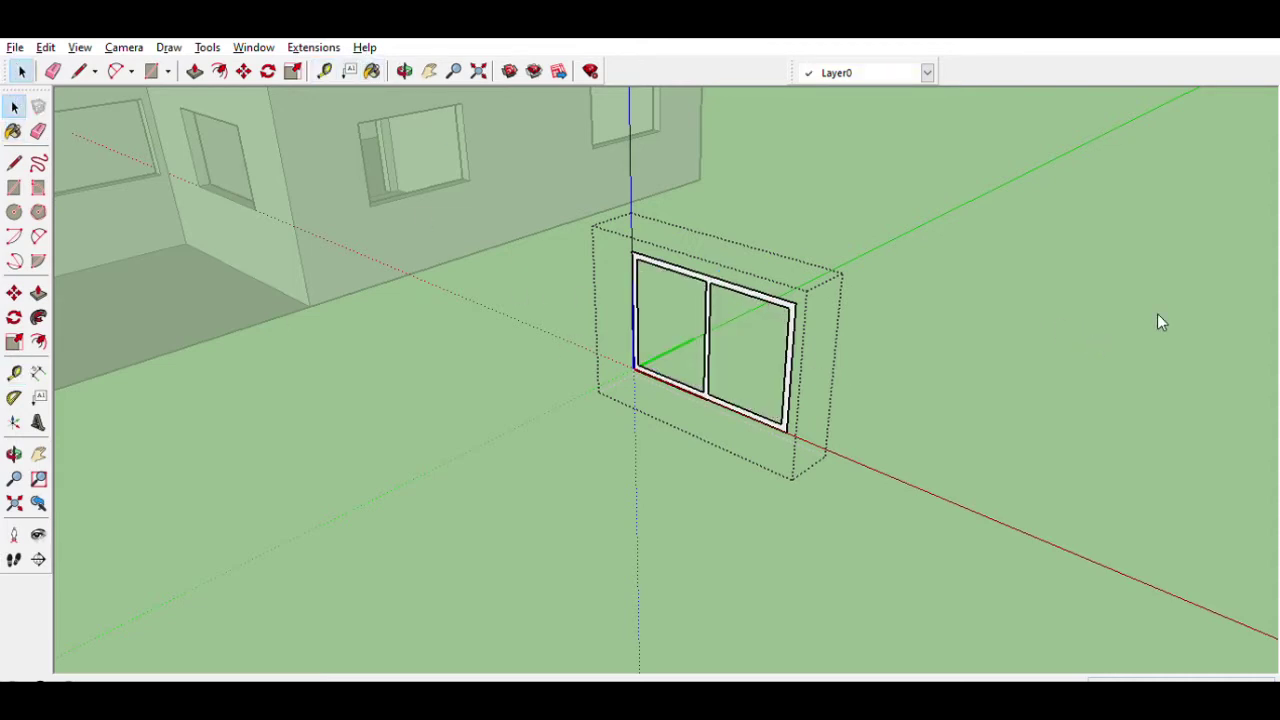
- Nudge the window frame slightly left and up, viewing it at eye level
mouse_move(1206, 331)
middle_mouse_down()
mouse_move(403, 277)
mouse_move(1064, 449)
middle_mouse_up()
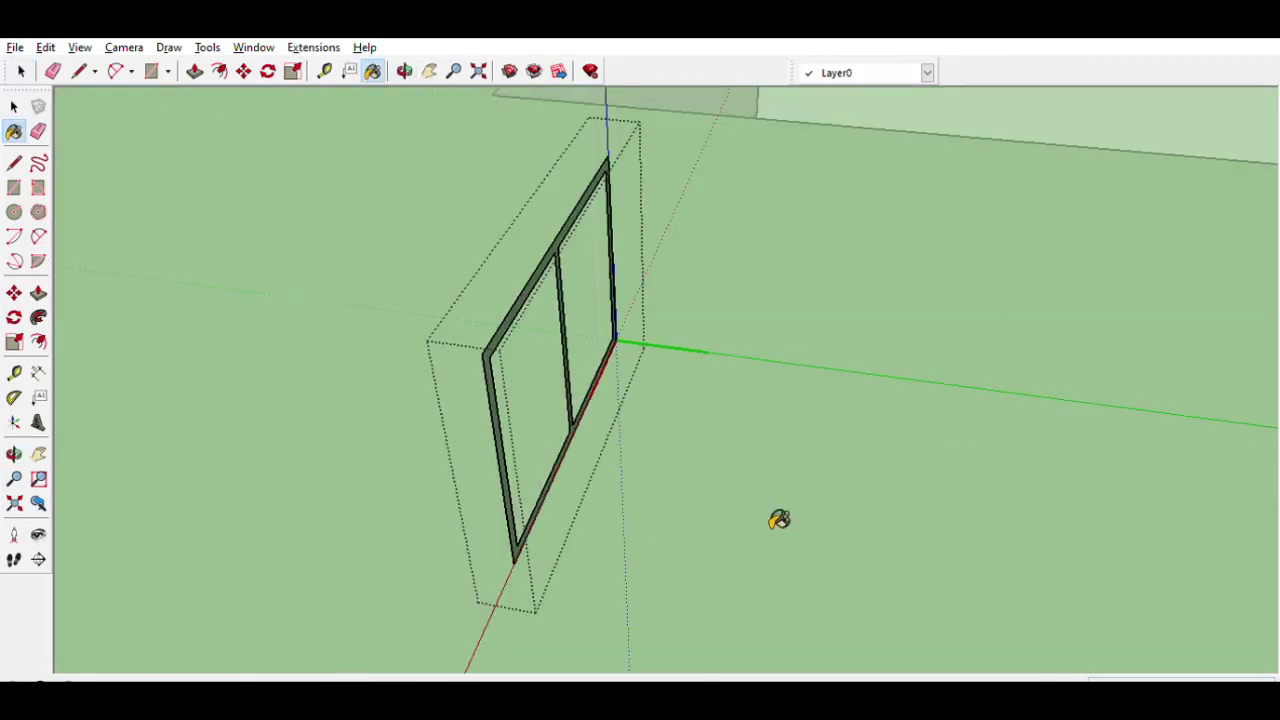
middle_click_drag(1202, 465, 1195, 329)
scroll(626, 280, "up", 5)
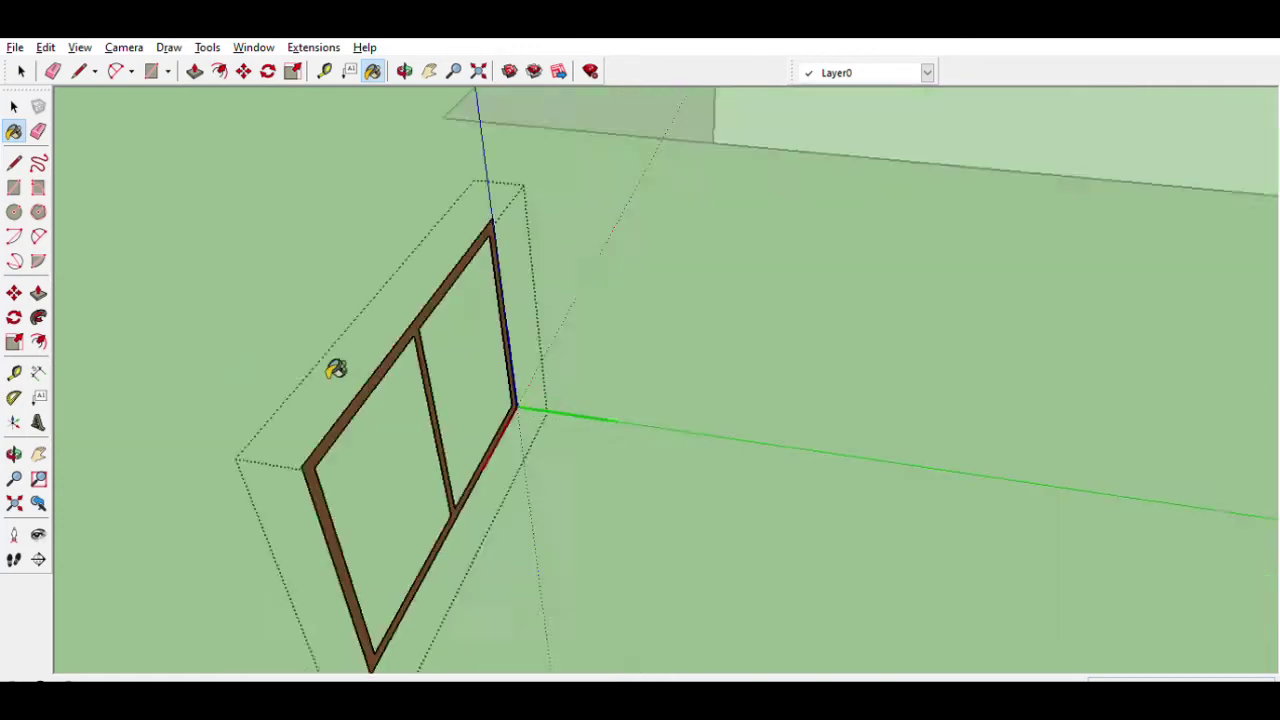
scroll(422, 307, "down", 5)
middle_click_drag(674, 323, 571, 320)
key("m")
left_click_drag(645, 320, 639, 315)
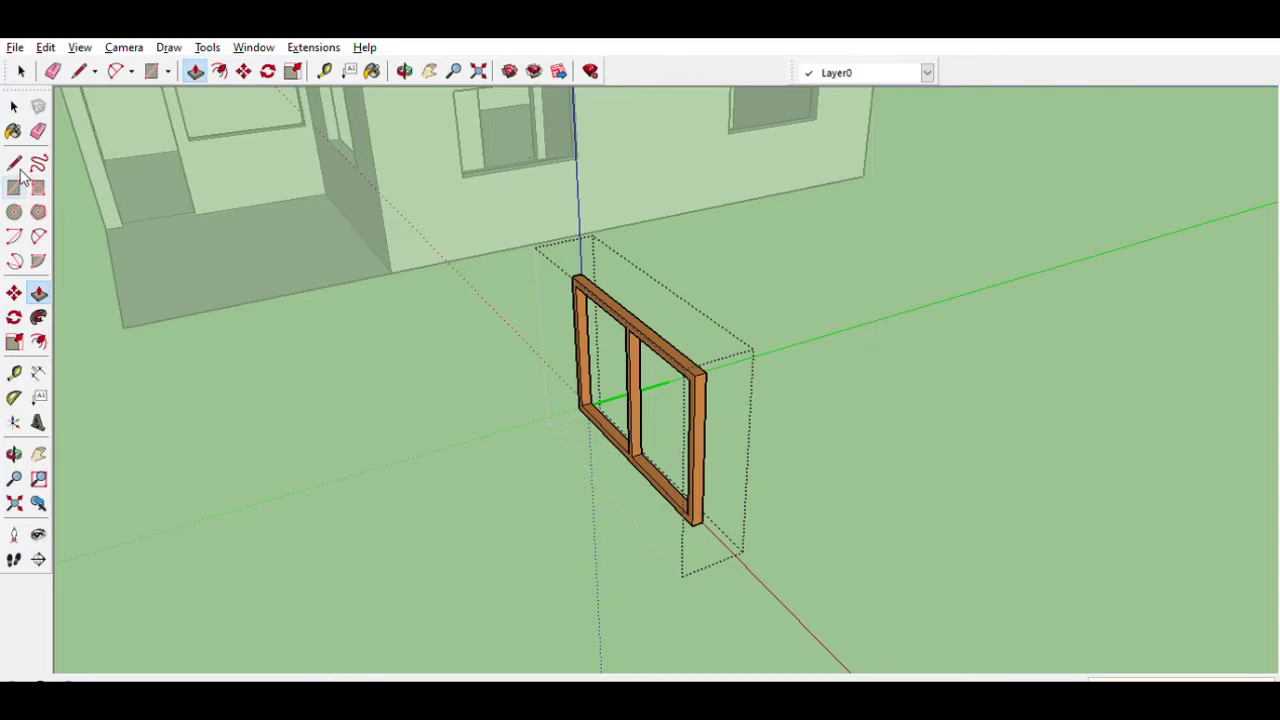
scroll(560, 434, "up", 5)
scroll(560, 434, "down", 8)
key("o")
left_click_drag(620, 406, 913, 443)
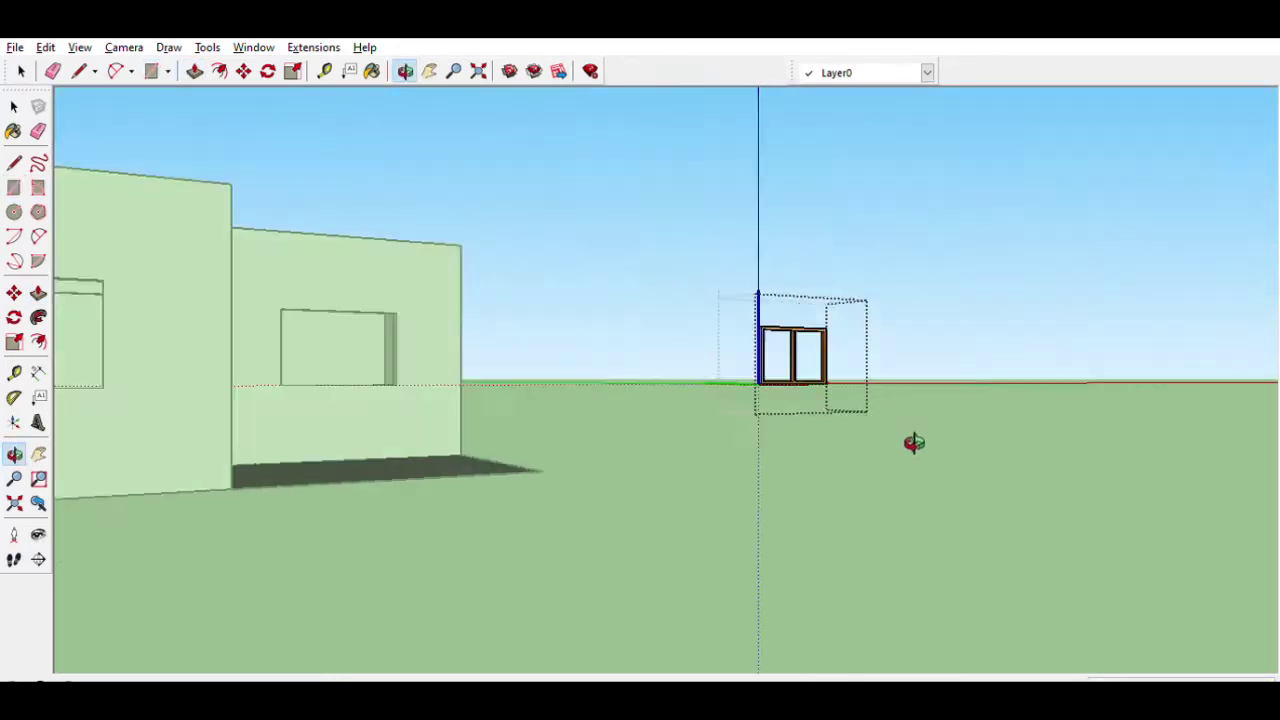
- Fill the window openings with a rectangle face painted as translucent blue glass
key("r")
scroll(780, 400, "up", 4)
left_click(606, 477)
scroll(860, 290, "up", 6)
left_click(853, 287)
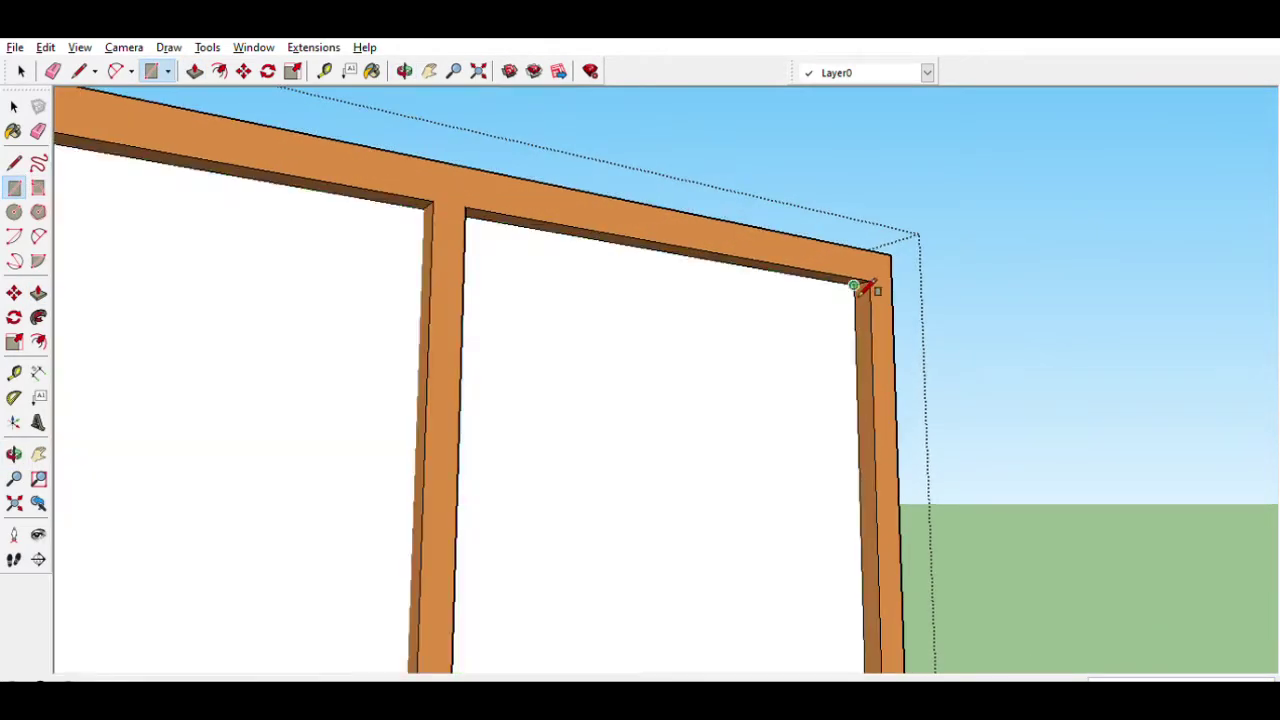
scroll(1183, 325, "down", 10)
key("b")
left_click(655, 420)
scroll(606, 520, "down", 5)
mouse_move(606, 520)
middle_mouse_down()
mouse_move(380, 520)
mouse_move(486, 480)
middle_mouse_up()
left_click(660, 425)
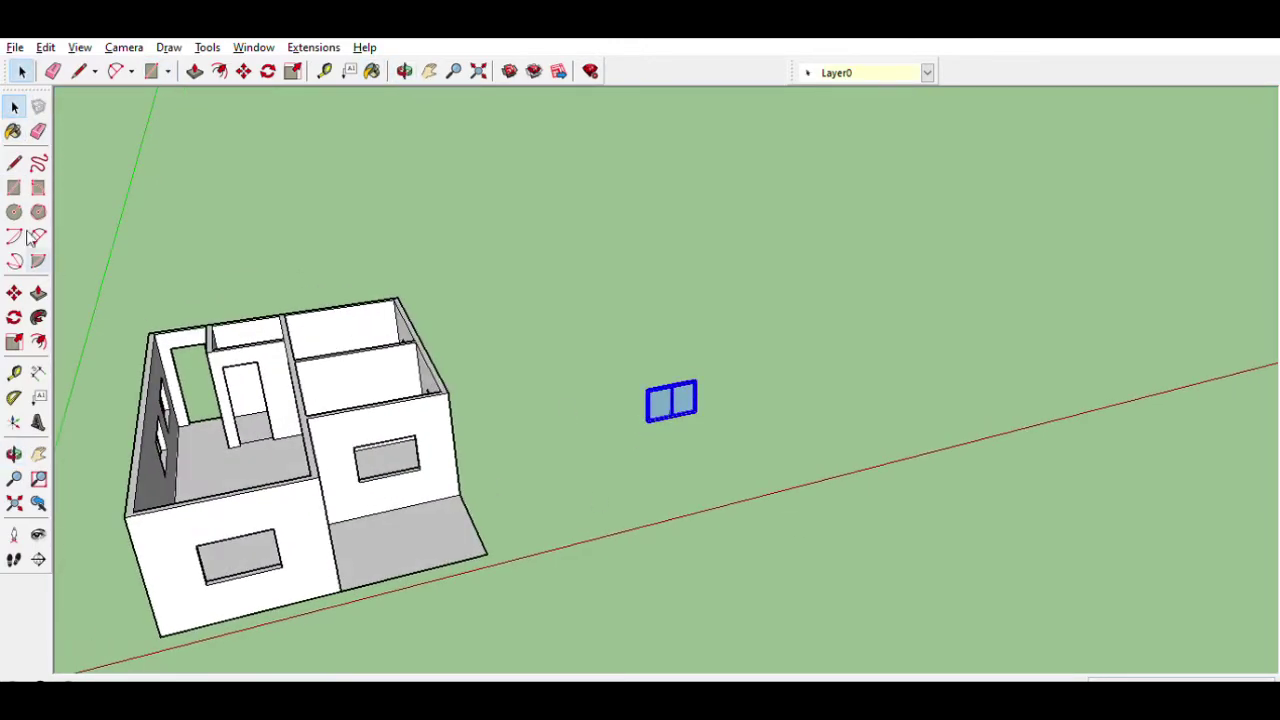
- Pick up the finished window and rotate it upright for the side wall
key("m")
scroll(740, 411, "up", 5)
scroll(700, 410, "up", 2)
left_click(712, 395)
scroll(740, 368, "up", 4)
scroll(797, 374, "down", 6)
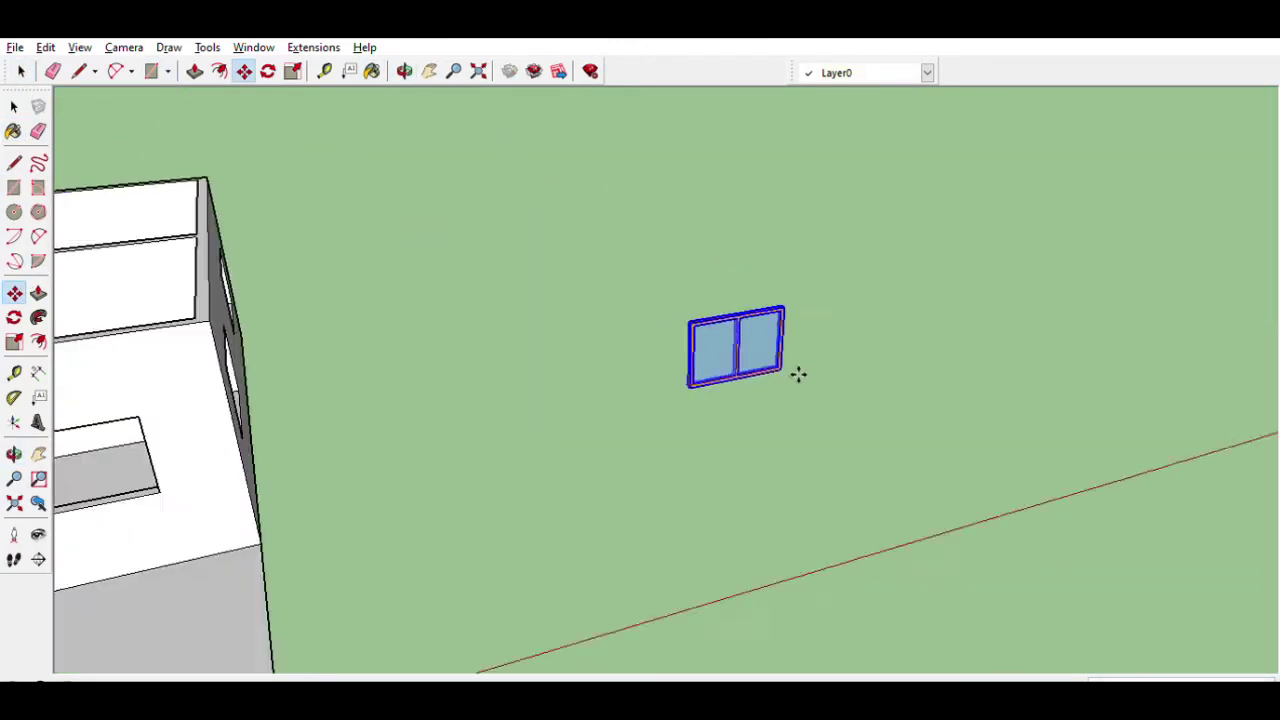
scroll(543, 386, "up", 8)
scroll(705, 318, "up", 2)
scroll(720, 325, "down", 5)
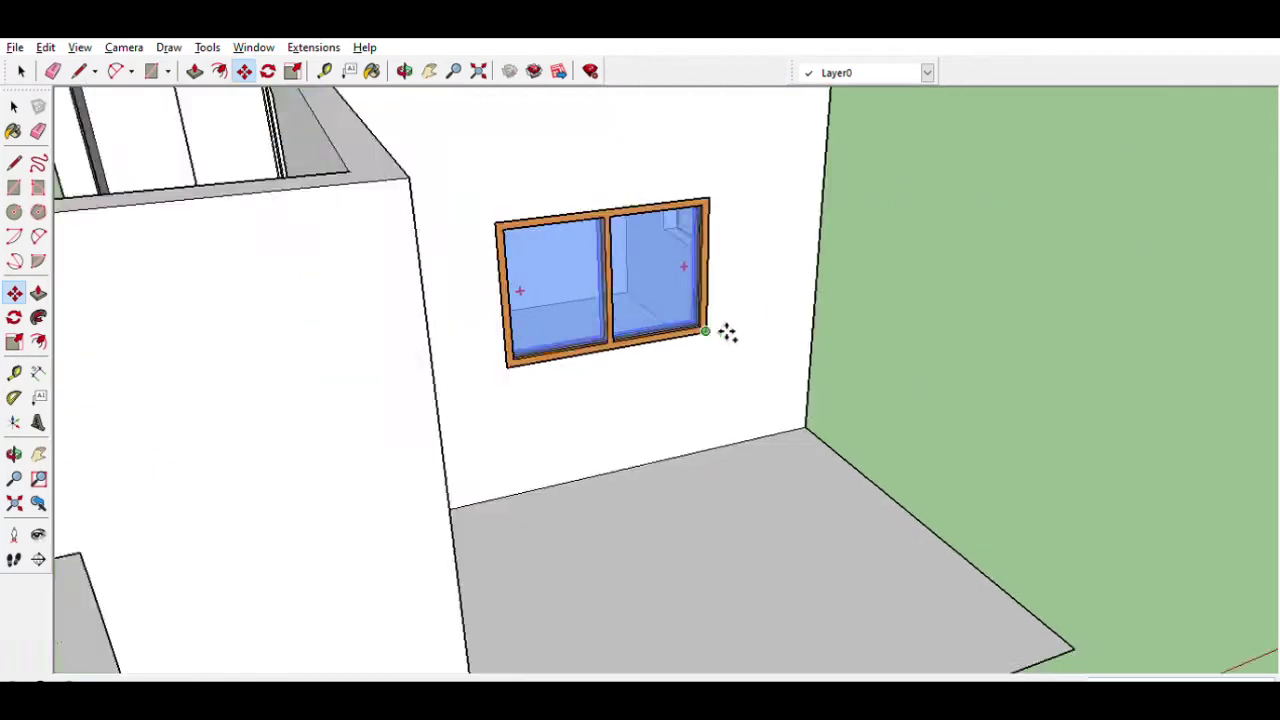
scroll(640, 370, "up", 5)
scroll(700, 385, "up", 2)
scroll(690, 395, "down", 10)
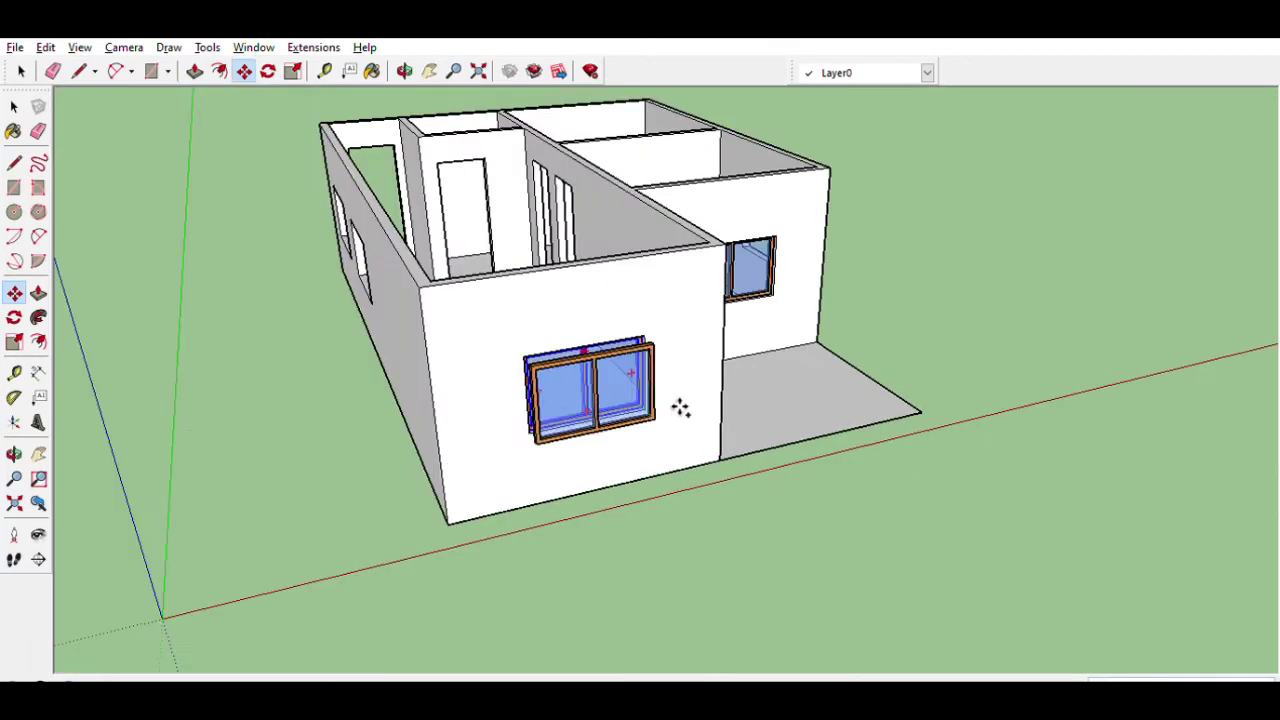
left_click(325, 468)
left_click(14, 317)
left_click(290, 528)
left_click(323, 597)
middle_click_drag(640, 400, 760, 420)
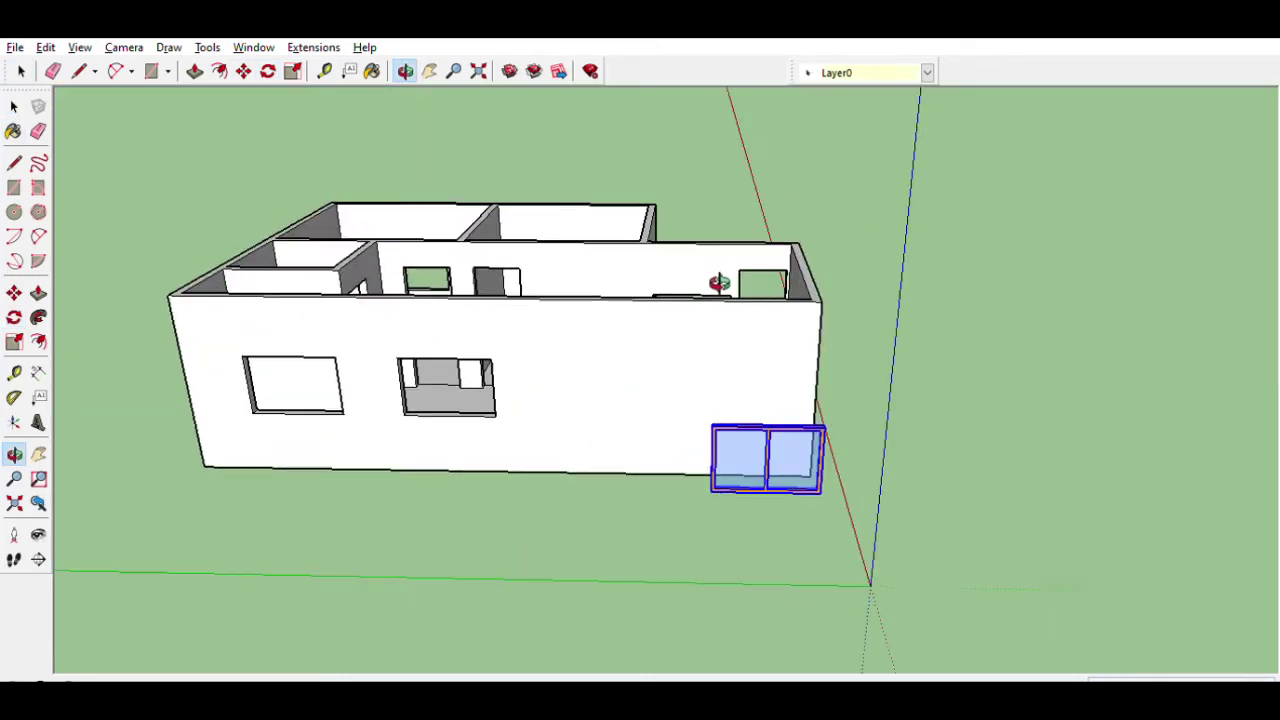
- Move the window beside the house and up into the side wall opening
key("m")
scroll(745, 462, "up", 6)
scroll(745, 462, "down", 8)
scroll(737, 471, "up", 5)
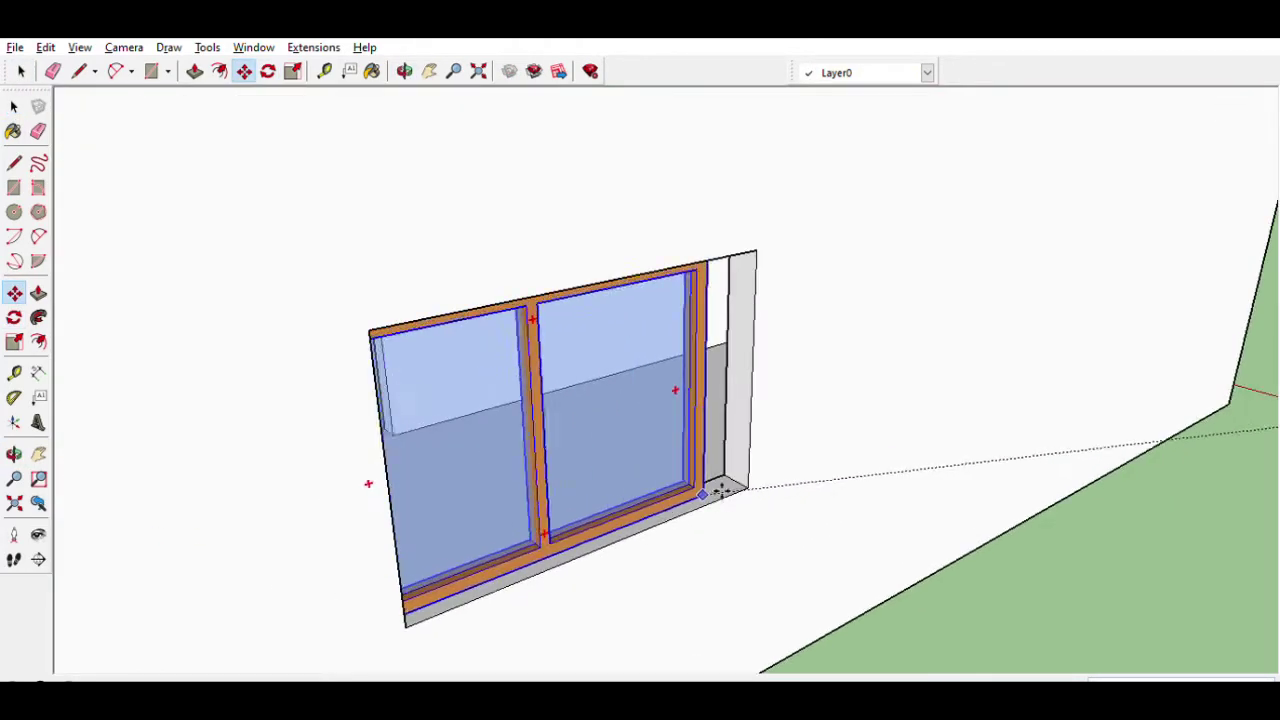
scroll(700, 486, "up", 3)
scroll(779, 464, "down", 6)
scroll(443, 594, "up", 3)
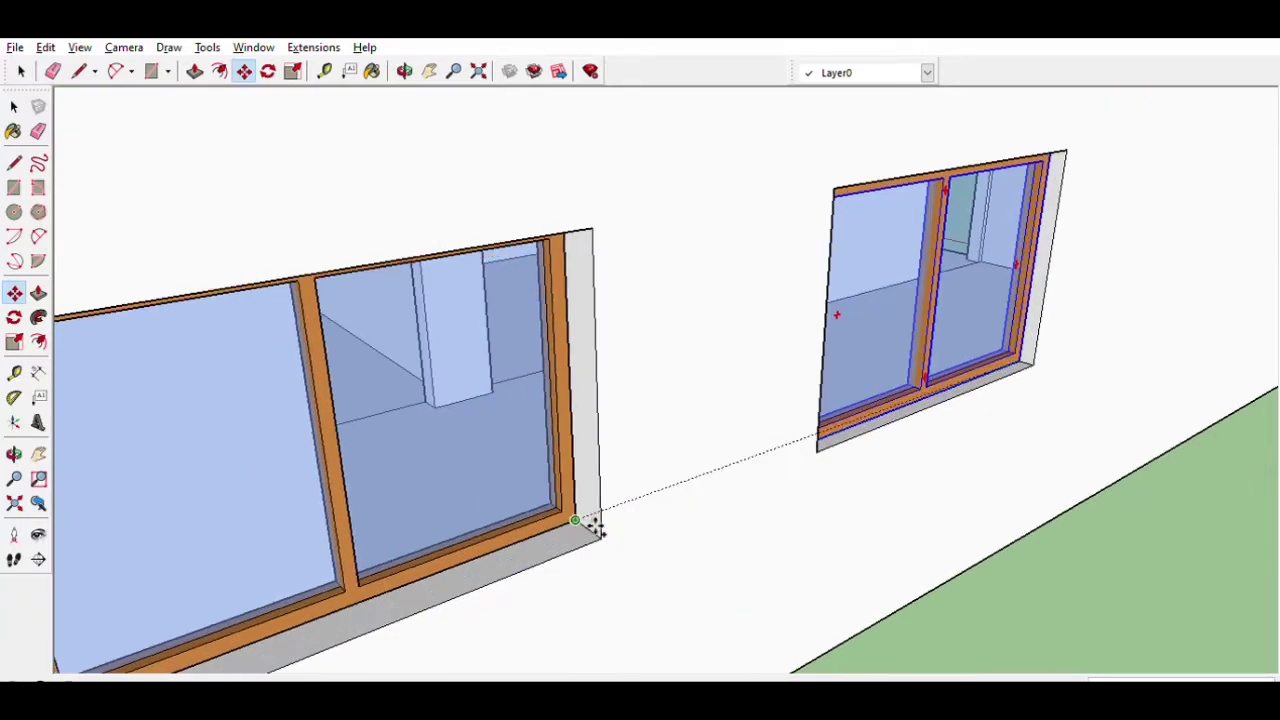
scroll(597, 530, "down", 8)
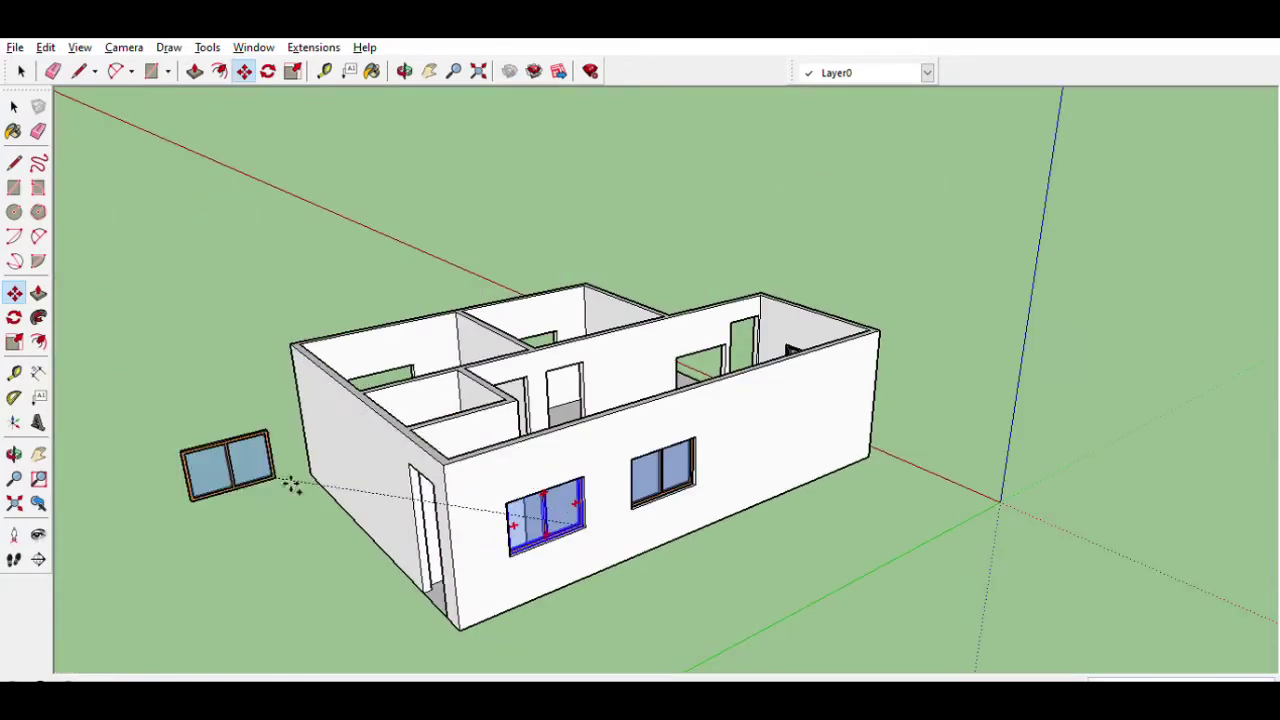
left_click(320, 628)
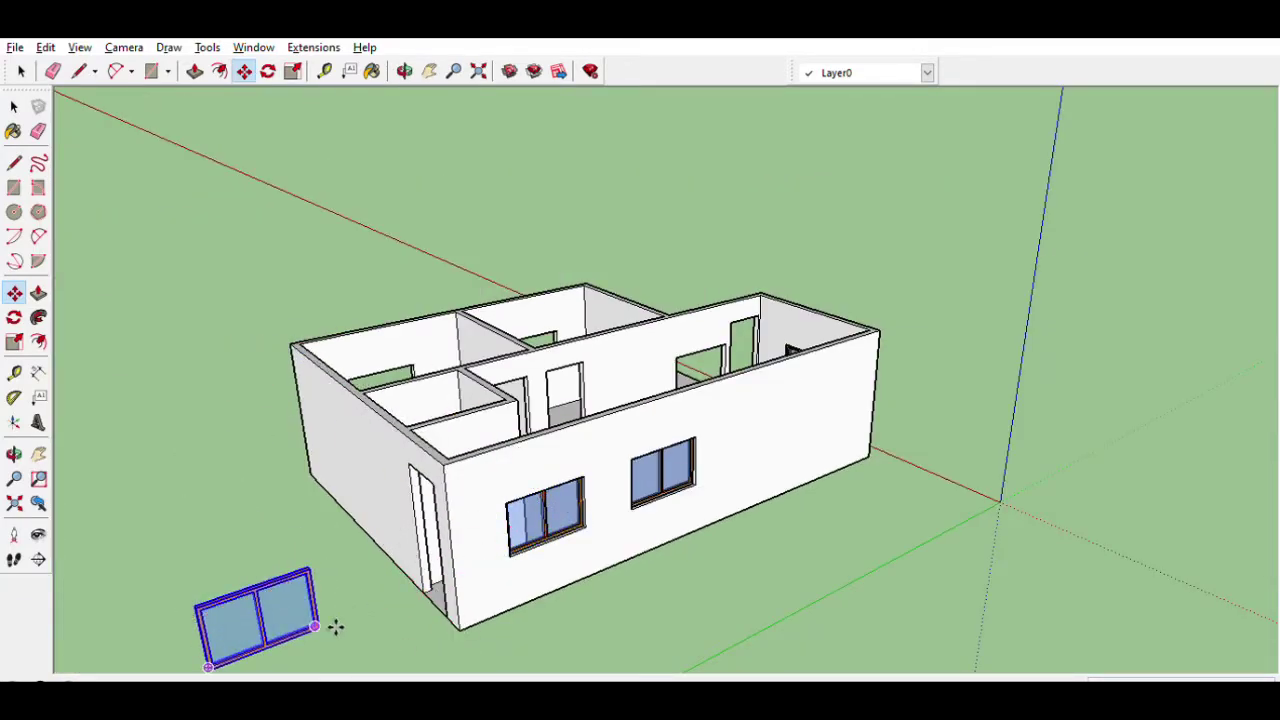
scroll(330, 623, "up", 2)
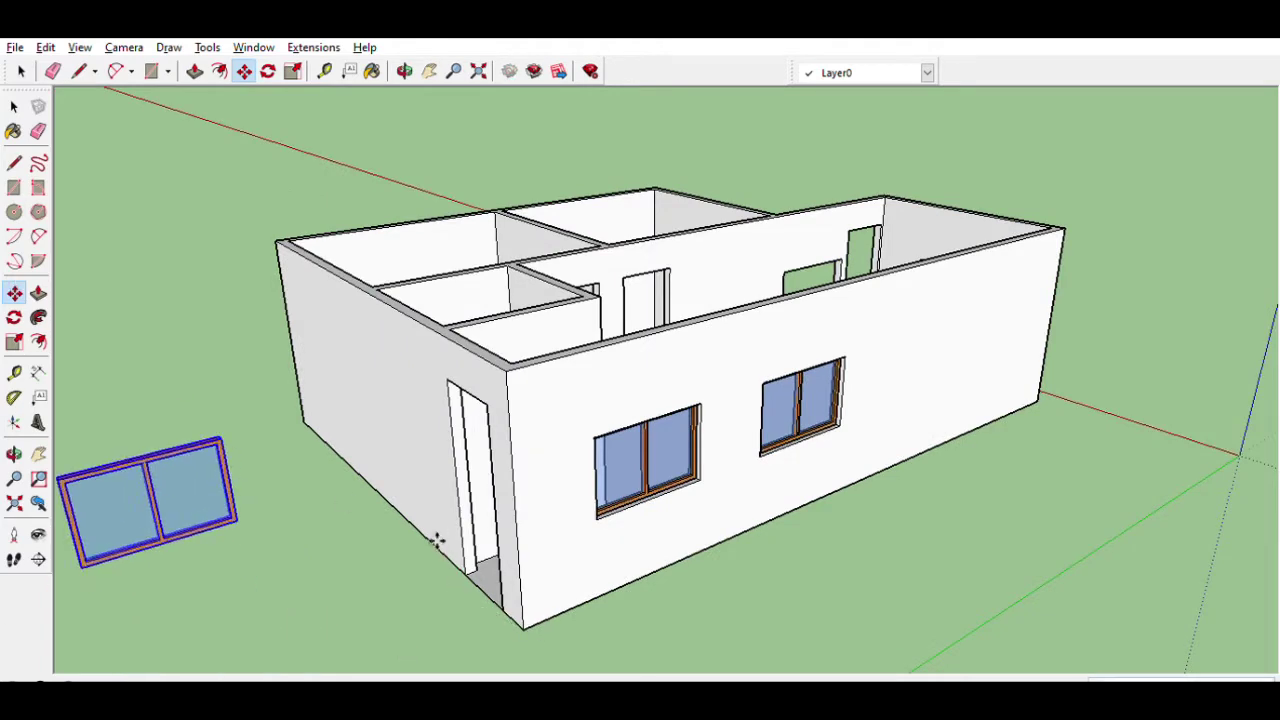
mouse_move(323, 420)
middle_mouse_down()
mouse_move(860, 289)
mouse_move(374, 366)
middle_mouse_up()
scroll(374, 366, "up", 5)
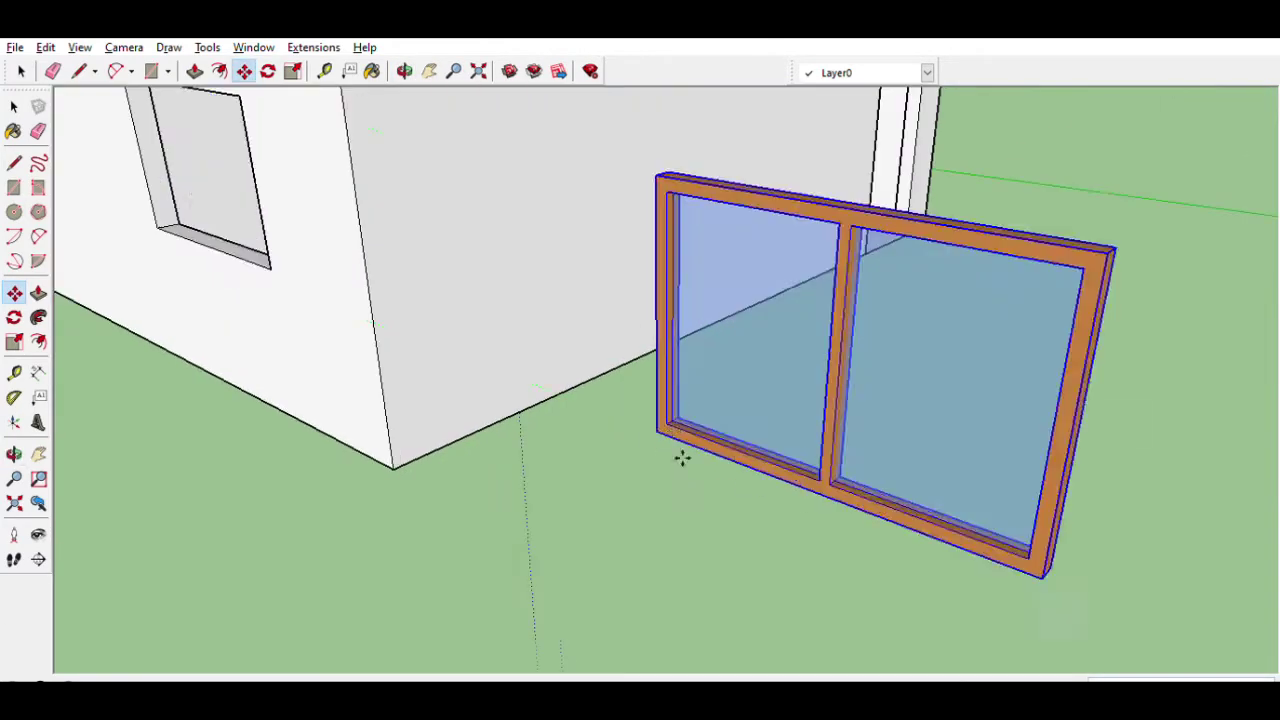
scroll(683, 457, "up", 3)
scroll(295, 305, "down", 3)
- Orbit and zoom around the house to inspect the fitted windows
middle_click_drag(295, 305, 534, 337)
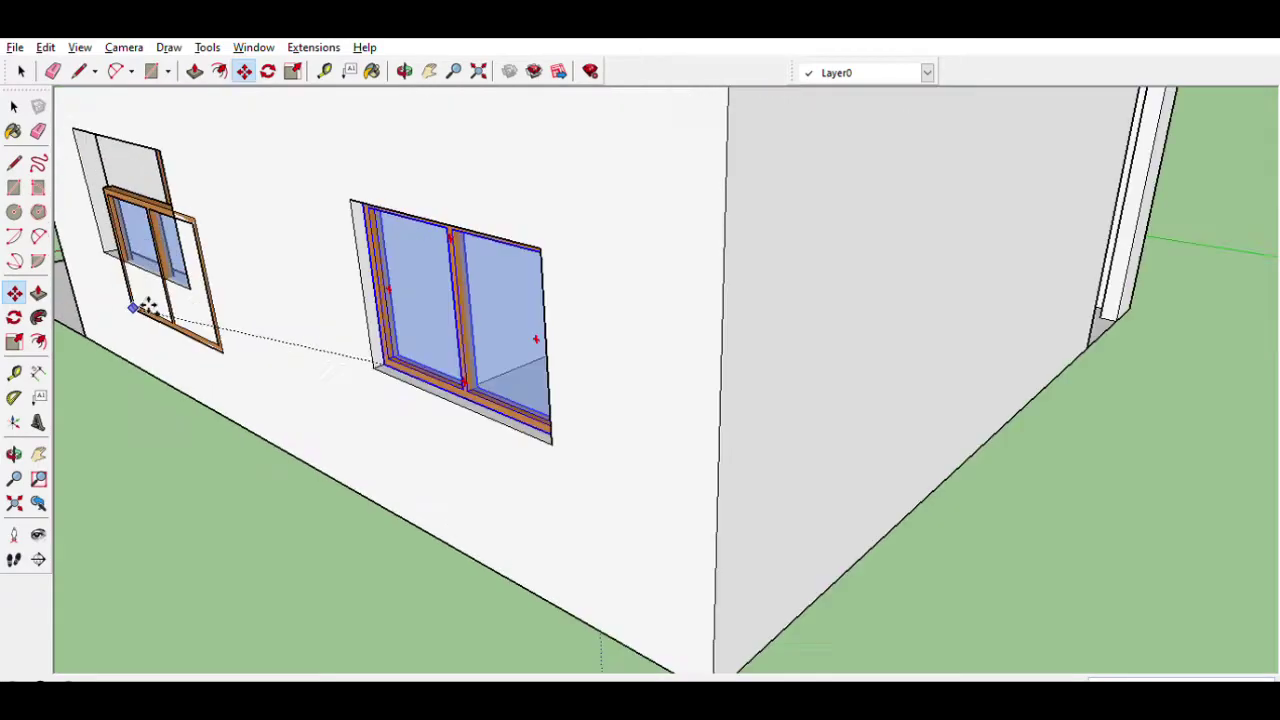
scroll(534, 337, "up", 3)
scroll(300, 250, "down", 4)
scroll(383, 463, "up", 3)
scroll(383, 463, "up", 3)
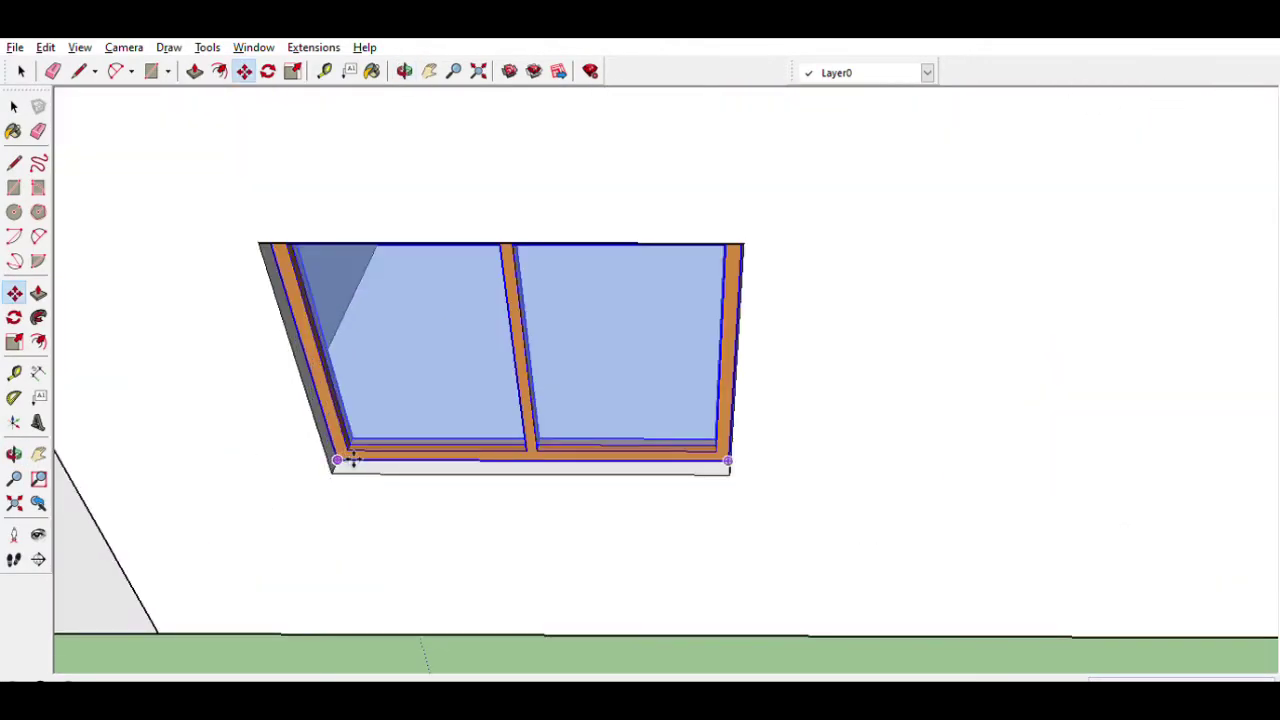
scroll(130, 290, "down", 5)
middle_click_drag(130, 290, 363, 337)
scroll(335, 617, "up", 5)
scroll(333, 617, "down", 3)
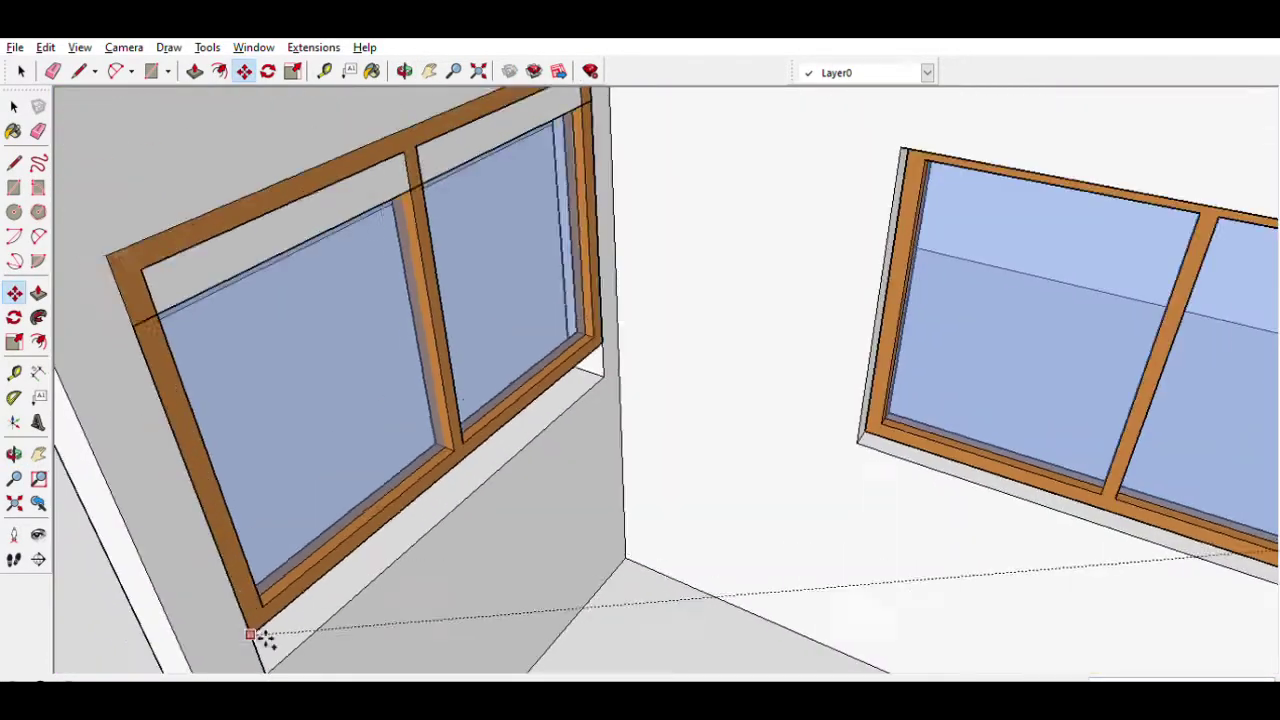
scroll(266, 663, "down", 2)
scroll(554, 397, "up", 5)
scroll(463, 428, "down", 2)
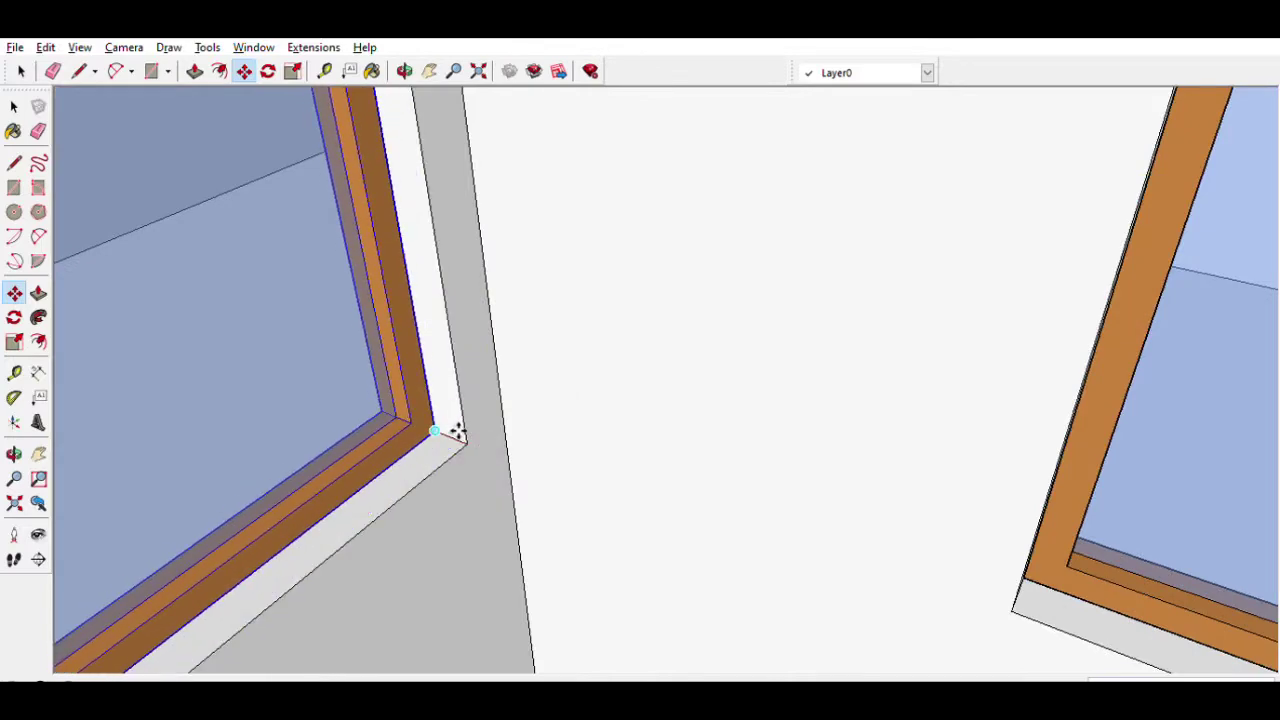
scroll(457, 428, "down", 10)
key("space")
mouse_move(457, 428)
middle_mouse_down()
mouse_move(200, 143)
mouse_move(607, 394)
mouse_move(343, 230)
mouse_move(57, 415)
mouse_move(306, 472)
mouse_move(290, 537)
middle_mouse_up()
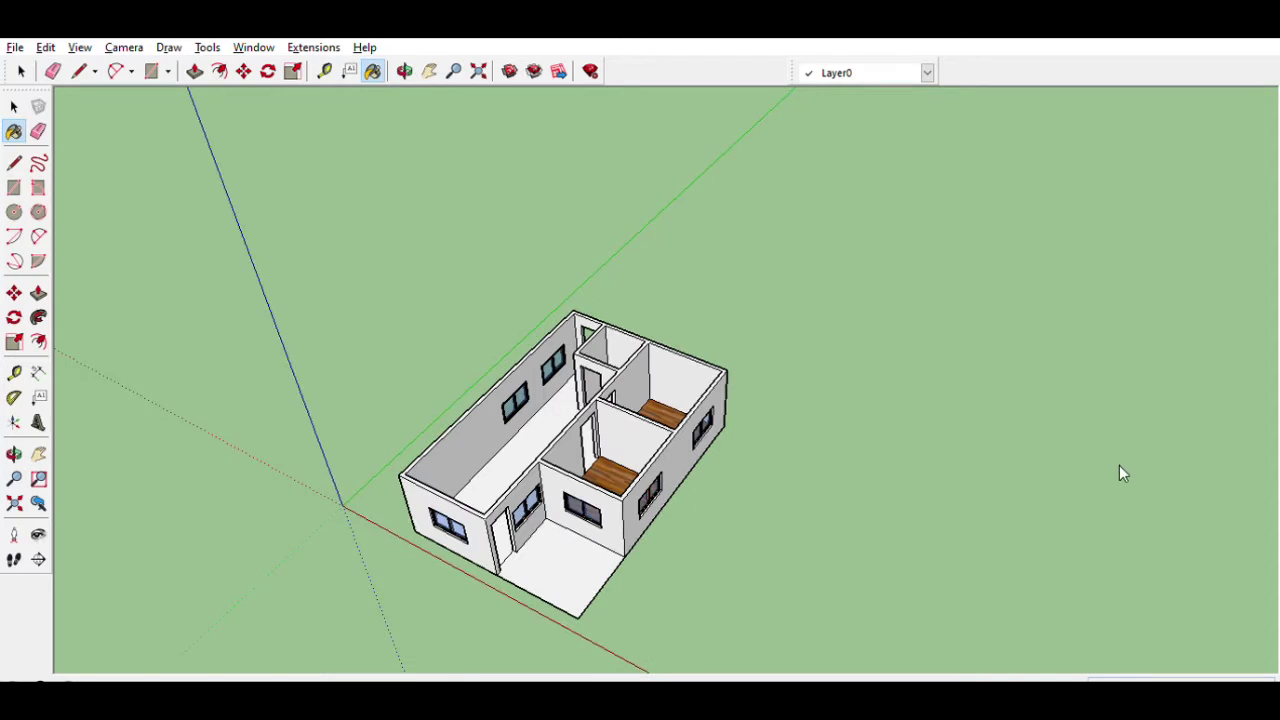
left_click(618, 484)
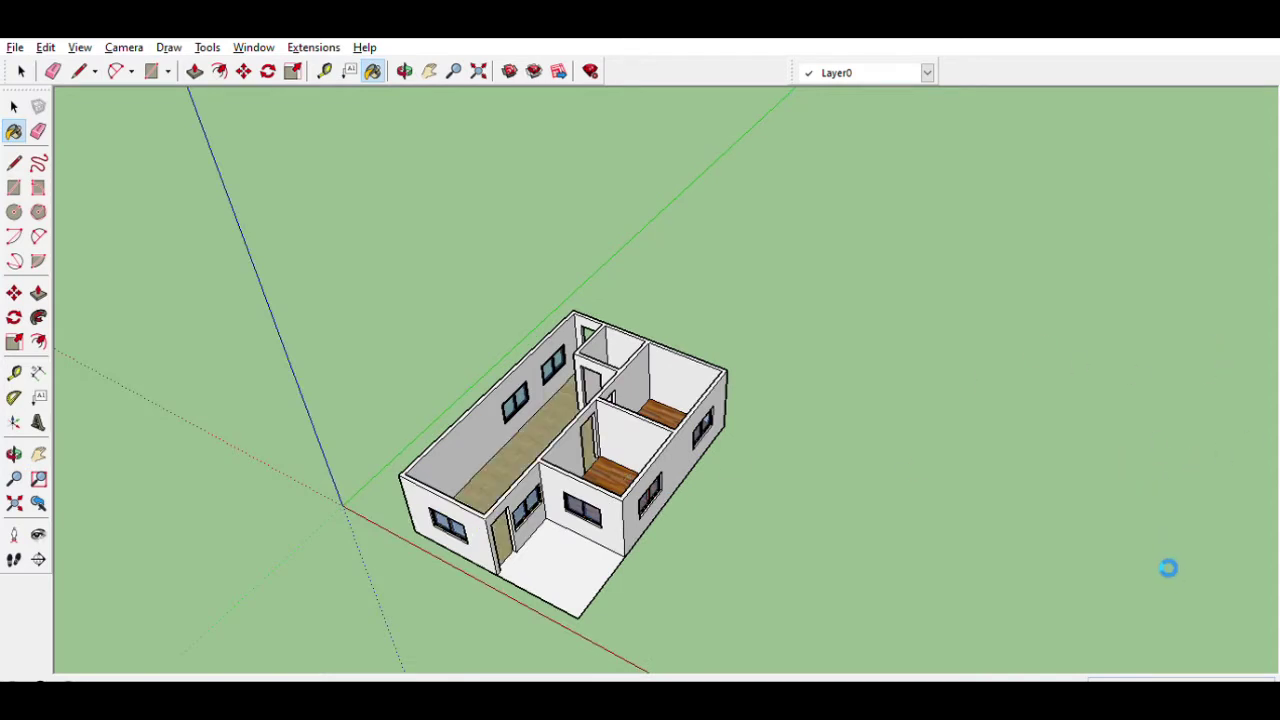
mouse_move(990, 482)
middle_mouse_down()
mouse_move(633, 335)
mouse_move(911, 500)
middle_mouse_up()
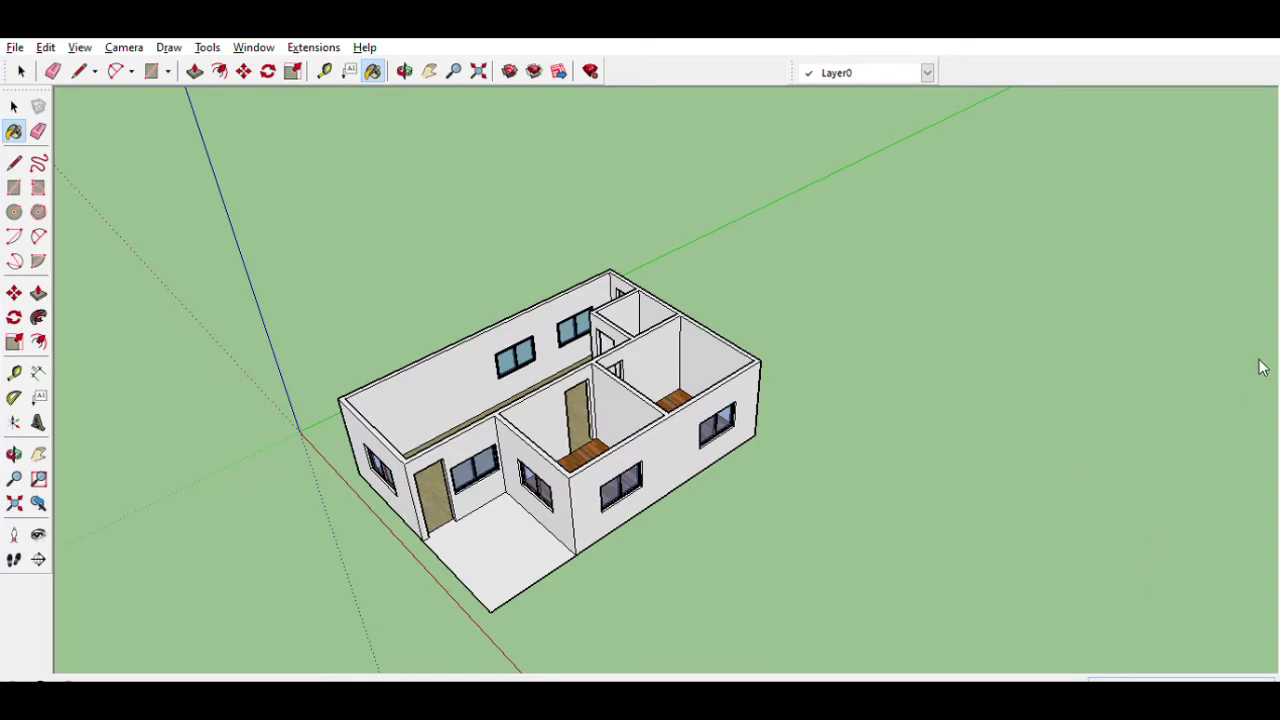
left_click(536, 368)
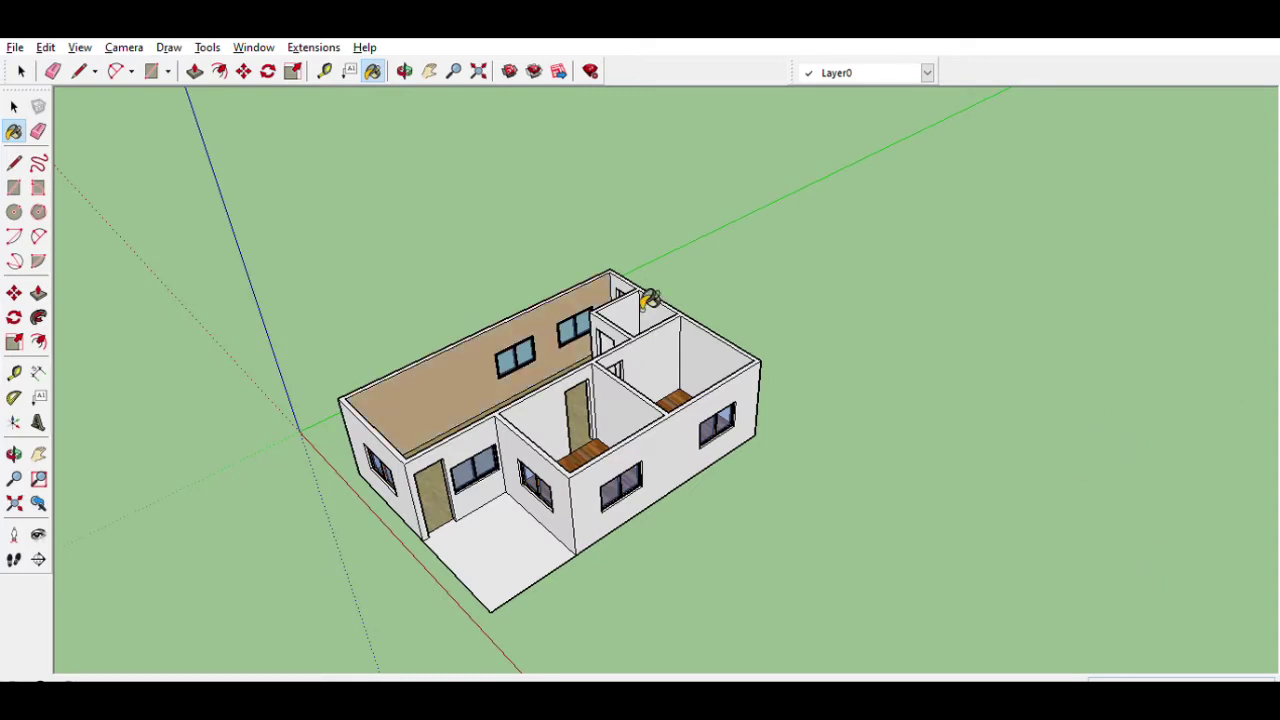
left_click(708, 335)
left_click(640, 308)
left_click(623, 398)
mouse_move(628, 393)
middle_mouse_down()
mouse_move(625, 537)
mouse_move(234, 396)
mouse_move(546, 502)
mouse_move(608, 497)
middle_mouse_up()
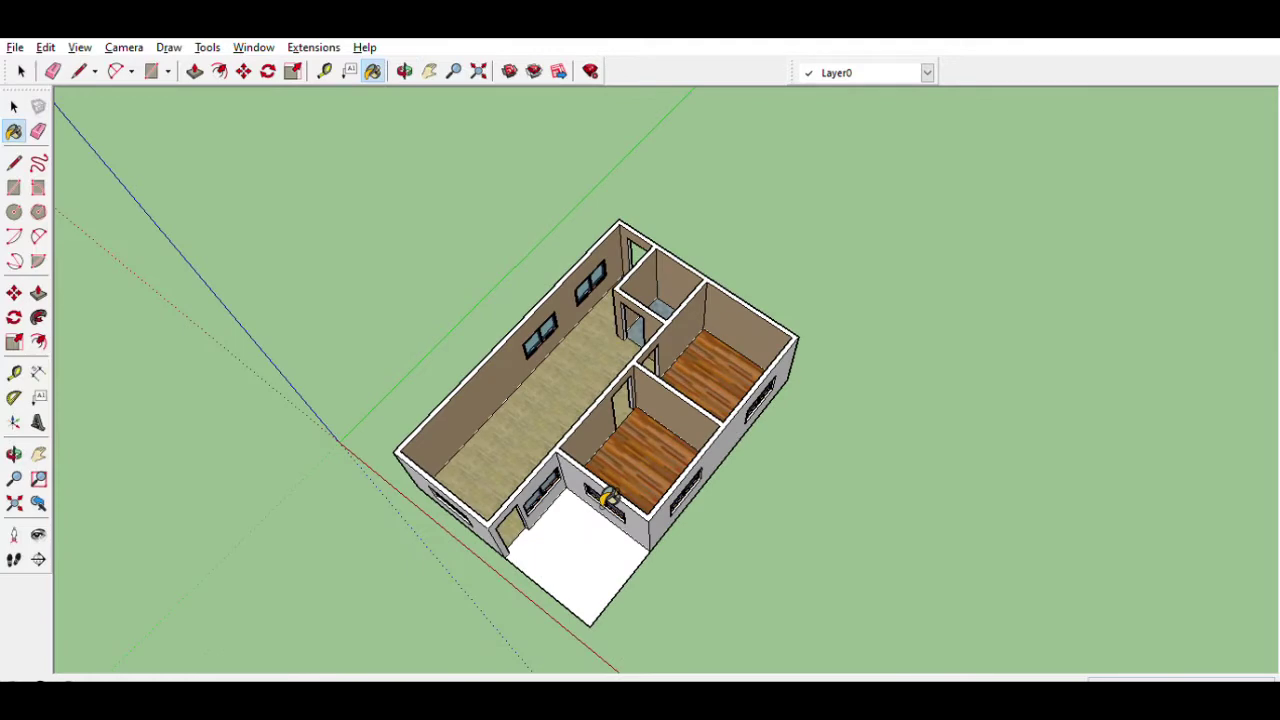
left_click(21, 71)
middle_click_drag(300, 350, 518, 417)
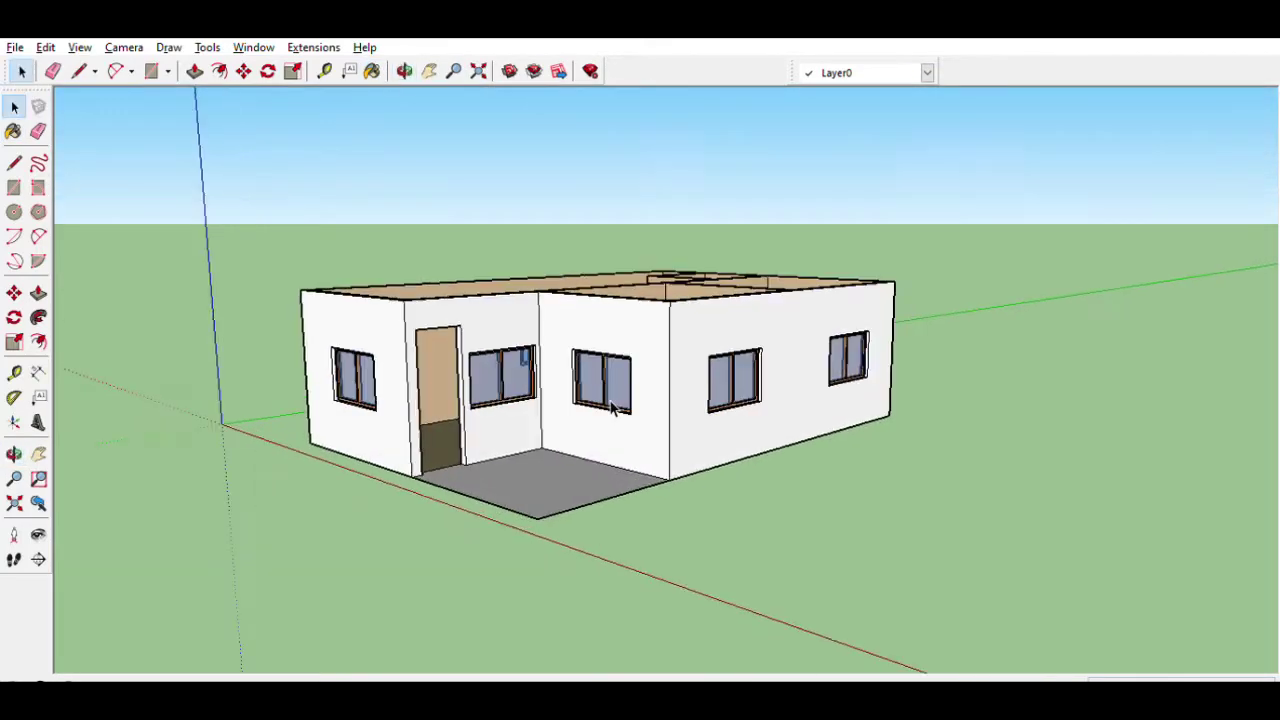
middle_click_drag(507, 406, 124, 450)
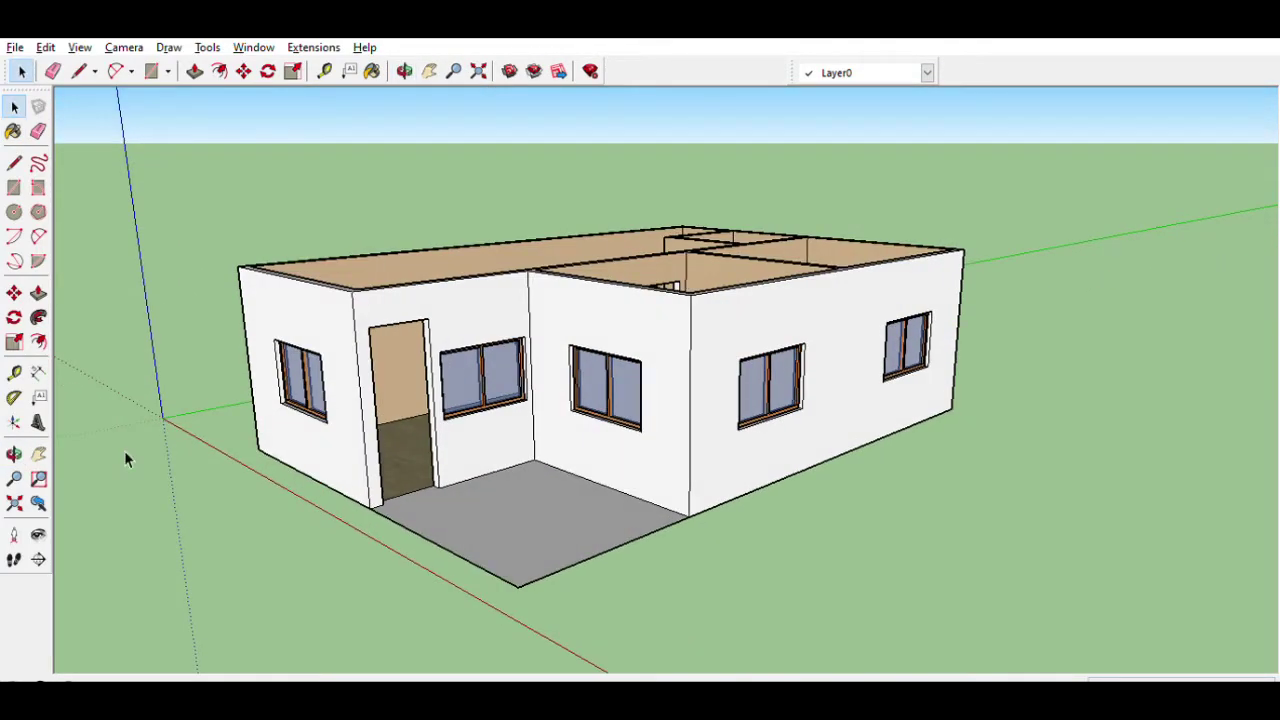
- Place a Tape Measure guide from the window corner on the house's side wall
key("t")
scroll(871, 314, "up", 3)
scroll(800, 385, "up", 2)
left_click(800, 383)
mouse_move(794, 369)
middle_mouse_down()
mouse_move(766, 423)
mouse_move(551, 410)
middle_mouse_up()
scroll(608, 386, "down", 2)
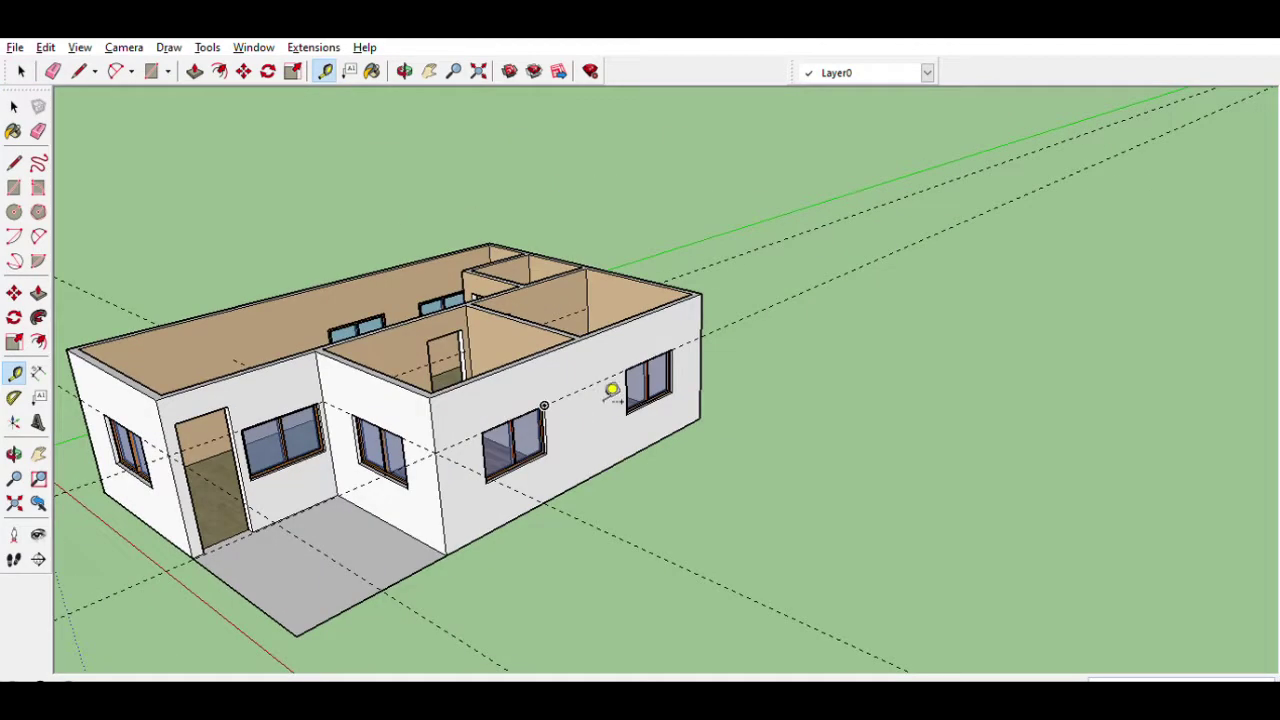
scroll(608, 365, "up", 2)
scroll(608, 363, "up", 2)
scroll(620, 366, "up", 2)
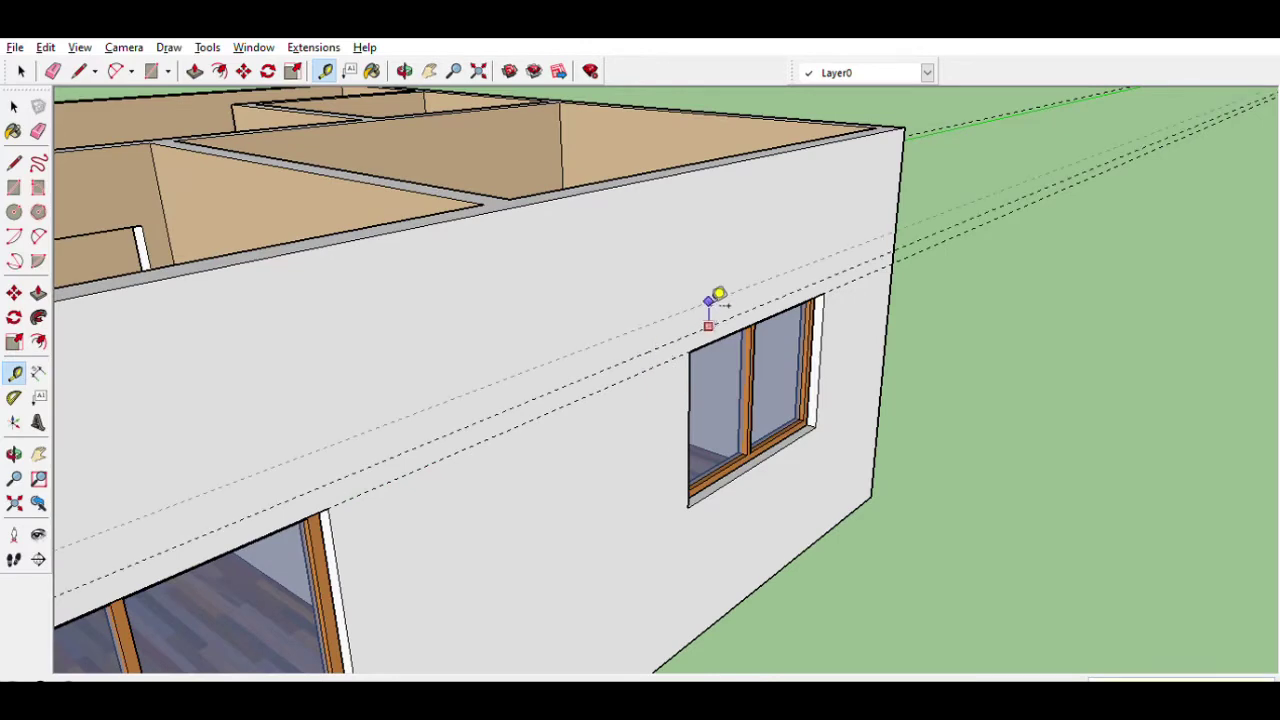
scroll(760, 318, "up", 3)
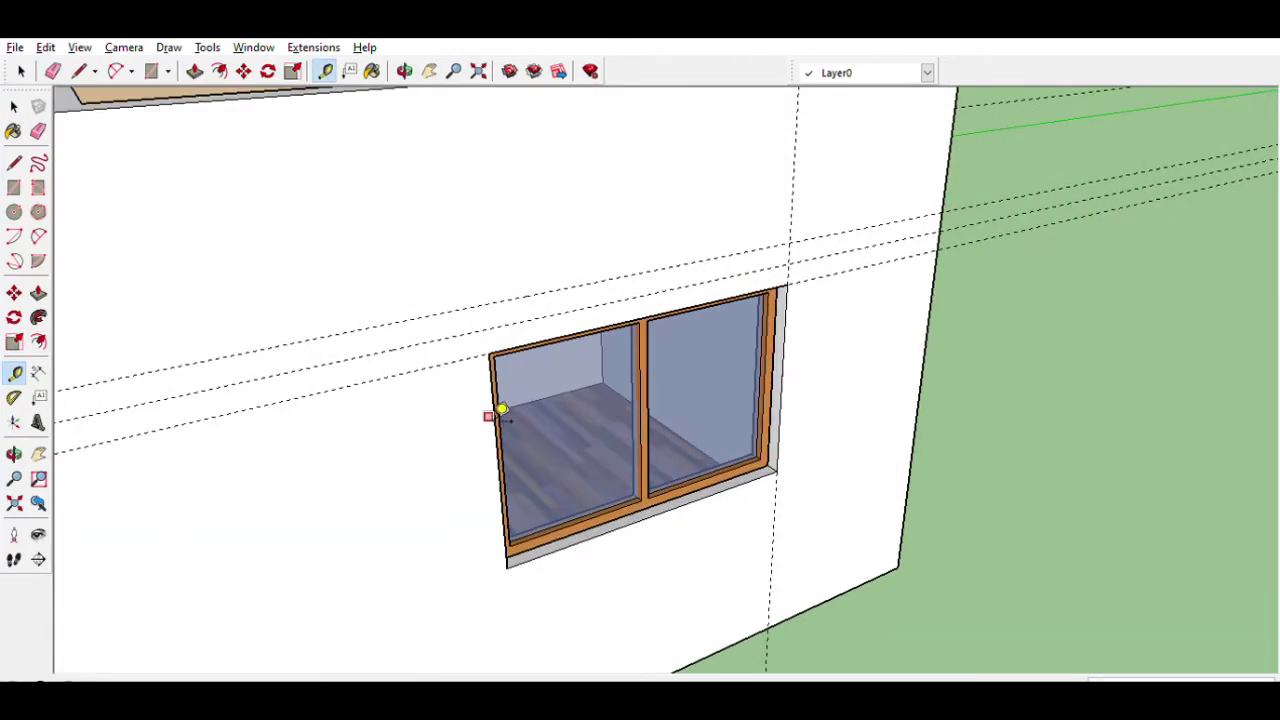
scroll(491, 414, "up", 1)
middle_click_drag(490, 411, 490, 580)
- Draw a thin rectangular strip on the wall just above the side-wall window
key("r")
left_click(471, 286)
left_click(937, 157)
scroll(486, 329, "down", 3)
scroll(486, 329, "up", 3)
left_click(14, 370)
scroll(345, 422, "up", 2)
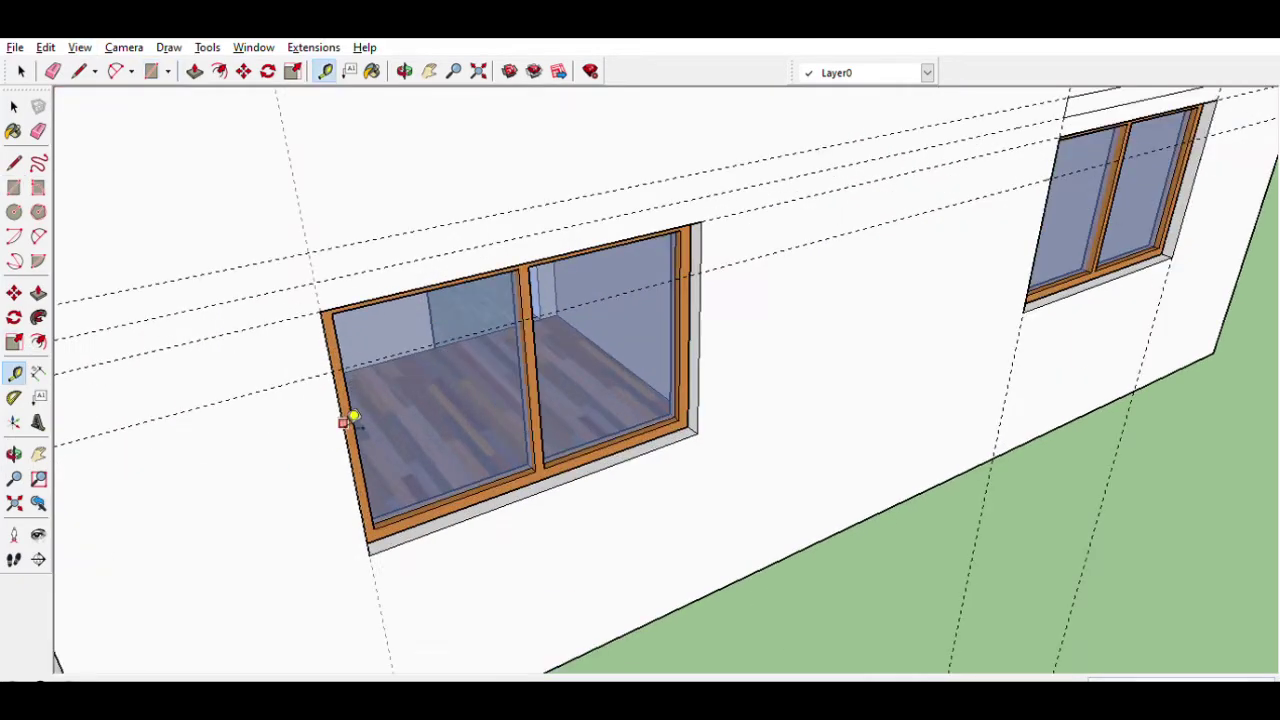
left_click(14, 188)
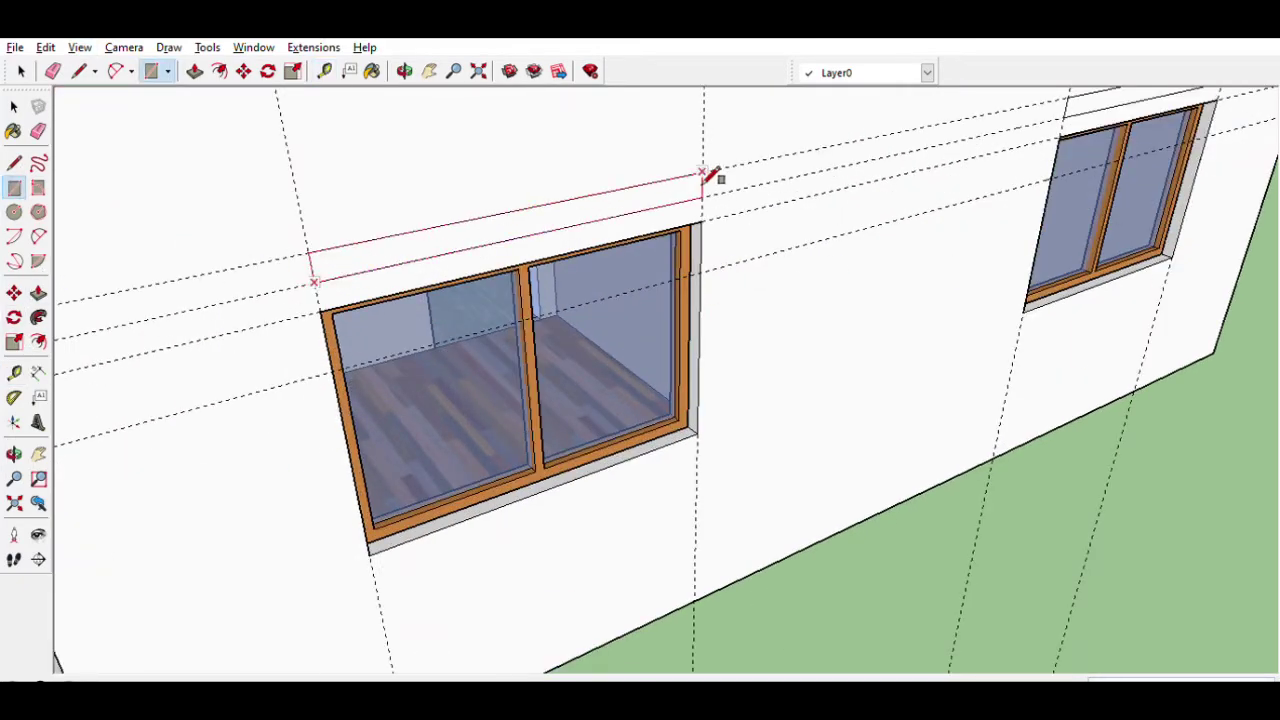
left_click(703, 174)
scroll(703, 174, "down", 5)
- Add a guide along the inner-corner window's left edge and outline the strip above it
key("t")
scroll(535, 230, "up", 5)
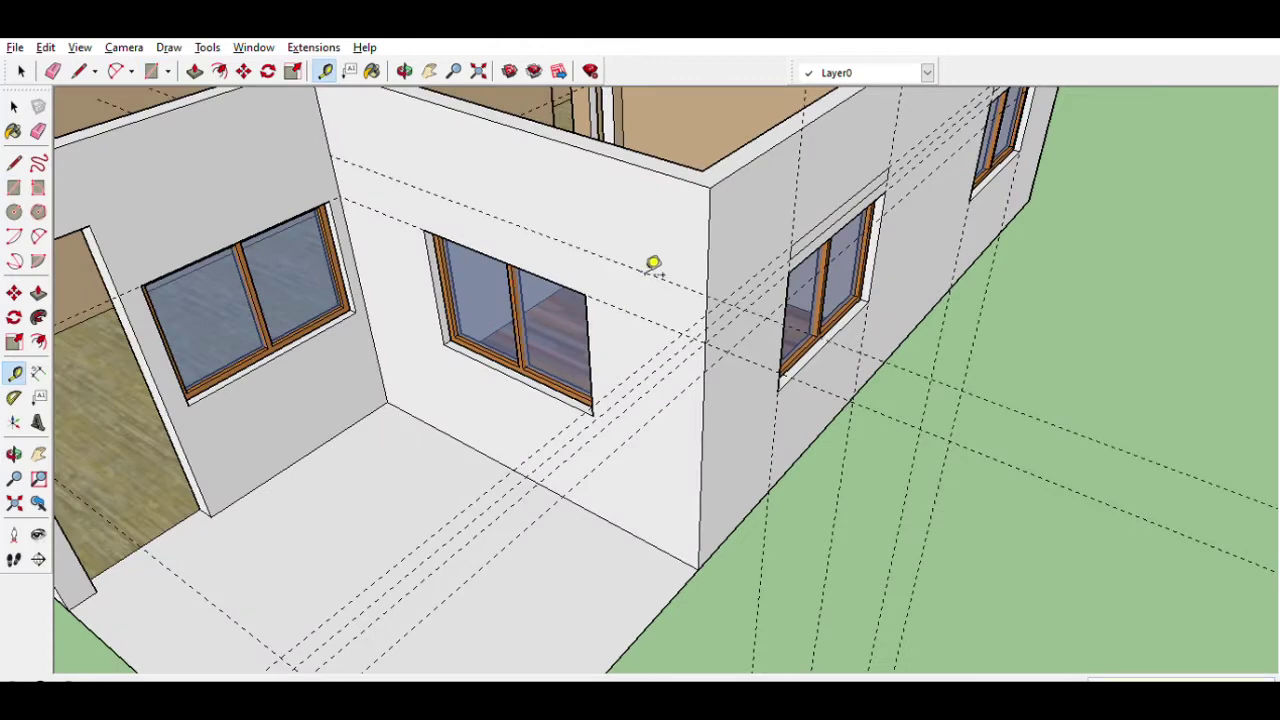
scroll(615, 257, "up", 3)
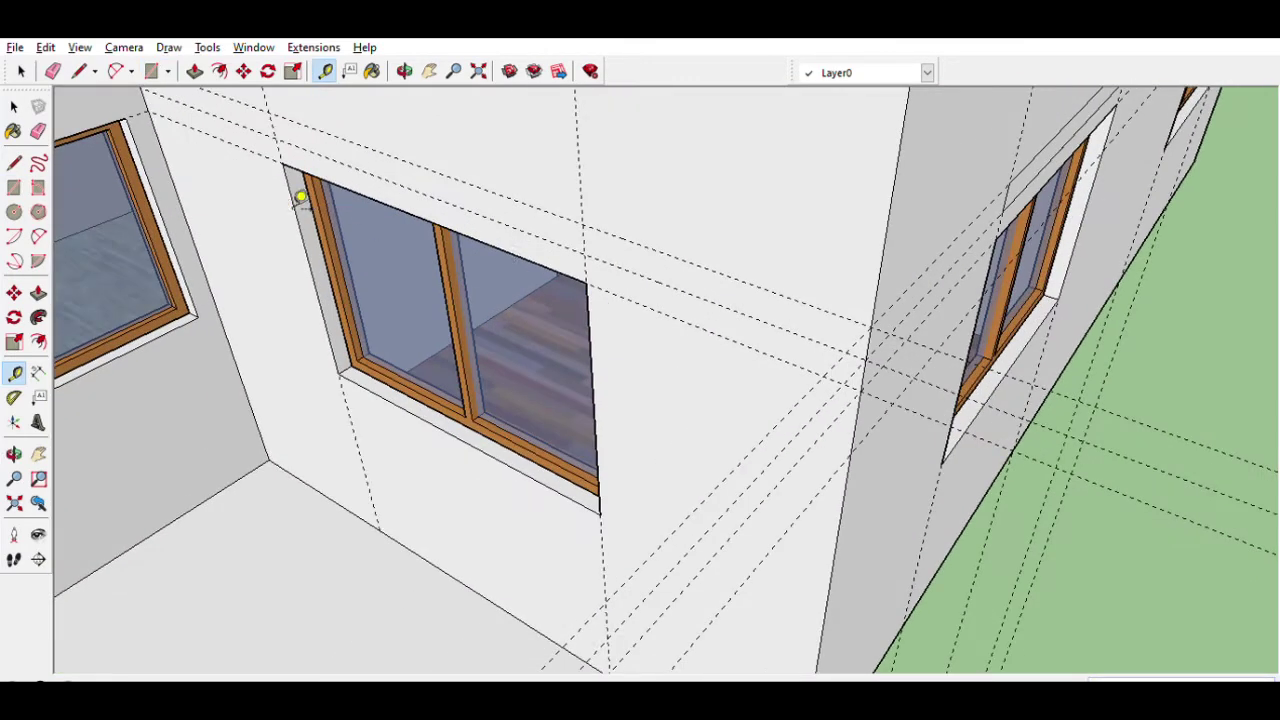
double_click(292, 200)
key("r")
scroll(632, 255, "down", 4)
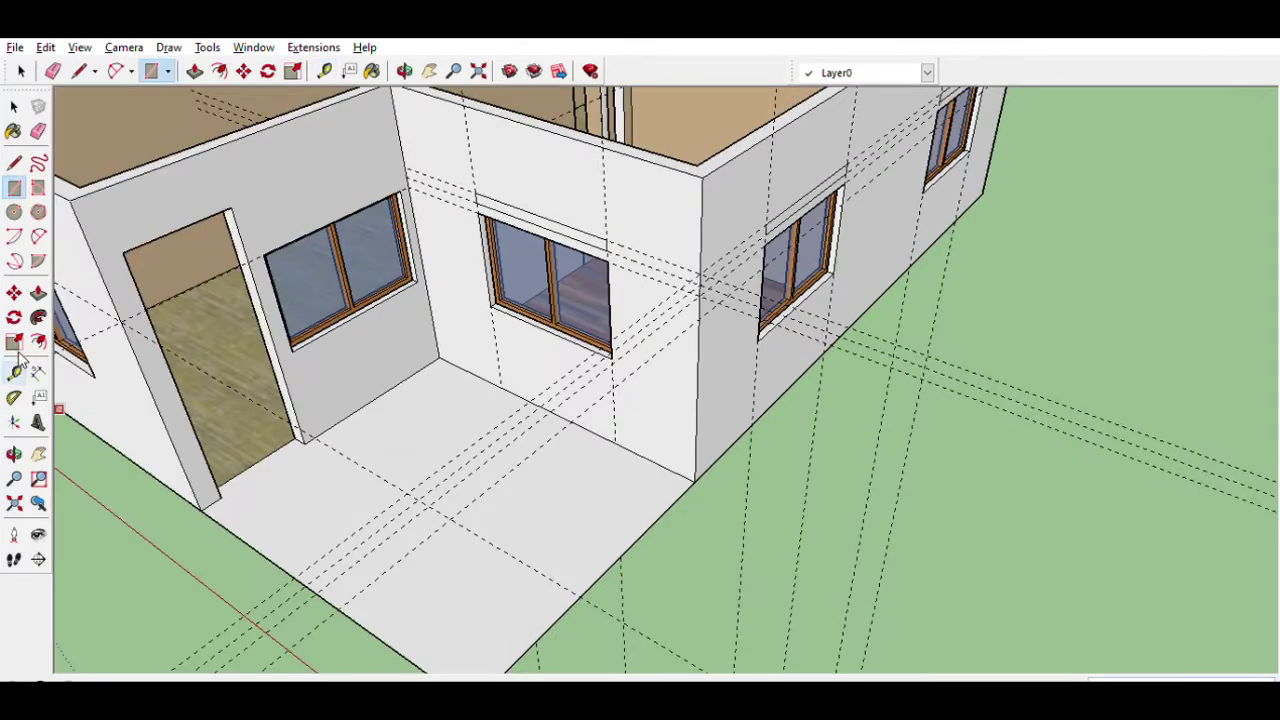
left_click(14, 372)
scroll(424, 179, "up", 4)
scroll(420, 171, "down", 2)
scroll(470, 177, "down", 3)
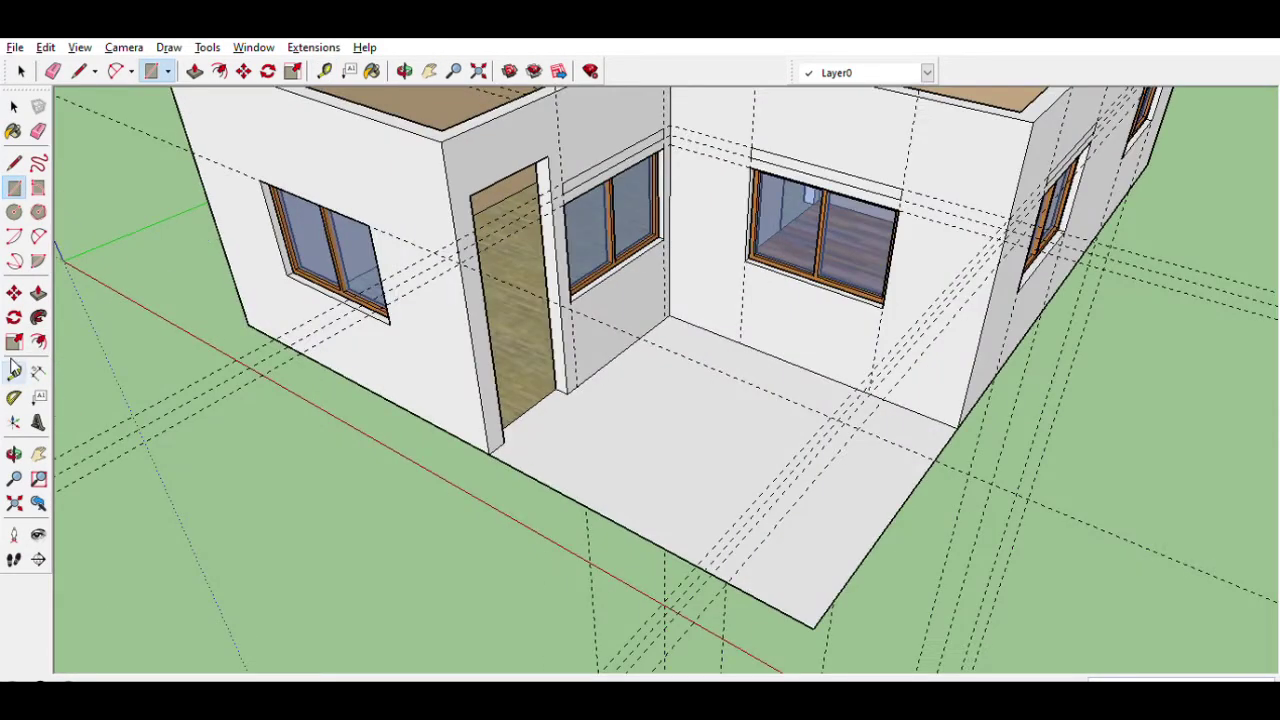
left_click(14, 372)
- Outline the remaining strip above the windows, then orbit out to view the whole house
scroll(686, 228, "up", 5)
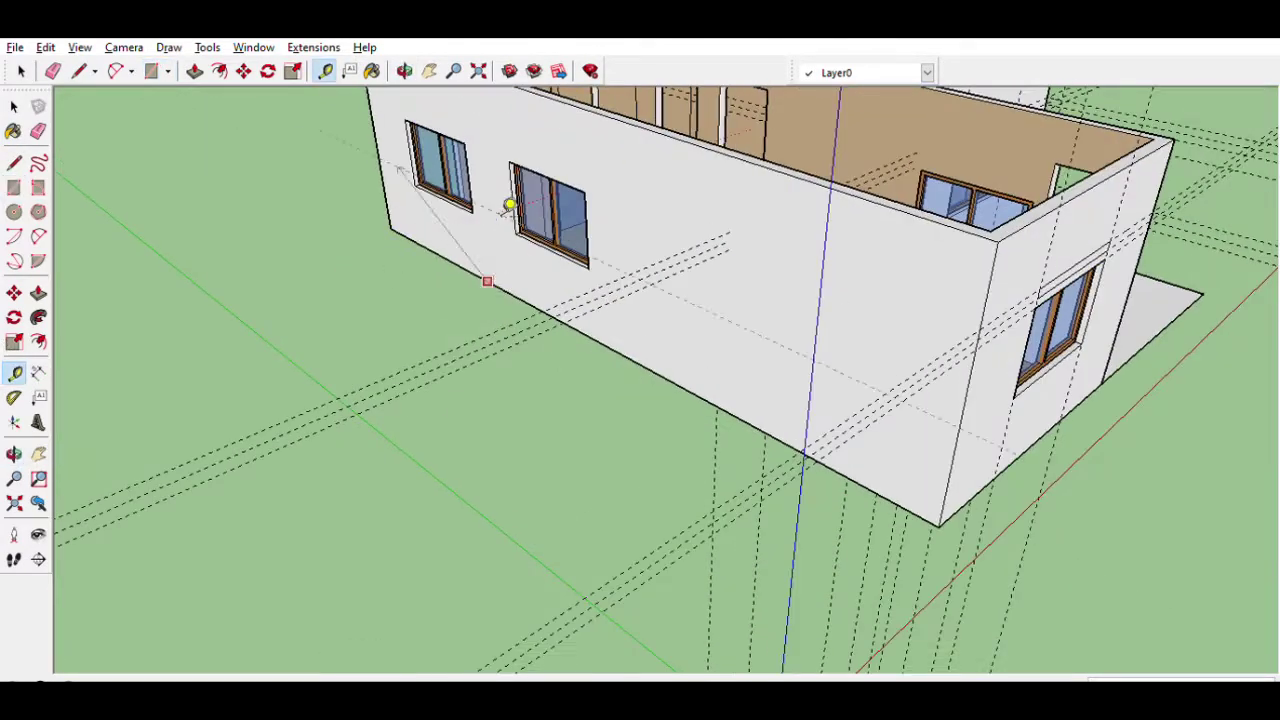
scroll(460, 210, "up", 3)
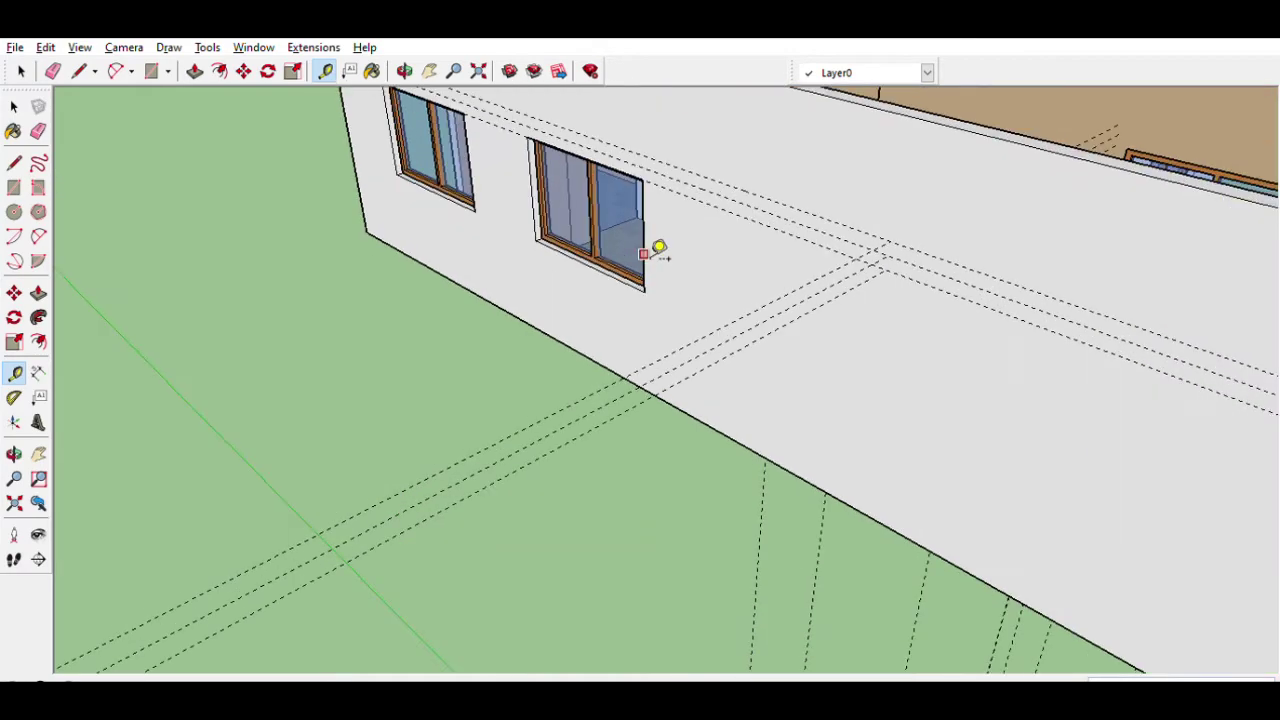
scroll(416, 127, "up", 2)
scroll(400, 125, "up", 1)
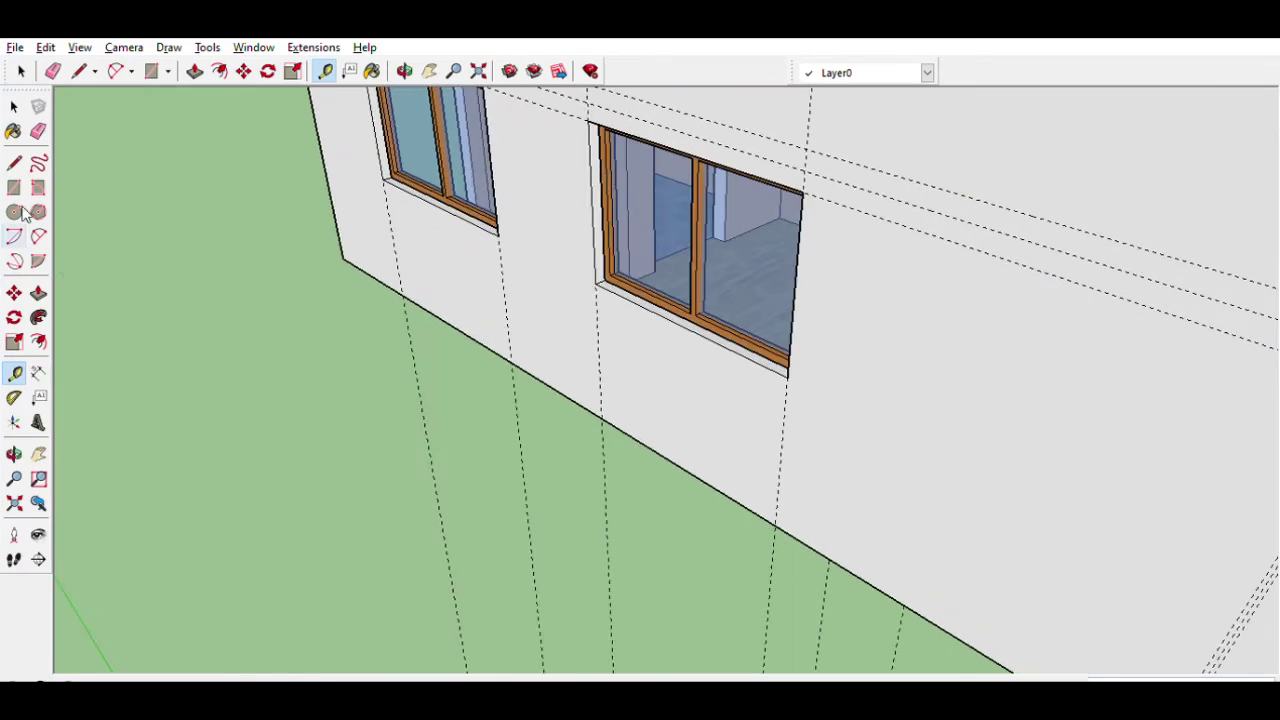
left_click(14, 187)
scroll(529, 120, "down", 1)
scroll(408, 114, "down", 2)
scroll(400, 105, "up", 4)
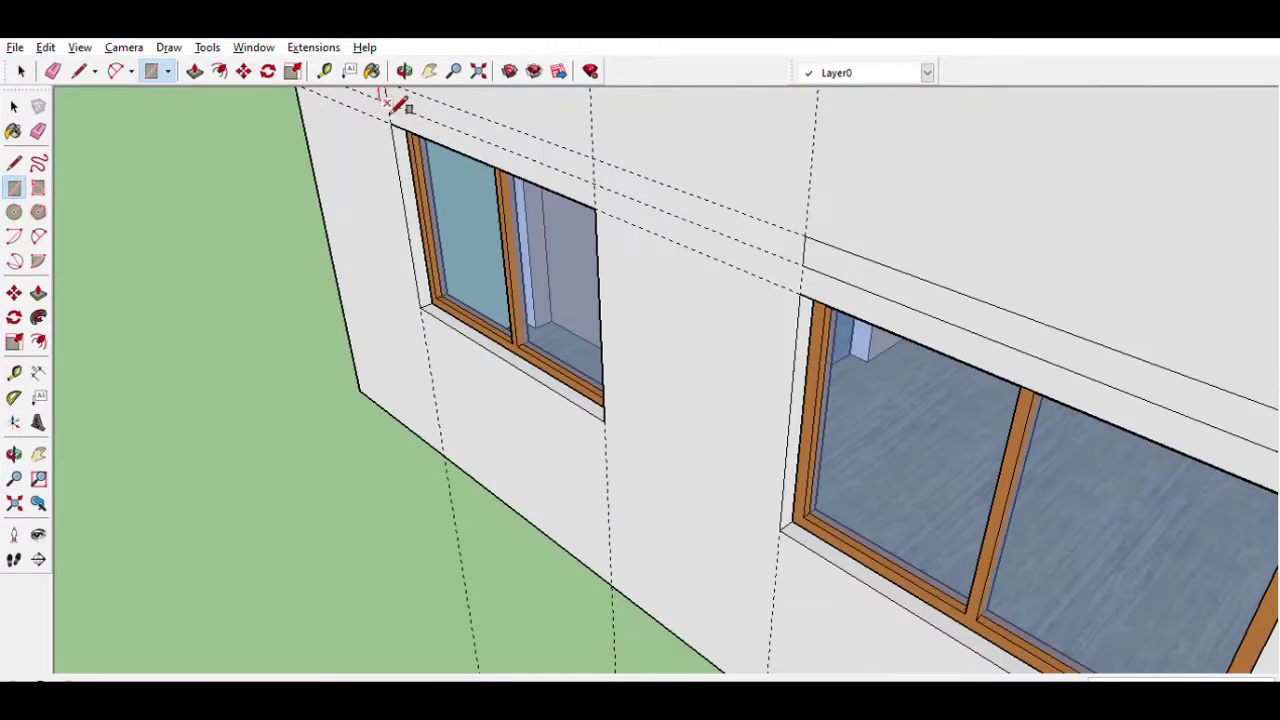
scroll(85, 215, "down", 5)
middle_click_drag(214, 286, 320, 425)
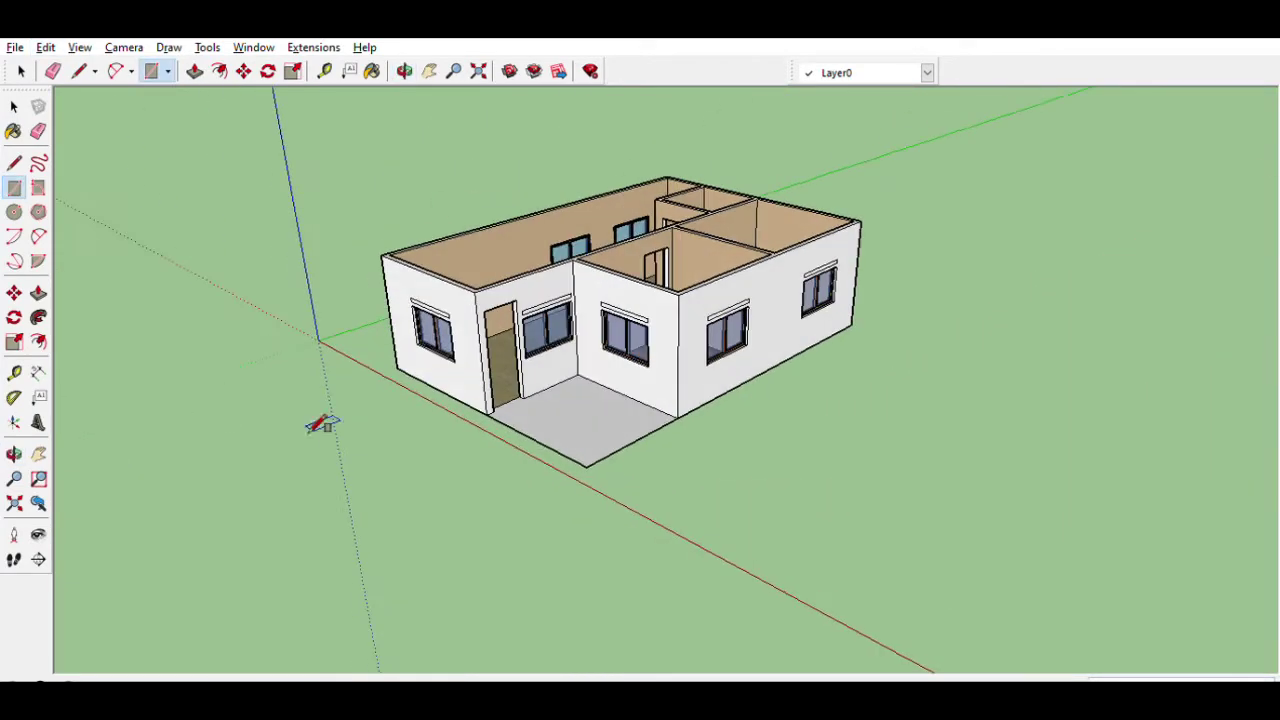
middle_click_drag(443, 228, 880, 270)
key("p")
scroll(894, 271, "up", 3)
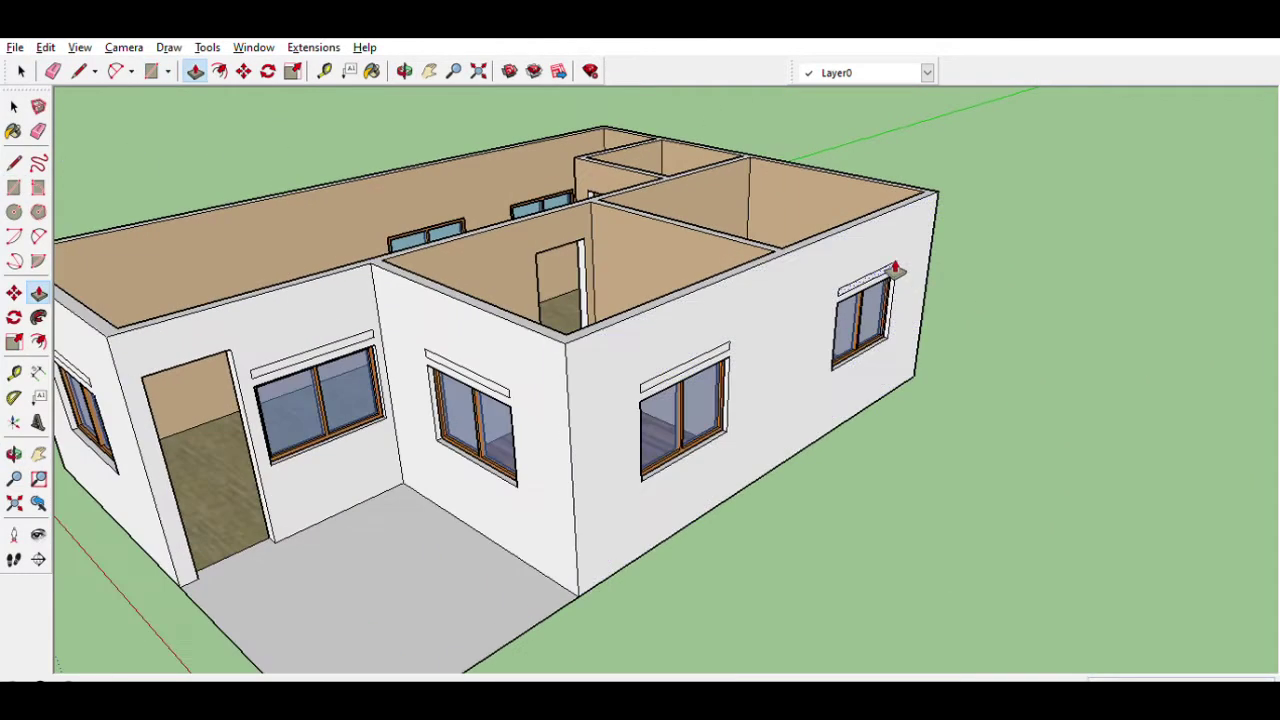
- Push/pull the three front window strips and two back-wall strips out to the same depth
double_click(690, 360)
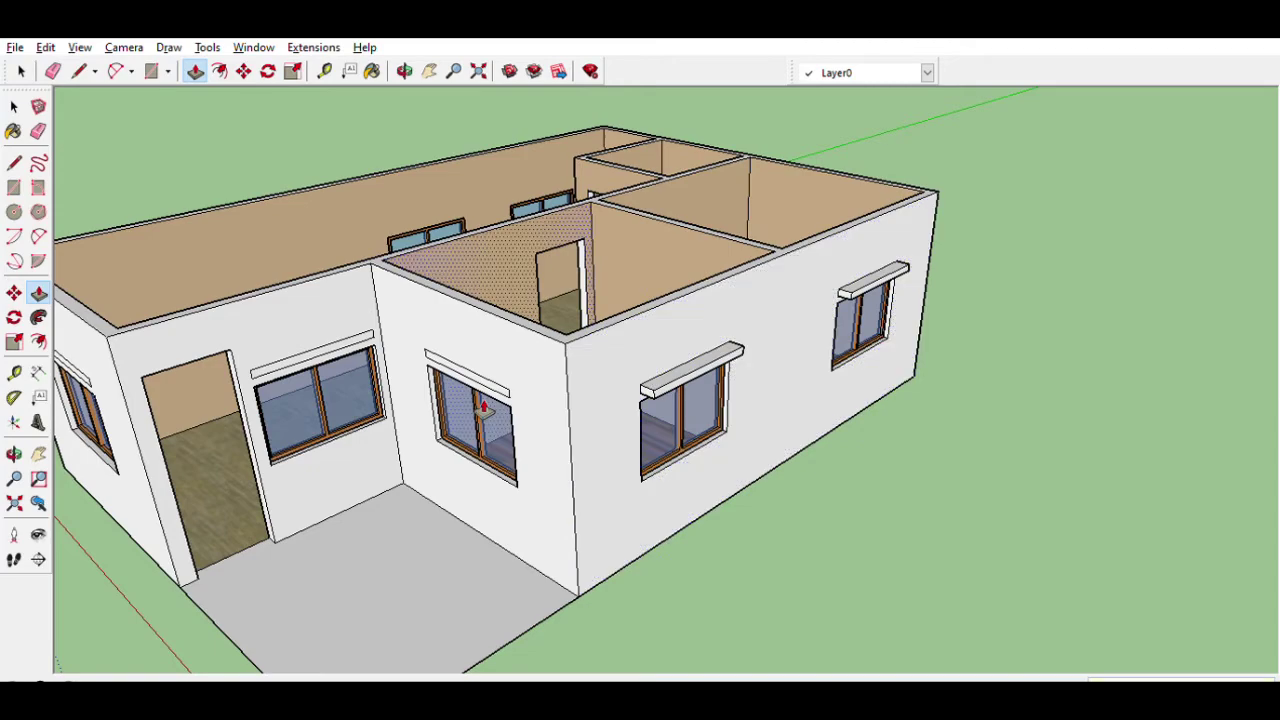
double_click(465, 378)
double_click(290, 357)
scroll(285, 357, "down", 3)
mouse_move(109, 509)
middle_mouse_down()
mouse_move(200, 380)
mouse_move(494, 400)
middle_mouse_up()
scroll(200, 380, "down", 3)
scroll(494, 400, "down", 3)
double_click(491, 404)
double_click(331, 386)
- Orbit around the house to check the window hoods on the left and front walls
scroll(331, 386, "down", 3)
mouse_move(331, 386)
middle_mouse_down()
mouse_move(16, 380)
mouse_move(683, 360)
middle_mouse_up()
scroll(683, 360, "up", 2)
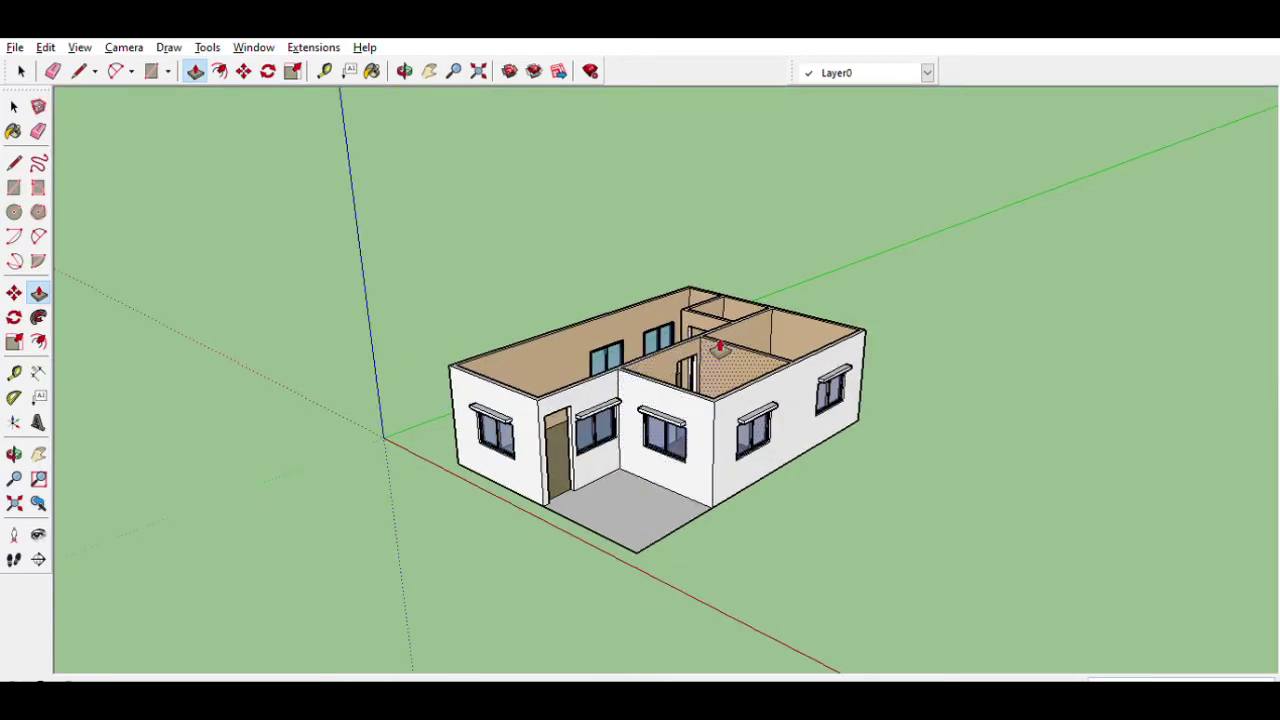
scroll(739, 390, "up", 1)
scroll(634, 457, "up", 1)
scroll(717, 391, "up", 1)
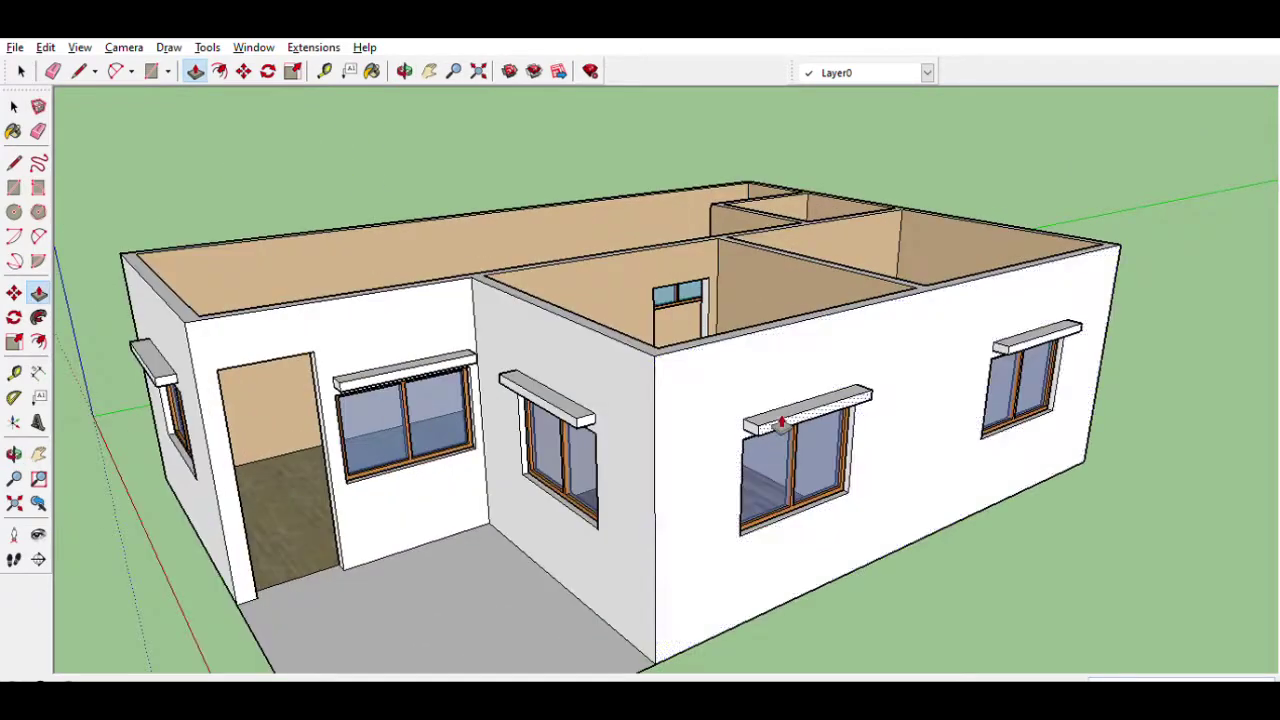
scroll(743, 400, "up", 2)
mouse_move(503, 417)
middle_mouse_down()
mouse_move(486, 417)
mouse_move(583, 432)
middle_mouse_up()
scroll(583, 432, "down", 2)
scroll(849, 534, "down", 2)
middle_click_drag(849, 534, 903, 514)
scroll(928, 438, "up", 3)
scroll(928, 438, "down", 2)
mouse_move(900, 437)
middle_mouse_down()
mouse_move(451, 480)
mouse_move(889, 300)
mouse_move(970, 402)
mouse_move(857, 423)
middle_mouse_up()
- Orbit and zoom from the front exterior round to the house's opposite side
mouse_move(791, 460)
middle_mouse_down()
mouse_move(355, 428)
mouse_move(120, 534)
middle_mouse_up()
scroll(560, 323, "up", 3)
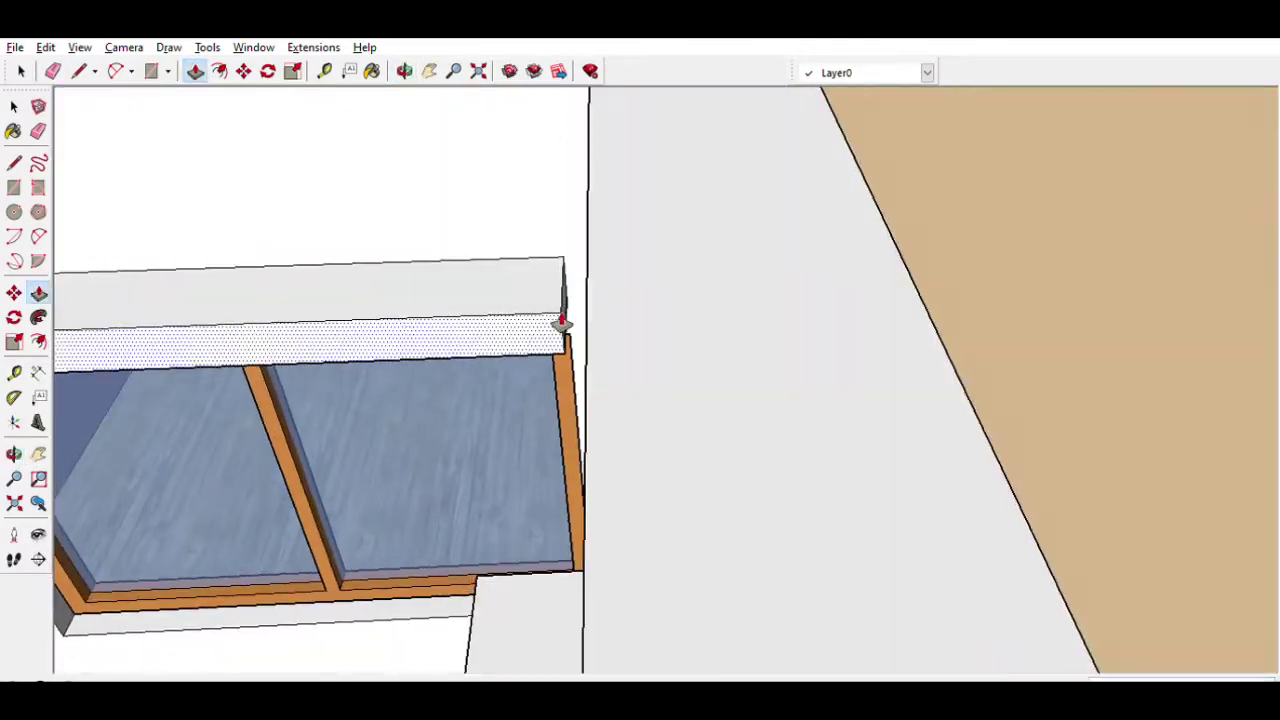
scroll(617, 294, "up", 2)
scroll(622, 390, "down", 3)
scroll(622, 390, "down", 3)
scroll(766, 420, "up", 3)
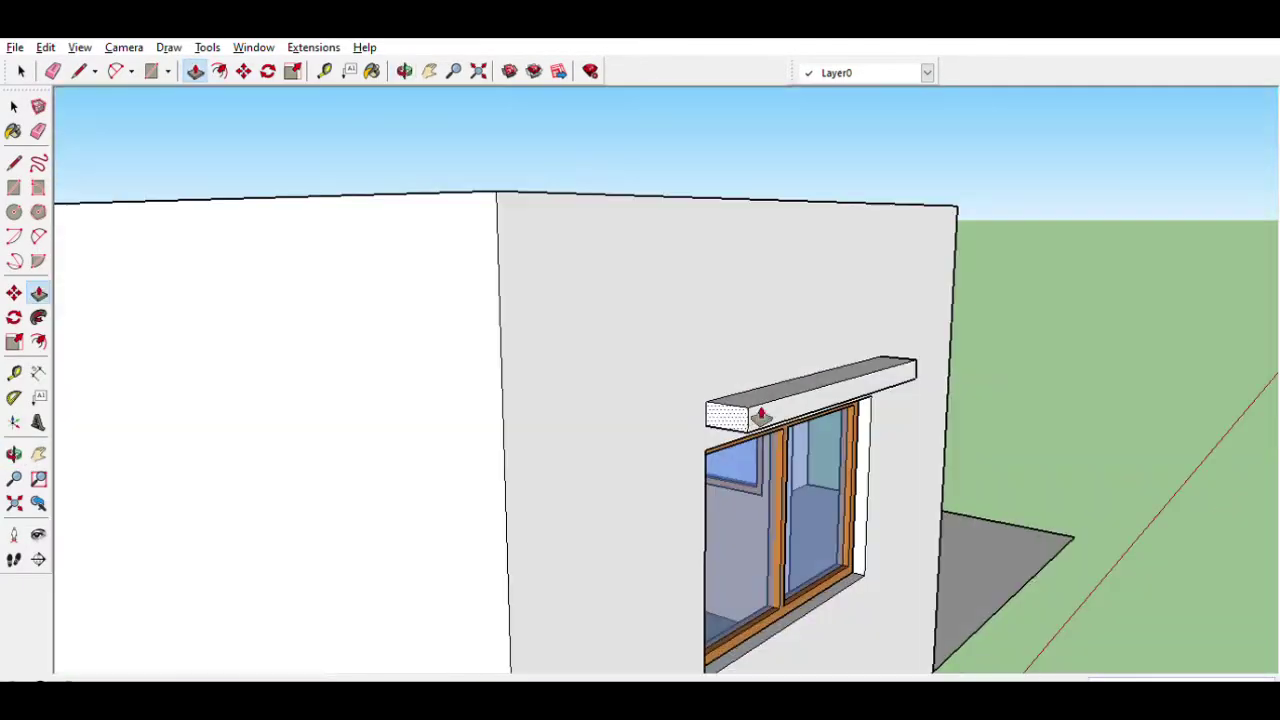
scroll(443, 443, "down", 3)
scroll(493, 403, "up", 3)
scroll(493, 403, "down", 2)
scroll(666, 377, "down", 2)
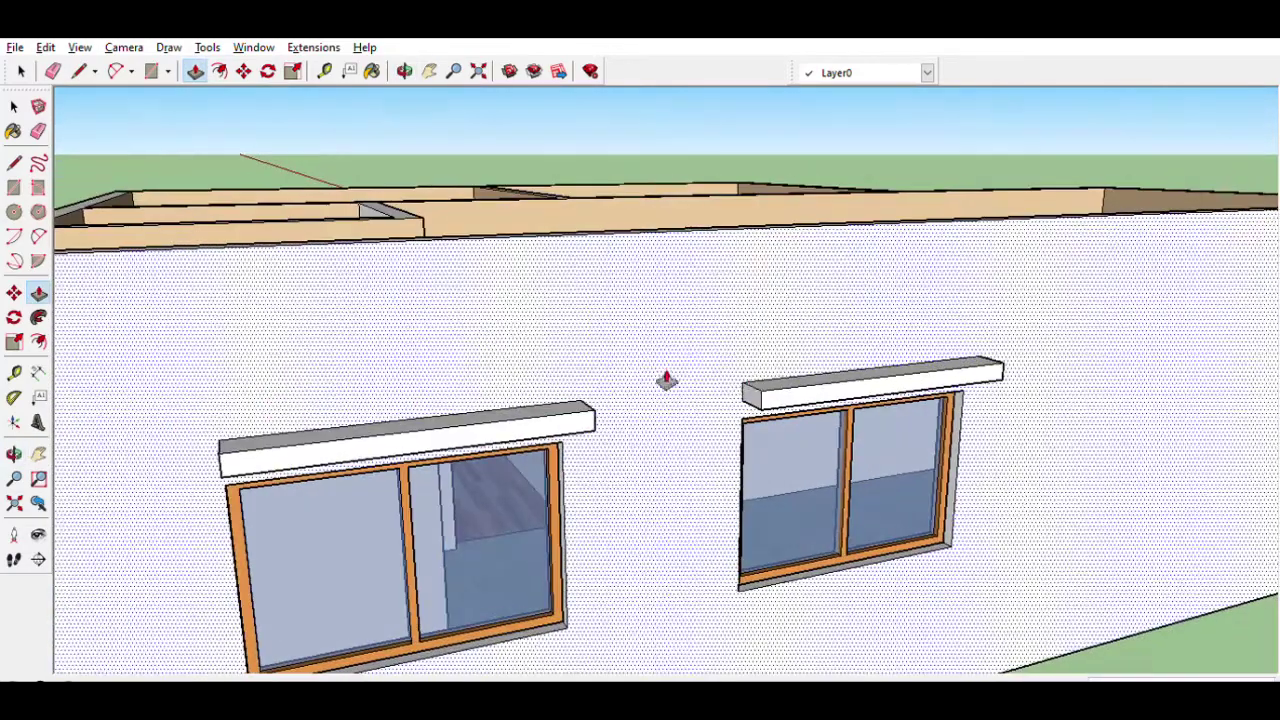
scroll(543, 423, "down", 2)
scroll(655, 432, "down", 4)
scroll(655, 432, "down", 3)
mouse_move(655, 432)
middle_mouse_down()
mouse_move(460, 483)
mouse_move(661, 120)
middle_mouse_up()
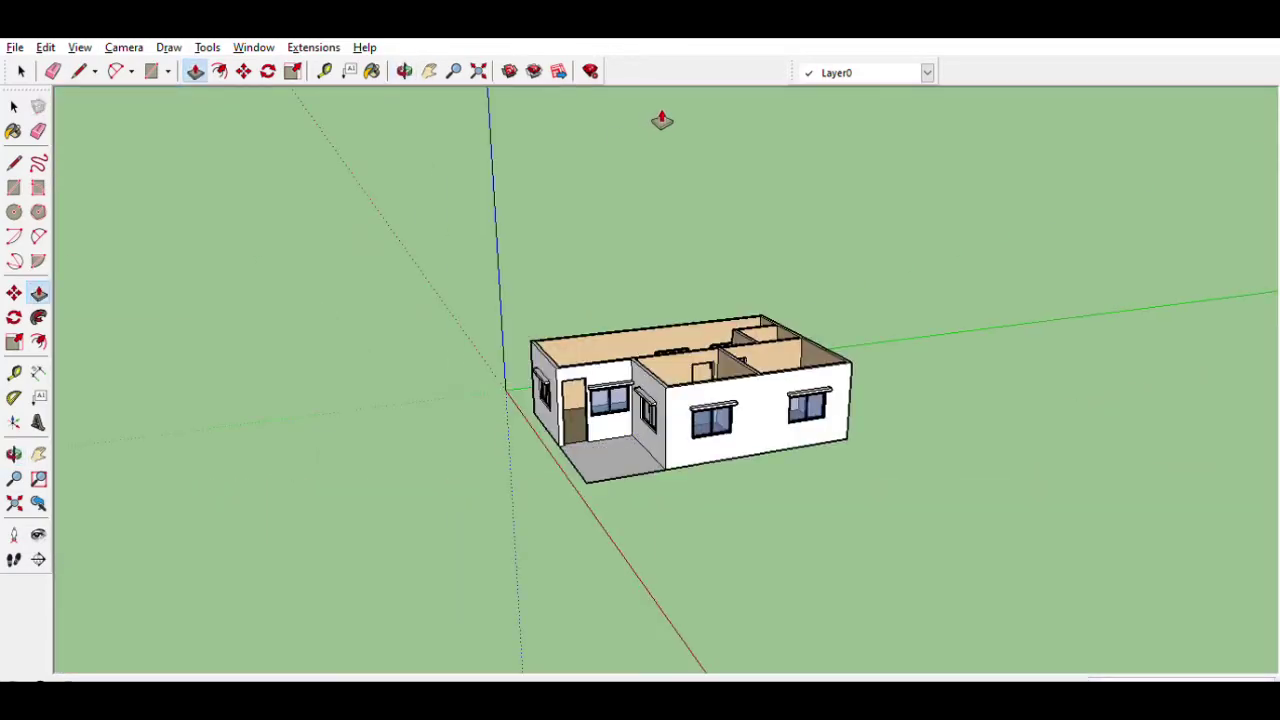
- Reframe the house in a smaller overall view and begin a small rectangle on the ground
left_click(14, 104)
mouse_move(600, 380)
middle_mouse_down()
mouse_move(650, 300)
mouse_move(749, 366)
middle_mouse_up()
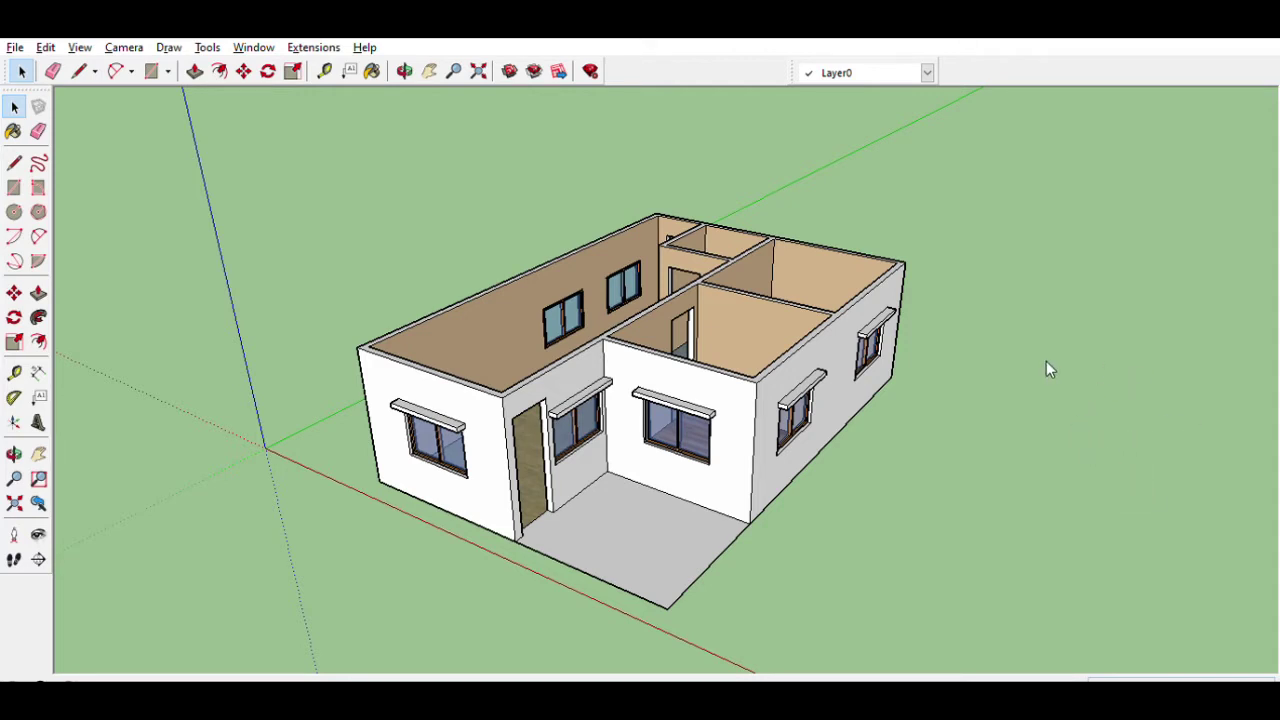
key("h")
middle_click_drag(126, 240, 333, 393)
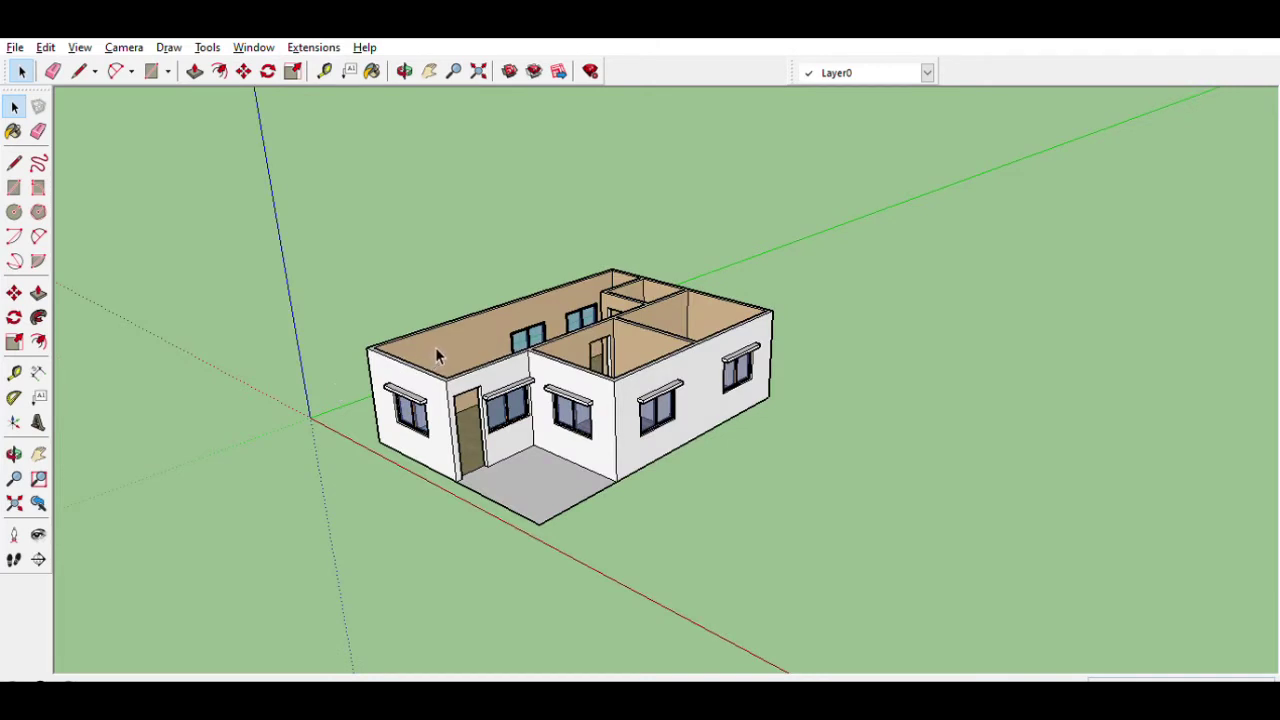
left_click(14, 187)
left_click_drag(350, 524, 282, 489)
left_click(38, 292)
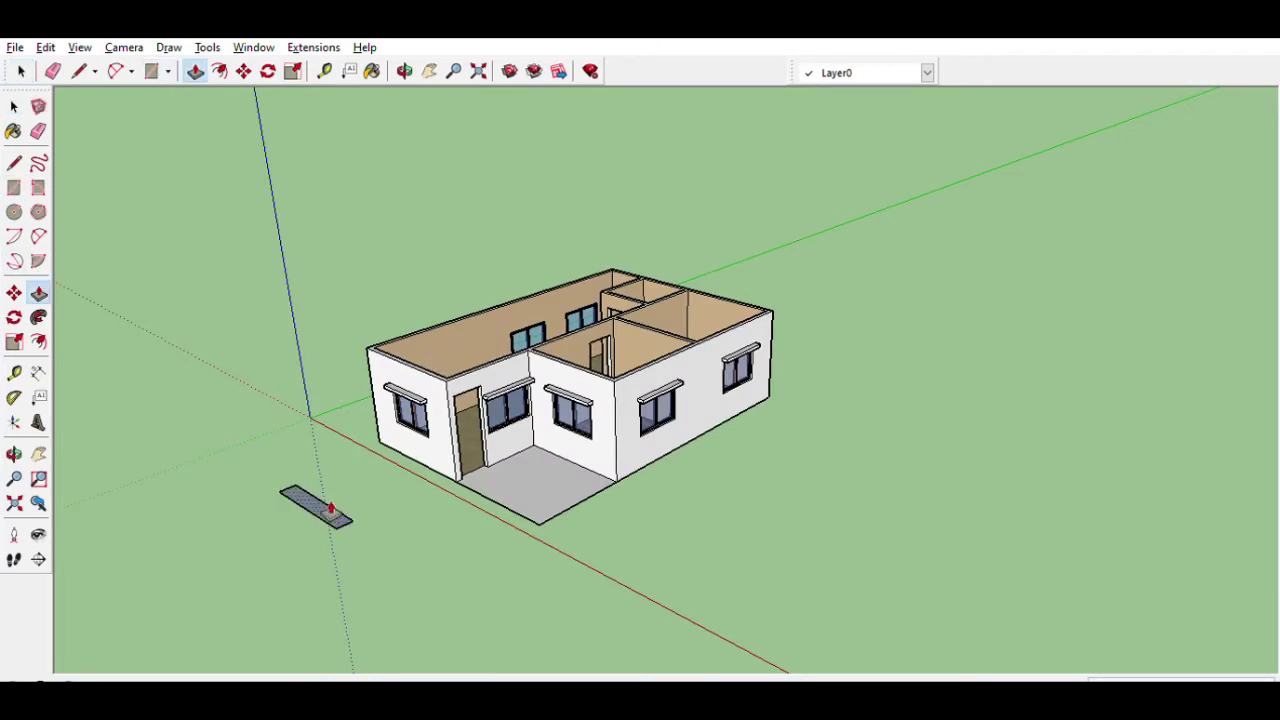
key("space")
left_click_drag(256, 436, 392, 580)
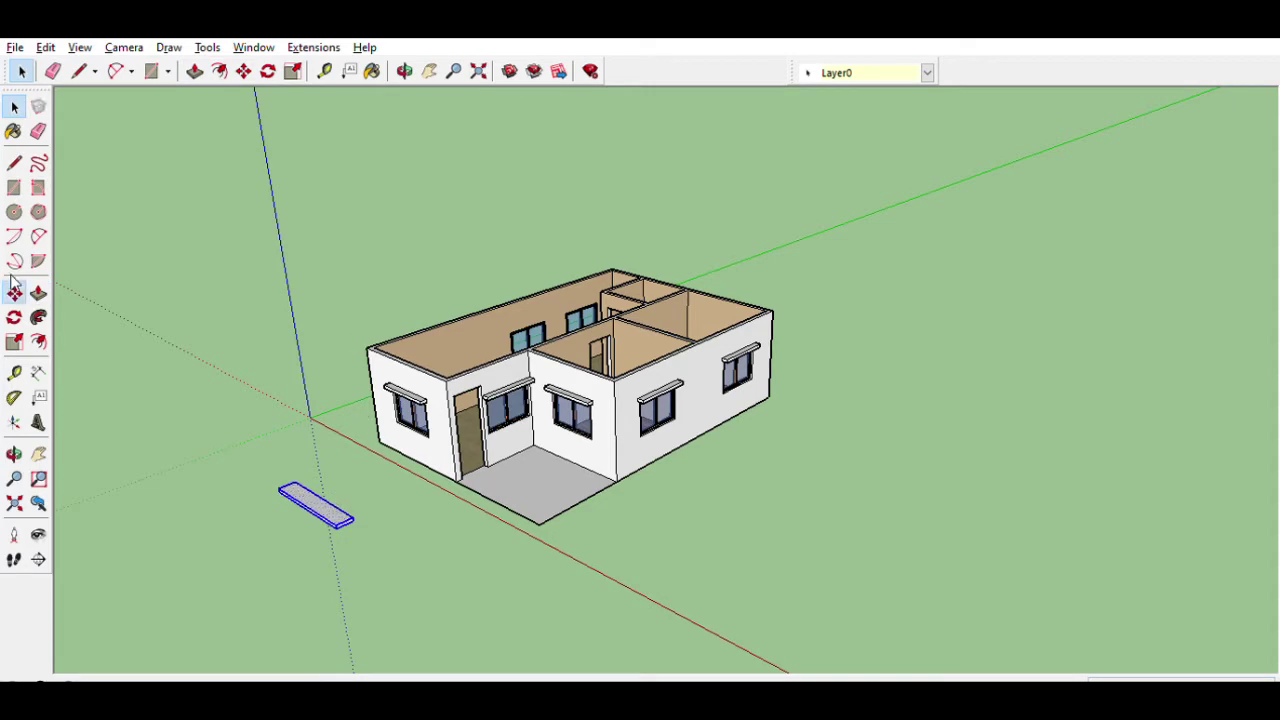
scroll(337, 517, "up", 3)
left_click_drag(337, 517, 514, 206)
scroll(423, 363, "down", 4)
scroll(465, 268, "up", 3)
key("space")
mouse_move(465, 268)
middle_mouse_down()
mouse_move(560, 286)
mouse_move(283, 346)
middle_mouse_up()
key("p")
scroll(894, 229, "up", 2)
left_click_drag(894, 229, 622, 556)
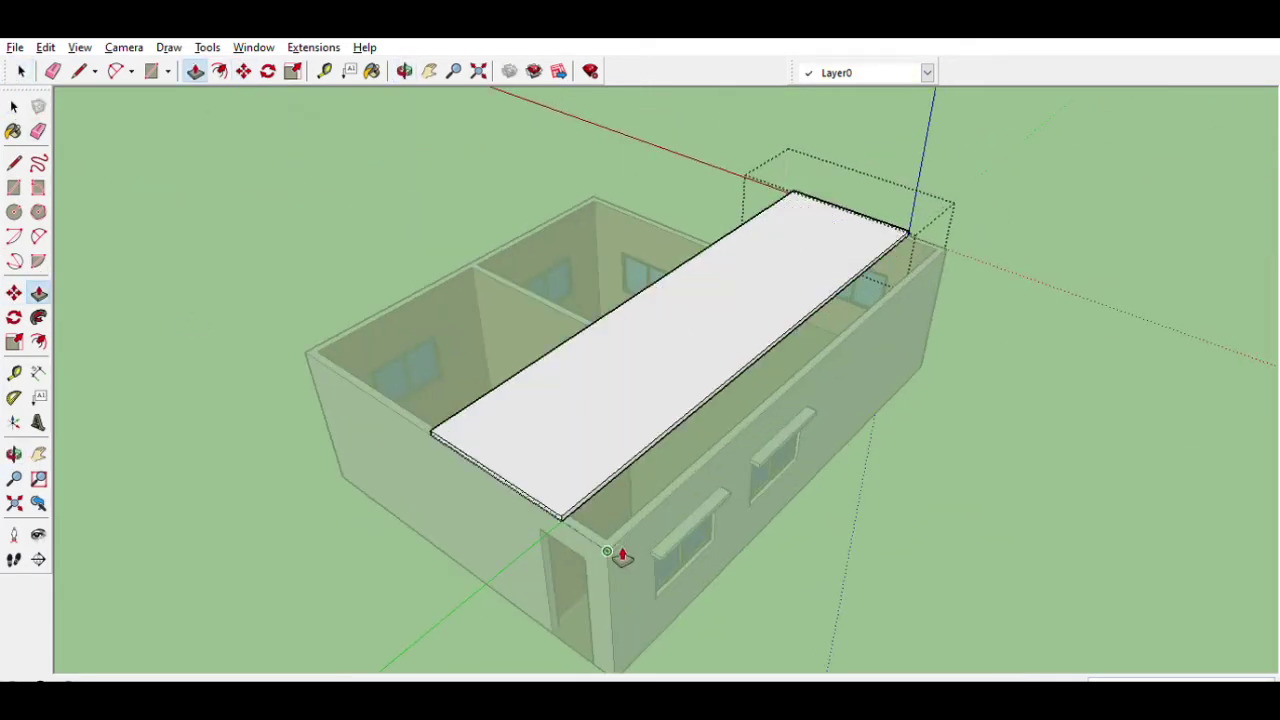
mouse_move(643, 531)
middle_mouse_down()
mouse_move(891, 263)
mouse_move(737, 429)
middle_mouse_up()
key("l")
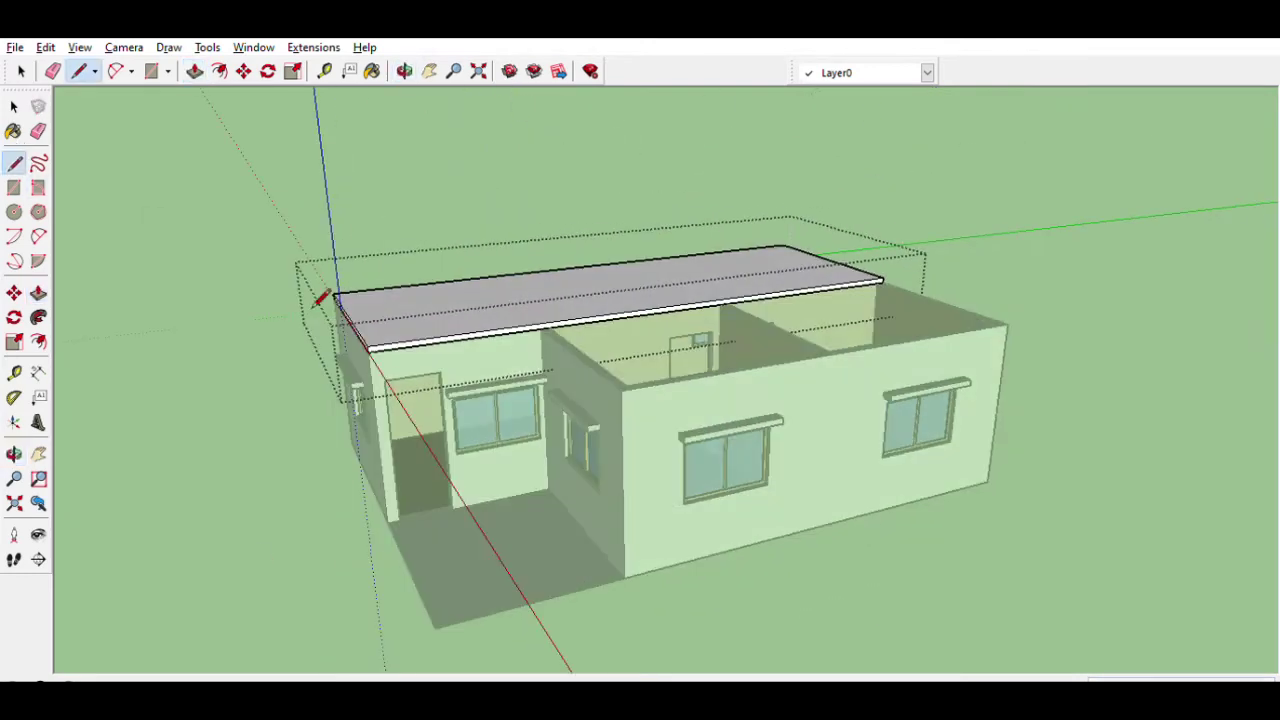
scroll(322, 297, "up", 2)
scroll(563, 380, "up", 4)
key("p")
scroll(606, 337, "up", 2)
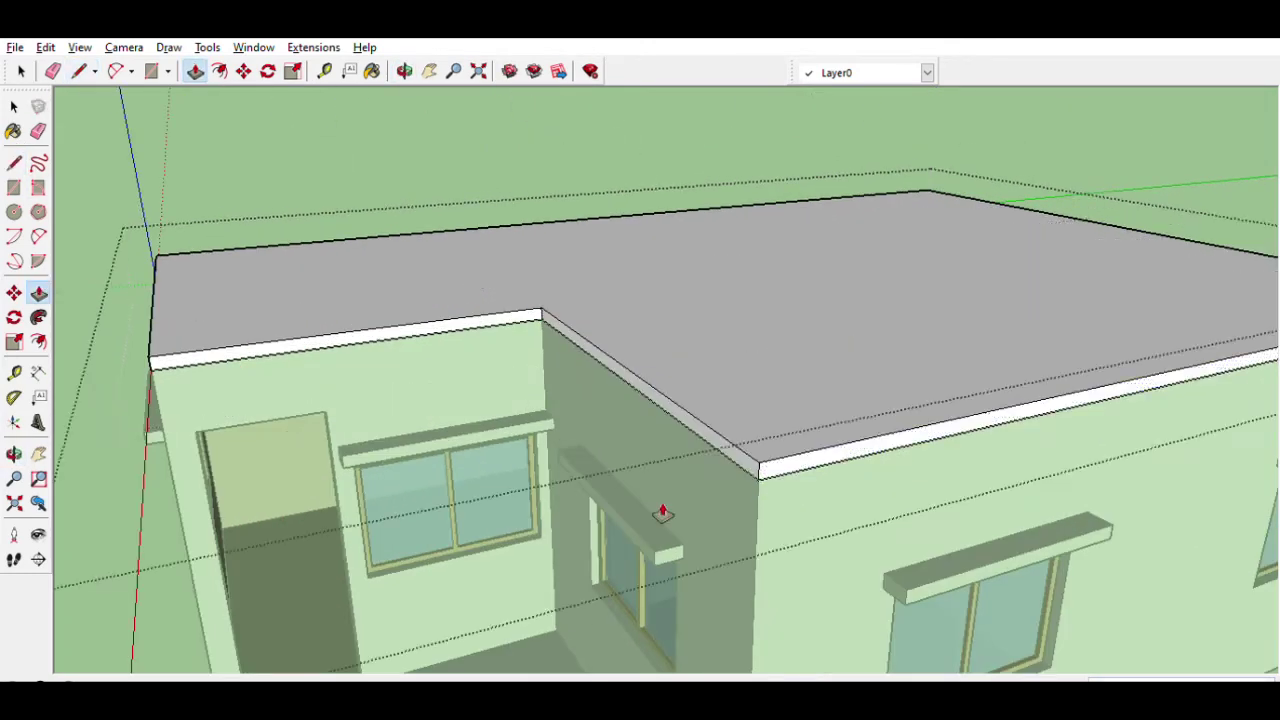
scroll(500, 443, "down", 6)
scroll(503, 443, "up", 3)
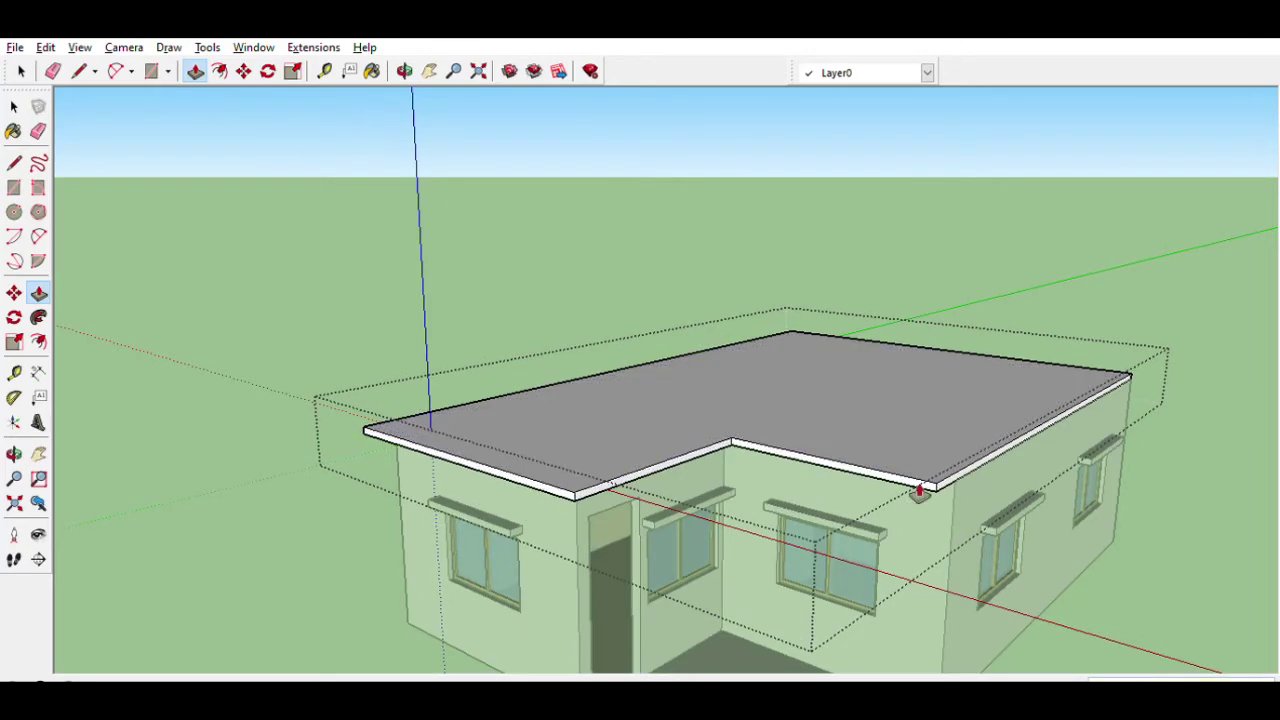
scroll(498, 514, "down", 2)
middle_click_drag(498, 514, 663, 506)
scroll(503, 486, "up", 3)
scroll(509, 466, "up", 2)
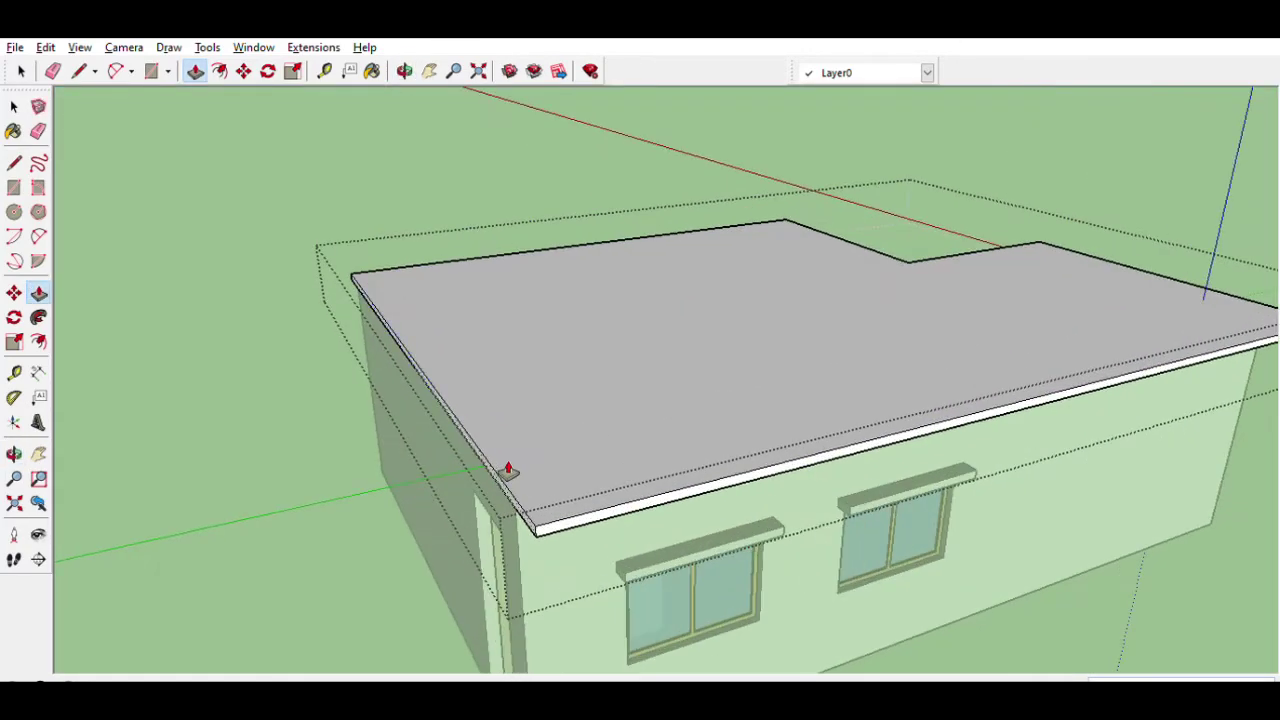
scroll(509, 466, "down", 5)
mouse_move(509, 466)
middle_mouse_down()
mouse_move(87, 460)
mouse_move(490, 406)
mouse_move(508, 506)
mouse_move(234, 334)
mouse_move(288, 94)
mouse_move(408, 423)
middle_mouse_up()
key("p")
scroll(543, 343, "up", 3)
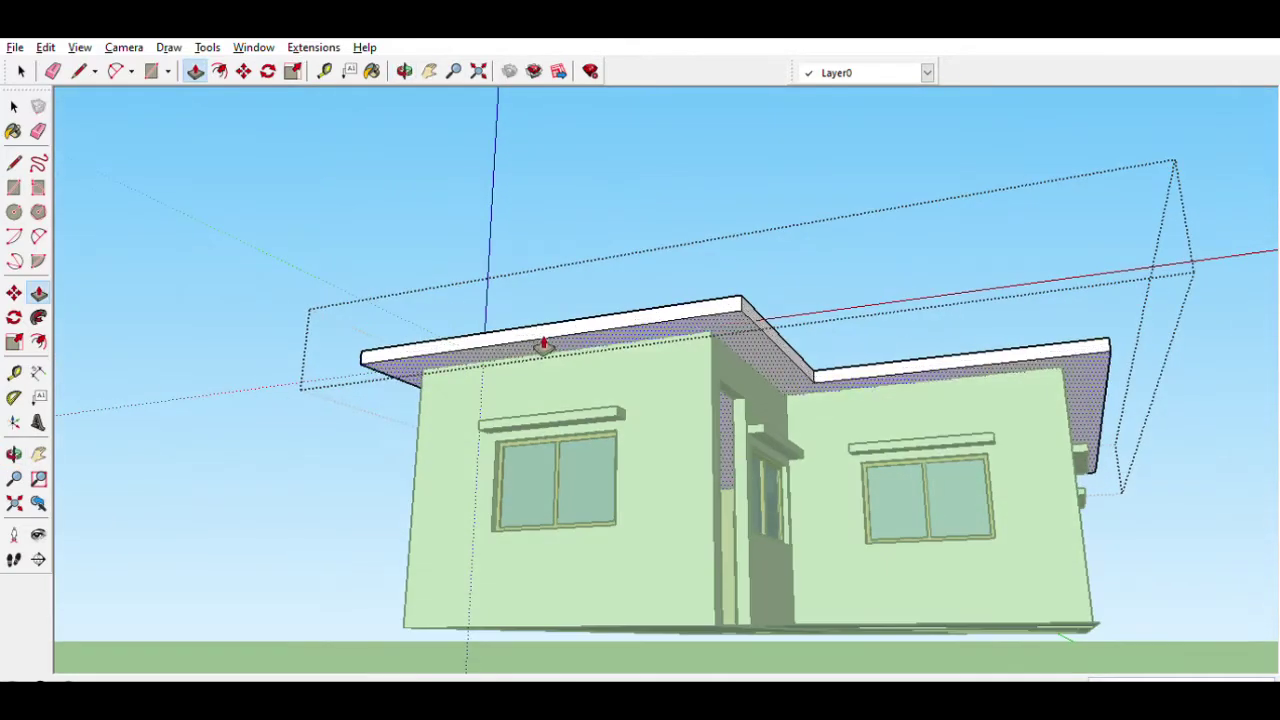
mouse_move(543, 343)
middle_mouse_down()
mouse_move(423, 517)
mouse_move(490, 445)
middle_mouse_up()
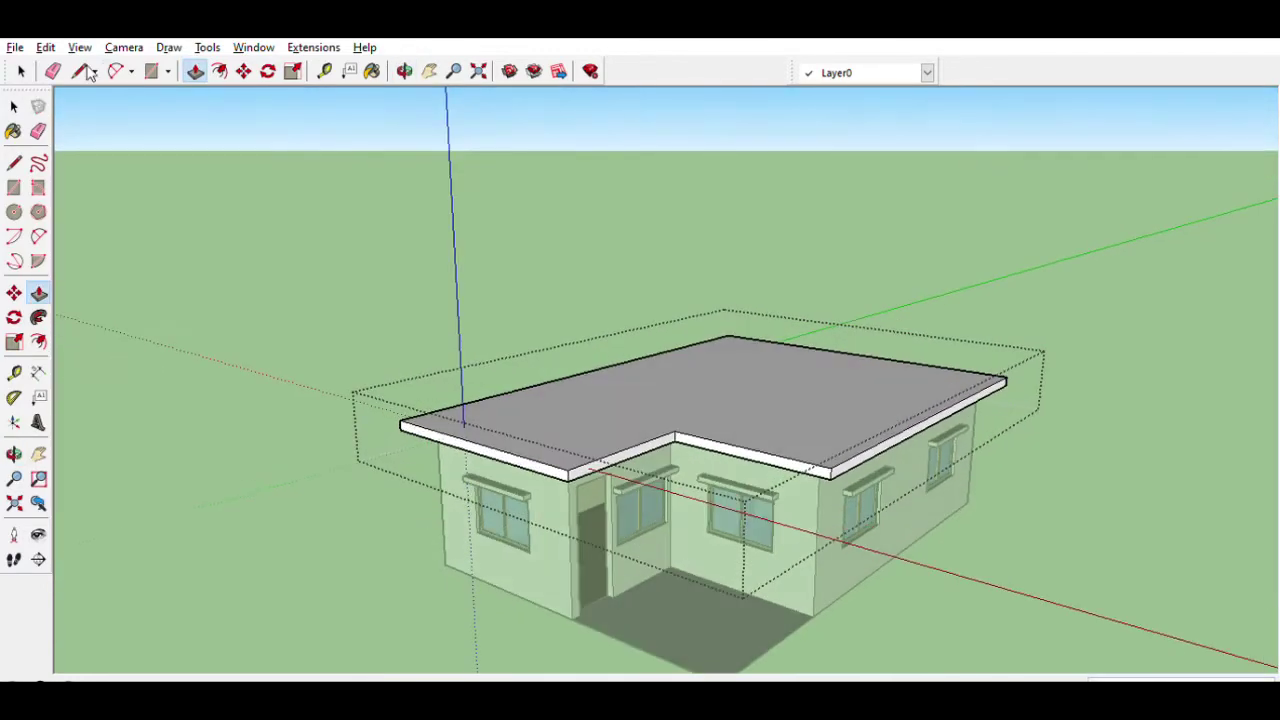
- Draw a first triangular gable profile at the roof corner and erase its sloped edge
key("l")
left_click(474, 352)
left_click(571, 468)
middle_click_drag(571, 468, 470, 443)
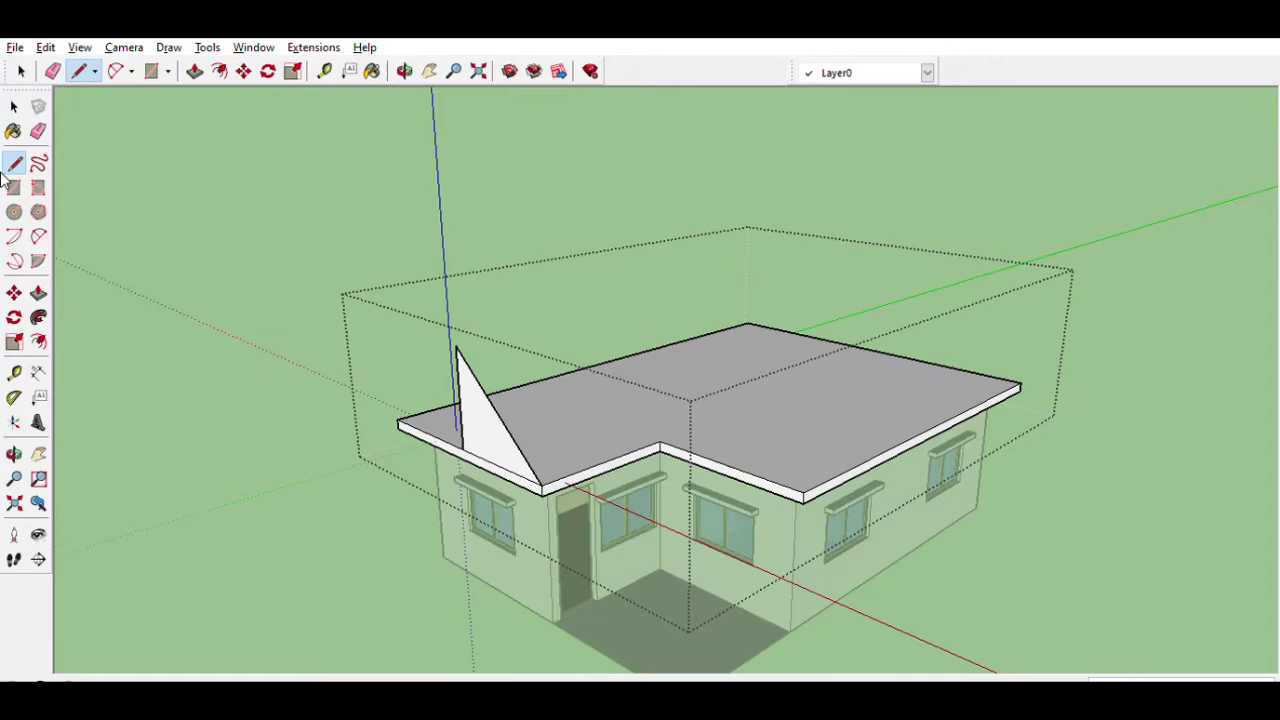
key("space")
mouse_move(491, 408)
middle_mouse_down()
mouse_move(646, 286)
mouse_move(548, 297)
mouse_move(529, 371)
middle_mouse_up()
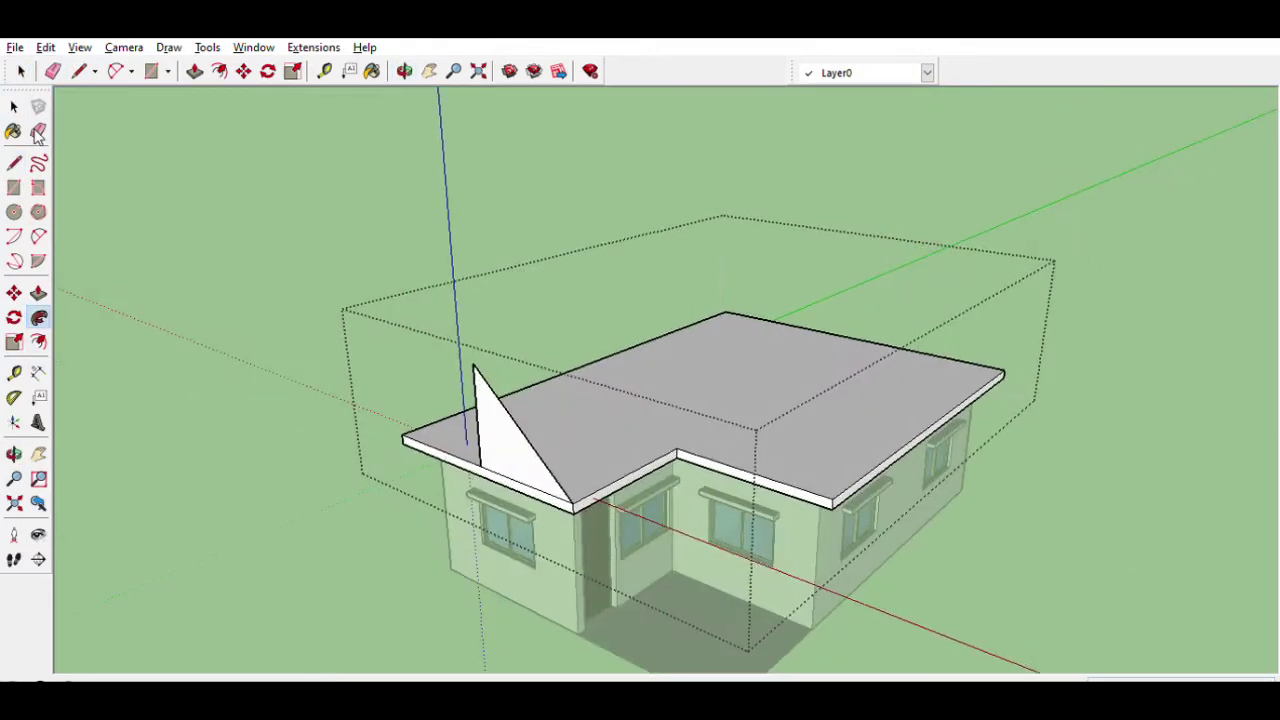
left_click(38, 132)
left_click(468, 378)
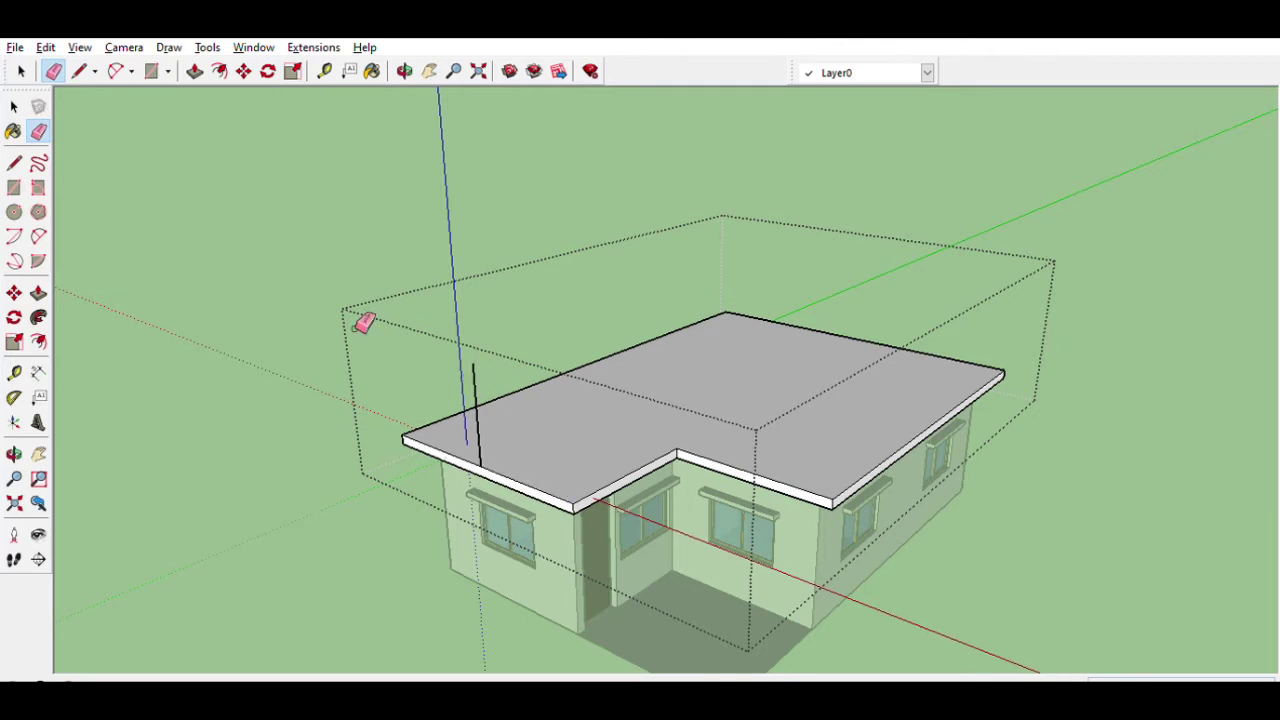
- Redraw the gable triangle from the wall corner down to the roof edge
key("l")
left_click(475, 362)
left_click(572, 505)
scroll(605, 333, "up", 2)
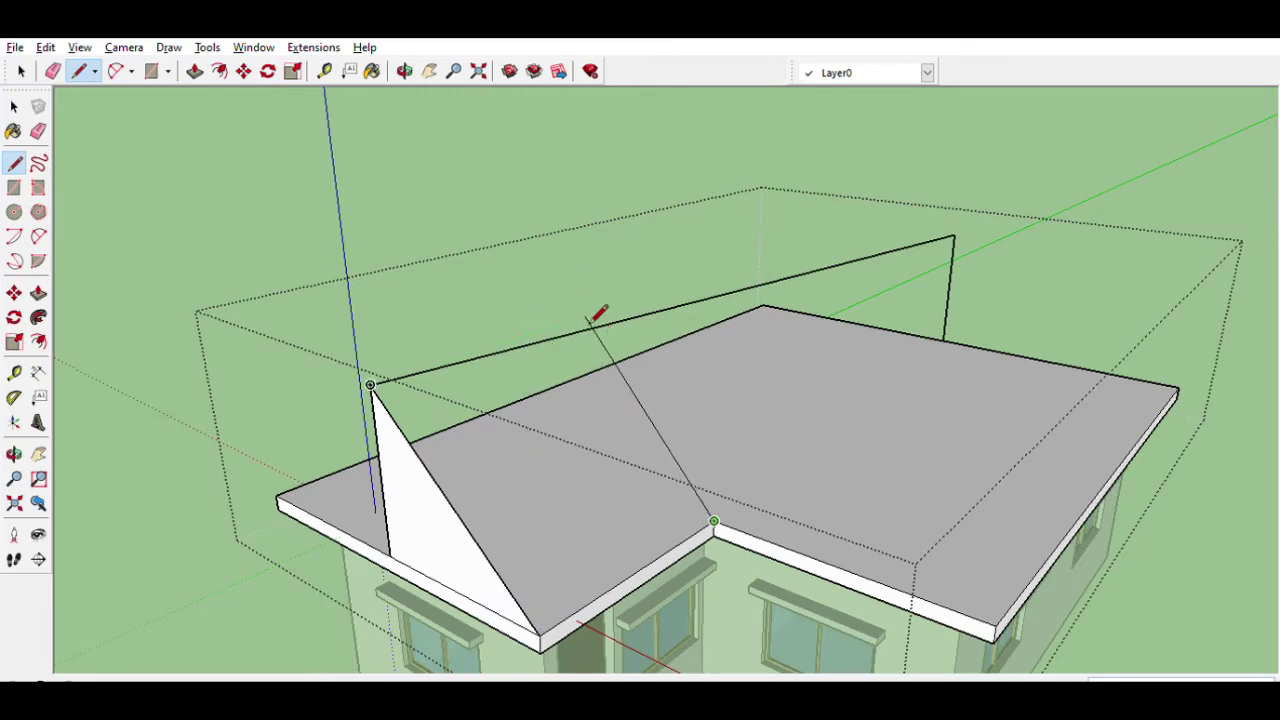
left_click(590, 329)
mouse_move(677, 357)
middle_mouse_down()
mouse_move(606, 429)
mouse_move(637, 470)
middle_mouse_up()
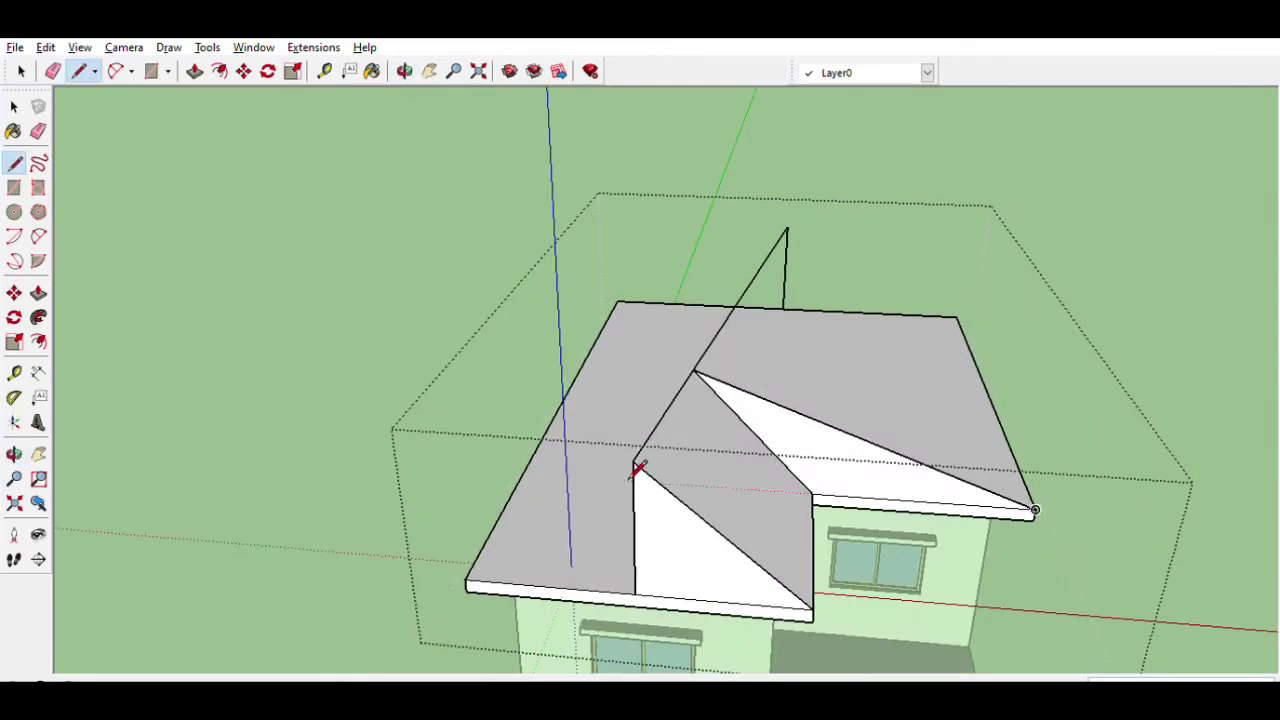
key("e")
mouse_move(812, 332)
middle_mouse_down()
mouse_move(700, 443)
mouse_move(718, 470)
middle_mouse_up()
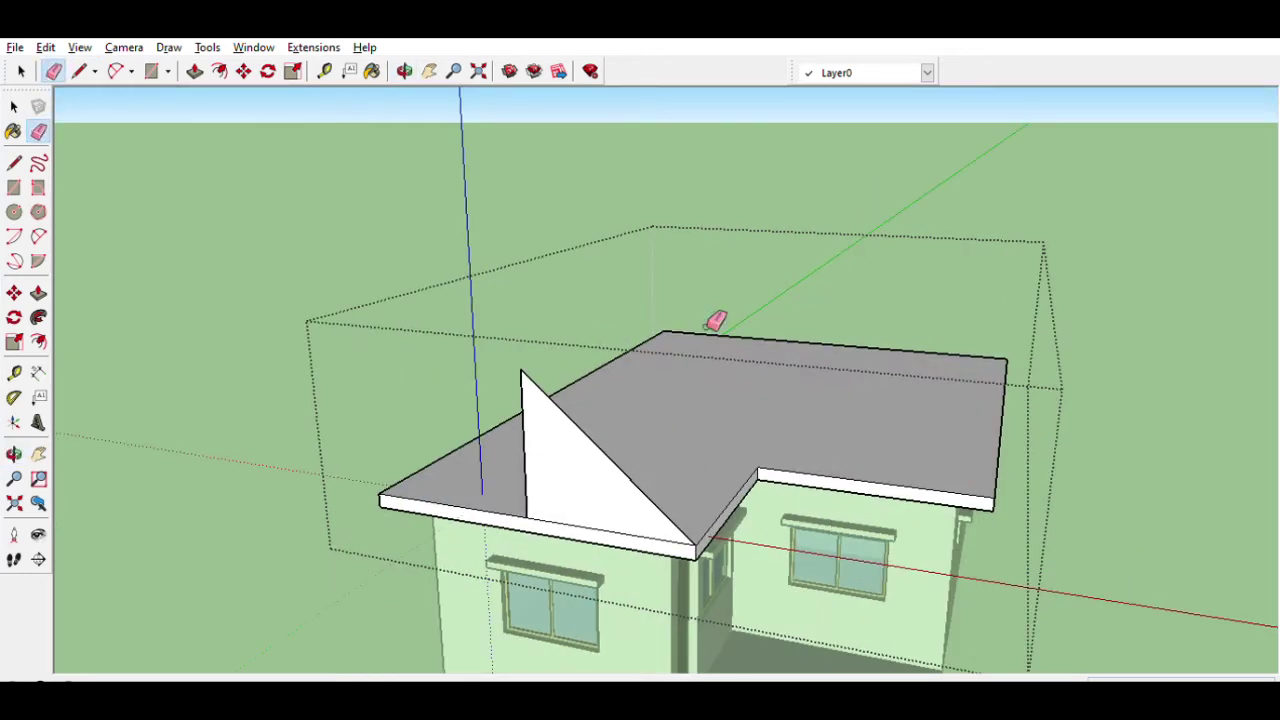
- Complete the gable face and sweep it around the roof with Follow Me, then undo the result
key("l")
left_click(379, 497)
left_click(520, 374)
key("e")
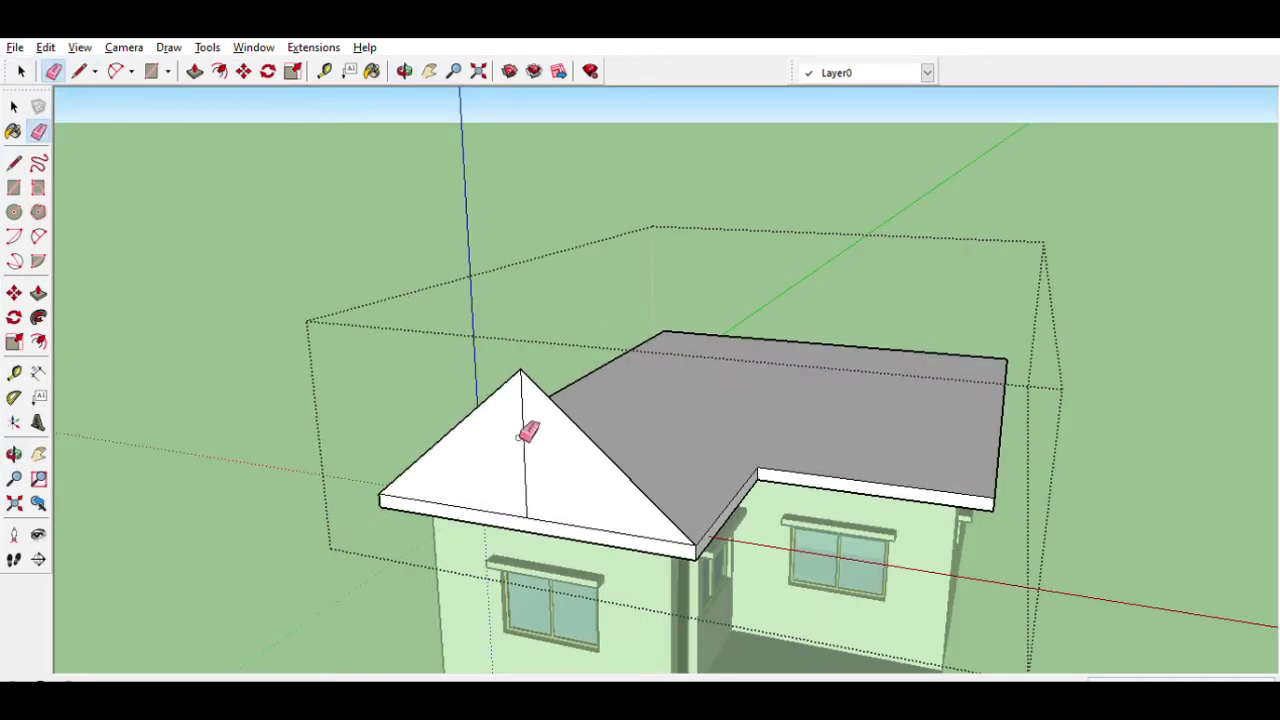
left_click(20, 70)
left_click(737, 414)
left_click(38, 317)
left_click(591, 514)
mouse_move(591, 514)
middle_mouse_down()
mouse_move(443, 371)
mouse_move(1048, 260)
mouse_move(700, 280)
mouse_move(671, 300)
mouse_move(571, 286)
mouse_move(560, 400)
middle_mouse_up()
key("ctrl+z")
mouse_move(400, 400)
middle_mouse_down()
mouse_move(508, 408)
mouse_move(586, 563)
mouse_move(885, 428)
middle_mouse_up()
- Draw a new vertical gable triangle on the roof edge and sweep it into a hip roof
key("r")
key("l")
left_click(800, 459)
left_click(805, 350)
left_click(732, 566)
middle_click_drag(467, 320, 575, 505)
key("space")
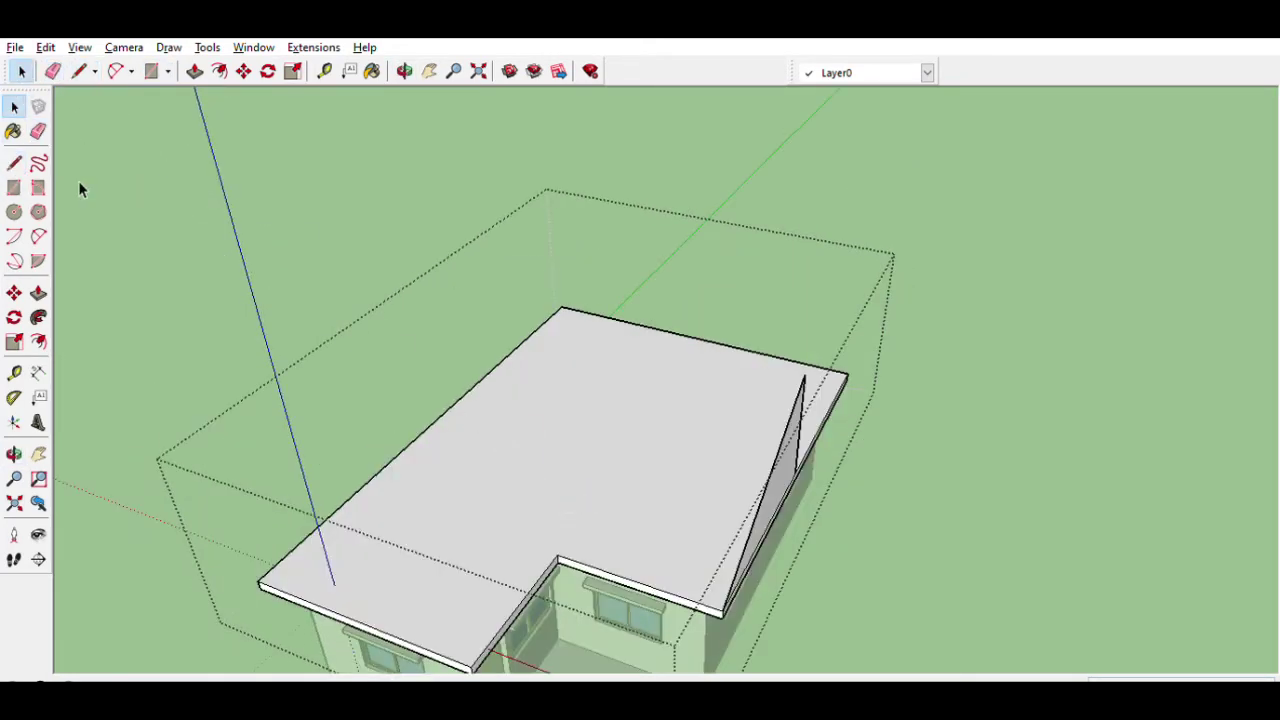
left_click(785, 450)
middle_click_drag(777, 500, 879, 495)
key("space")
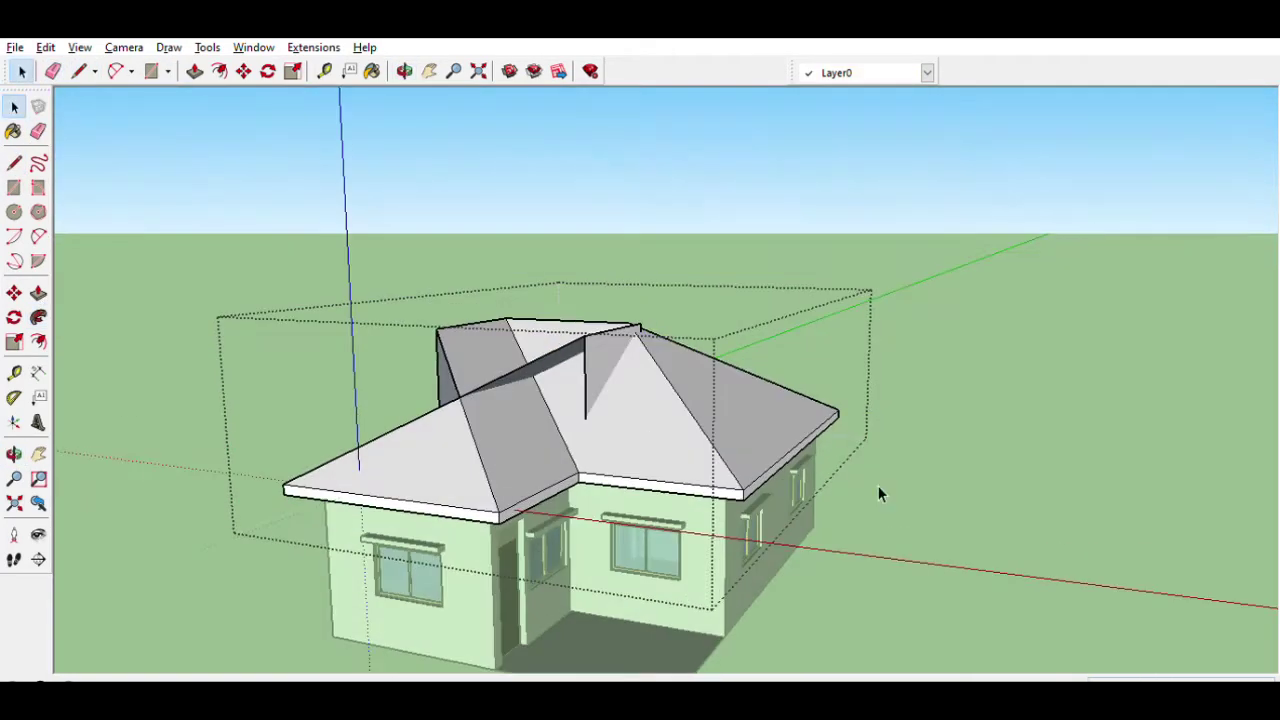
- Erase the two stray diagonal edges near the hip roof apex
mouse_move(537, 278)
middle_mouse_down()
mouse_move(643, 406)
mouse_move(558, 510)
middle_mouse_up()
mouse_move(792, 316)
middle_mouse_down()
mouse_move(366, 491)
mouse_move(551, 249)
mouse_move(697, 240)
middle_mouse_up()
key("e")
mouse_move(579, 270)
middle_mouse_down()
mouse_move(603, 394)
mouse_move(752, 290)
mouse_move(750, 145)
middle_mouse_up()
left_click(752, 290)
scroll(752, 290, "up", 5)
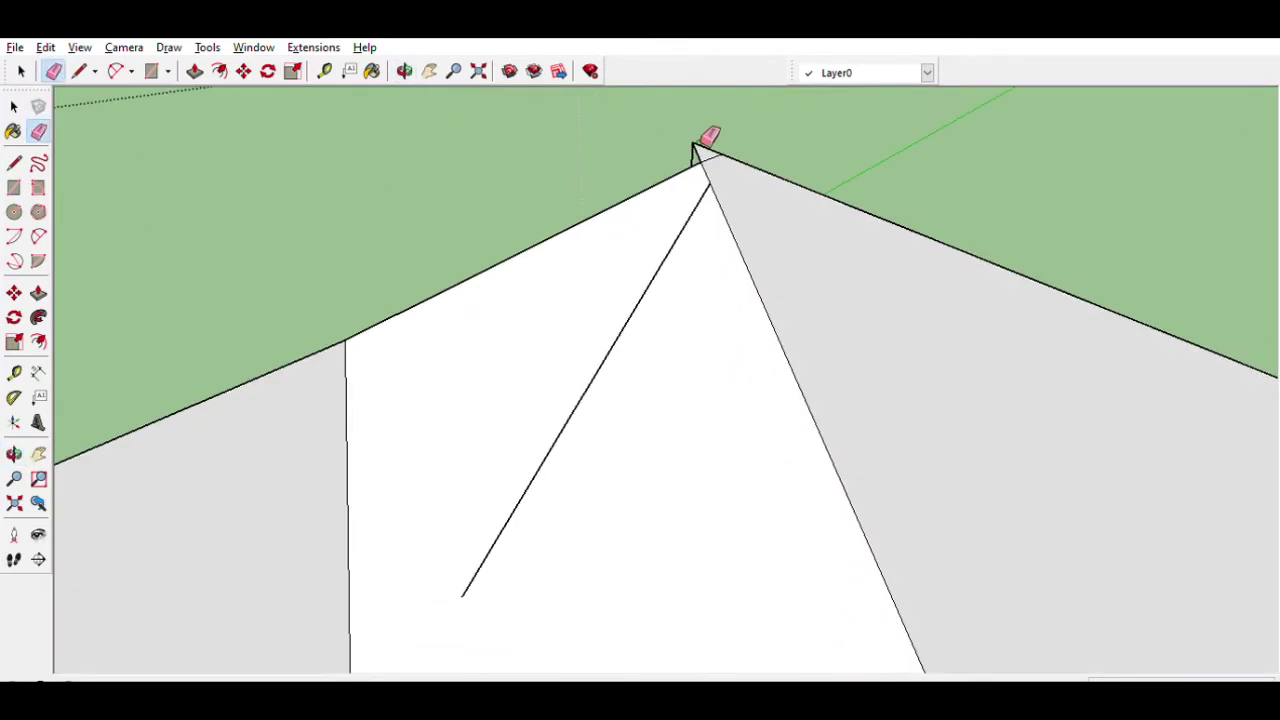
left_click(706, 212)
scroll(714, 209, "down", 5)
- Orbit around the house and under the eave to check for remaining stray roof edges
mouse_move(563, 429)
middle_mouse_down()
mouse_move(500, 300)
mouse_move(294, 400)
middle_mouse_up()
key("p")
scroll(455, 428, "up", 3)
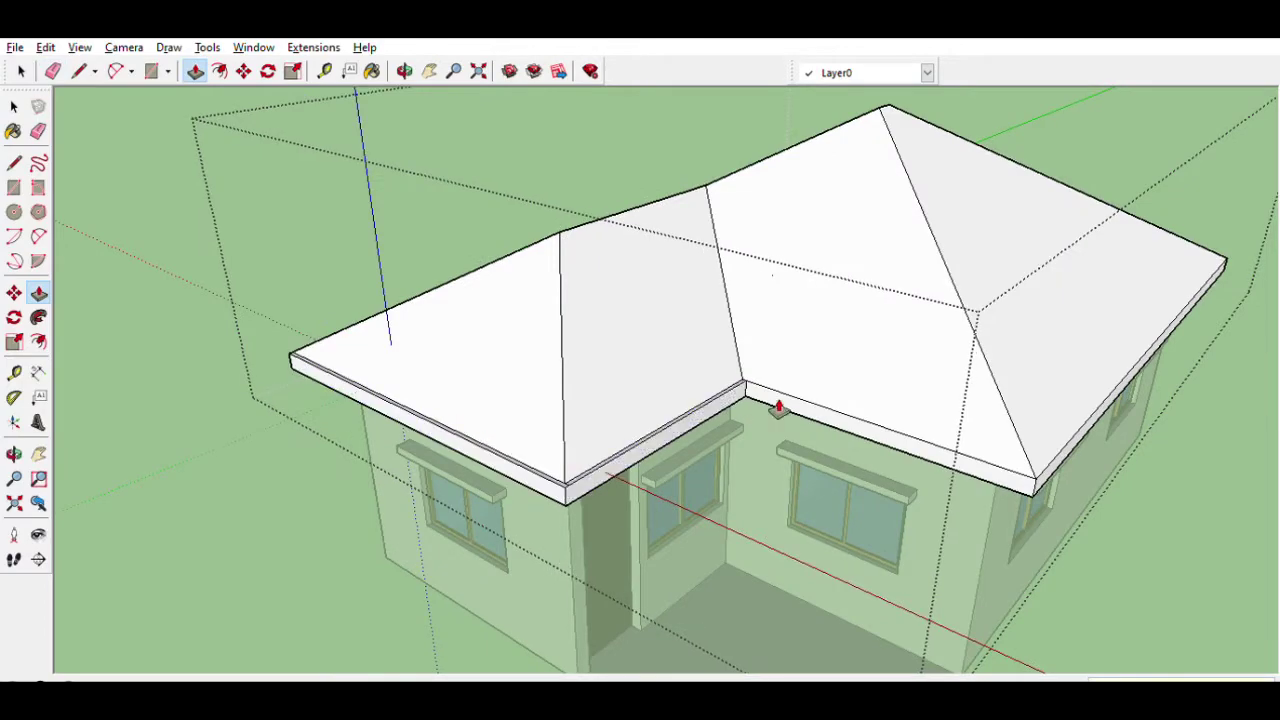
scroll(626, 346, "down", 3)
mouse_move(626, 346)
middle_mouse_down()
mouse_move(628, 490)
mouse_move(646, 394)
middle_mouse_up()
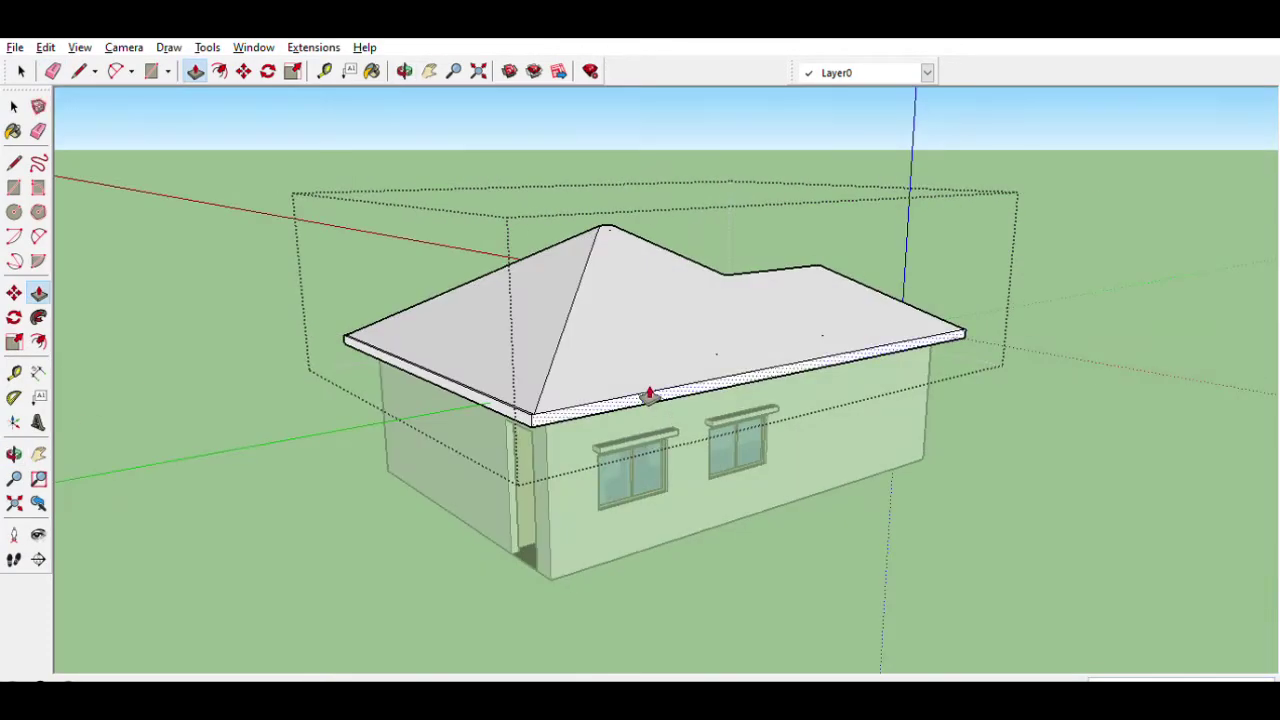
scroll(646, 394, "up", 3)
key("e")
scroll(617, 477, "up", 3)
scroll(748, 590, "up", 3)
scroll(94, 643, "down", 5)
scroll(240, 474, "up", 5)
middle_click_drag(240, 474, 749, 437)
scroll(749, 437, "down", 4)
scroll(449, 445, "up", 5)
scroll(449, 445, "down", 3)
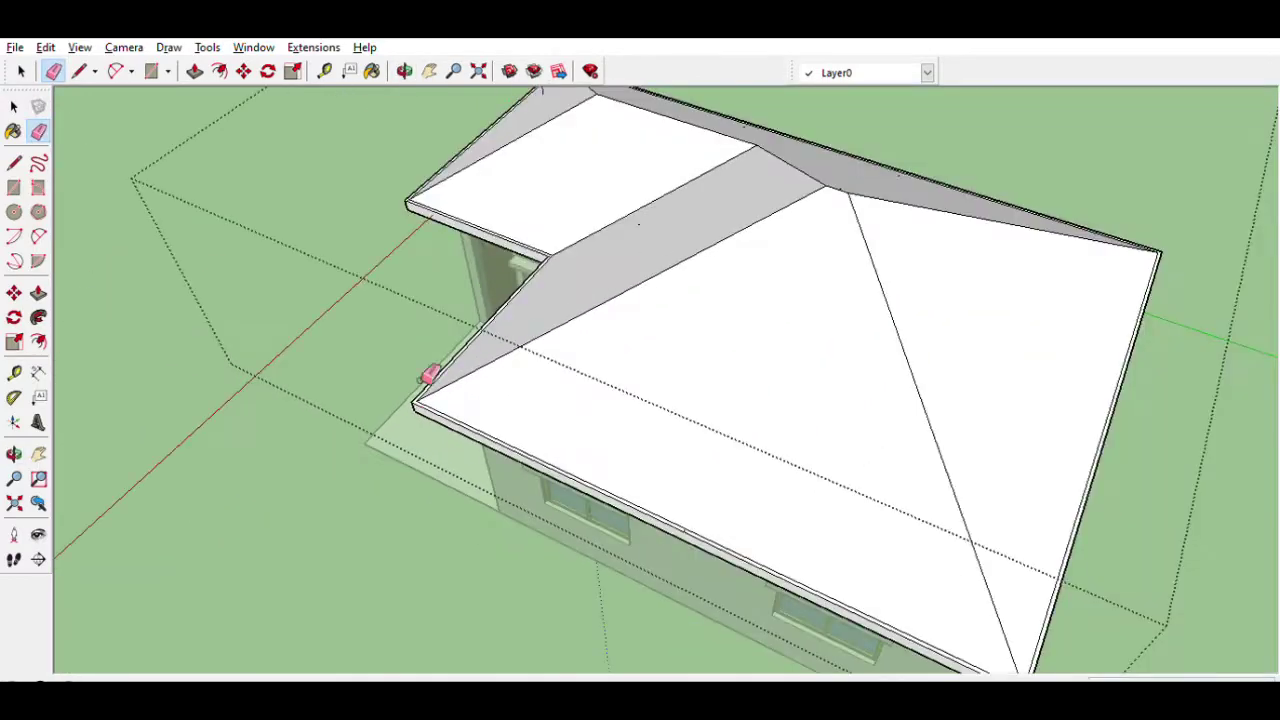
scroll(429, 371, "up", 5)
mouse_move(517, 352)
middle_mouse_down()
mouse_move(611, 371)
mouse_move(449, 445)
mouse_move(500, 423)
mouse_move(420, 371)
mouse_move(137, 366)
mouse_move(444, 254)
mouse_move(480, 357)
middle_mouse_up()
scroll(137, 366, "down", 5)
scroll(480, 357, "up", 3)
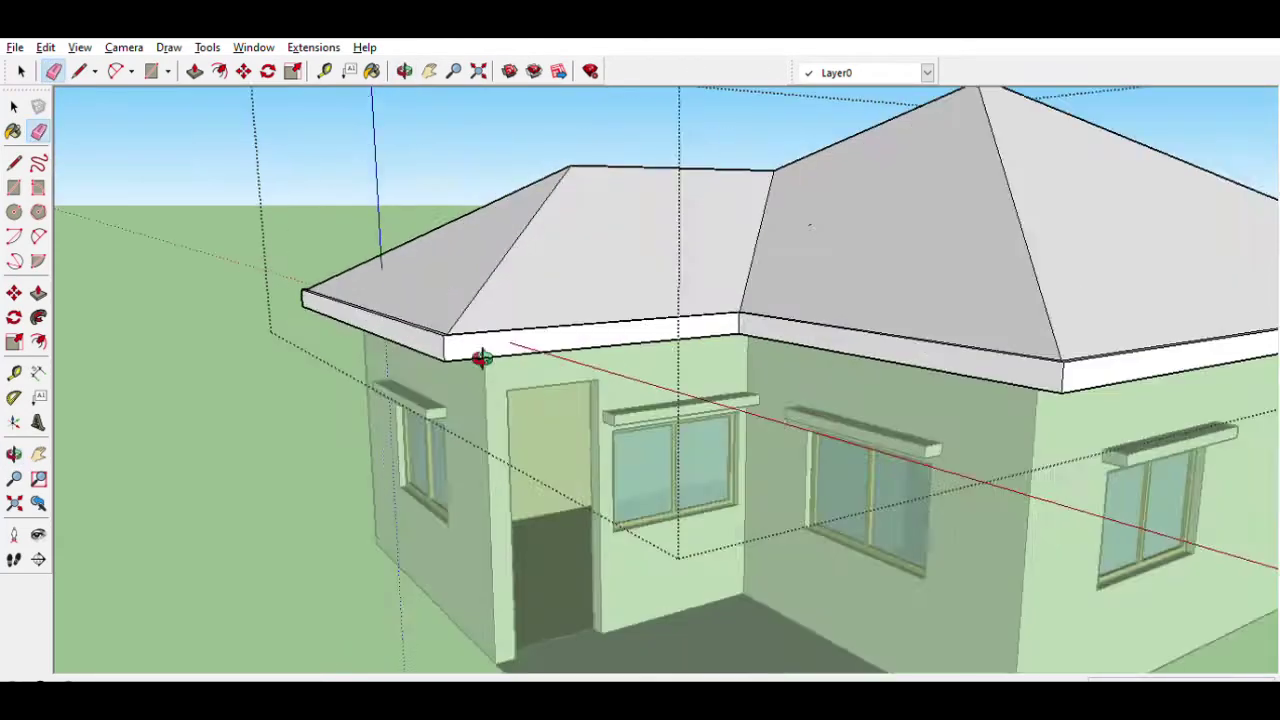
- Draw the cornice profile outline on the eave end
scroll(450, 350, "up", 2)
scroll(430, 345, "up", 2)
scroll(416, 342, "up", 2)
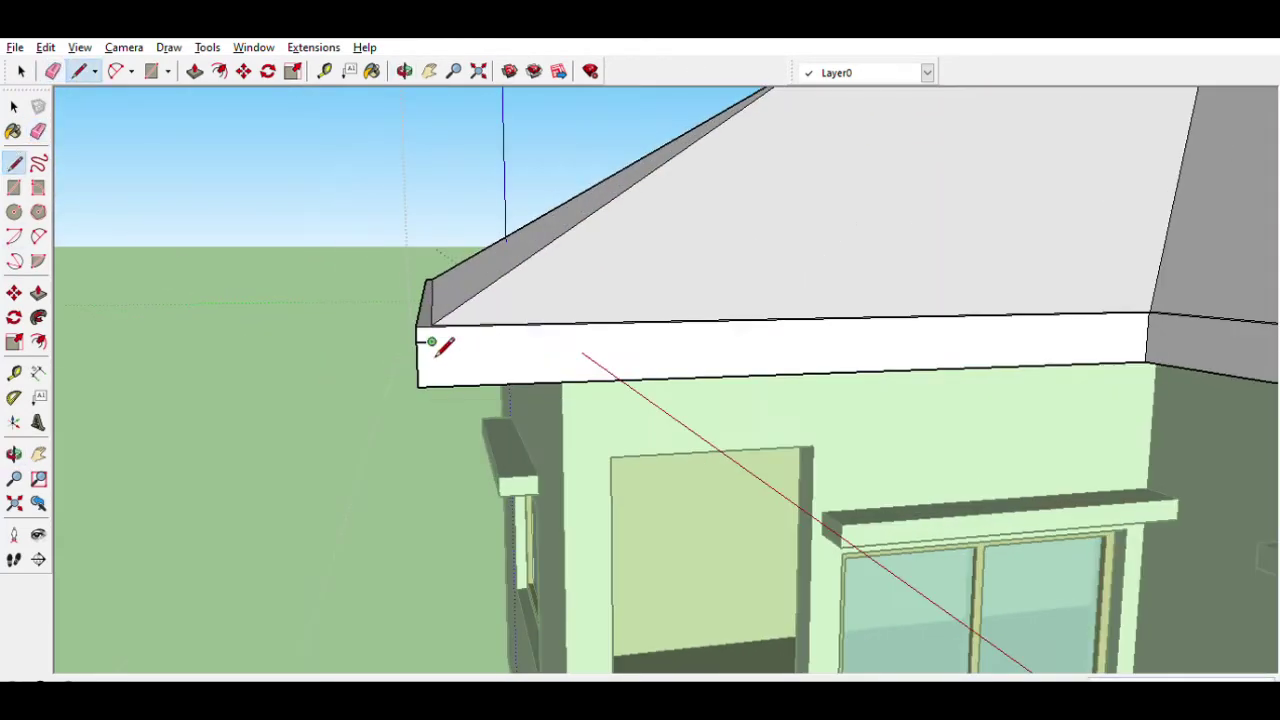
scroll(445, 378, "up", 2)
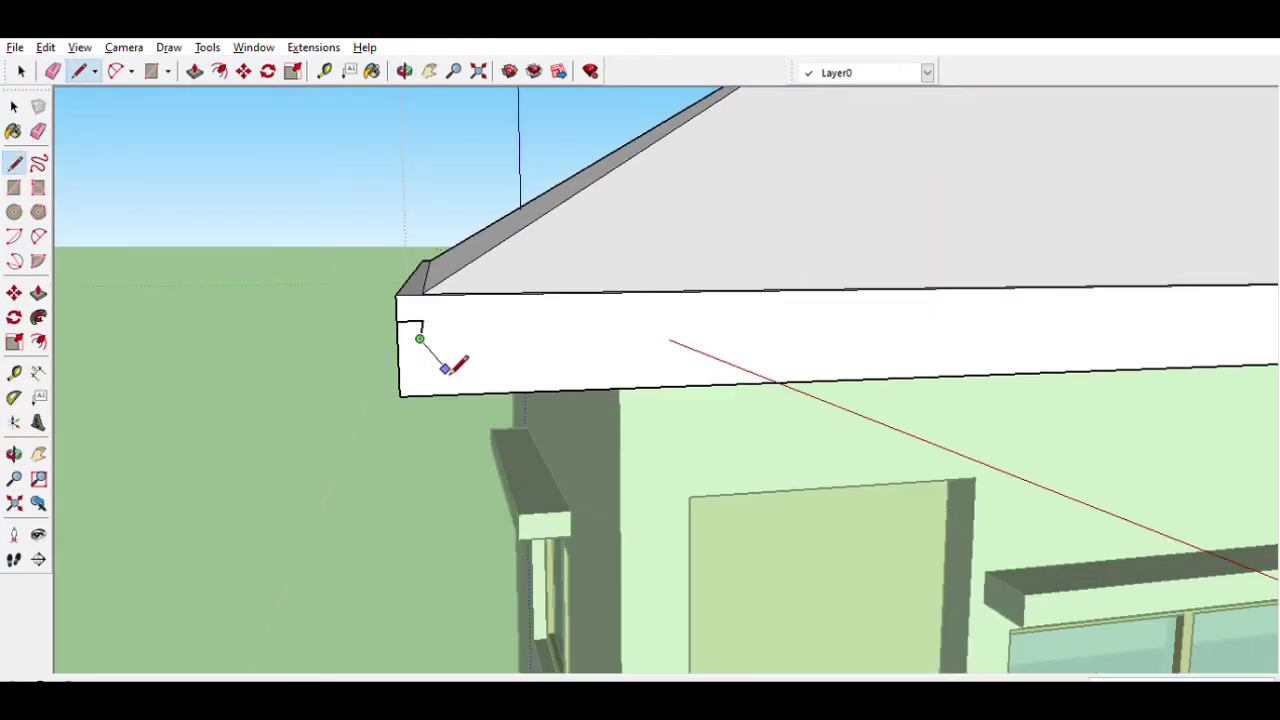
left_click(450, 368)
left_click(14, 106)
middle_click_drag(380, 300, 411, 340)
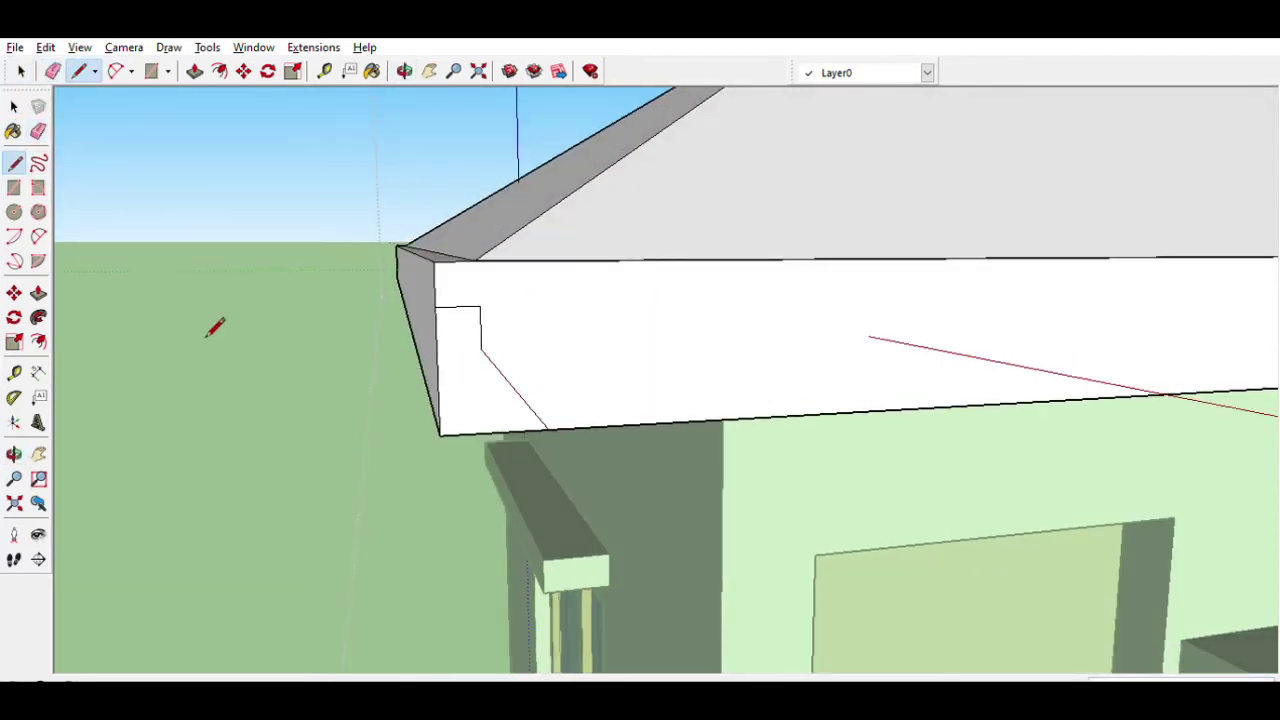
- Check the cornice around the eave corner and from the front elevation
key("e")
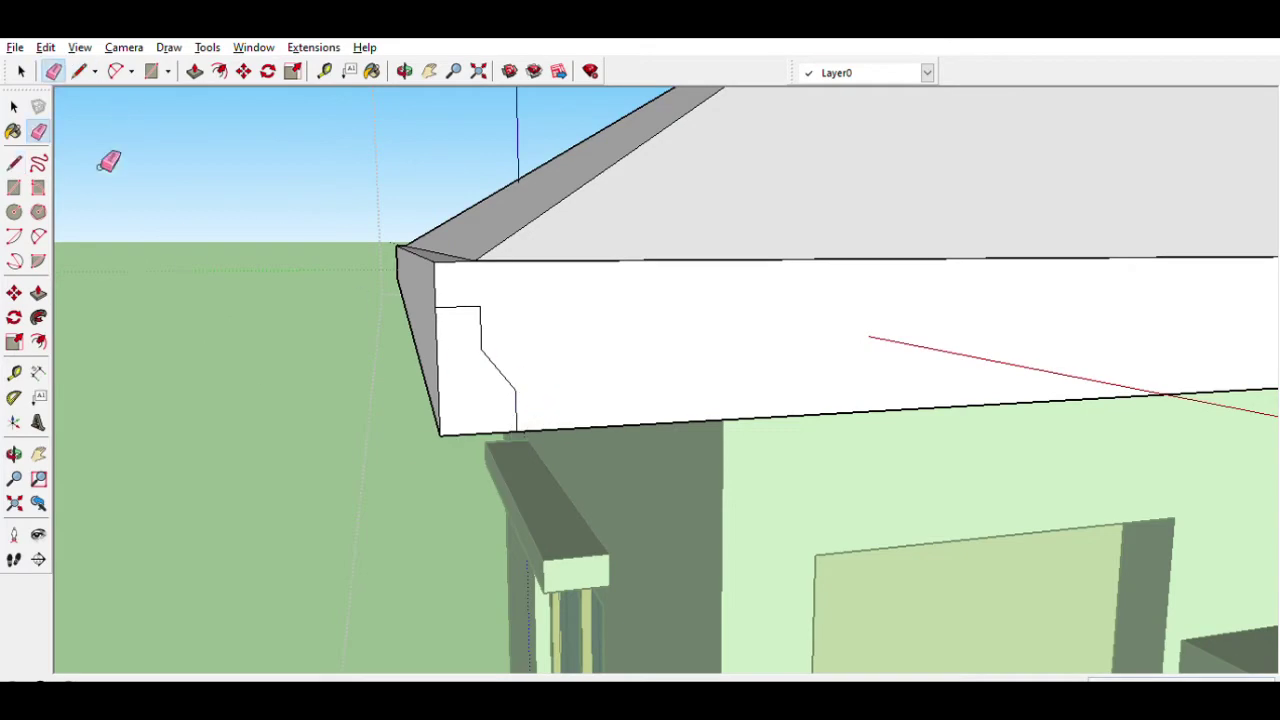
middle_click_drag(137, 200, 463, 277)
middle_click_drag(380, 437, 208, 186)
key("space")
scroll(382, 418, "down", 3)
scroll(475, 490, "up", 3)
mouse_move(475, 490)
middle_mouse_down()
mouse_move(814, 414)
mouse_move(609, 509)
middle_mouse_up()
scroll(409, 543, "up", 2)
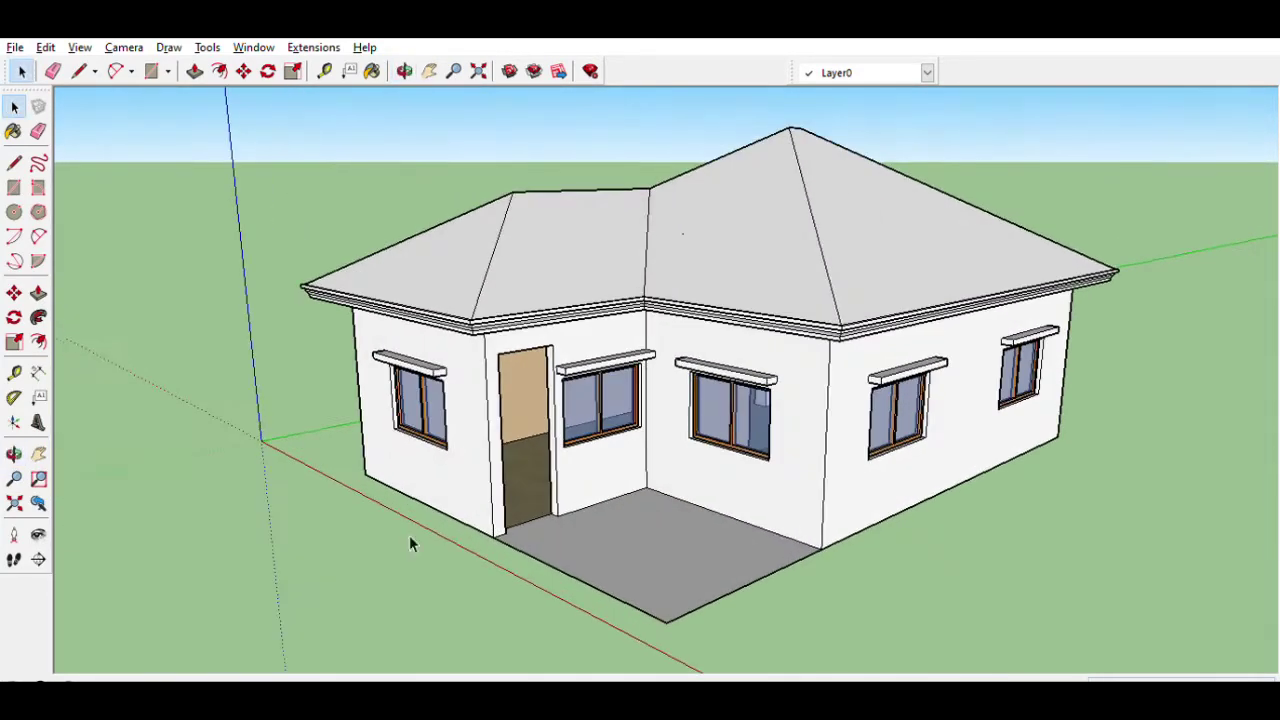
- Measure distances along the walls up to the wall corner
left_click(14, 372)
scroll(380, 470, "up", 2)
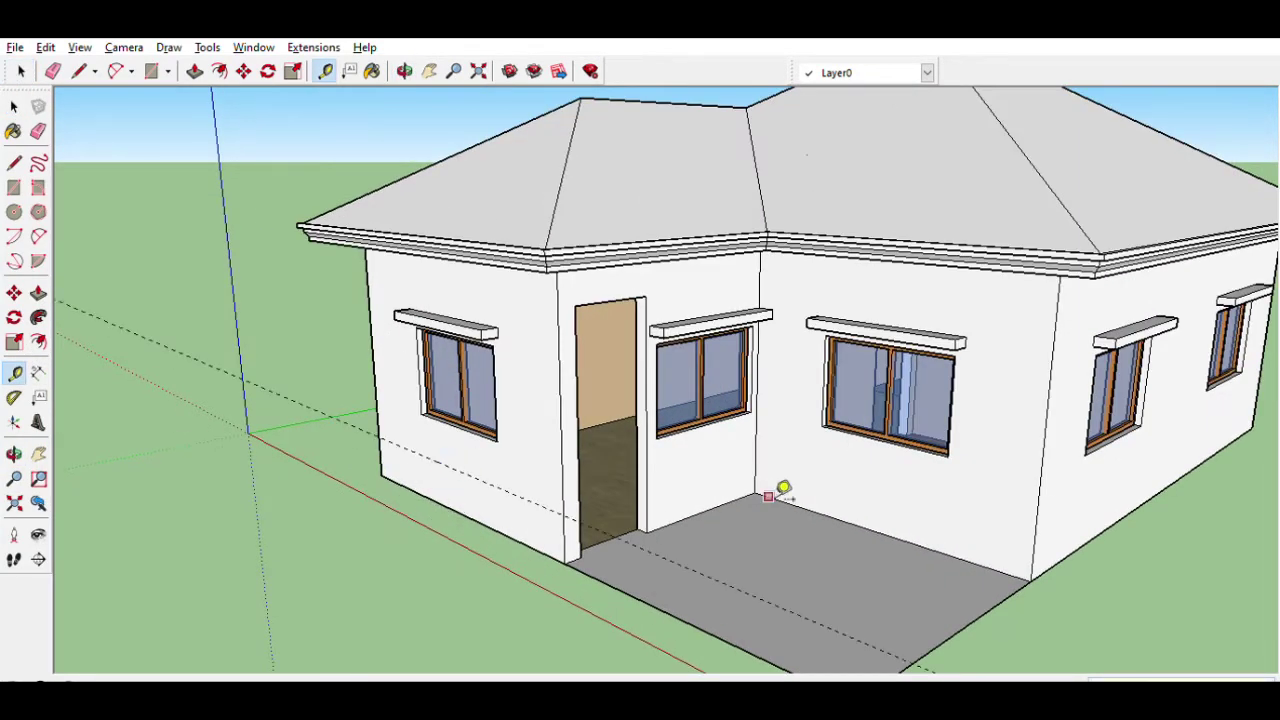
scroll(815, 505, "down", 3)
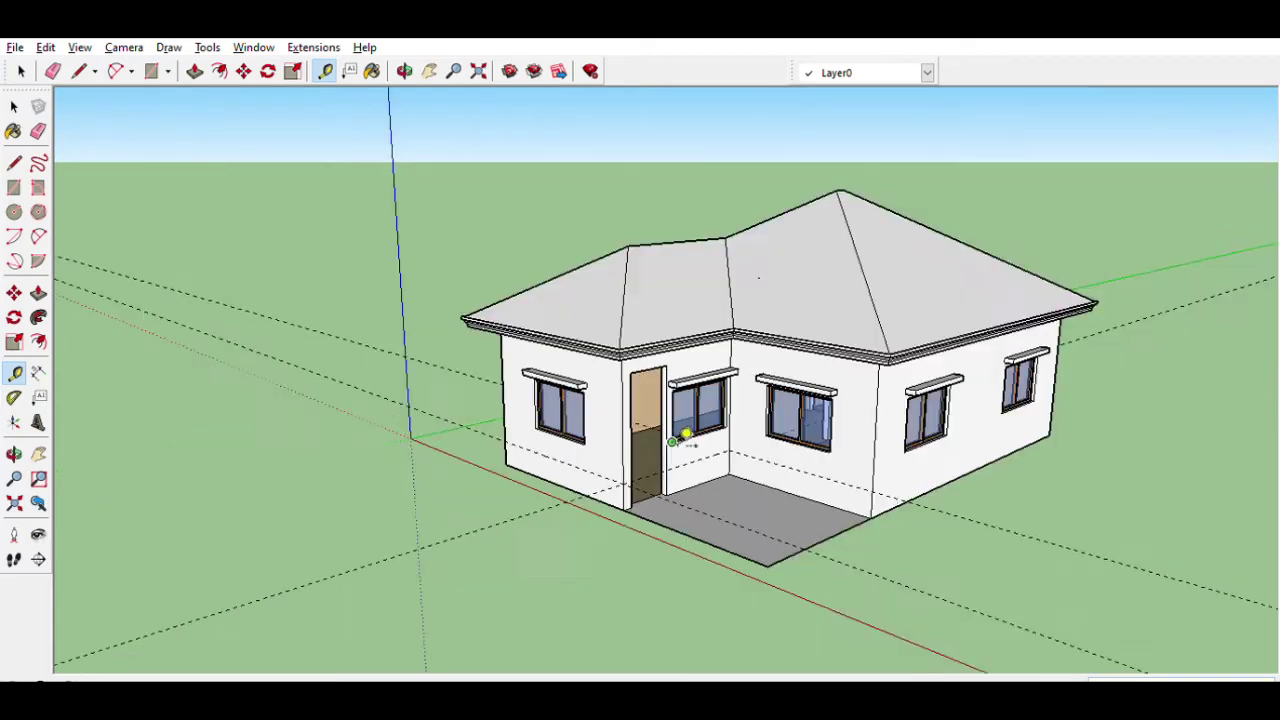
scroll(913, 478, "up", 3)
scroll(846, 474, "down", 5)
scroll(709, 491, "up", 3)
mouse_move(709, 491)
middle_mouse_down()
mouse_move(723, 503)
mouse_move(720, 543)
middle_mouse_up()
scroll(652, 535, "down", 3)
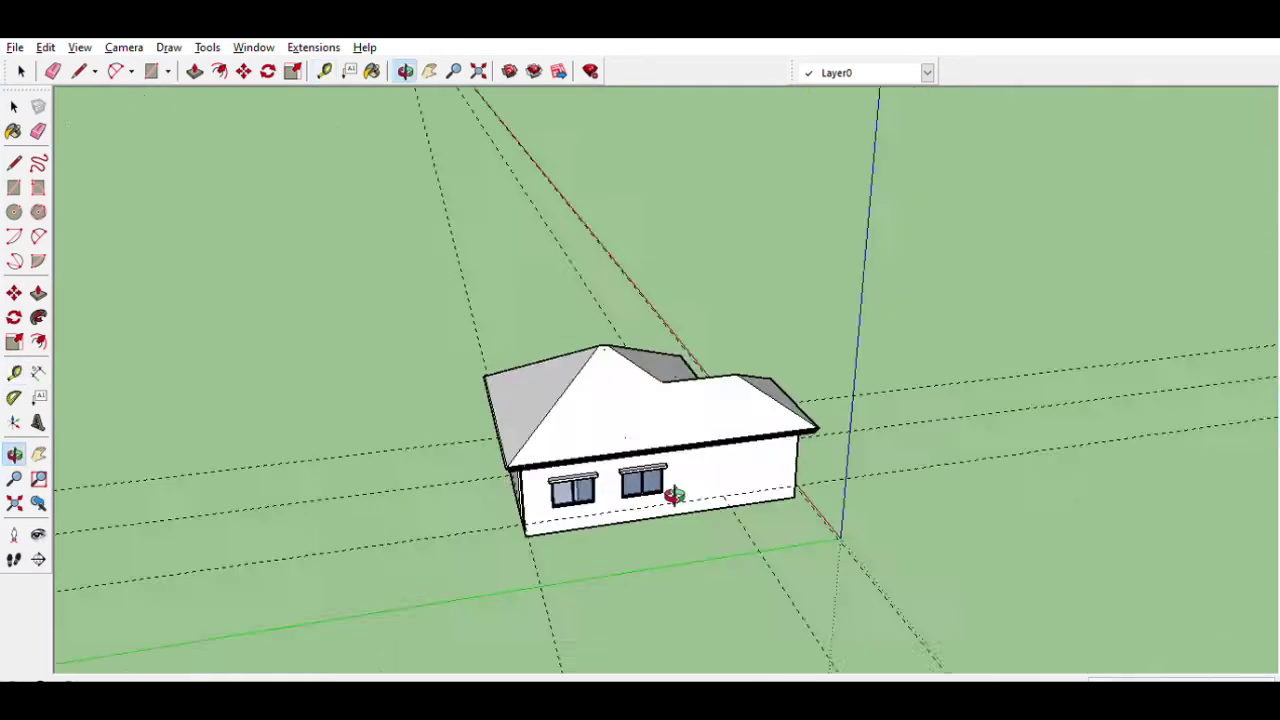
middle_click_drag(669, 491, 610, 550)
- Outline a rectangle at the wall corner for the base band
key("r")
scroll(610, 550, "up", 3)
left_click(487, 418)
scroll(1003, 573, "down", 3)
scroll(800, 563, "up", 3)
scroll(771, 600, "down", 3)
middle_click_drag(771, 586, 510, 548)
scroll(510, 548, "up", 2)
scroll(510, 548, "up", 2)
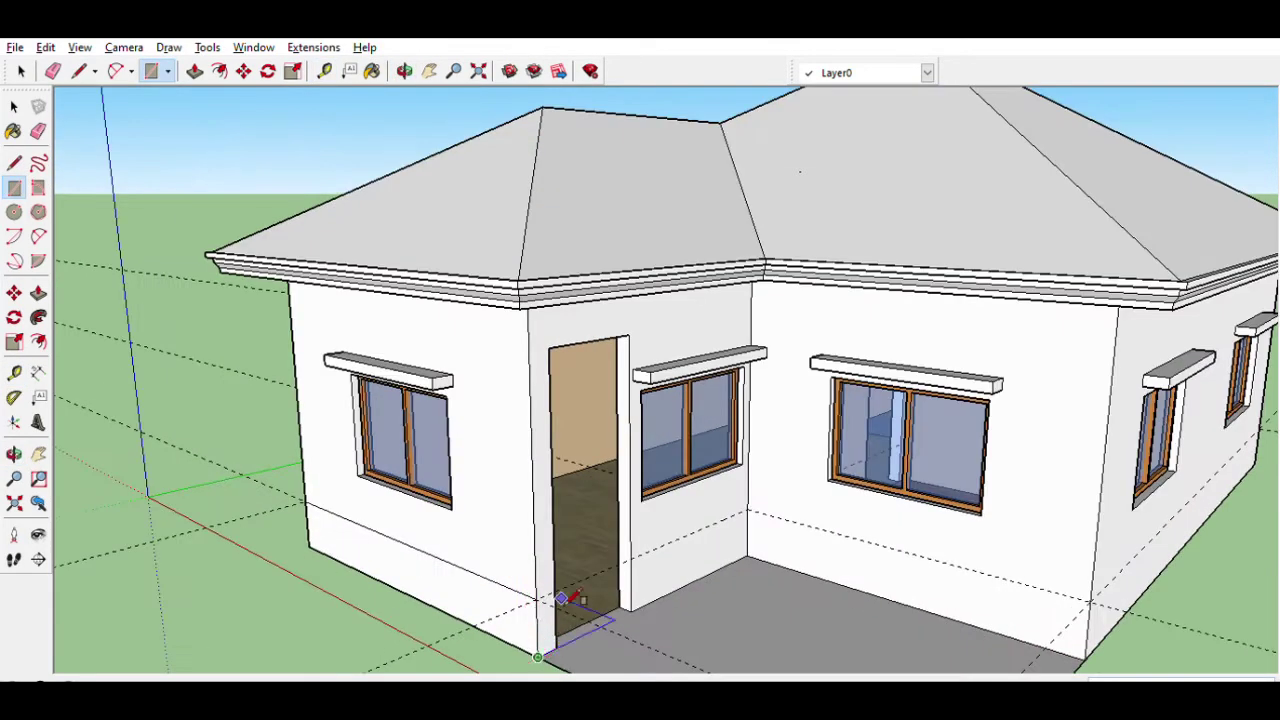
scroll(860, 540, "down", 3)
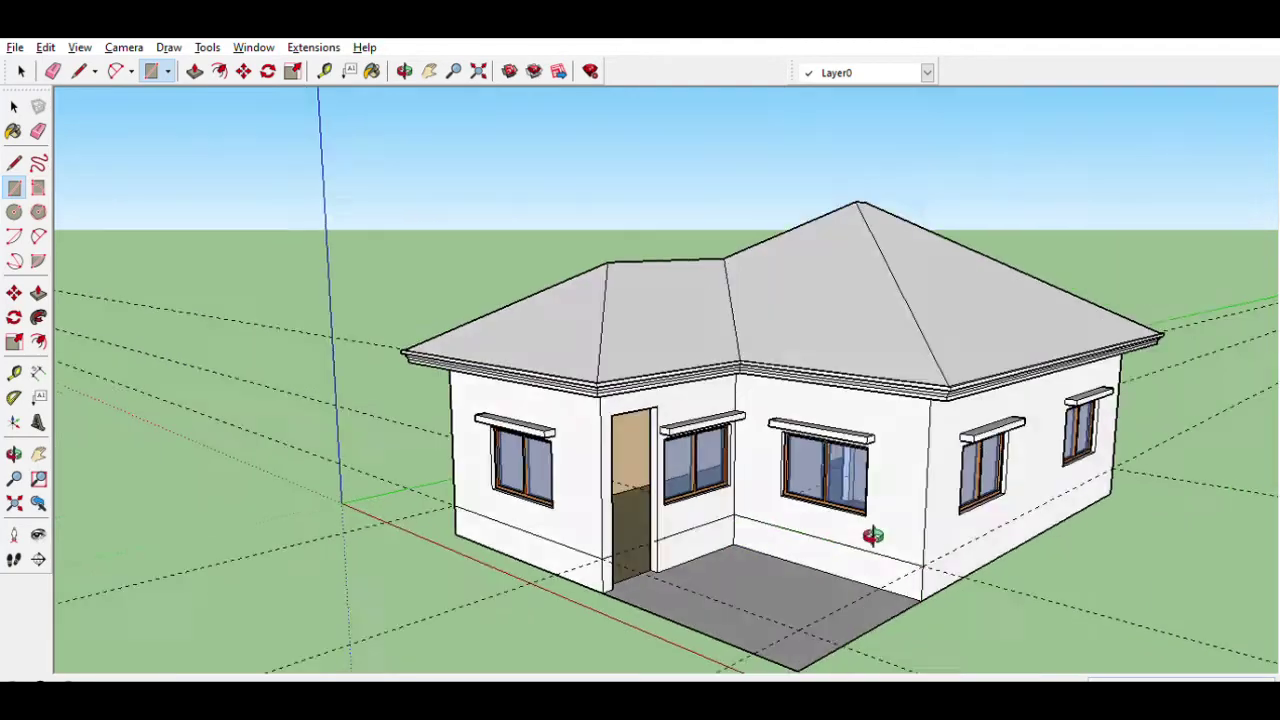
middle_click_drag(866, 534, 766, 623)
scroll(1010, 541, "up", 3)
- Push the wall base out into a raised plinth band, cancelling the courtyard wall extrusion
key("r")
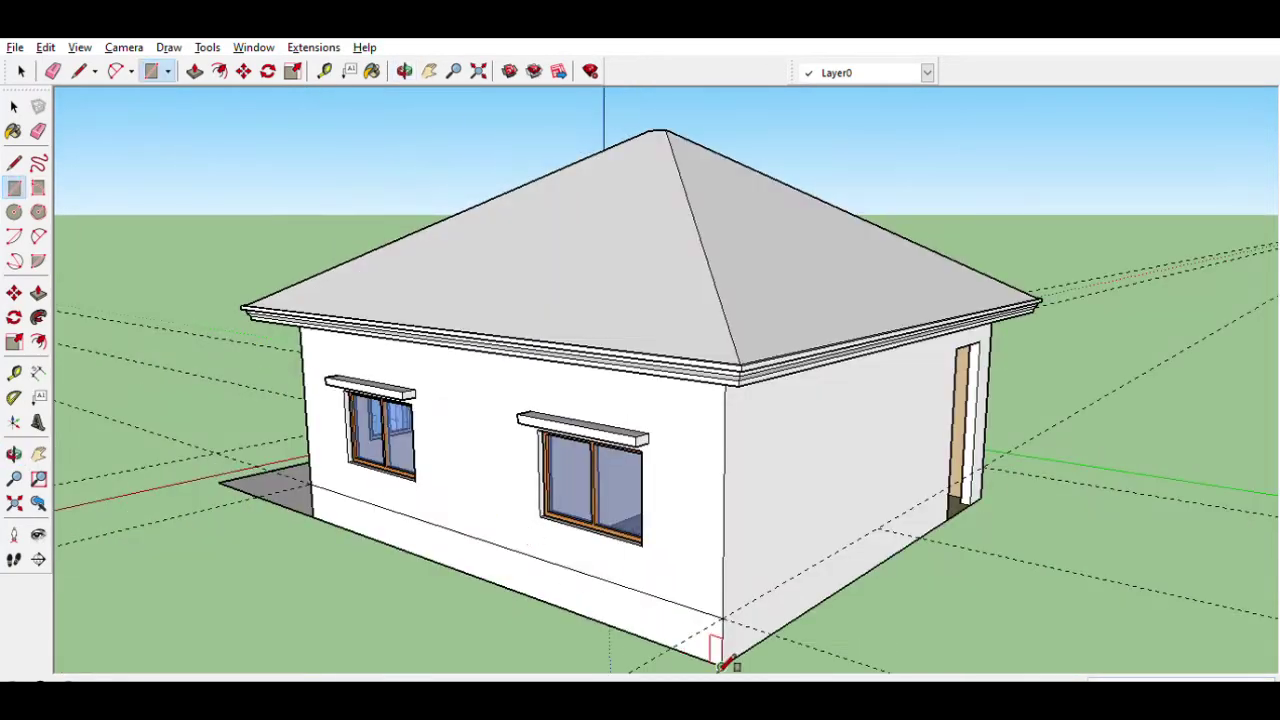
scroll(960, 486, "up", 5)
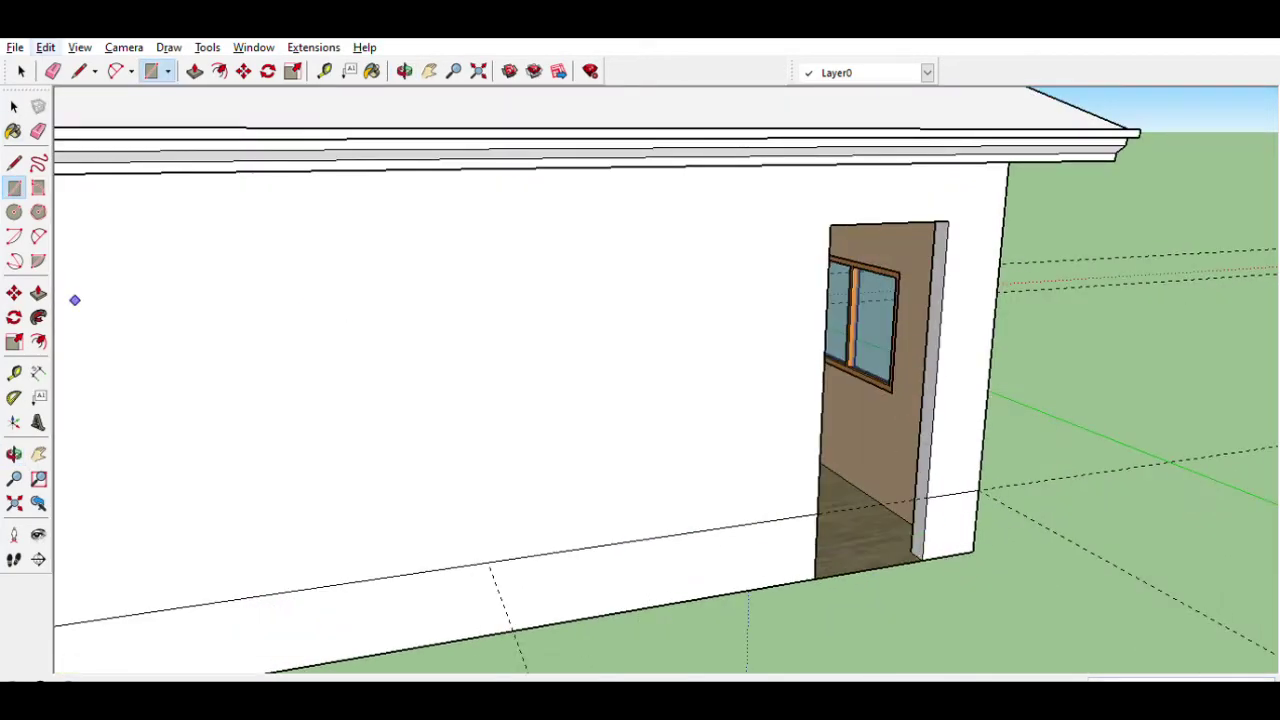
scroll(749, 434, "down", 5)
middle_click_drag(749, 434, 1157, 523)
key("p")
scroll(553, 515, "up", 3)
double_click(553, 515)
left_click(808, 491)
key("Escape")
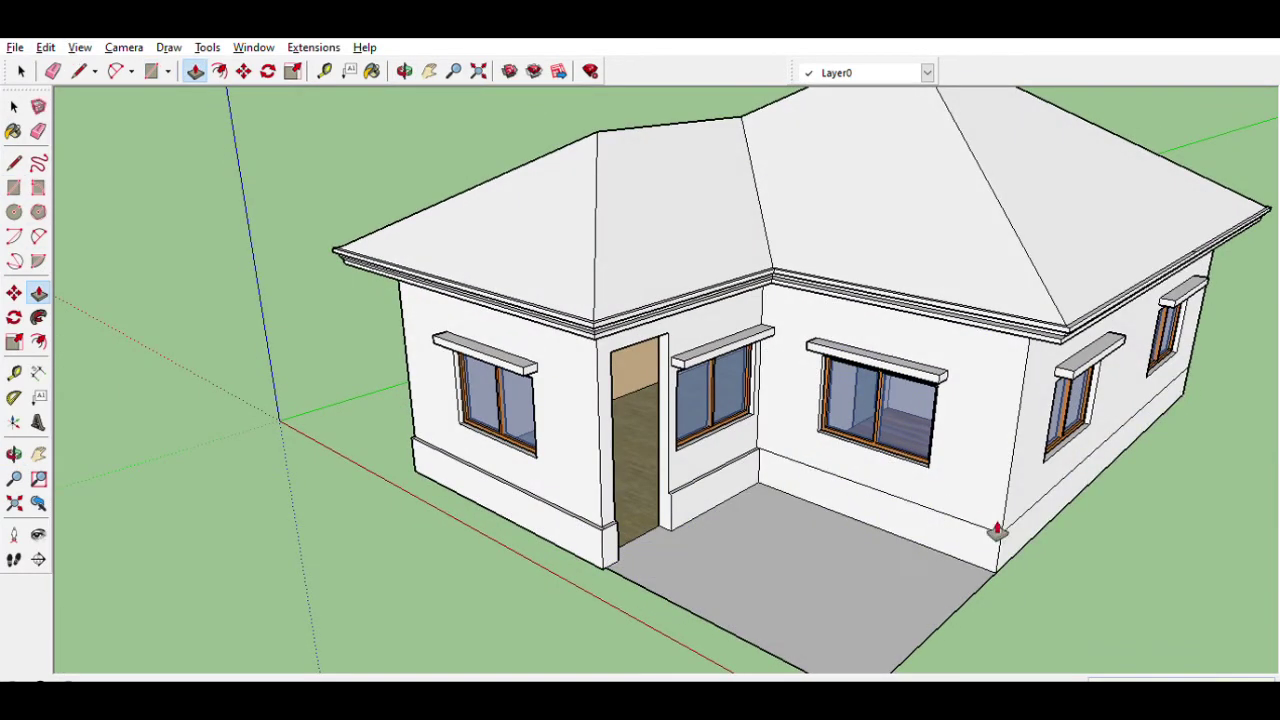
- Orbit around the house to review the plinth band from each side and a low angle
scroll(871, 491, "down", 2)
middle_click_drag(871, 491, 751, 591)
scroll(728, 522, "down", 5)
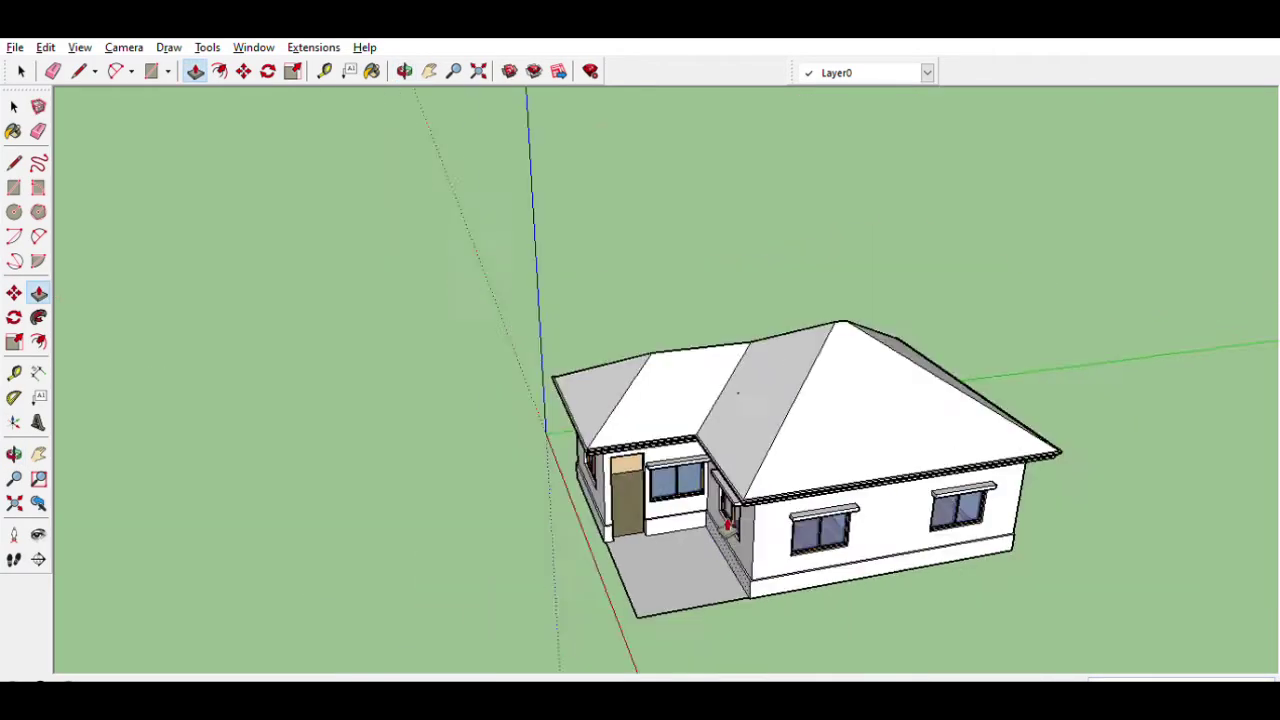
mouse_move(727, 523)
middle_mouse_down()
mouse_move(746, 610)
mouse_move(720, 590)
mouse_move(737, 591)
mouse_move(631, 586)
mouse_move(494, 429)
mouse_move(551, 663)
middle_mouse_up()
scroll(713, 580, "up", 4)
key("e")
scroll(499, 530, "up", 8)
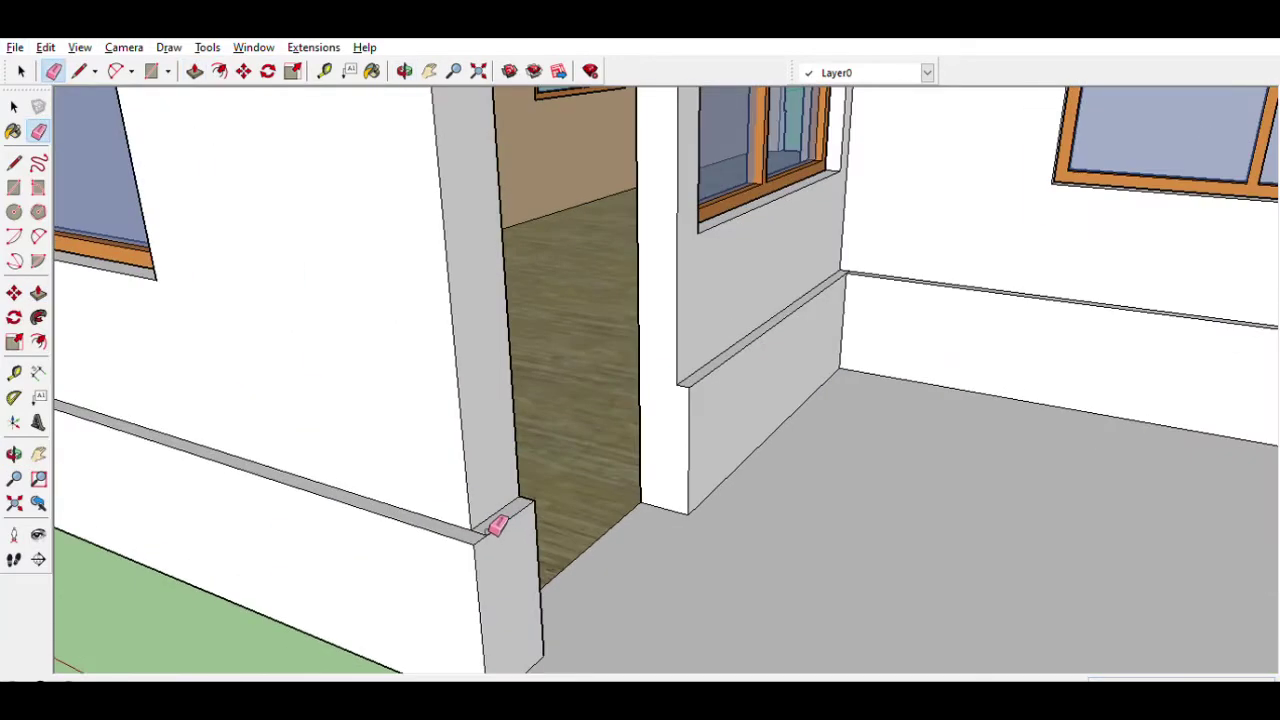
scroll(860, 260, "up", 3)
scroll(817, 297, "up", 2)
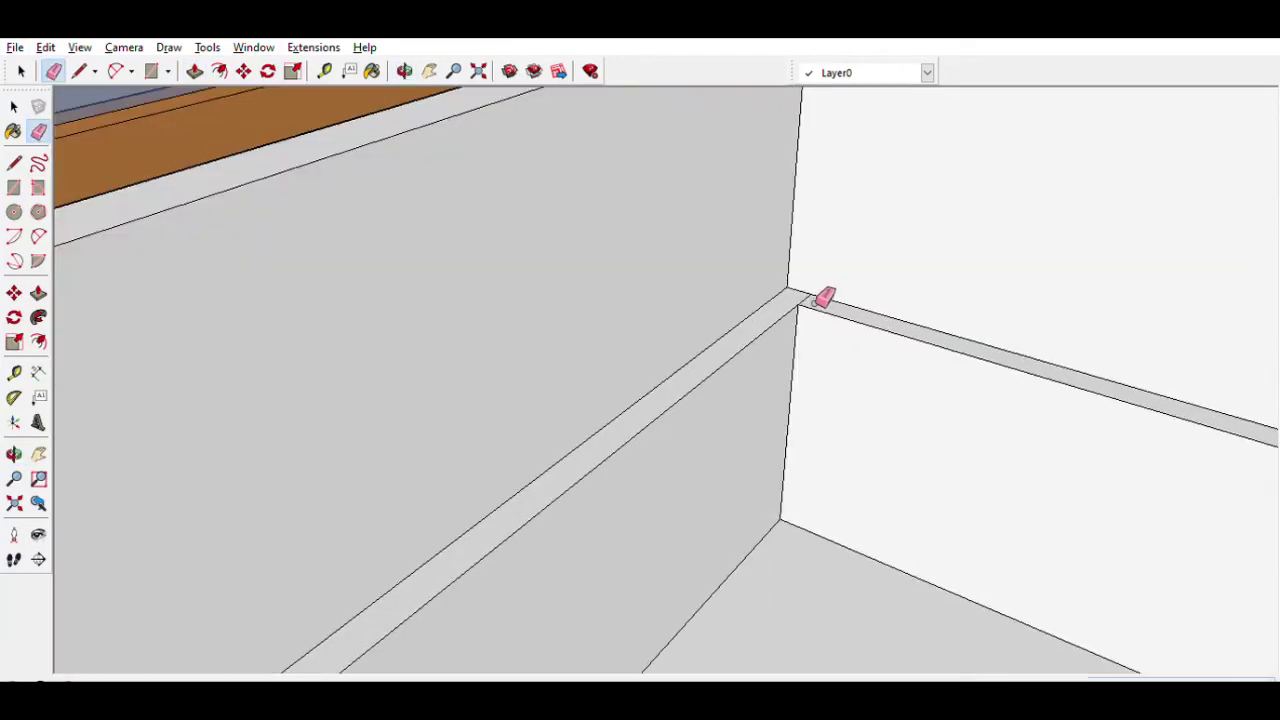
scroll(909, 400, "down", 8)
scroll(921, 492, "up", 6)
scroll(912, 497, "down", 5)
mouse_move(780, 454)
middle_mouse_down()
mouse_move(677, 609)
mouse_move(808, 571)
middle_mouse_up()
scroll(465, 569, "up", 6)
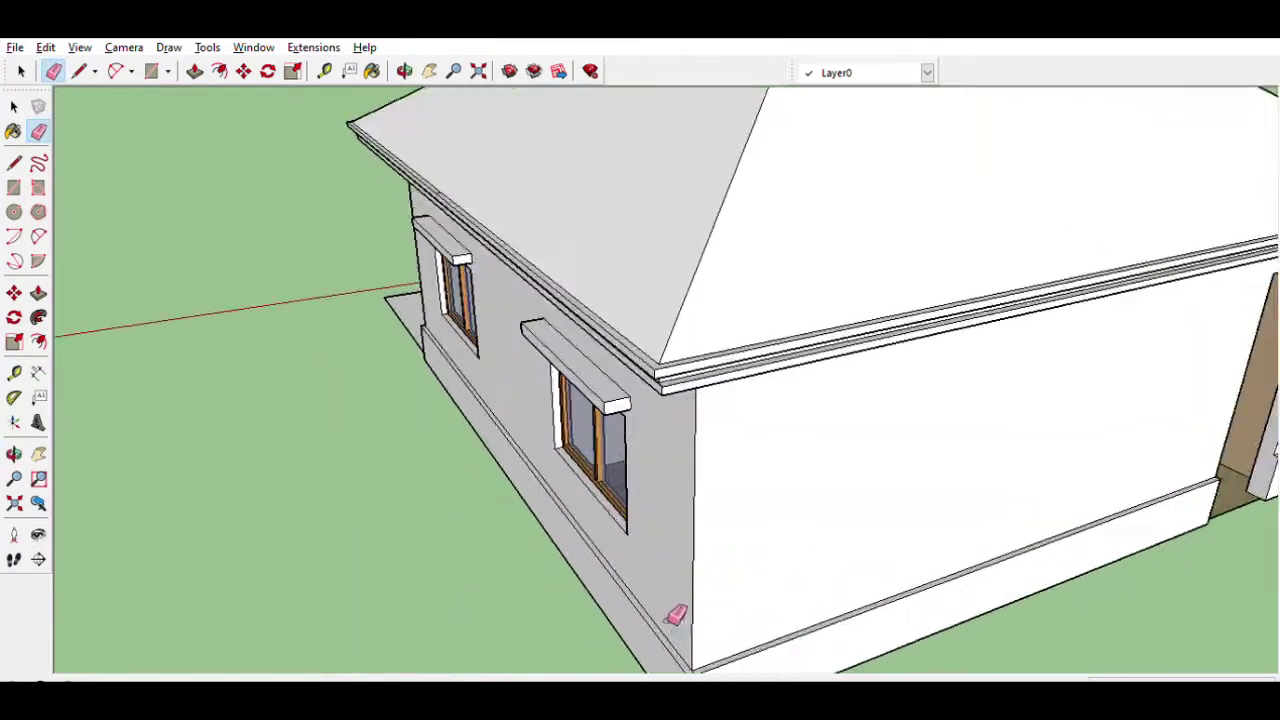
scroll(470, 565, "down", 2)
mouse_move(503, 574)
middle_mouse_down()
mouse_move(740, 497)
mouse_move(929, 323)
middle_mouse_up()
scroll(735, 585, "up", 4)
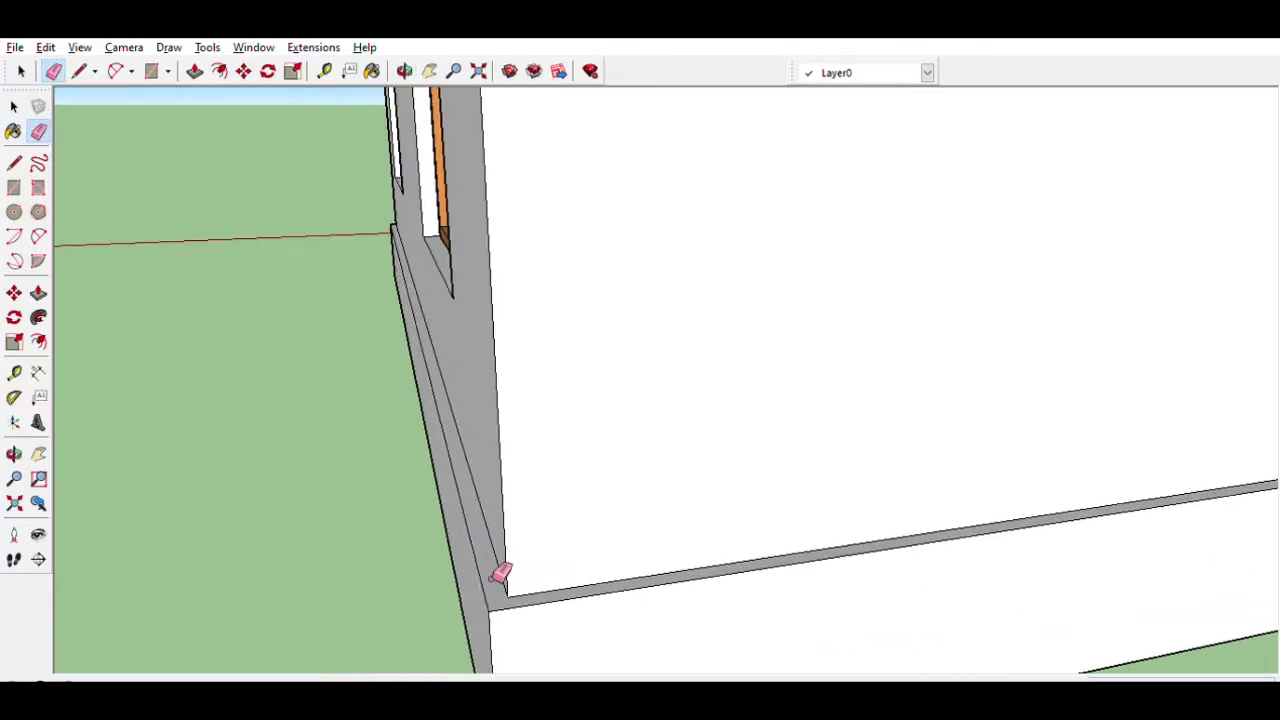
scroll(735, 585, "down", 4)
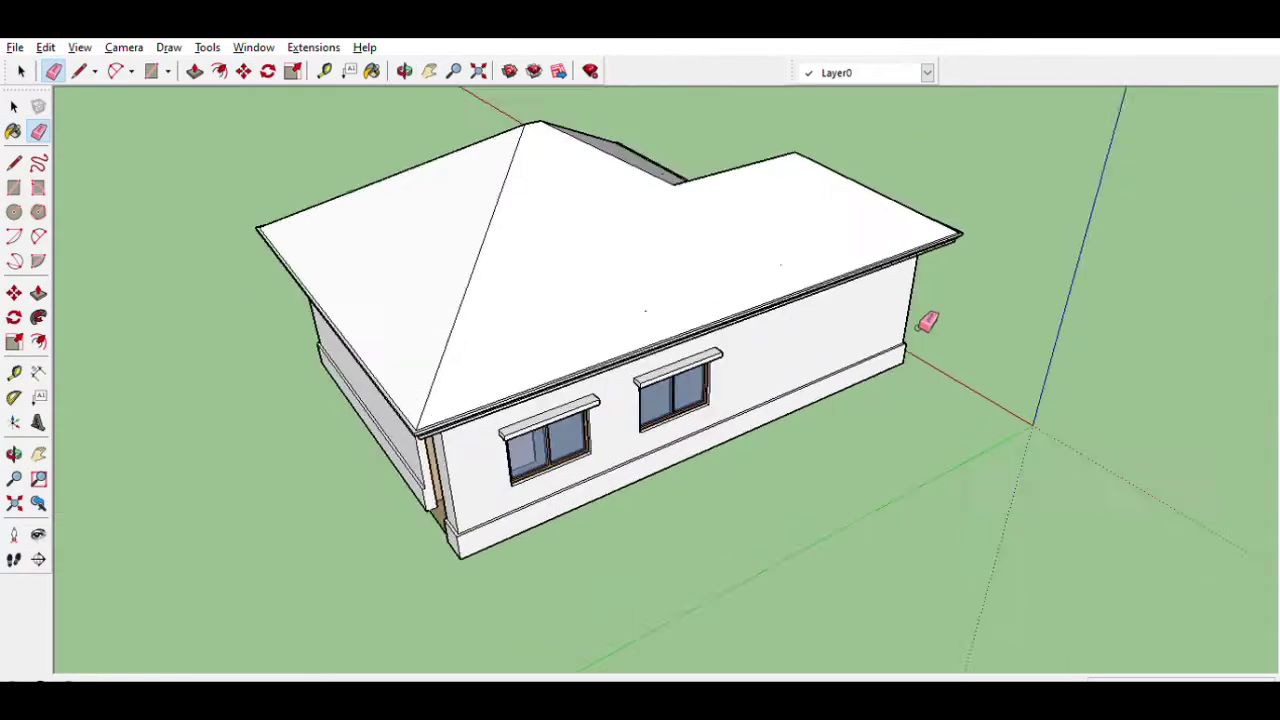
scroll(900, 352, "up", 6)
scroll(880, 362, "down", 5)
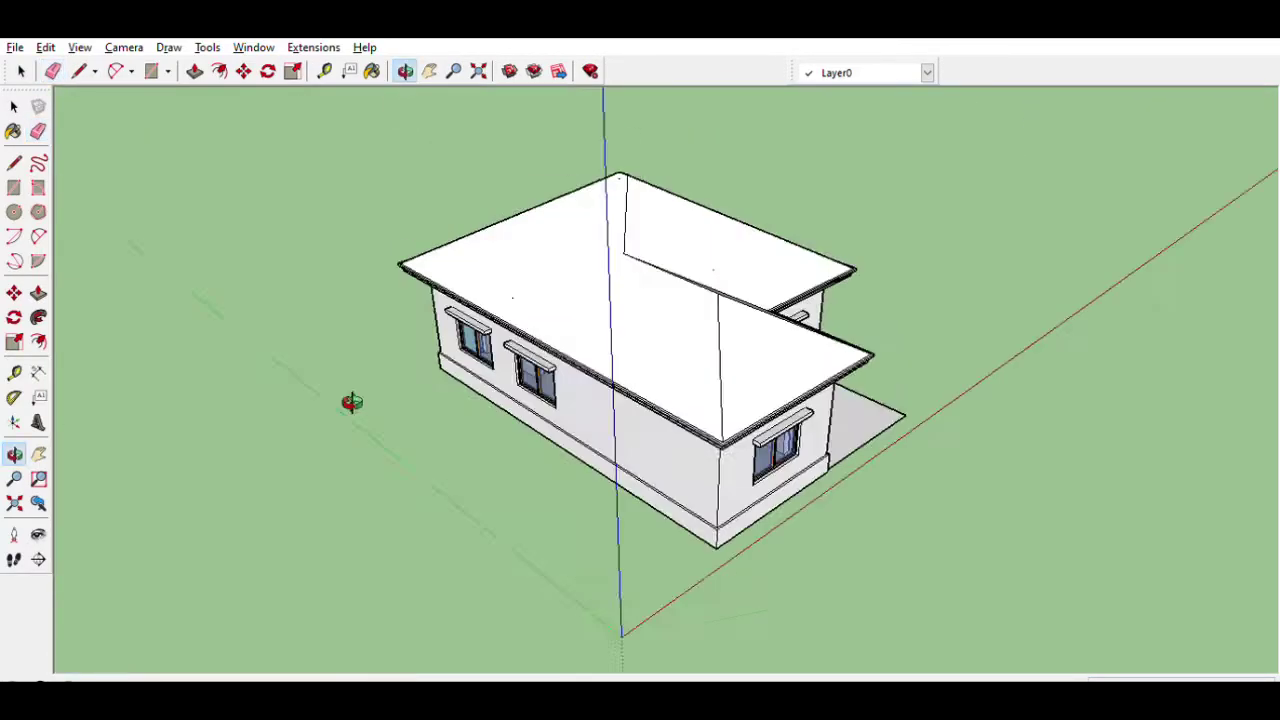
middle_click_drag(351, 403, 637, 426)
scroll(637, 426, "down", 2)
scroll(809, 489, "up", 2)
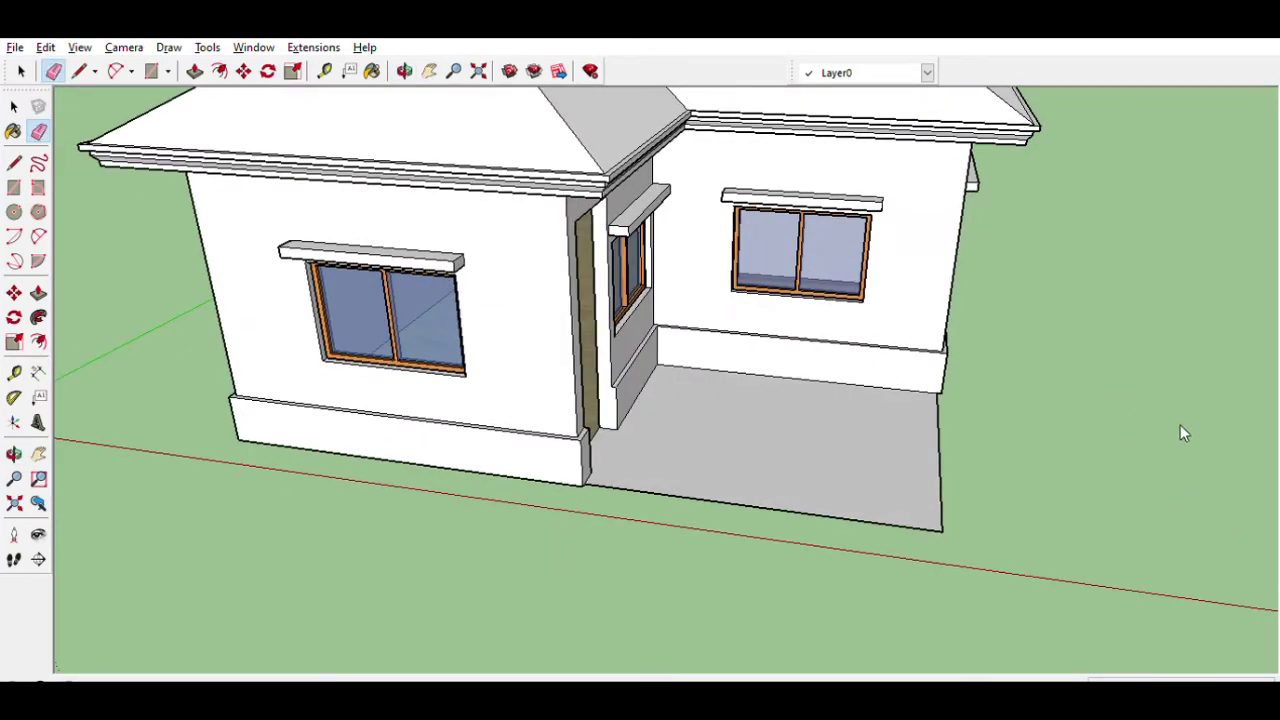
- Paint the wall base band with a stone material
key("b")
left_click(806, 363)
middle_click_drag(531, 474, 700, 380)
scroll(710, 393, "up", 3)
scroll(906, 409, "down", 3)
scroll(897, 503, "up", 4)
scroll(917, 403, "down", 3)
mouse_move(897, 503)
middle_mouse_down()
mouse_move(917, 403)
mouse_move(765, 441)
mouse_move(943, 589)
middle_mouse_up()
scroll(765, 441, "up", 2)
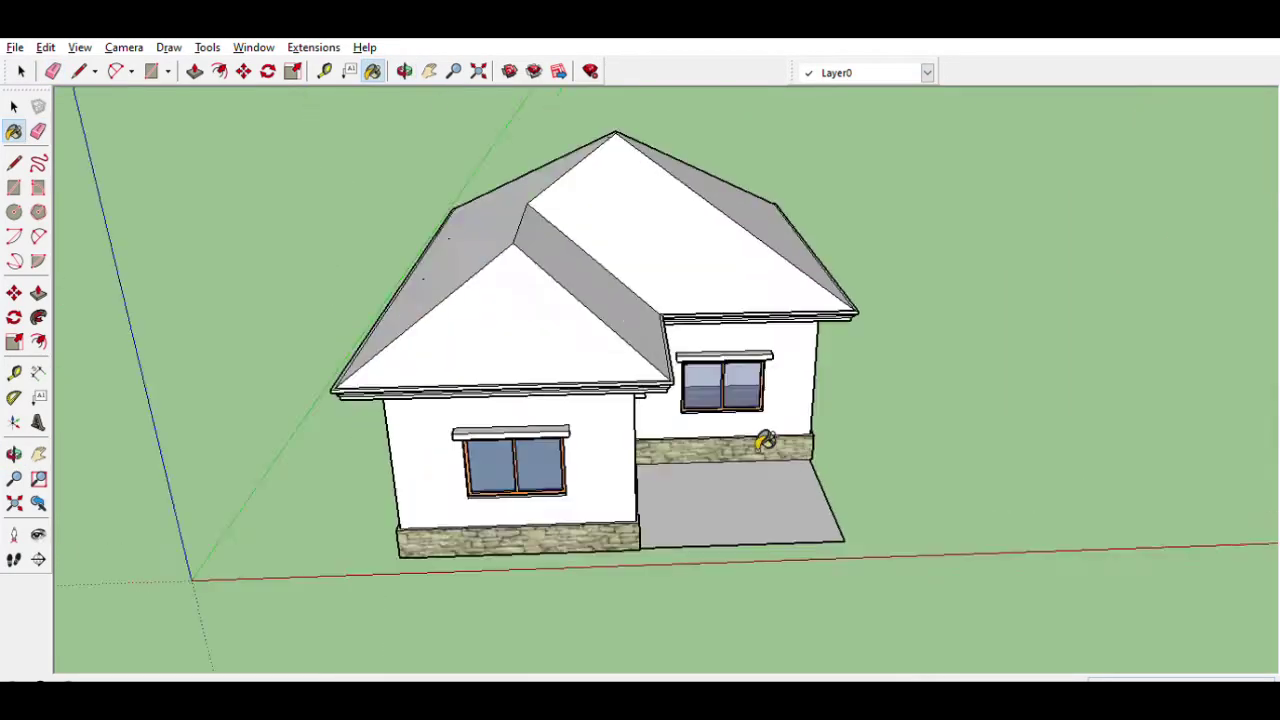
- Orbit to view the whole house with its stone-clad plinth
key("l")
scroll(503, 457, "up", 2)
scroll(533, 527, "up", 3)
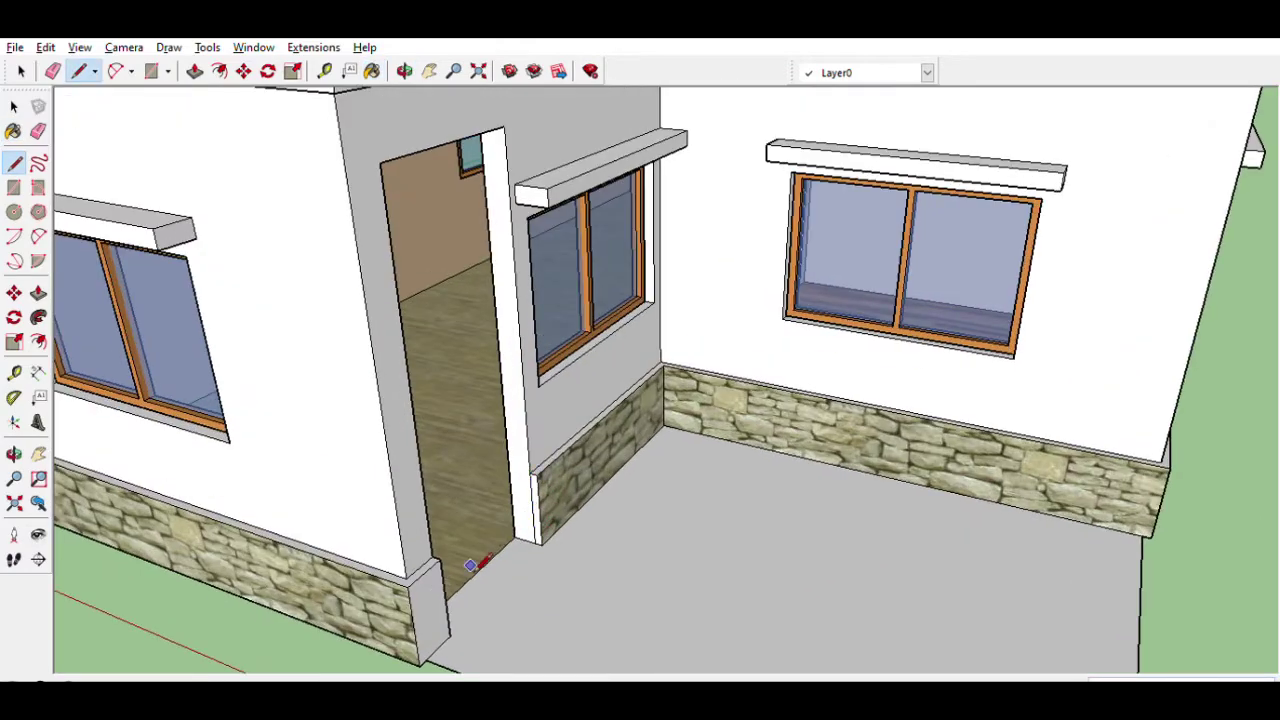
key("b")
scroll(551, 486, "up", 3)
scroll(826, 500, "down", 4)
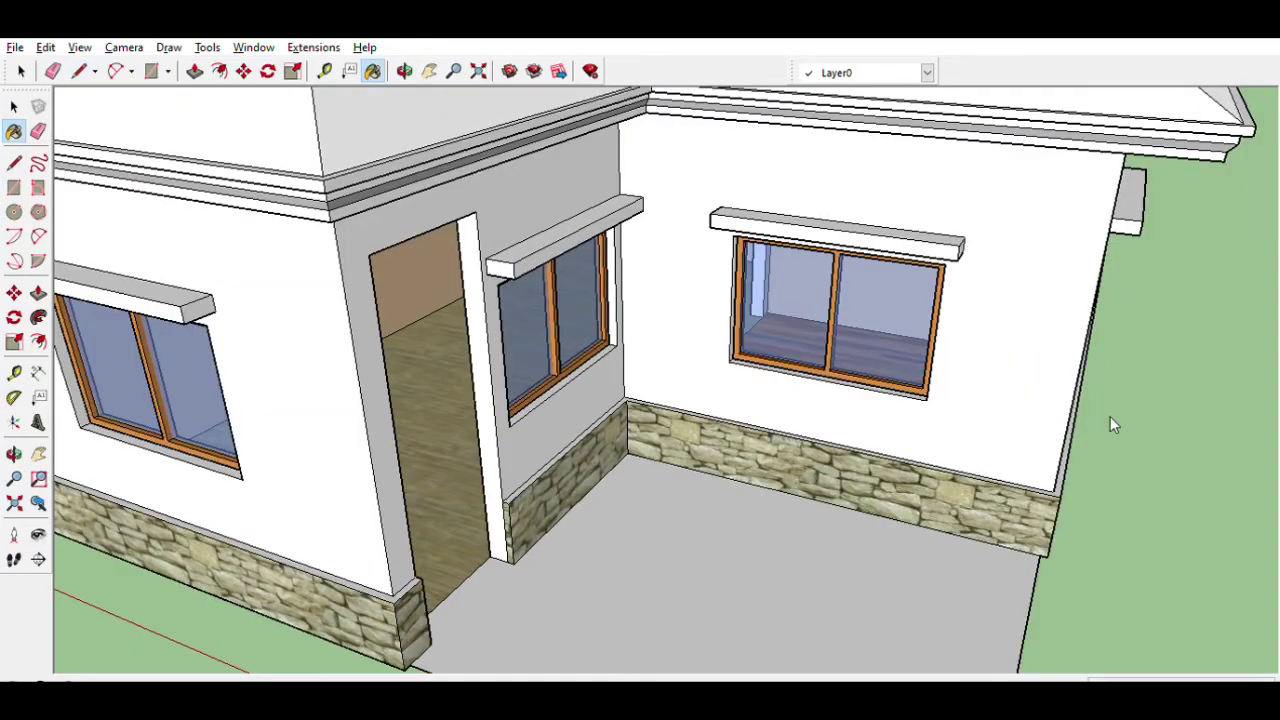
scroll(1073, 563, "down", 2)
scroll(1073, 563, "down", 3)
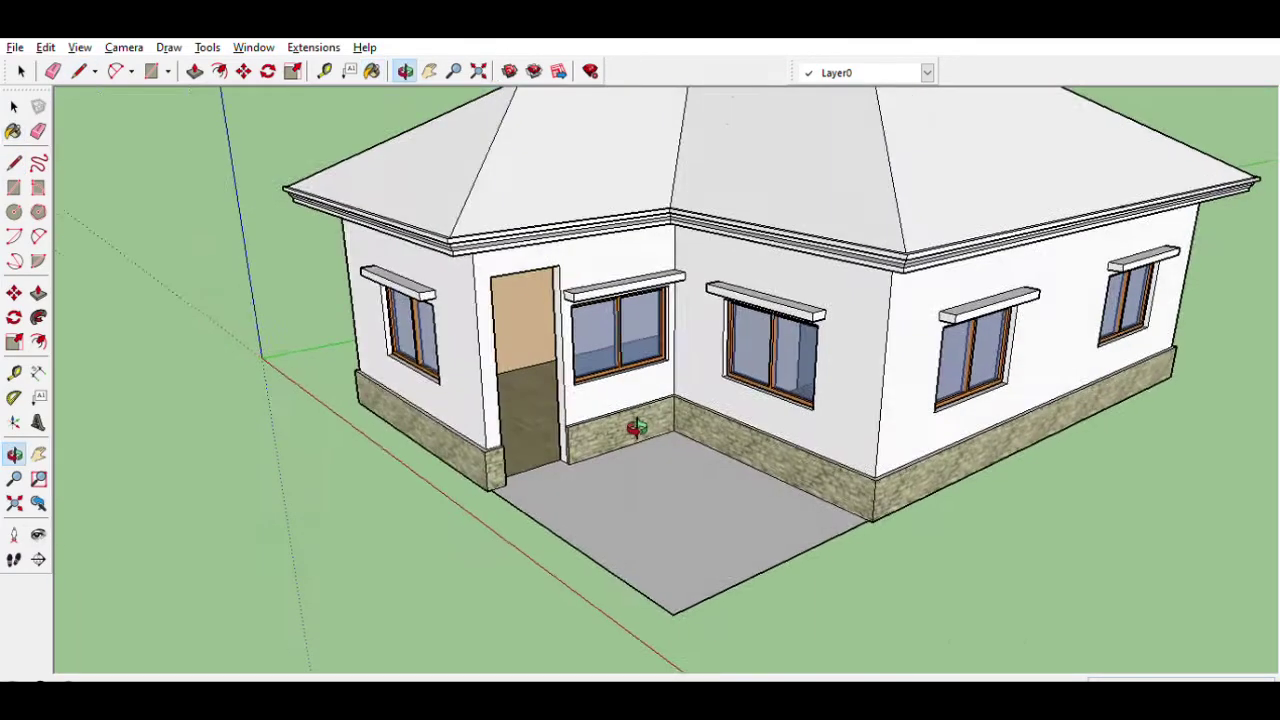
scroll(1130, 466, "up", 2)
scroll(1128, 470, "up", 1)
scroll(1128, 466, "down", 5)
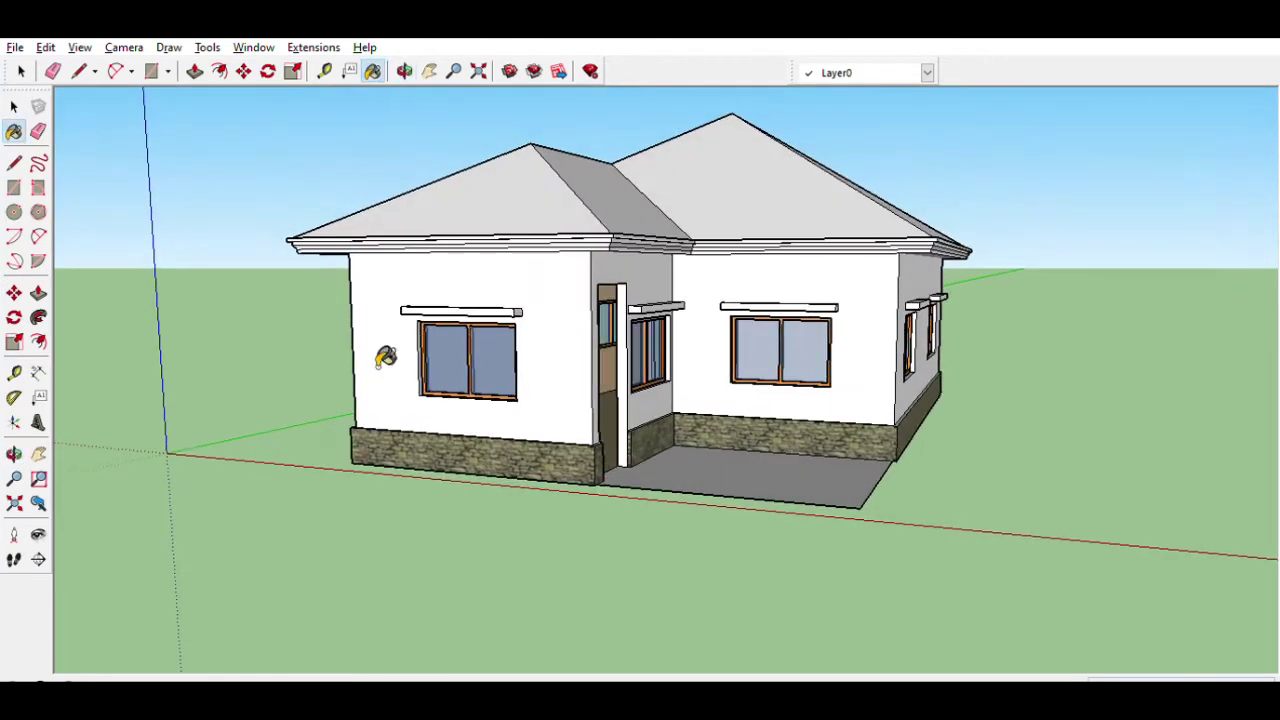
middle_click_drag(443, 514, 409, 409)
key("space")
- Draw ground rectangles from the slab corners to extend the paved pad beside the house
left_click(14, 187)
scroll(563, 583, "up", 2)
left_click(560, 588)
left_click(1012, 418)
middle_click_drag(1012, 418, 521, 624)
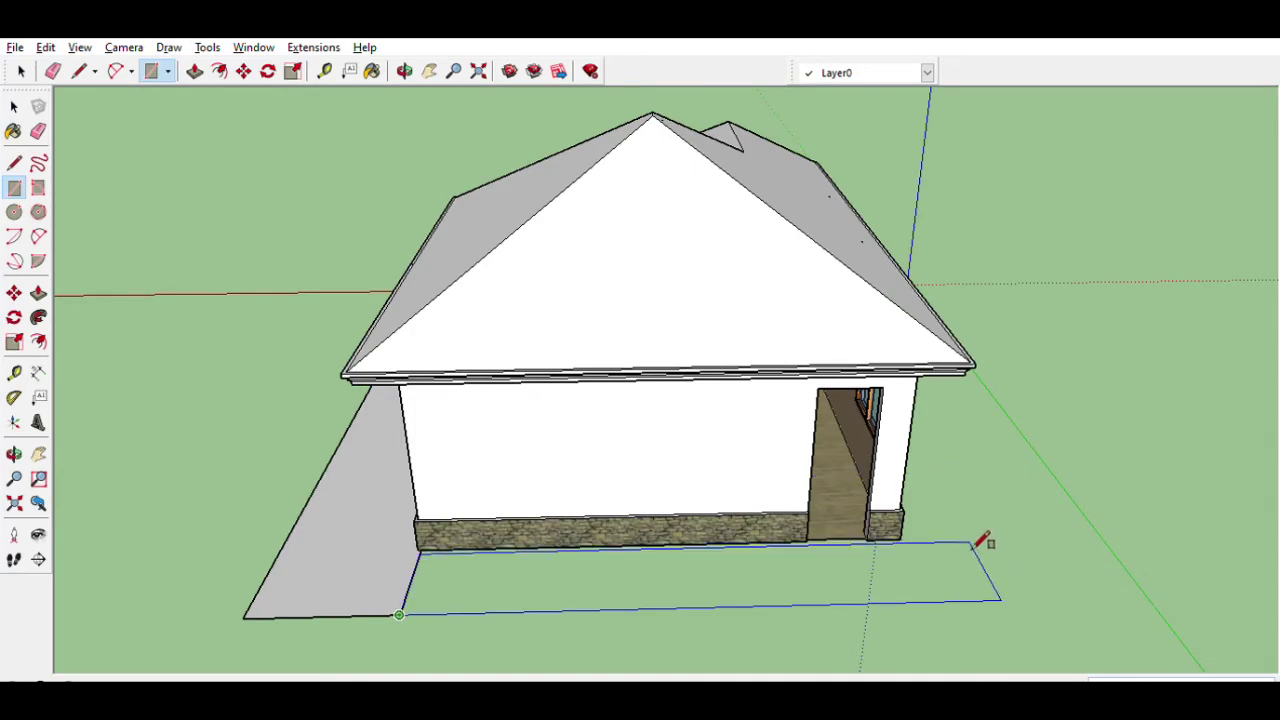
scroll(771, 509, "up", 3)
scroll(771, 500, "up", 2)
middle_click_drag(771, 500, 553, 550)
left_click(455, 570)
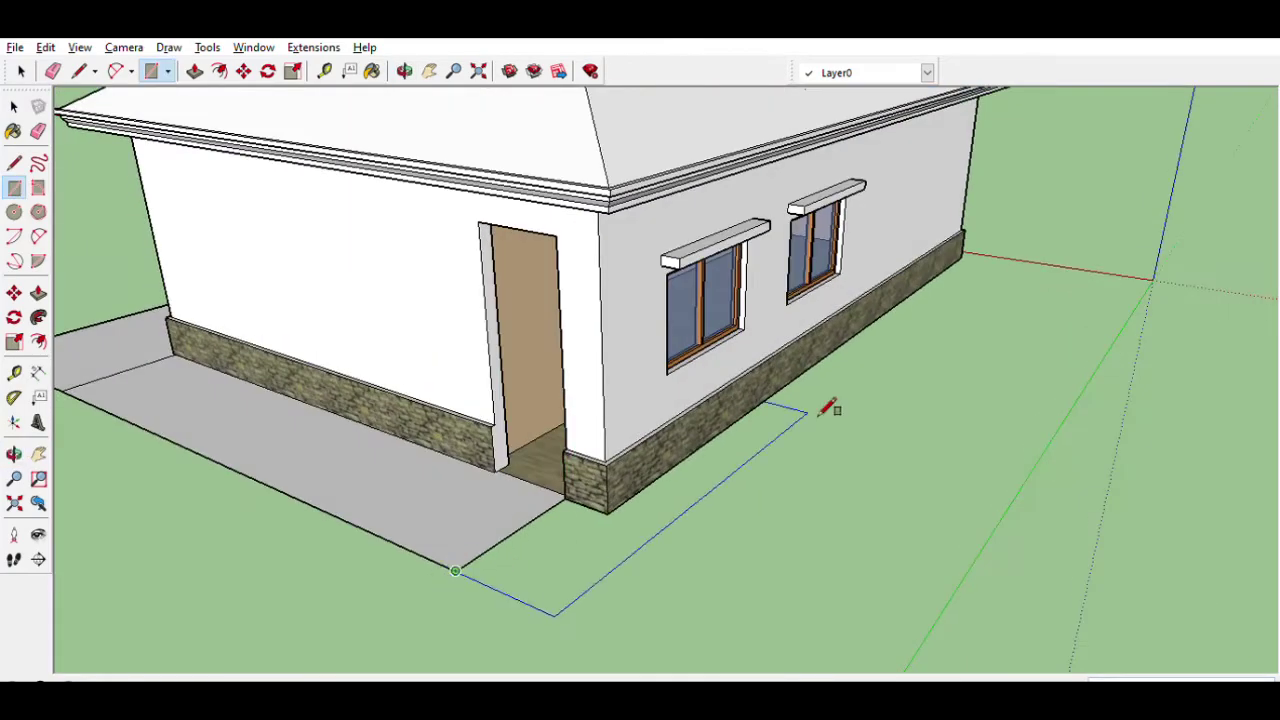
- Check the new pad from the back, front and opposite corner with the Eraser ready for stray edges
middle_click_drag(1023, 314, 443, 386)
scroll(443, 386, "up", 3)
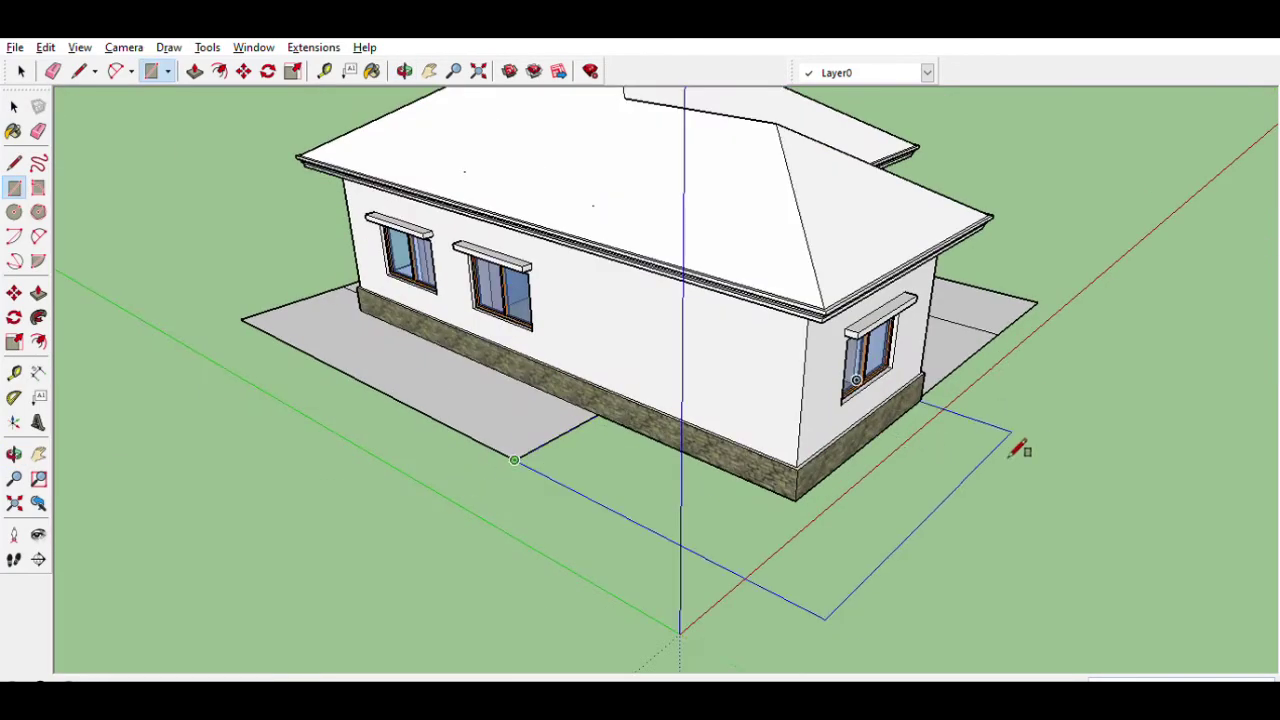
scroll(1020, 443, "down", 3)
middle_click_drag(920, 434, 689, 463)
scroll(689, 463, "up", 2)
left_click(38, 131)
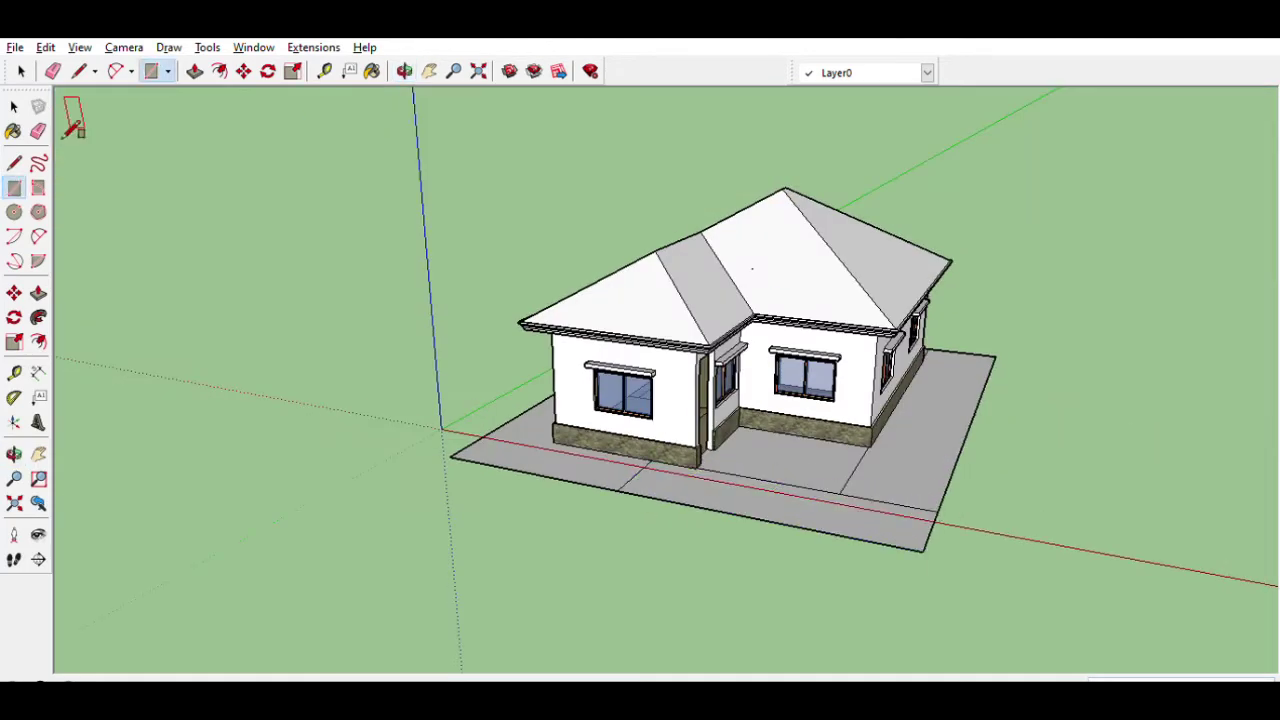
middle_click_drag(71, 120, 503, 374)
scroll(567, 481, "up", 3)
scroll(718, 420, "up", 4)
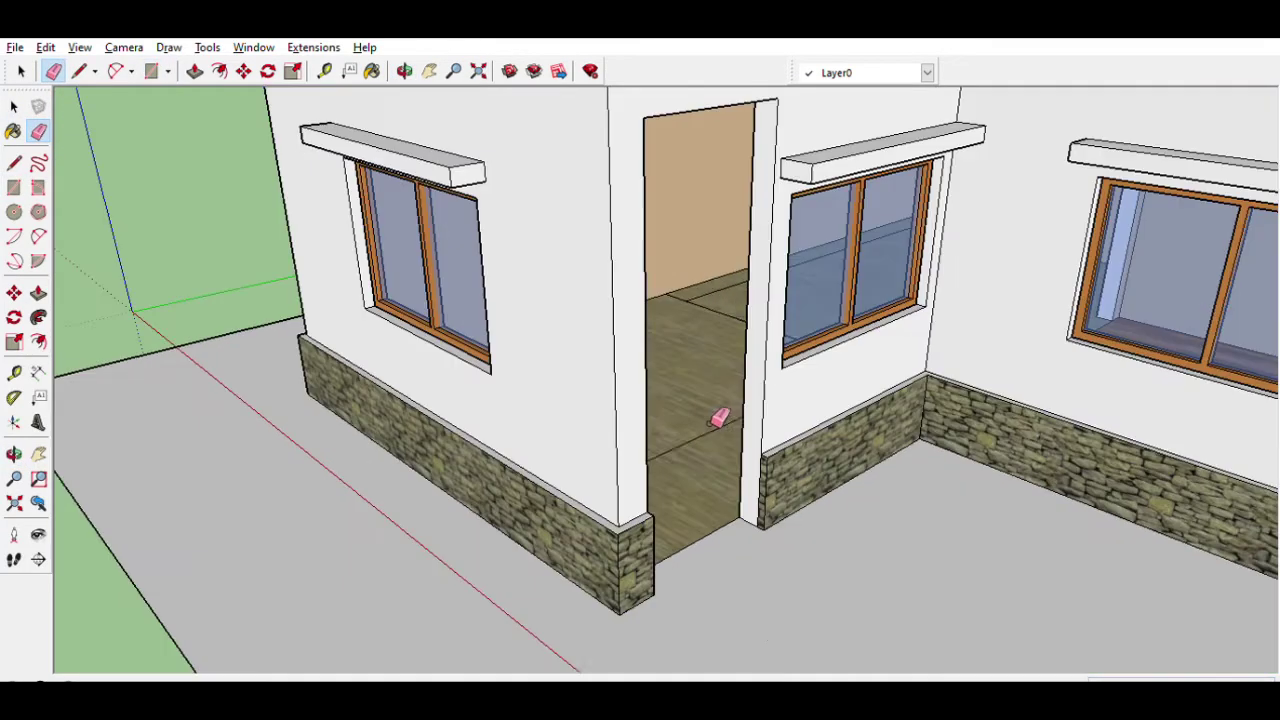
scroll(710, 290, "down", 5)
middle_click_drag(757, 420, 963, 495)
mouse_move(997, 416)
middle_mouse_down()
mouse_move(846, 425)
mouse_move(686, 514)
middle_mouse_up()
scroll(726, 520, "up", 3)
scroll(835, 512, "up", 3)
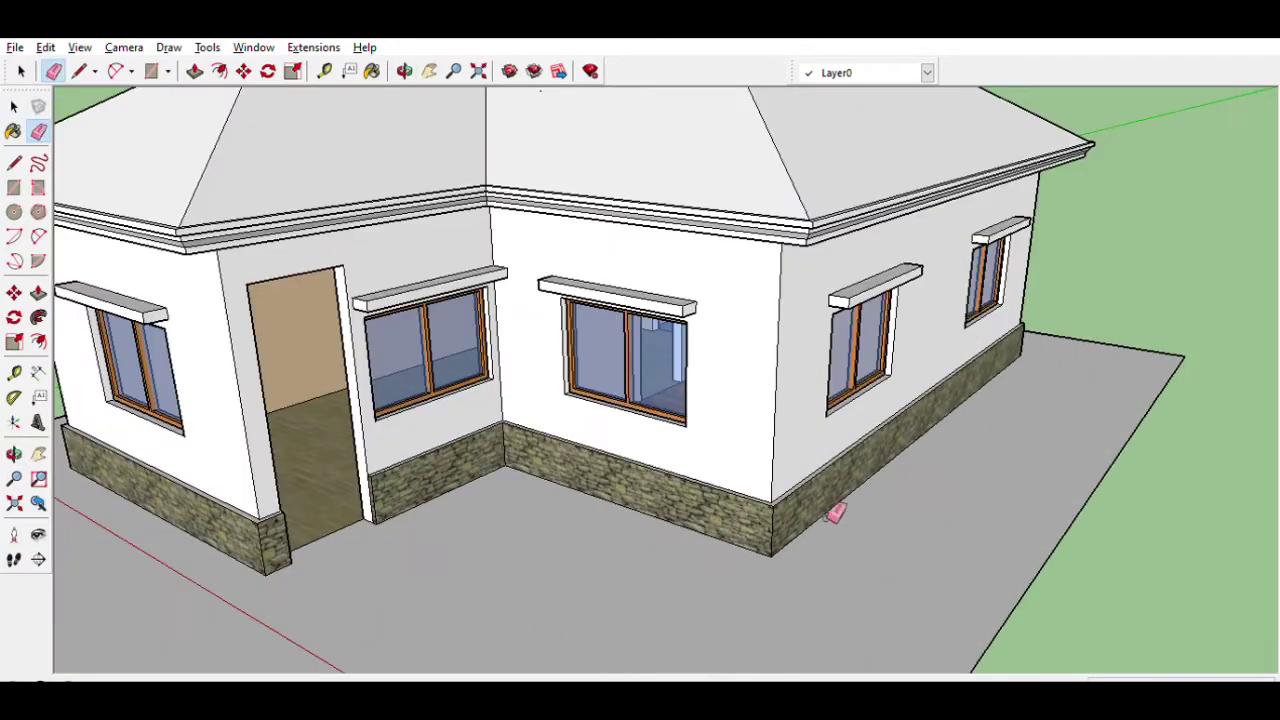
scroll(835, 512, "down", 4)
left_click(38, 341)
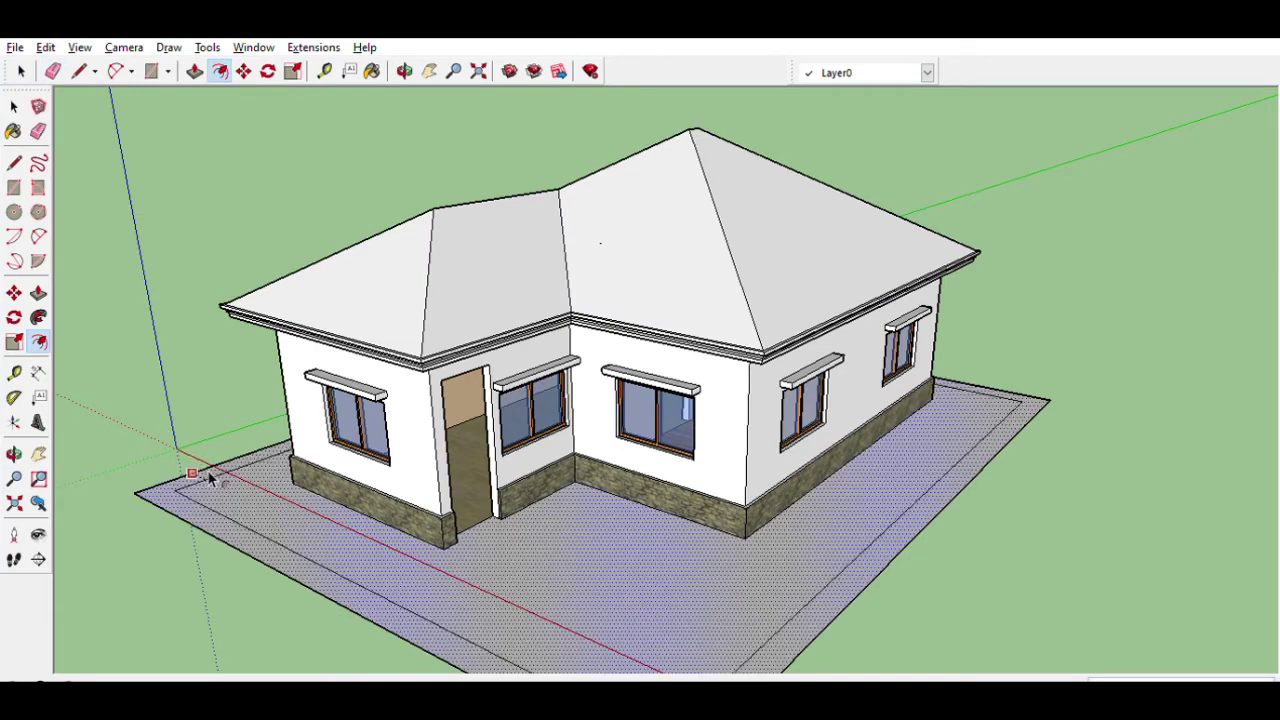
- Draw an edge across the doorway threshold and erase the floor face inside the doorway
scroll(214, 477, "down", 2)
left_click(14, 162)
scroll(514, 640, "up", 4)
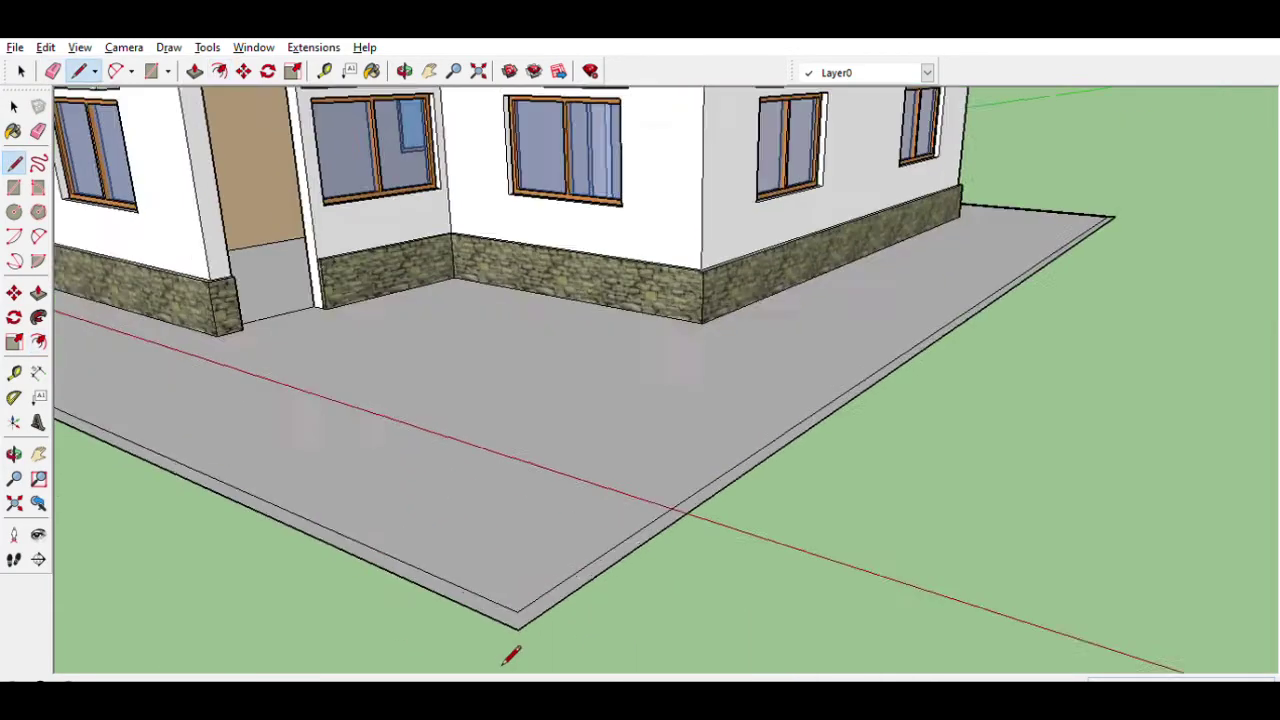
scroll(548, 530, "up", 3)
scroll(300, 409, "down", 5)
scroll(391, 380, "up", 3)
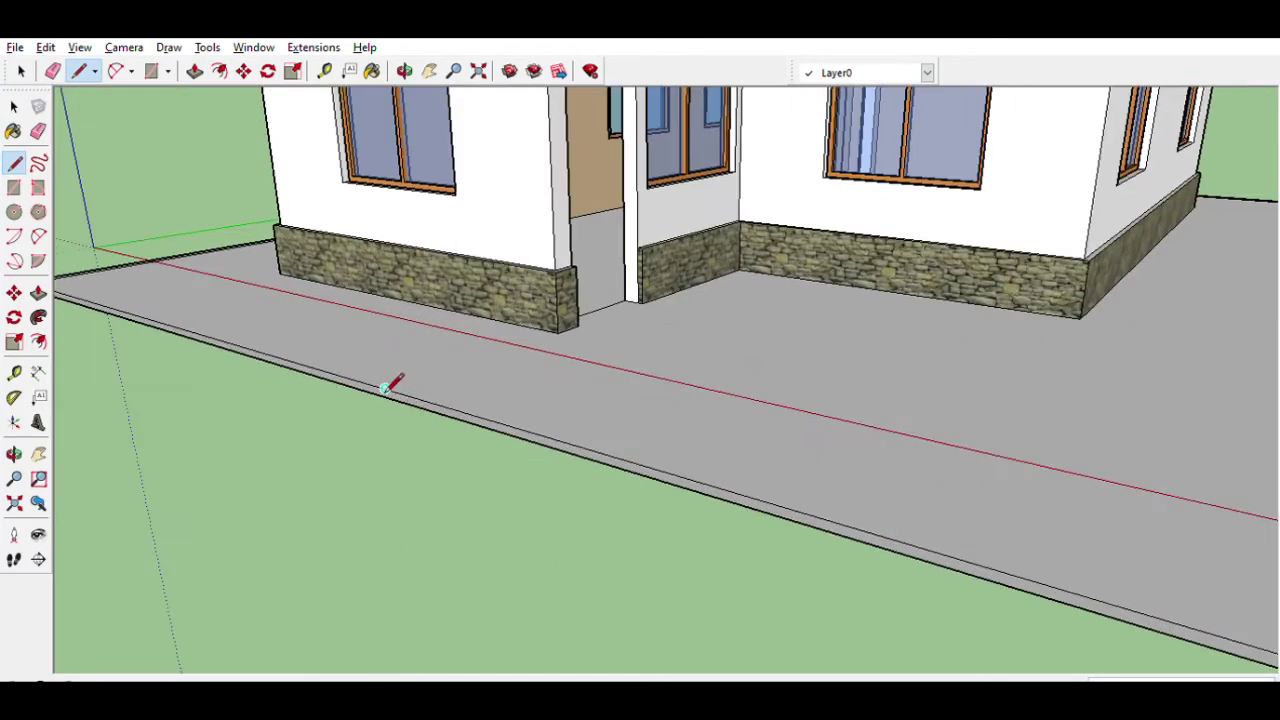
scroll(112, 212, "down", 3)
left_click(42, 292)
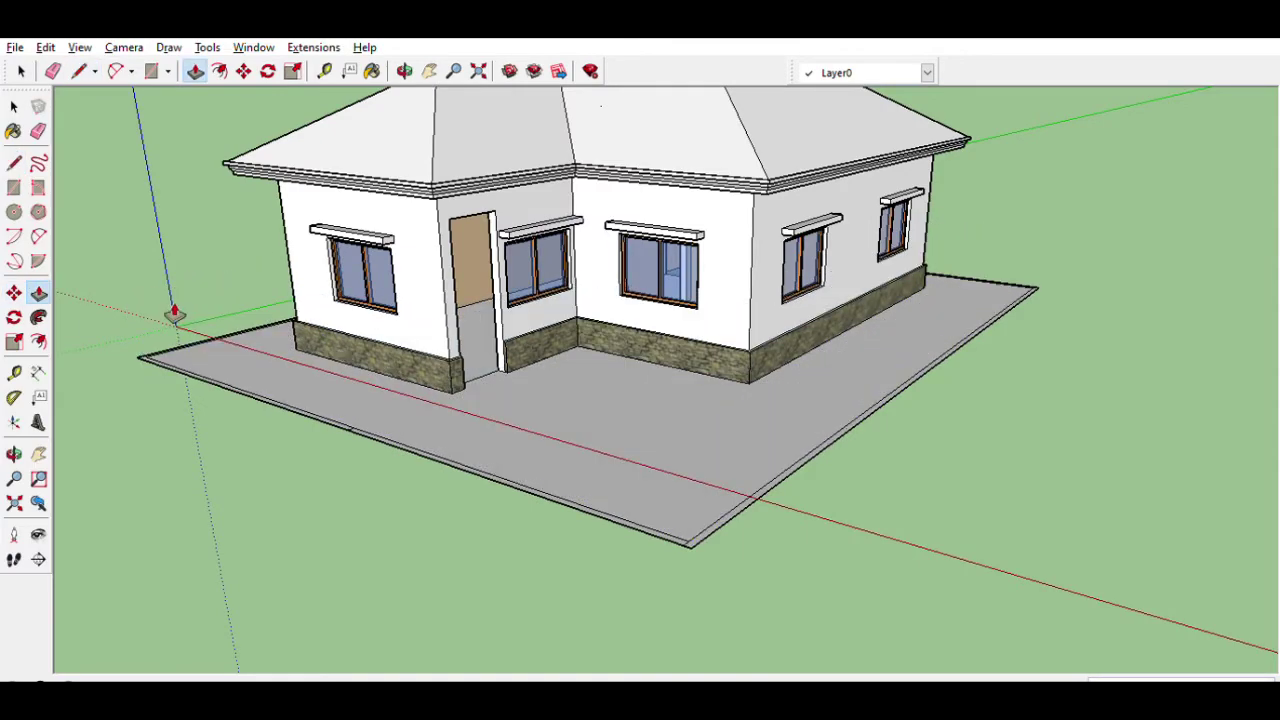
left_click(14, 106)
left_click(15, 160)
scroll(490, 382, "up", 4)
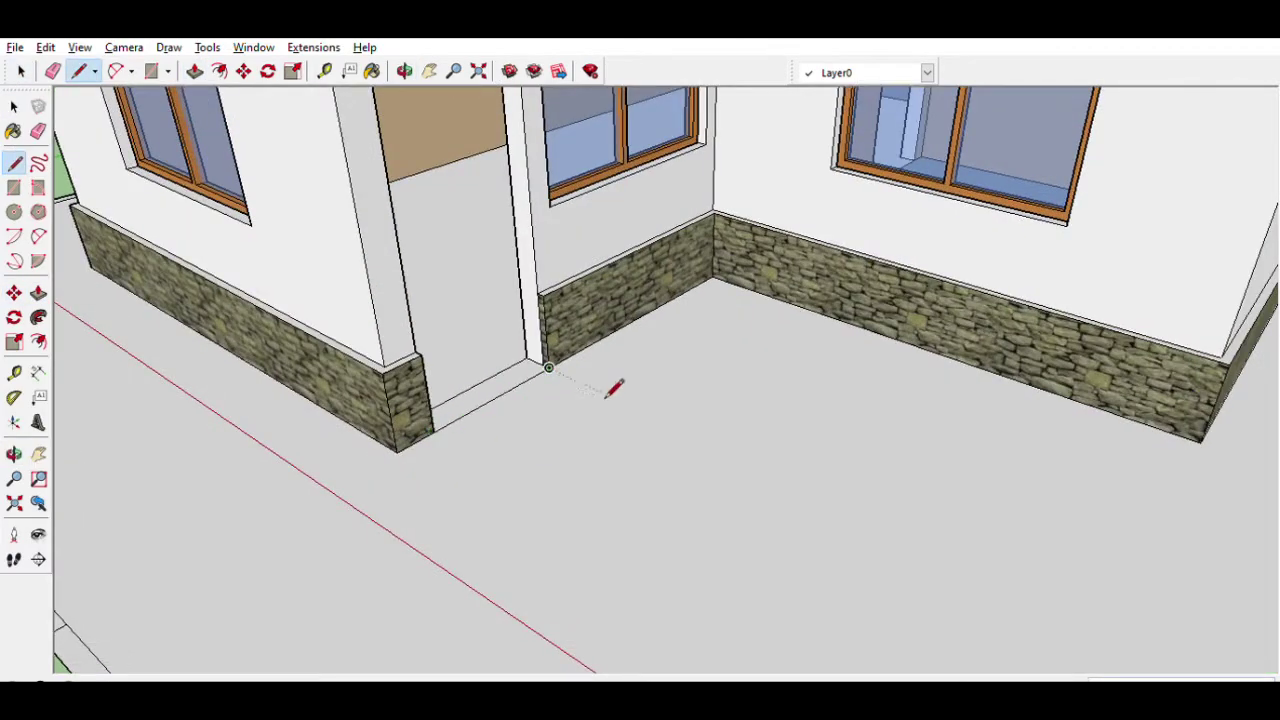
scroll(591, 382, "down", 5)
key("space")
middle_click_drag(349, 329, 459, 358)
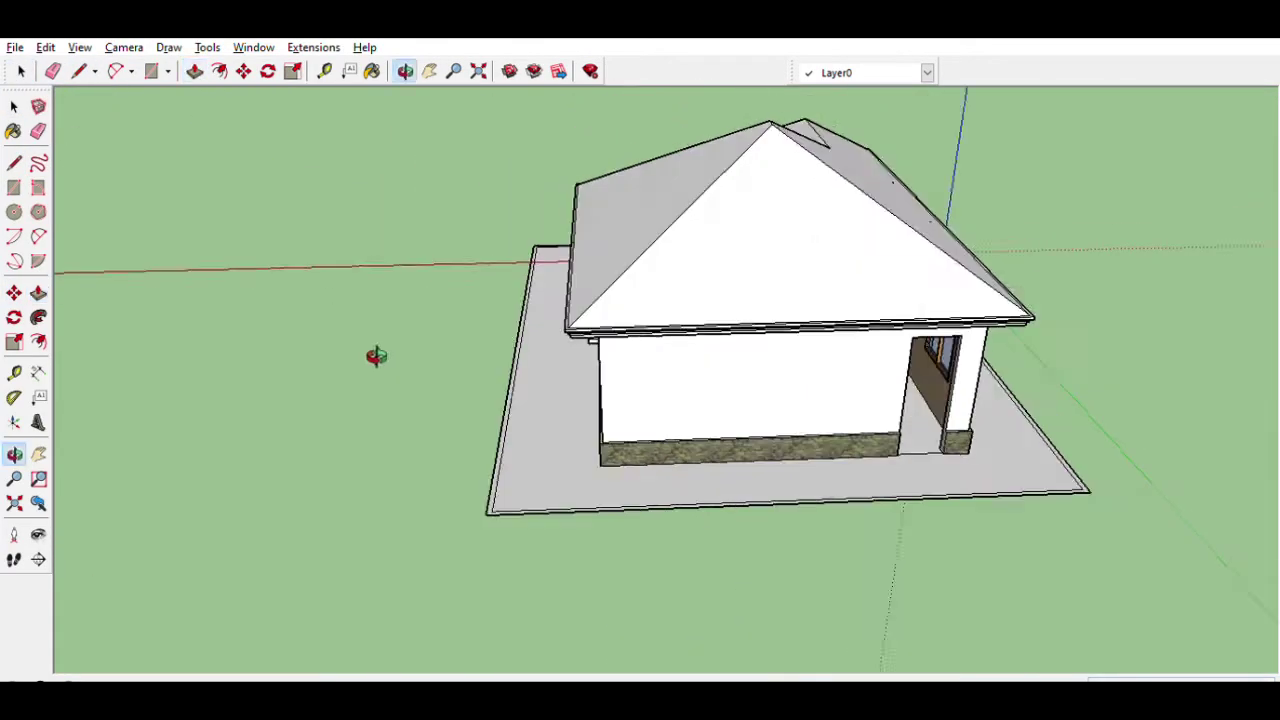
scroll(743, 337, "up", 3)
scroll(700, 450, "up", 3)
scroll(666, 526, "up", 2)
key("l")
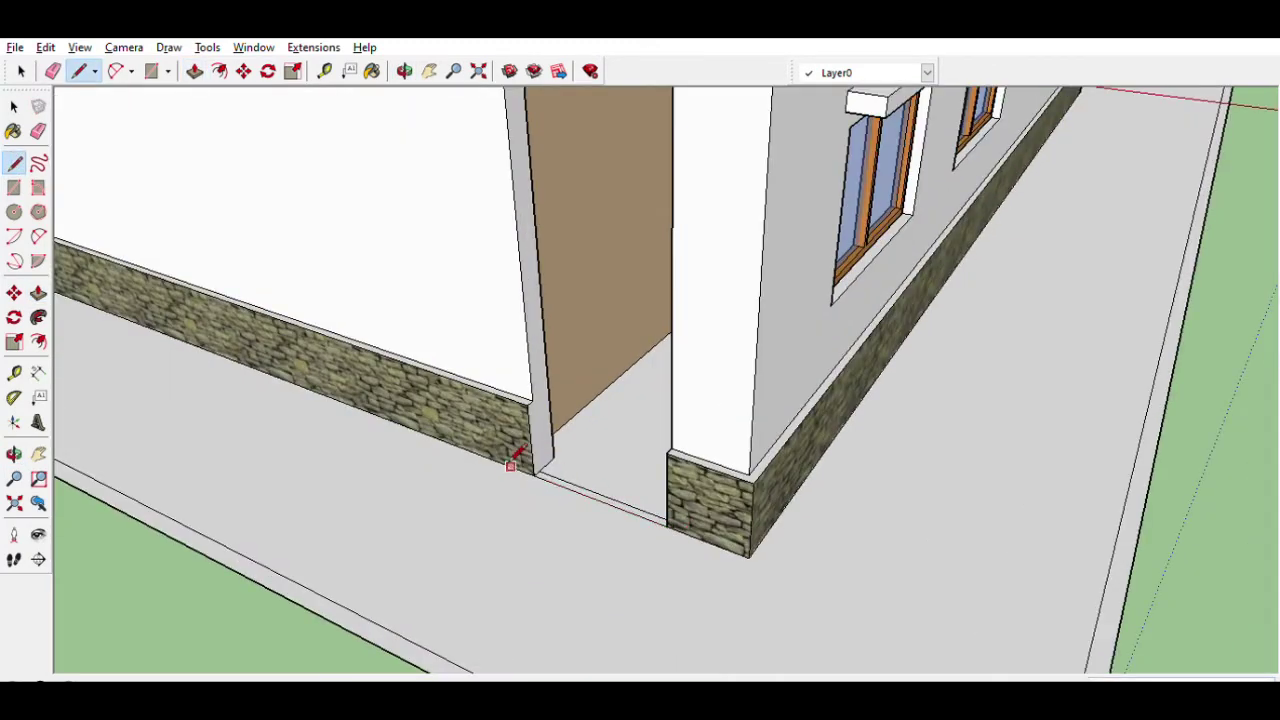
left_click(535, 476)
key("e")
left_click(575, 461)
- Delete the face filling the door opening so the doorway is clear
left_click(14, 162)
scroll(527, 468, "up", 2)
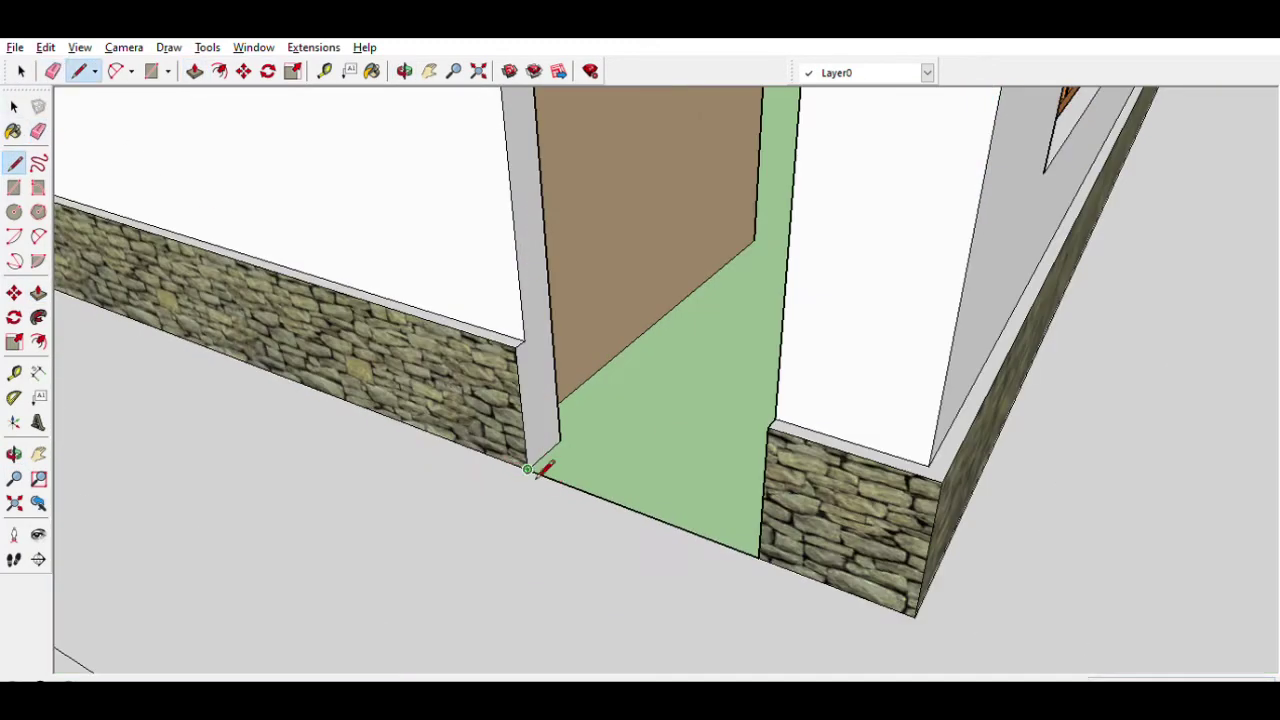
middle_click_drag(760, 558, 648, 531)
scroll(600, 463, "up", 2)
mouse_move(600, 463)
middle_mouse_down()
mouse_move(820, 560)
mouse_move(990, 568)
middle_mouse_up()
scroll(591, 534, "down", 3)
mouse_move(591, 534)
middle_mouse_down()
mouse_move(586, 429)
mouse_move(709, 249)
middle_mouse_up()
key("space")
left_click(677, 287)
key("Delete")
- Push/Pull the yard's border strip up into a low perimeter wall
scroll(677, 287, "down", 5)
mouse_move(635, 348)
middle_mouse_down()
mouse_move(558, 550)
mouse_move(358, 243)
mouse_move(427, 408)
middle_mouse_up()
key("r")
scroll(877, 474, "down", 4)
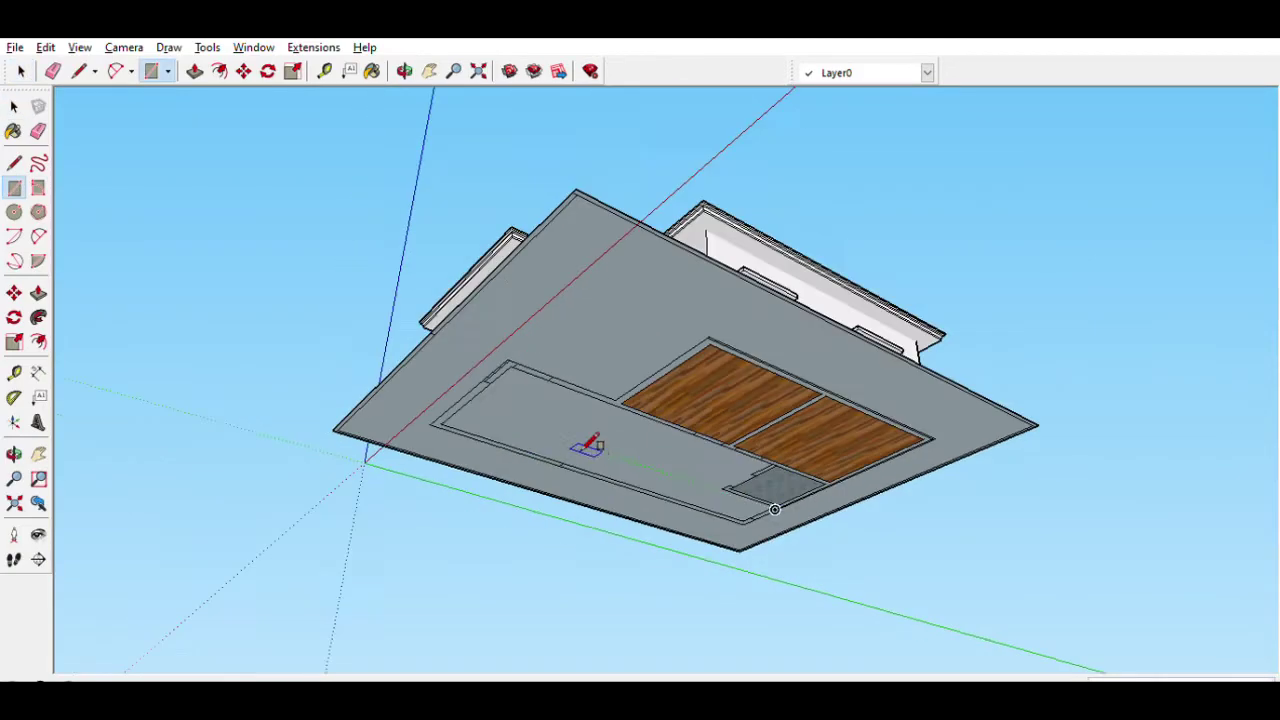
middle_click_drag(586, 442, 562, 429)
key("space")
mouse_move(645, 153)
middle_mouse_down()
mouse_move(663, 449)
mouse_move(763, 306)
mouse_move(697, 434)
middle_mouse_up()
key("p")
left_click(816, 490)
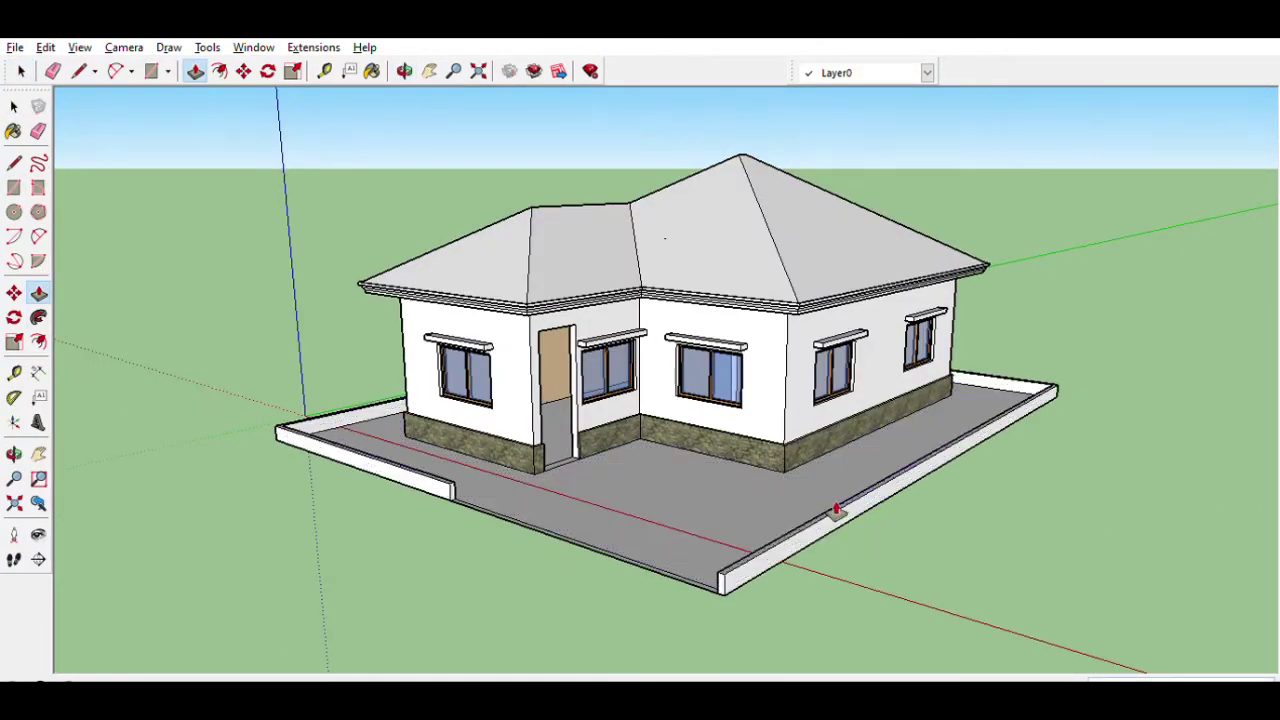
left_click(837, 508)
mouse_move(837, 508)
middle_mouse_down()
mouse_move(663, 503)
mouse_move(541, 407)
middle_mouse_up()
key("space")
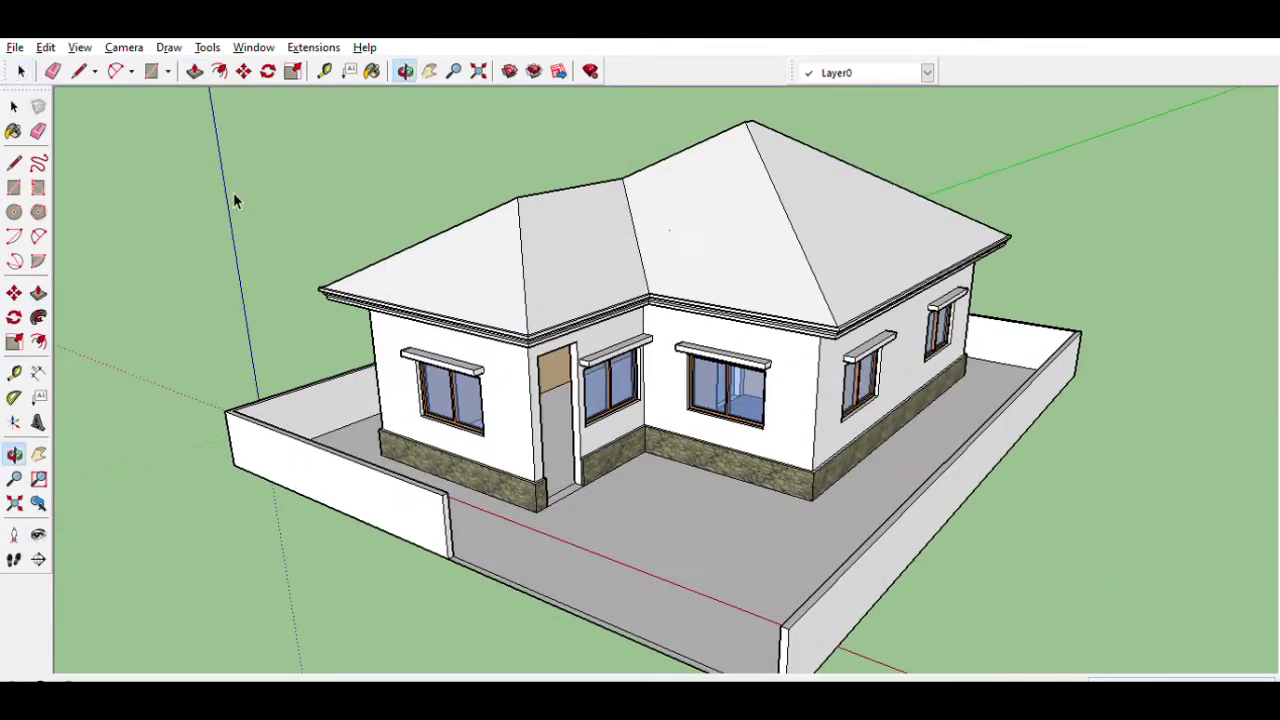
- Edit the roof group and paint its roof faces with the Paint Bucket
double_click(700, 220)
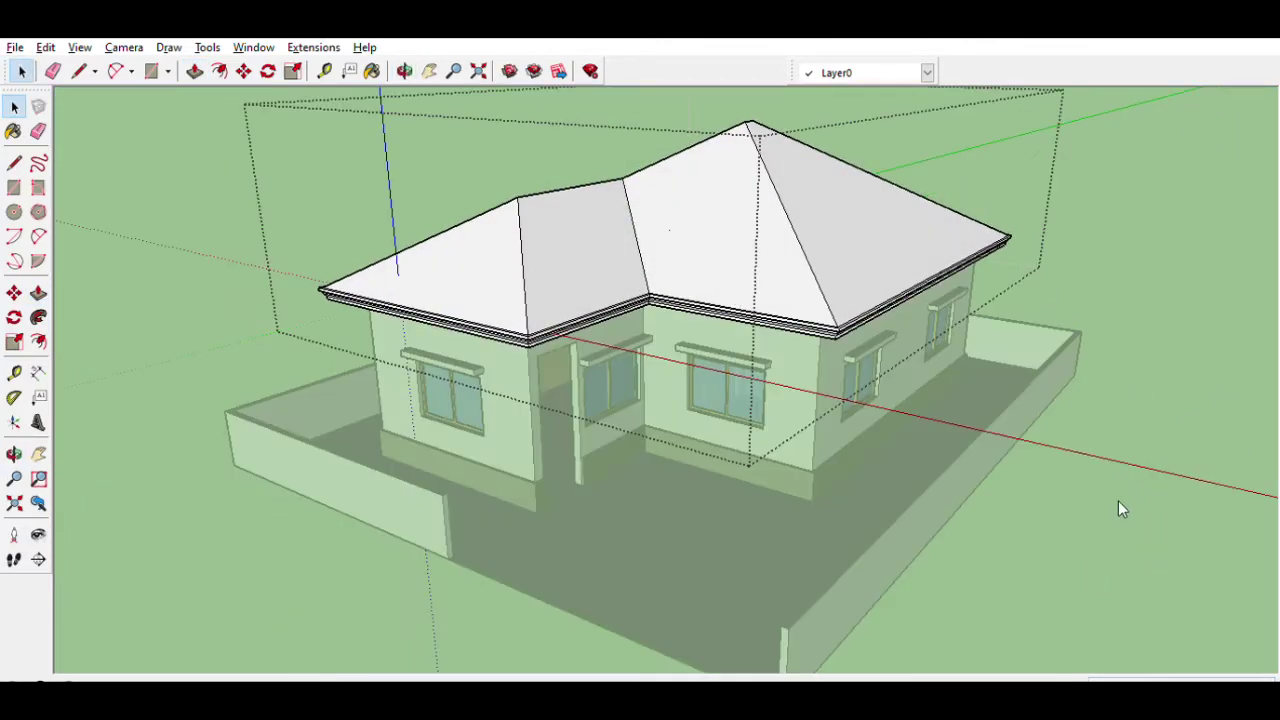
key("b")
left_click(720, 240)
left_click(586, 209)
mouse_move(586, 209)
middle_mouse_down()
mouse_move(749, 214)
mouse_move(803, 131)
middle_mouse_up()
left_click(803, 131)
mouse_move(1083, 582)
middle_mouse_down()
mouse_move(784, 251)
mouse_move(600, 300)
middle_mouse_up()
- Close the roof group and review the whole painted house from several angles
key("space")
left_click(320, 263)
middle_click_drag(320, 263, 1097, 447)
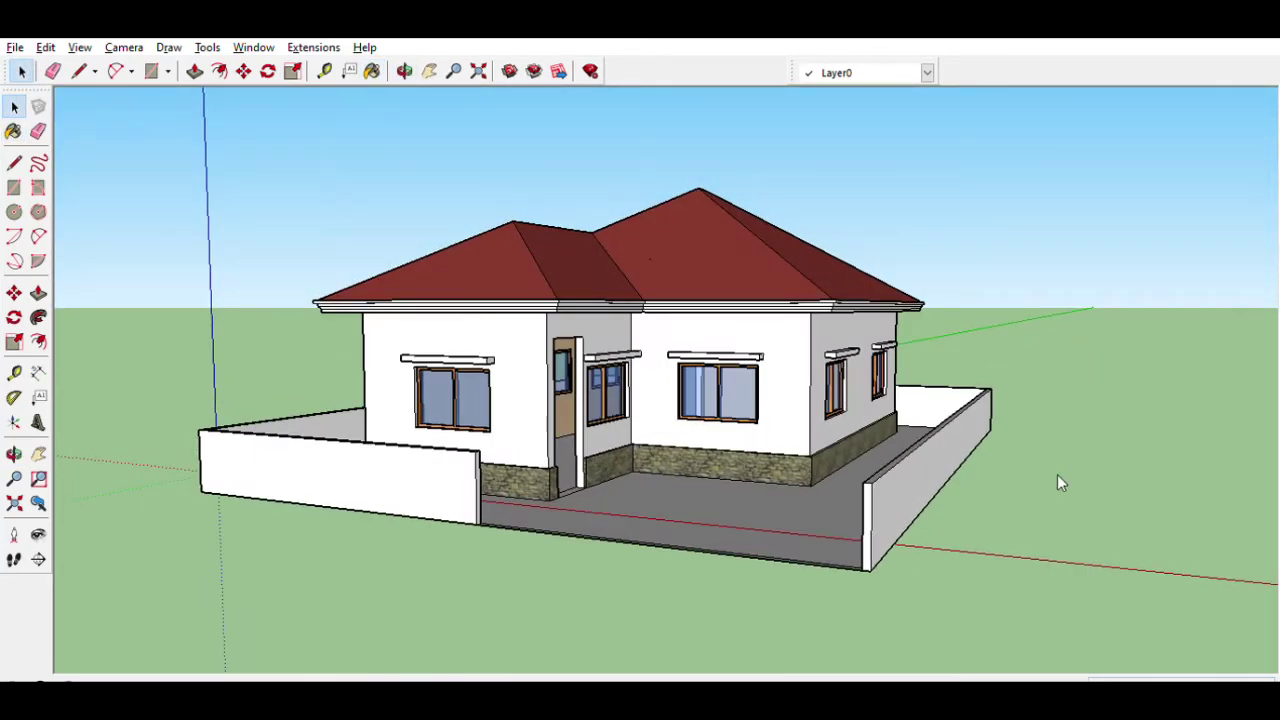
middle_click_drag(1137, 443, 785, 299)
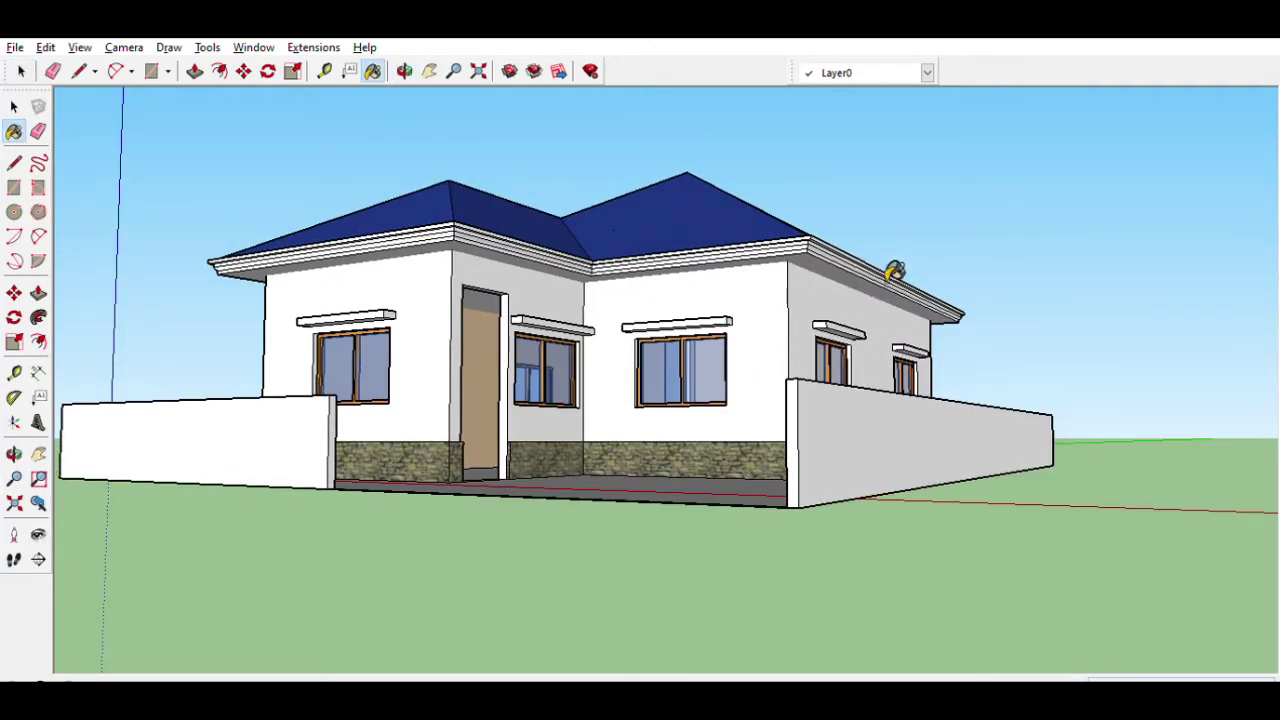
middle_click_drag(945, 300, 786, 351)
scroll(757, 362, "up", 5)
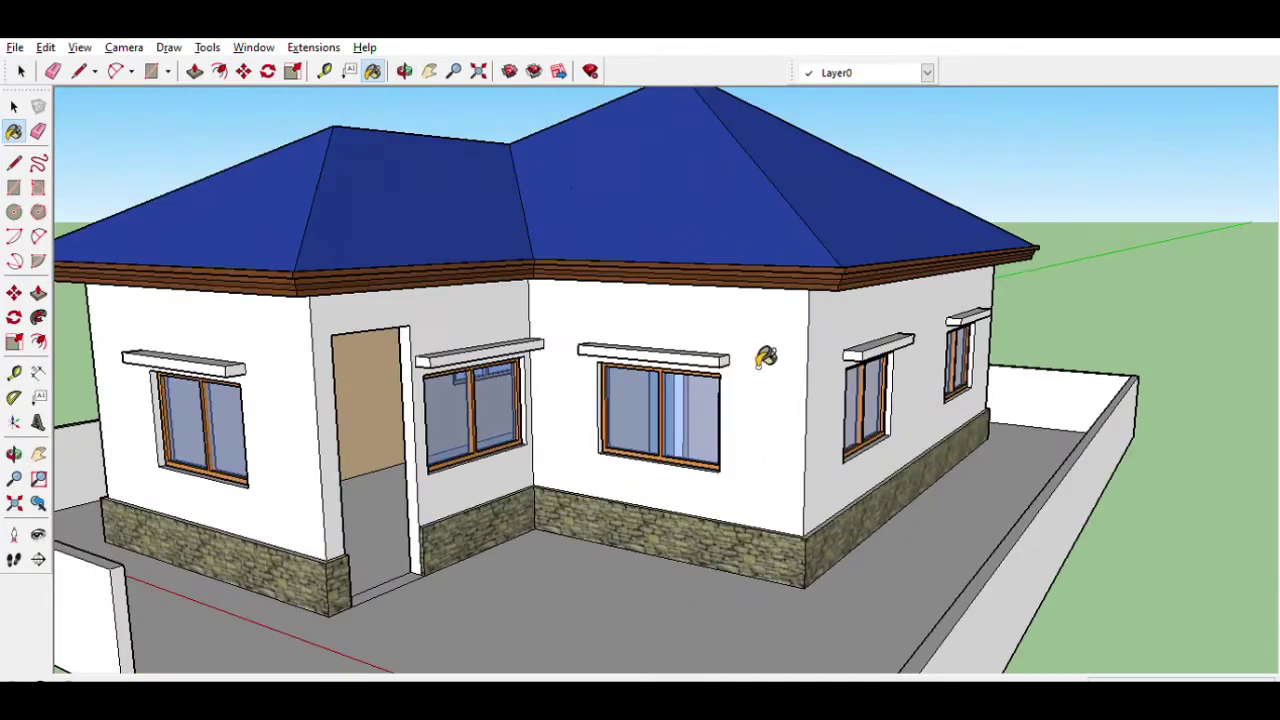
scroll(1090, 428, "down", 5)
middle_click_drag(1090, 428, 300, 286)
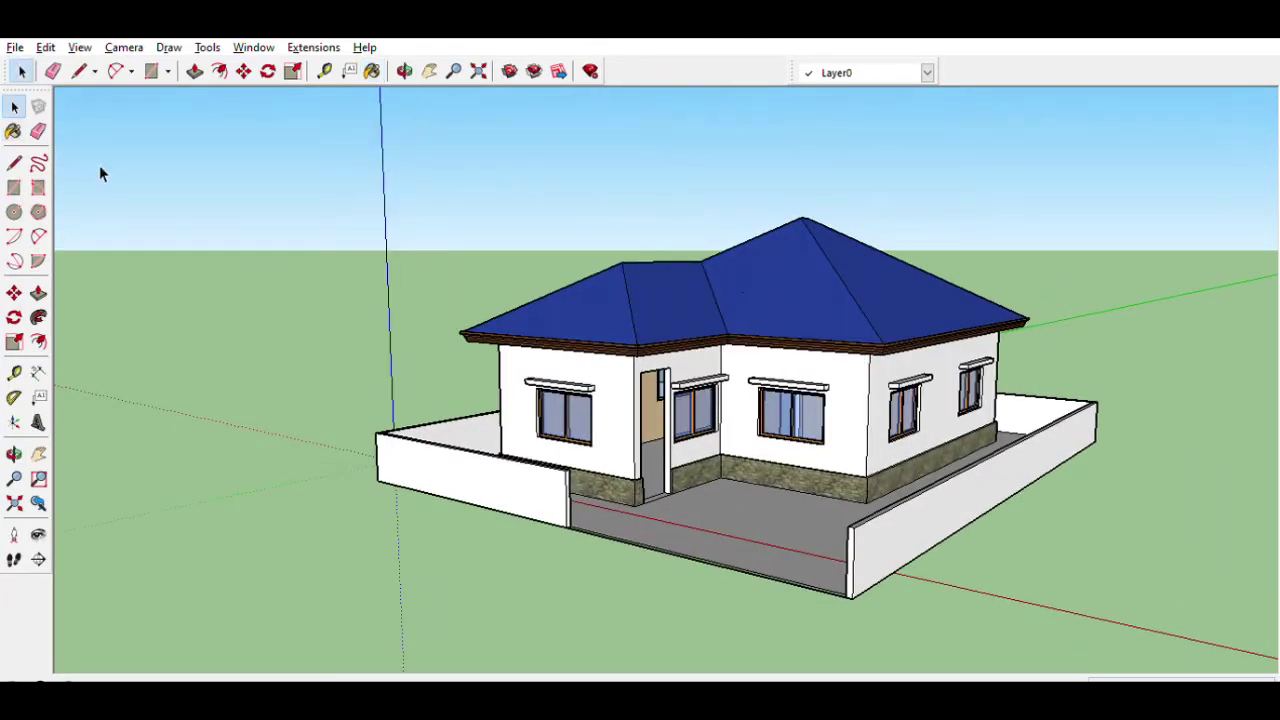
scroll(365, 333, "down", 1)
key("space")
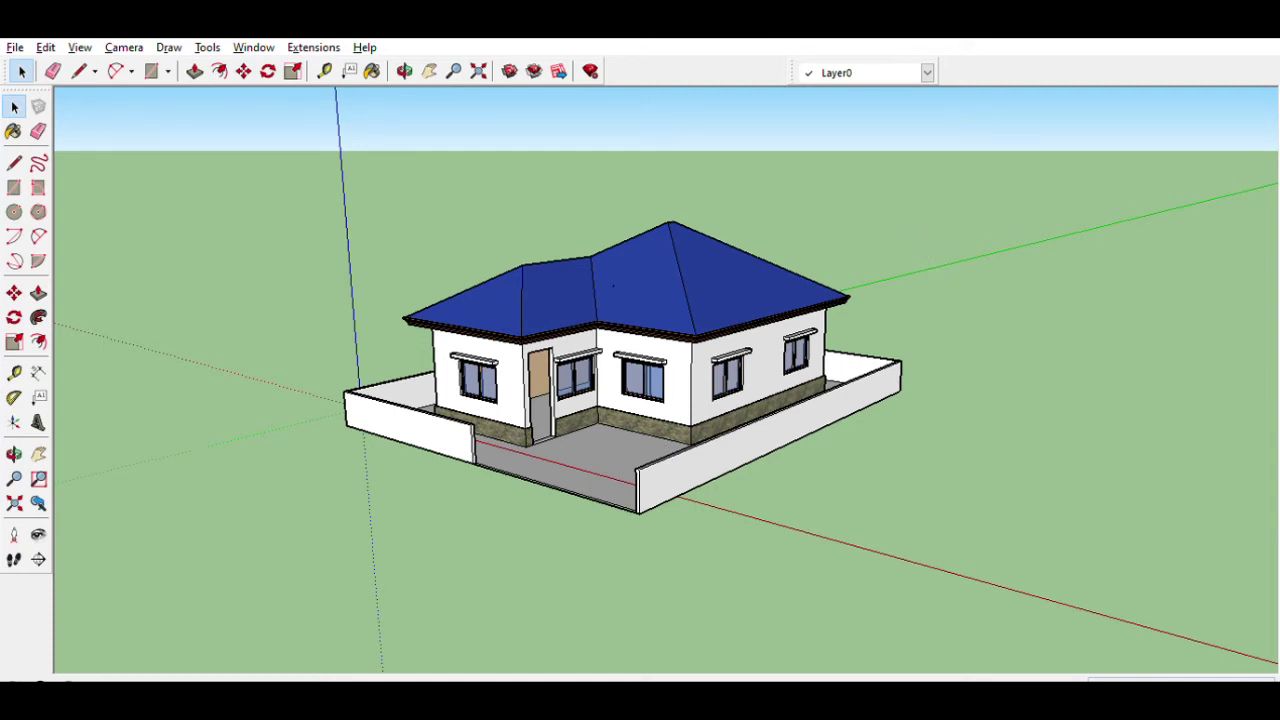
- Move the scale figure onto the patio and nudge it beside the front door
left_click_drag(948, 441, 594, 449)
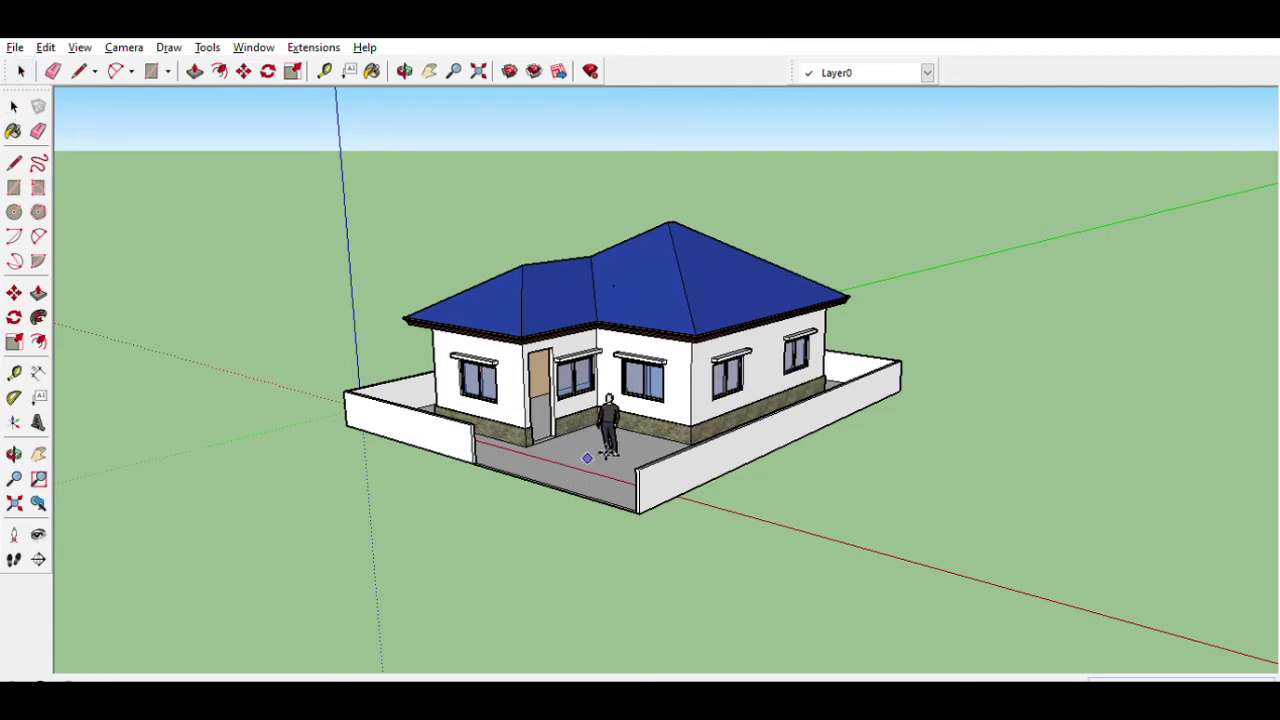
scroll(594, 455, "up", 3)
scroll(563, 546, "up", 3)
scroll(563, 546, "down", 3)
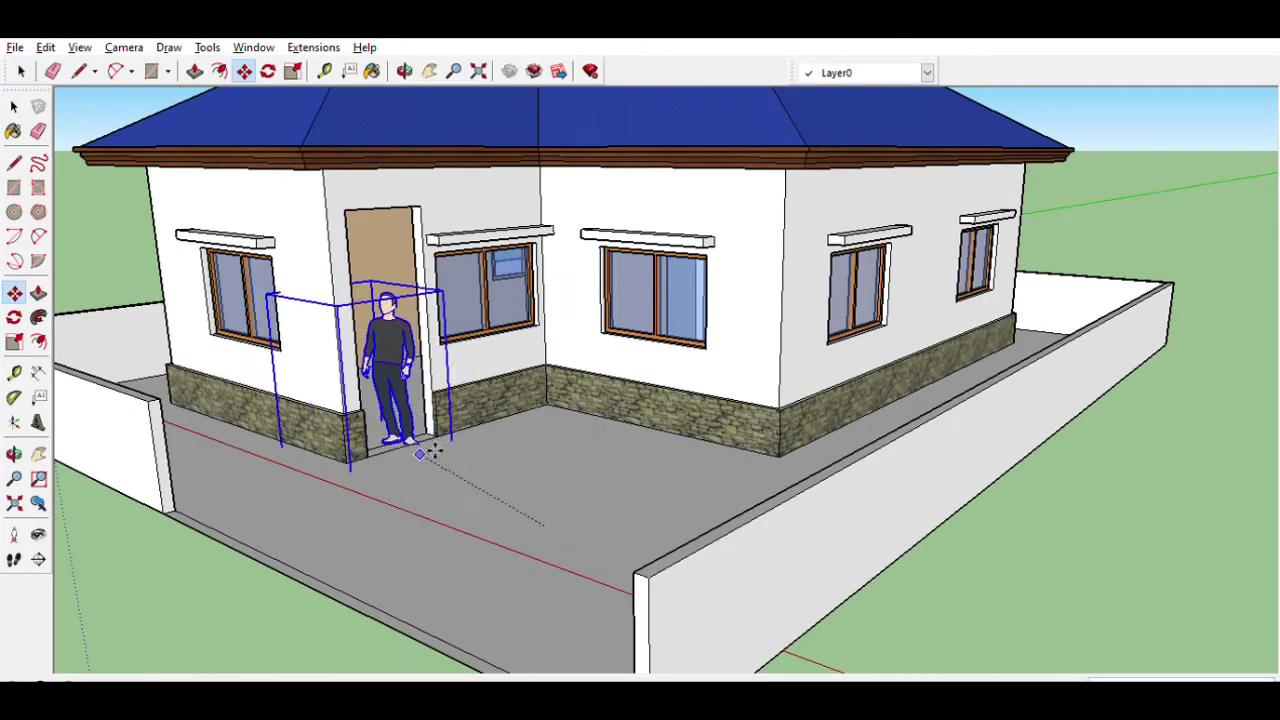
key("space")
middle_click_drag(491, 488, 465, 350)
mouse_move(462, 350)
left_mouse_down()
mouse_move(1137, 334)
mouse_move(697, 477)
mouse_move(1034, 449)
mouse_move(751, 487)
mouse_move(929, 434)
mouse_move(420, 393)
left_mouse_up()
key("space")
left_click(14, 292)
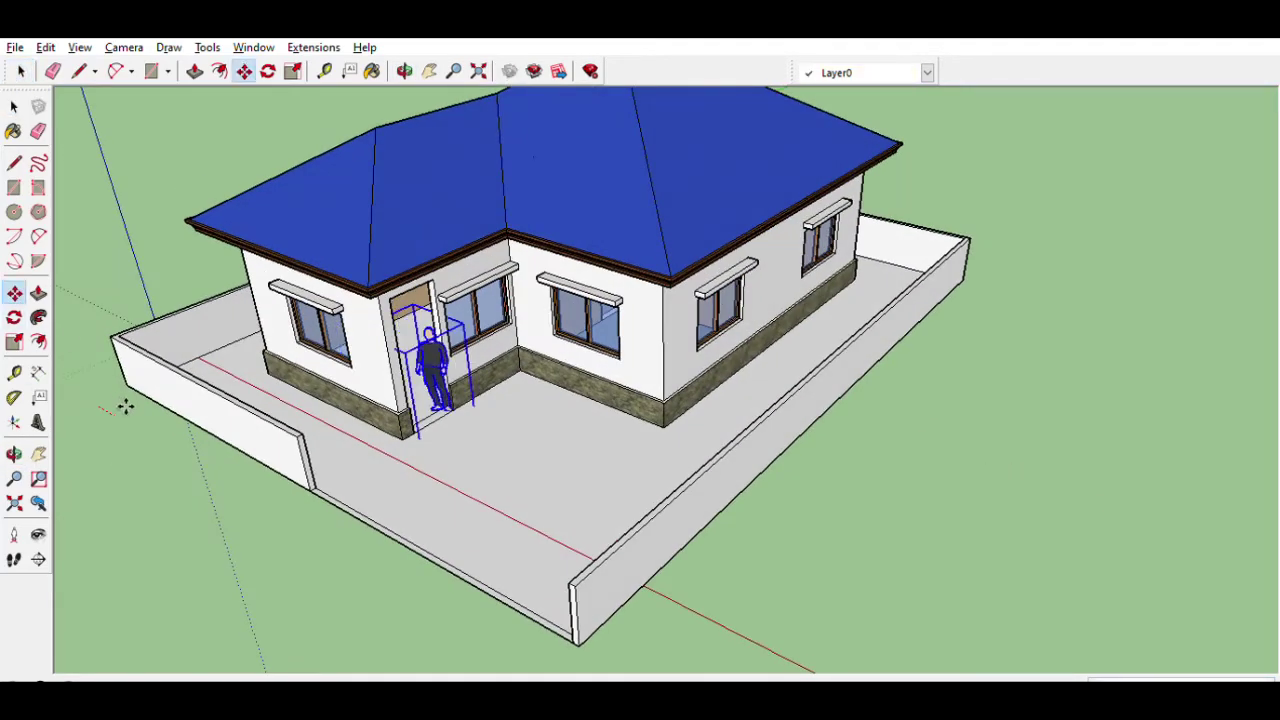
left_click(14, 105)
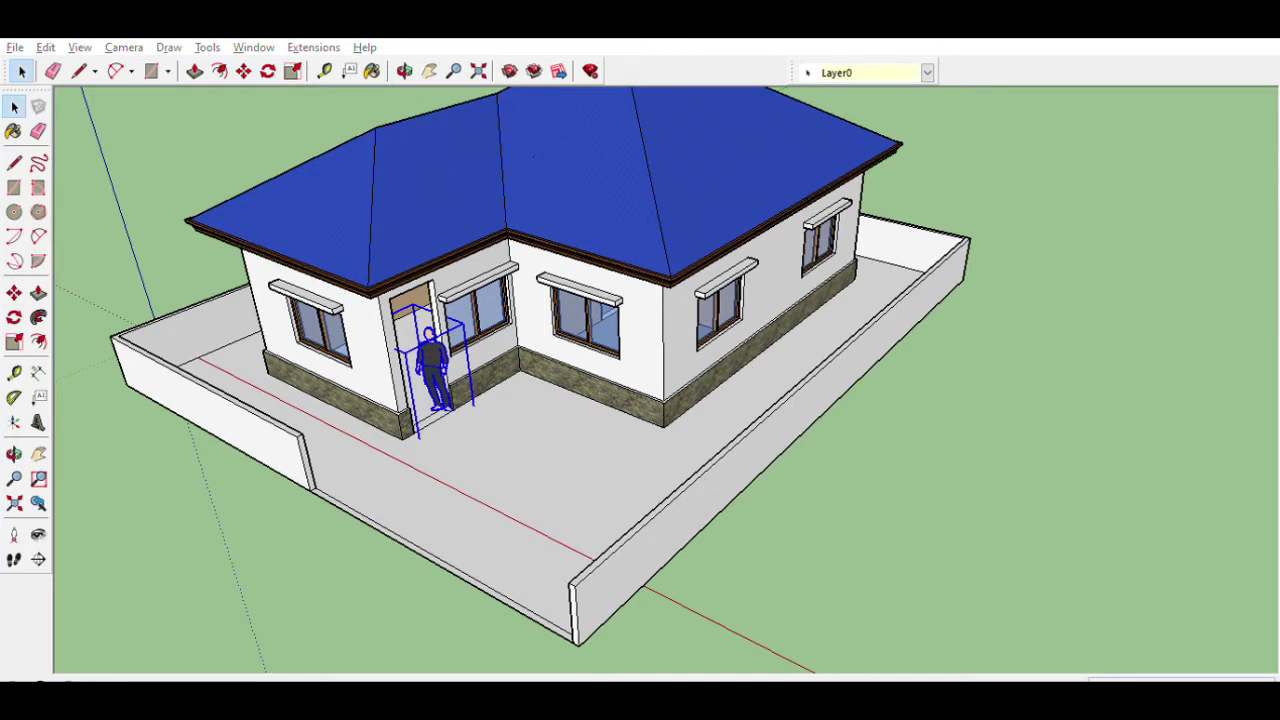
mouse_move(191, 400)
middle_mouse_down()
mouse_move(420, 400)
mouse_move(1021, 283)
middle_mouse_up()
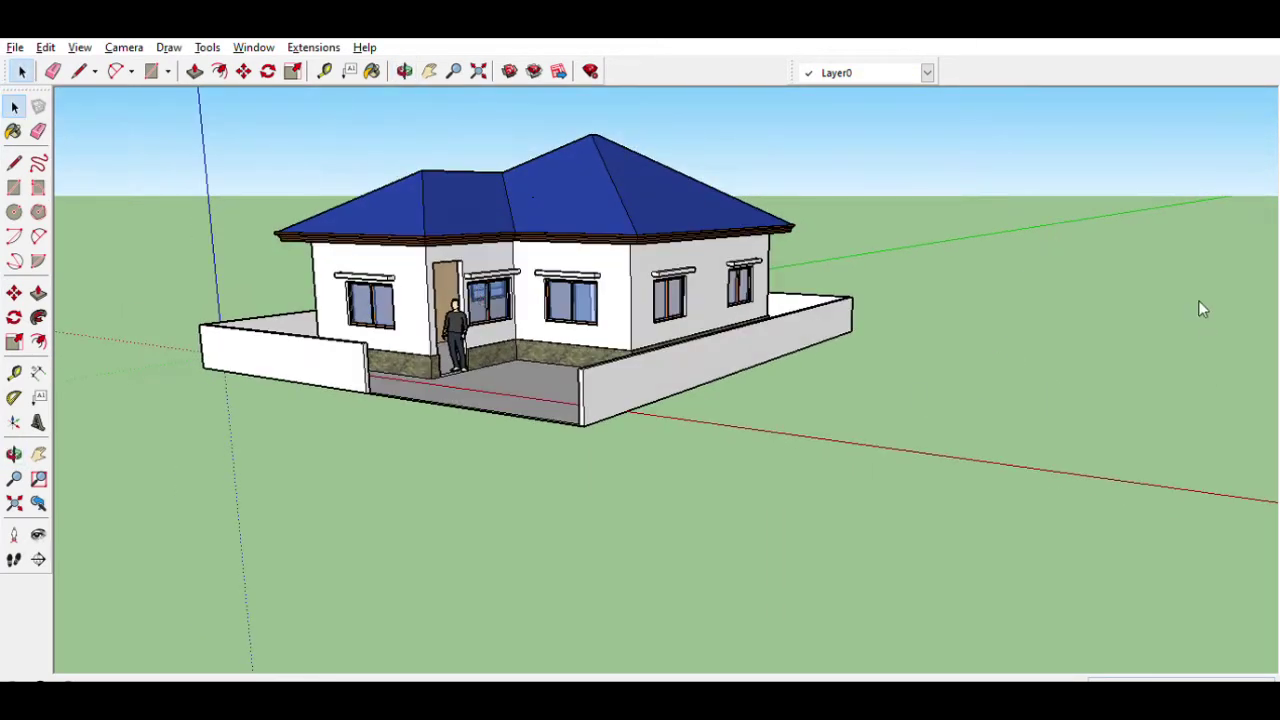
- Paint two front wall faces purple to test the colour
left_click(638, 329)
left_click(506, 257)
mouse_move(402, 275)
middle_mouse_down()
mouse_move(891, 255)
mouse_move(694, 432)
middle_mouse_up()
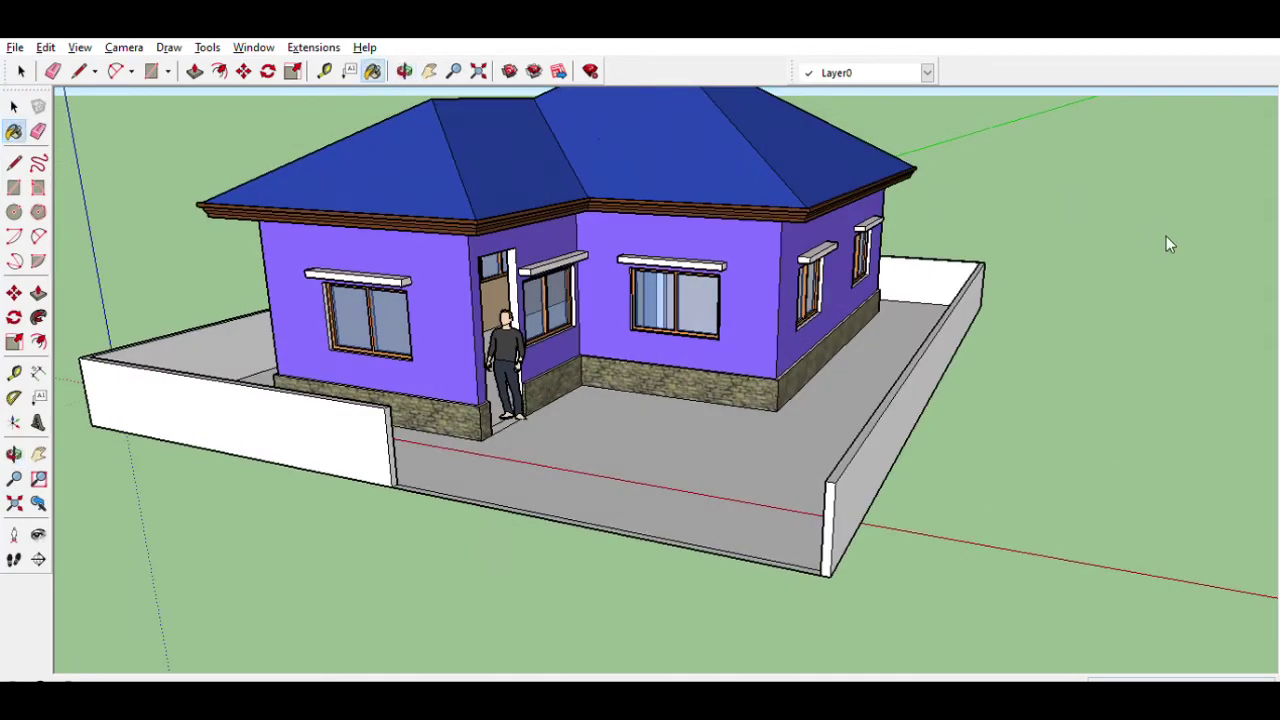
middle_click_drag(1169, 244, 1263, 366)
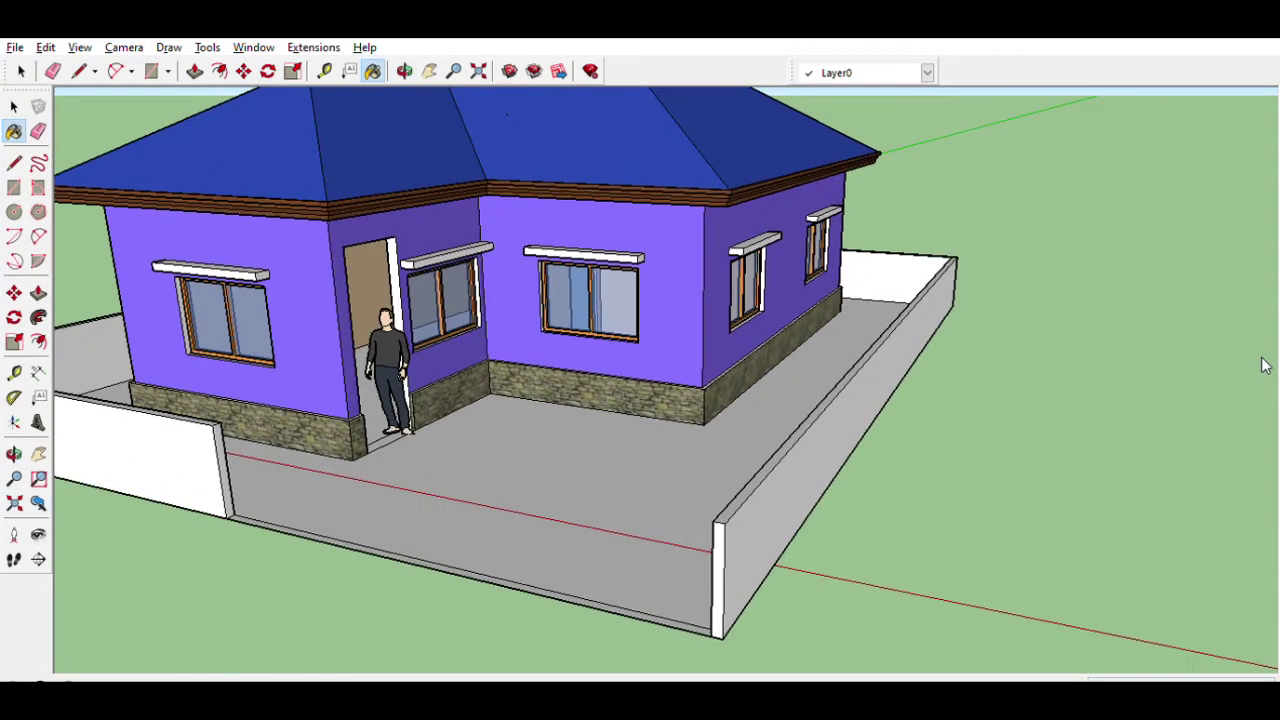
- Undo the purple and cyan trials to restore the original wall colour
key("ctrl+z")
key("ctrl+z")
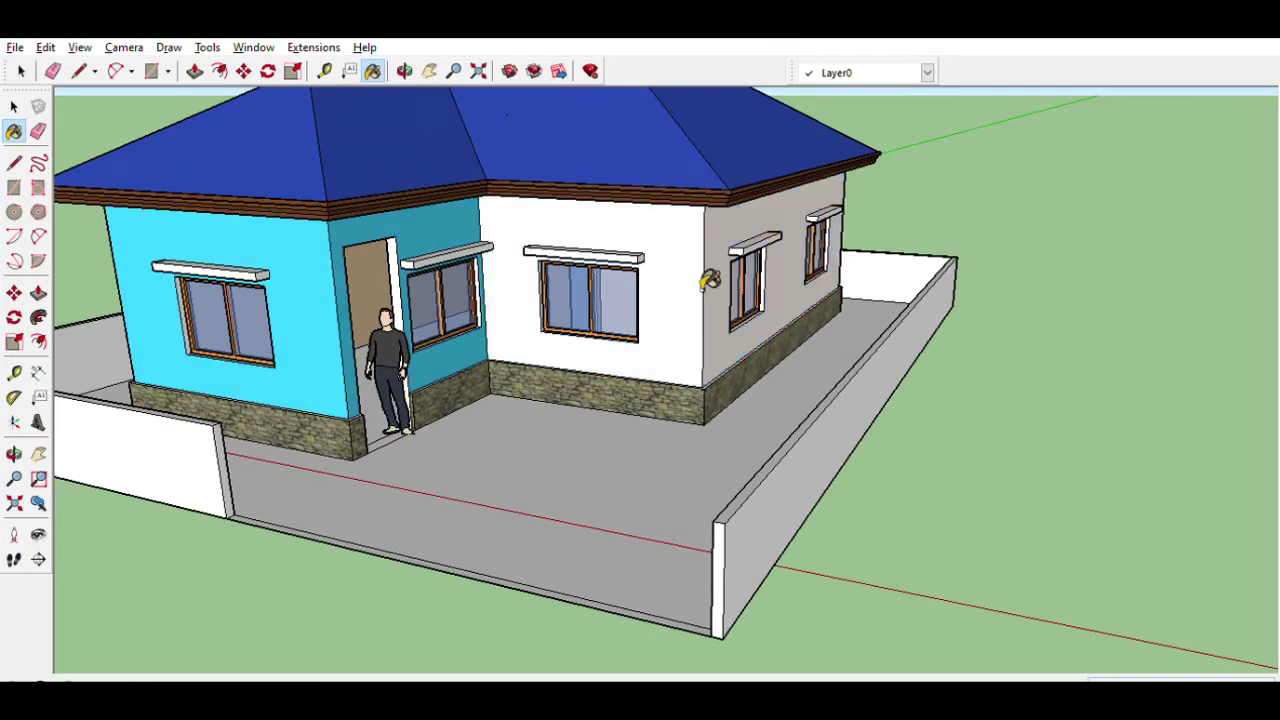
key("ctrl+z")
mouse_move(1143, 383)
middle_mouse_down()
mouse_move(566, 295)
mouse_move(643, 128)
middle_mouse_up()
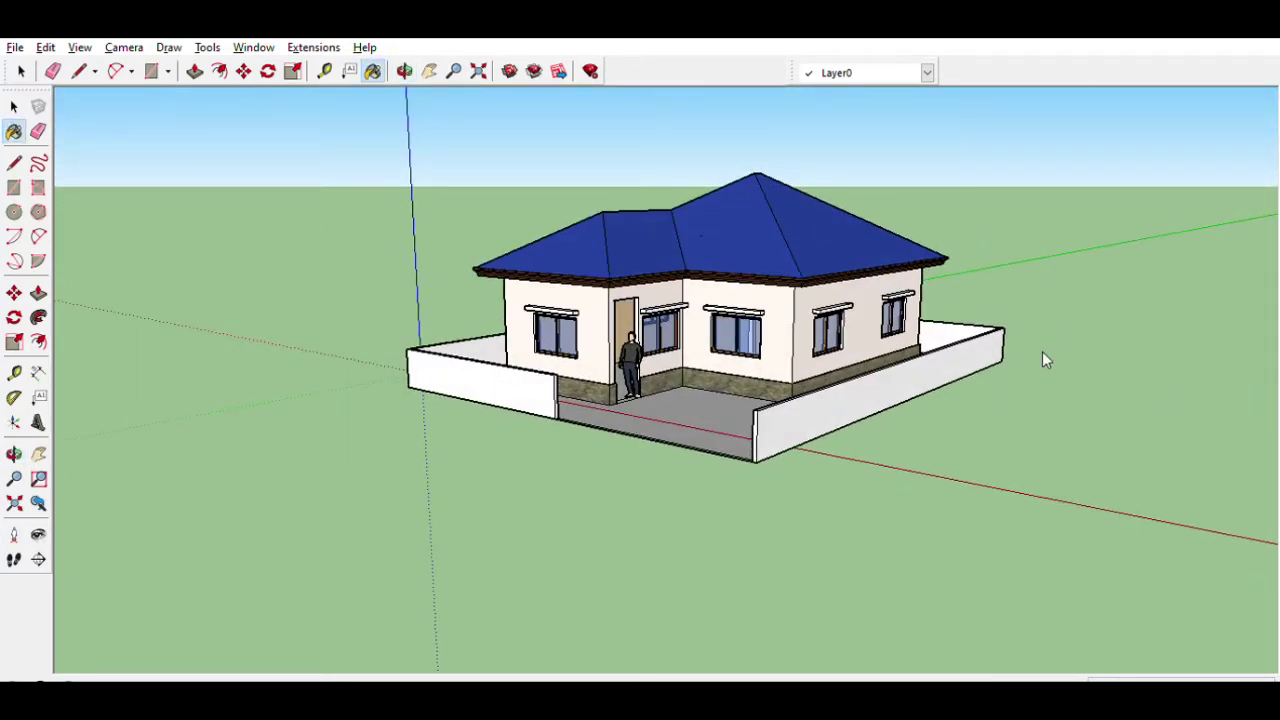
middle_click_drag(1043, 362, 186, 466)
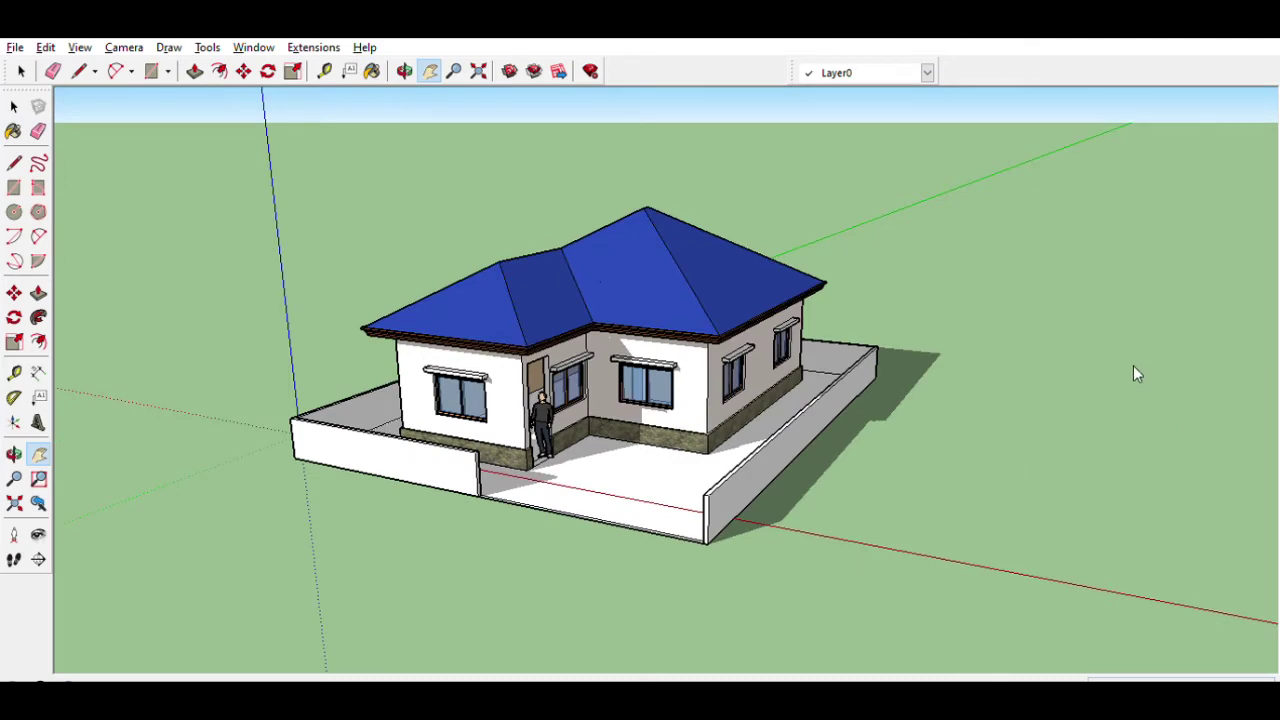
- Cancel the long front wall extension, leaving the front of the paved yard open
middle_click_drag(531, 529, 1254, 395)
scroll(1252, 329, "up", 1)
scroll(1258, 338, "up", 2)
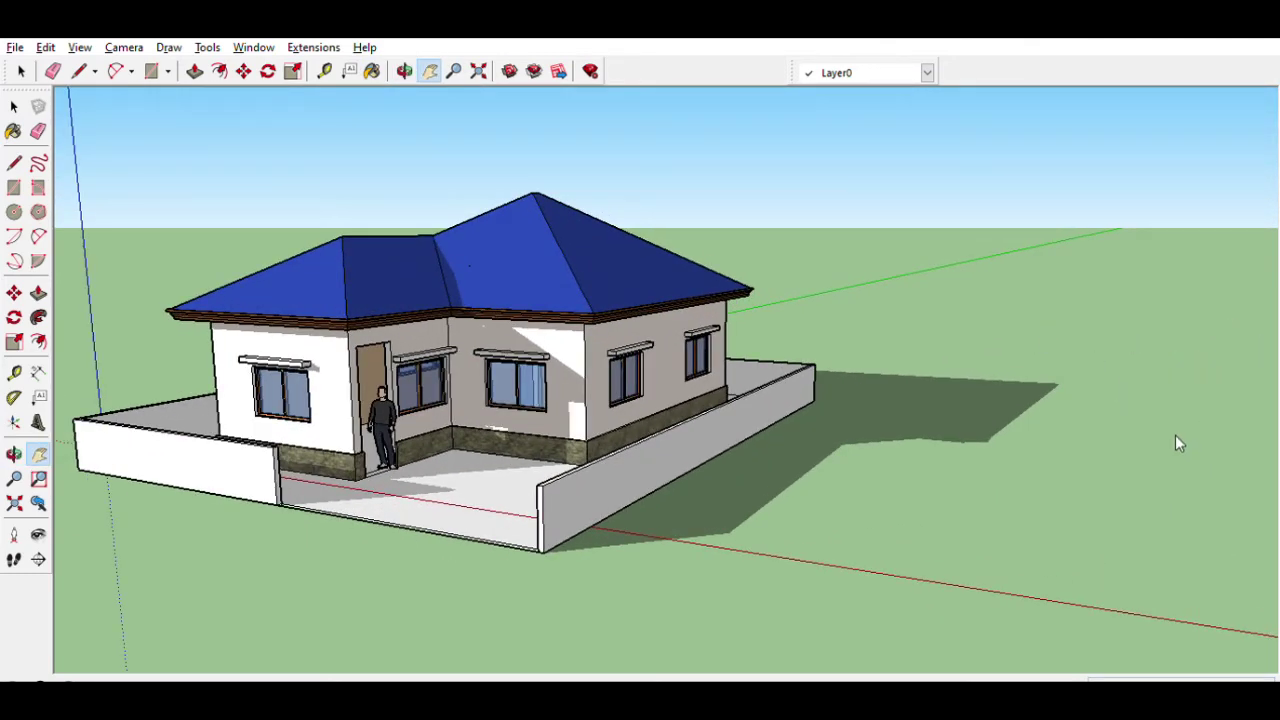
middle_click_drag(457, 491, 607, 568)
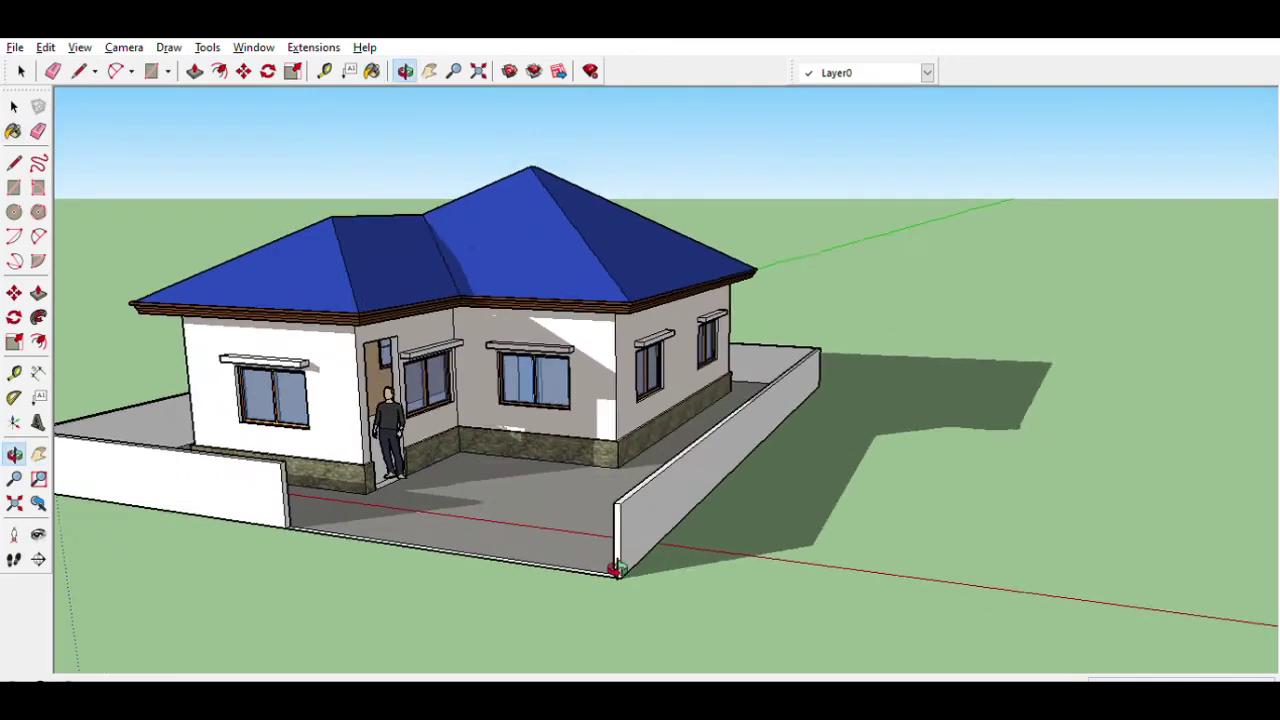
scroll(607, 568, "down", 3)
mouse_move(94, 429)
middle_mouse_down()
mouse_move(263, 414)
mouse_move(361, 465)
mouse_move(669, 520)
mouse_move(523, 620)
mouse_move(617, 515)
mouse_move(269, 291)
mouse_move(366, 509)
middle_mouse_up()
scroll(366, 509, "up", 2)
scroll(546, 435, "up", 2)
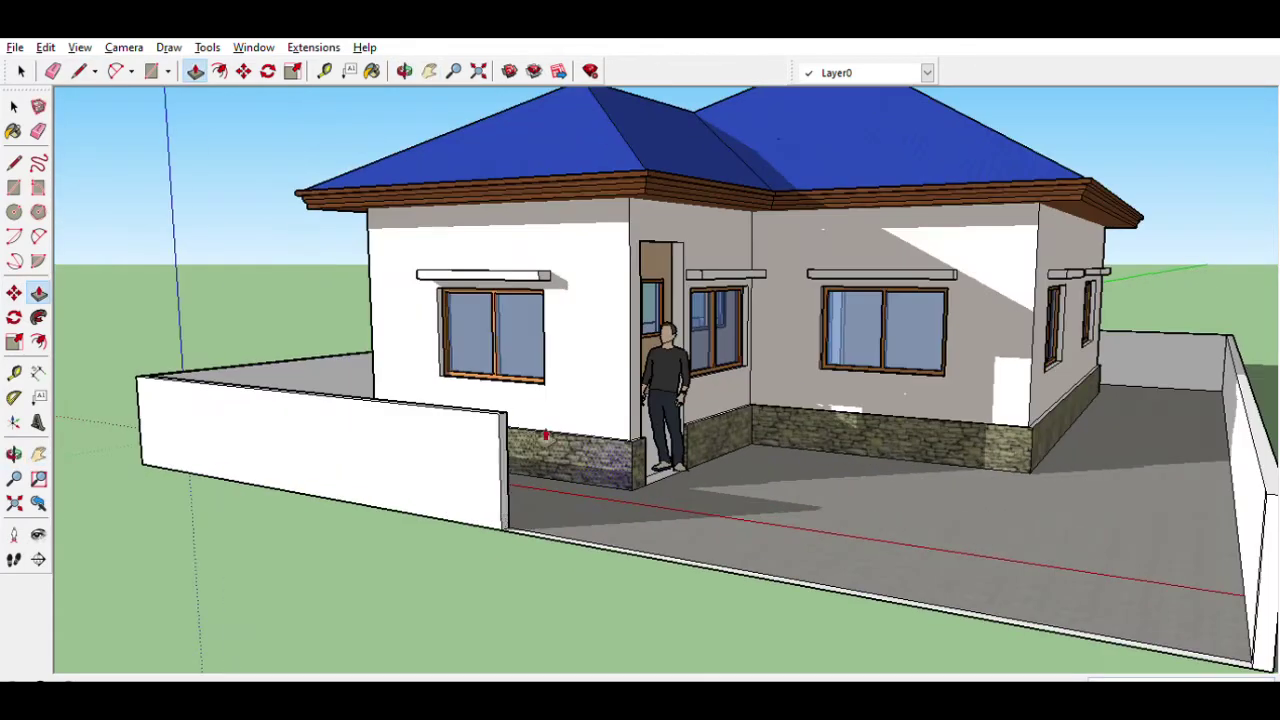
key("Escape")
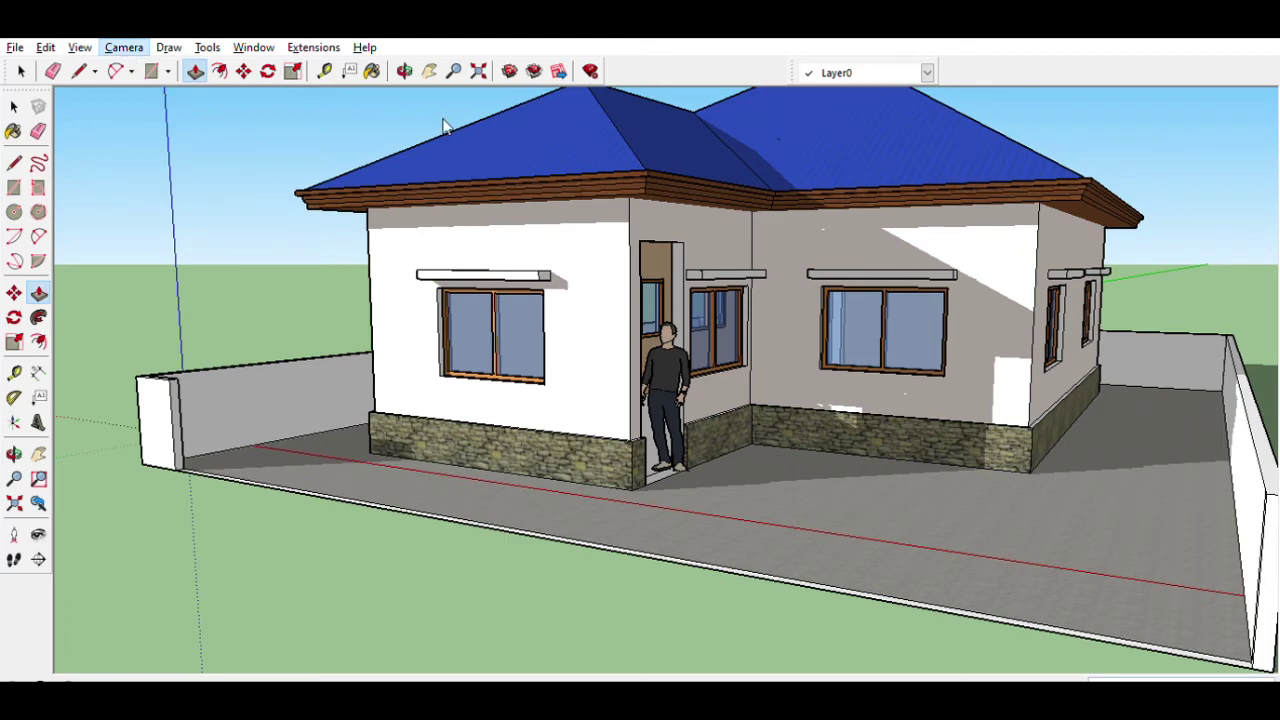
- Check the open-fronted yard from the front view and a raised corner angle
key("f")
mouse_move(509, 266)
middle_mouse_down()
mouse_move(514, 294)
mouse_move(400, 333)
mouse_move(520, 477)
middle_mouse_up()
scroll(520, 477, "down", 5)
scroll(520, 477, "up", 5)
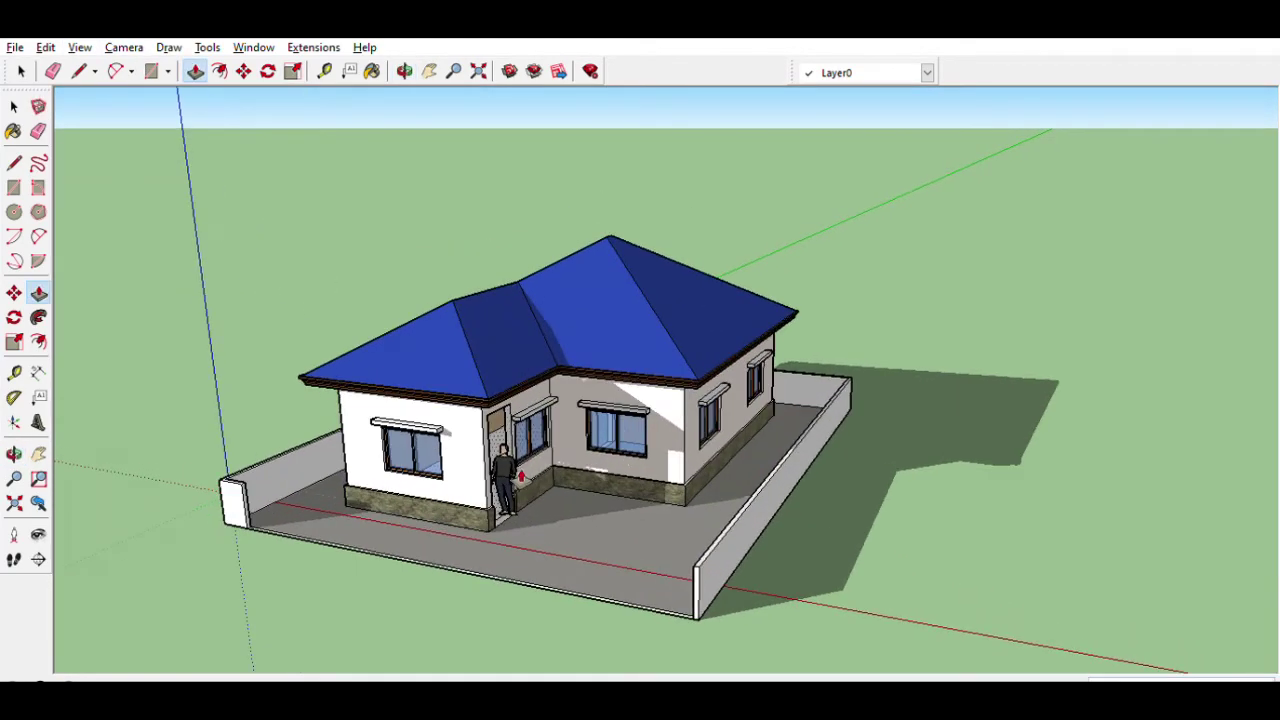
scroll(861, 216, "down", 1)
mouse_move(1007, 228)
middle_mouse_down()
mouse_move(1000, 277)
mouse_move(934, 363)
middle_mouse_up()
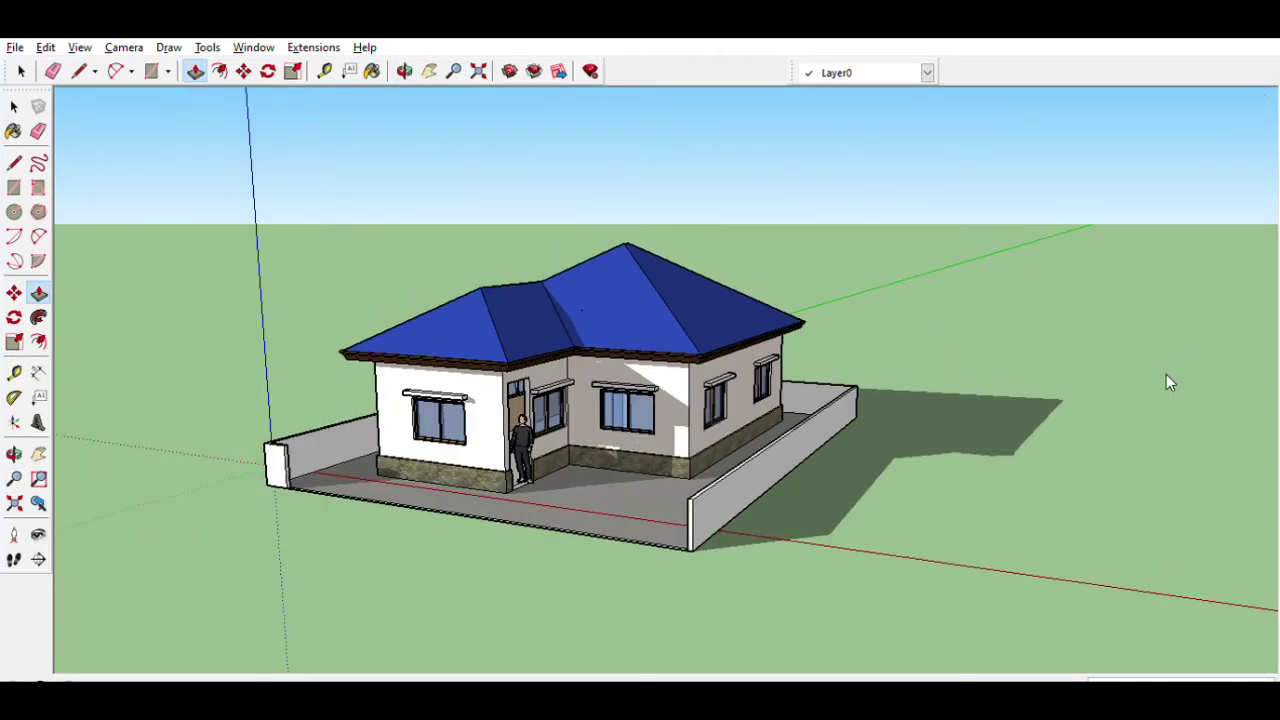
- Draw a thin rectangle strip along the base of the front wall
left_click(14, 187)
scroll(594, 449, "up", 3)
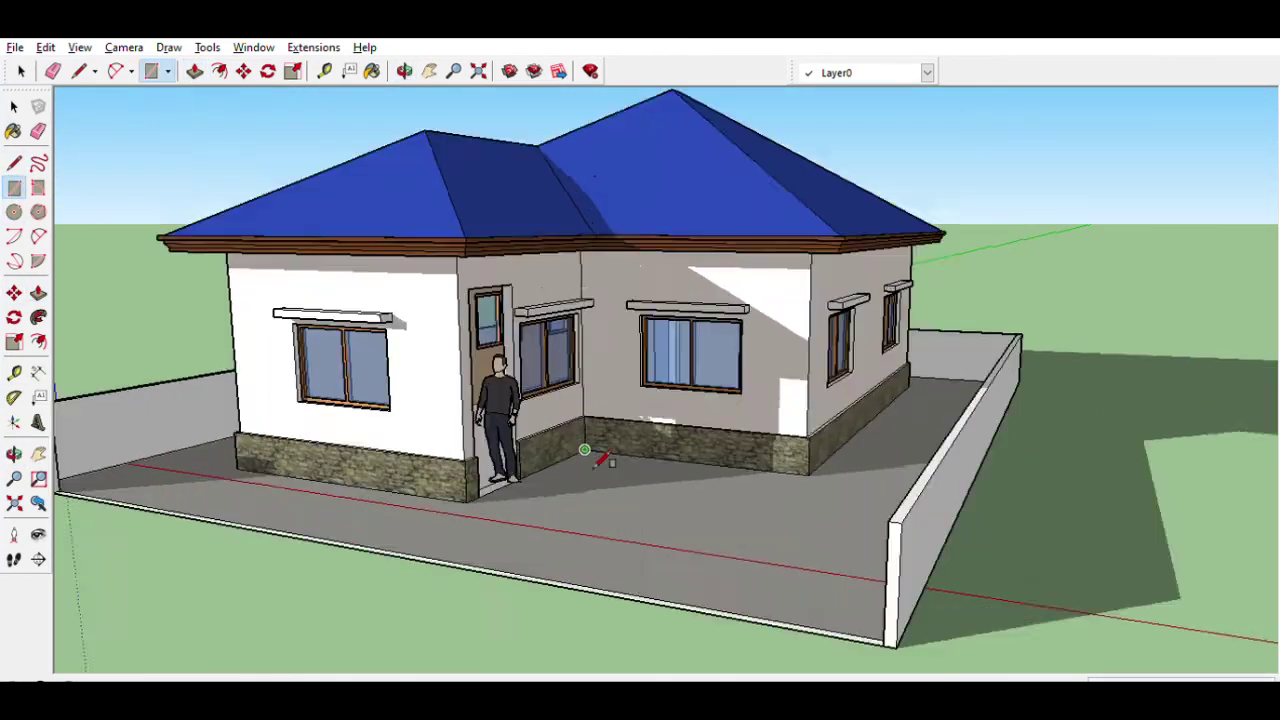
scroll(580, 463, "up", 1)
left_click(580, 463)
scroll(600, 480, "up", 3)
scroll(928, 556, "down", 3)
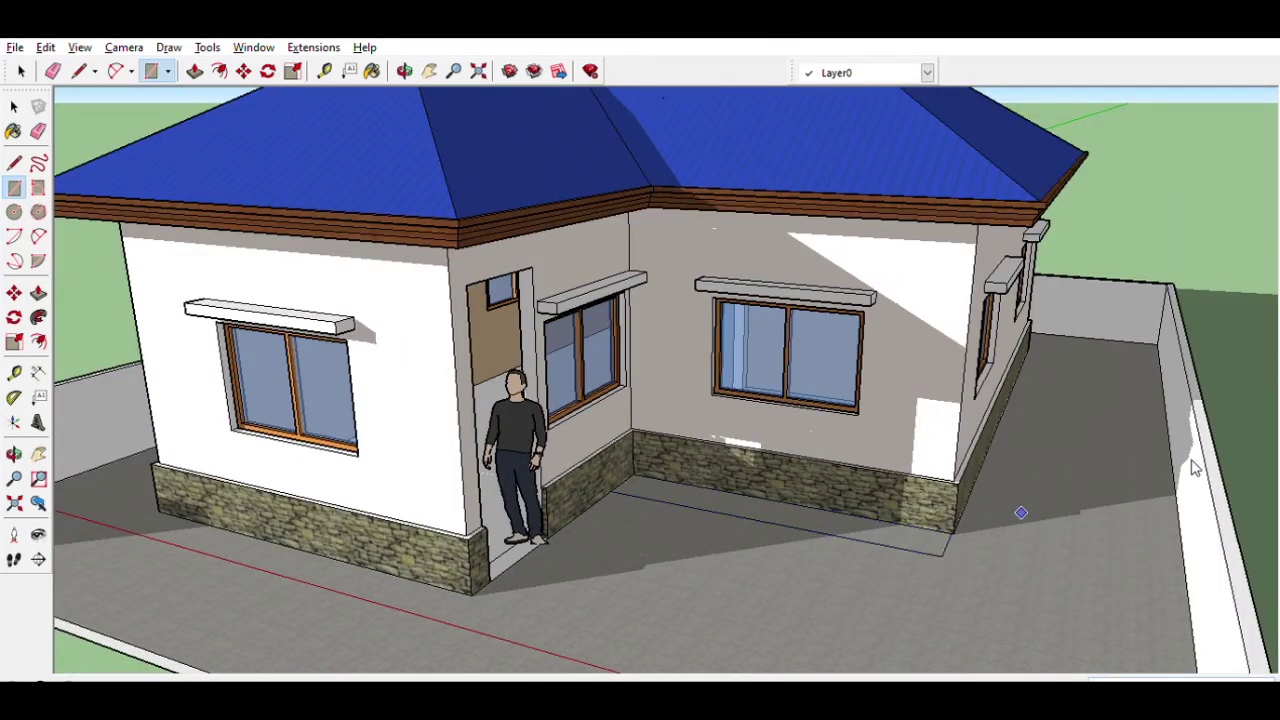
scroll(1205, 490, "down", 5)
mouse_move(1000, 500)
middle_mouse_down()
mouse_move(826, 515)
mouse_move(870, 490)
mouse_move(740, 585)
mouse_move(820, 555)
middle_mouse_up()
scroll(732, 594, "up", 3)
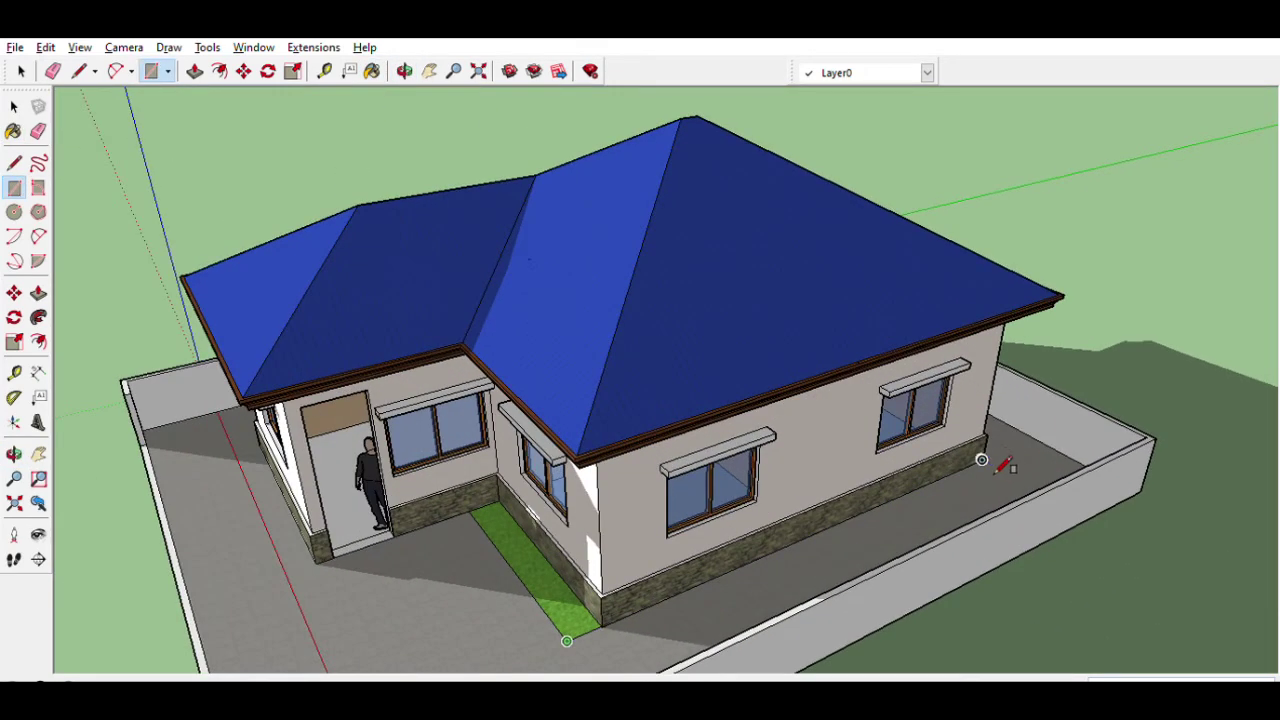
- Paint the strip with grass material and erase stray edges around it
key("b")
scroll(543, 594, "down", 2)
key("e")
middle_click_drag(543, 594, 663, 608)
scroll(663, 608, "down", 3)
scroll(663, 608, "up", 2)
- Add another thin grass strip along the wall base and paint it green
left_click(13, 190)
middle_click_drag(300, 500, 400, 620)
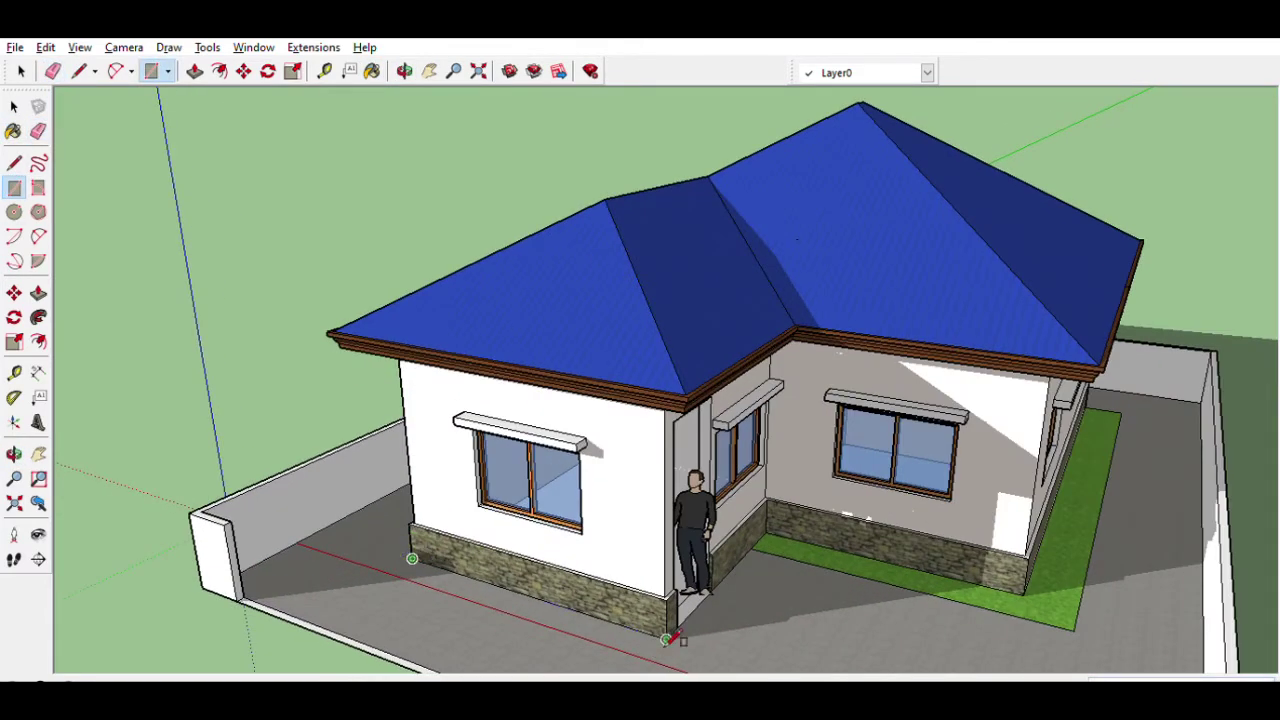
key("b")
scroll(514, 591, "down", 3)
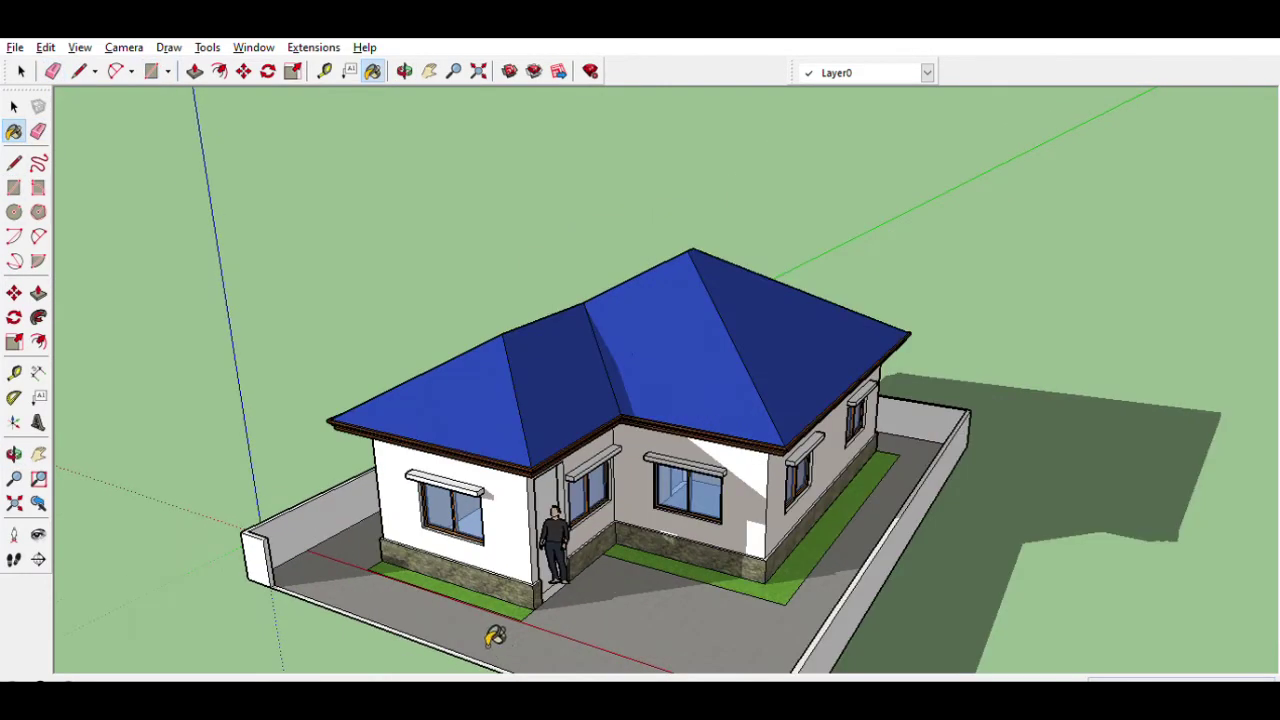
key("p")
scroll(487, 572, "up", 3)
key("o")
scroll(487, 572, "down", 3)
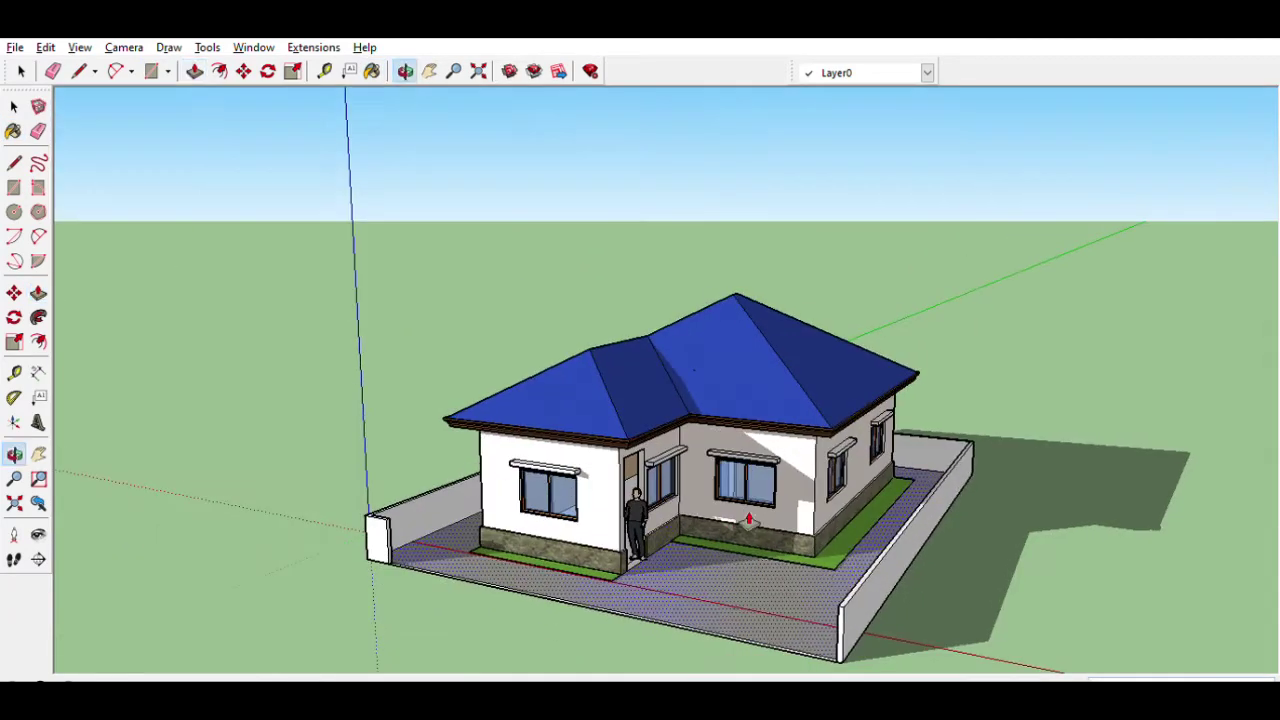
left_click_drag(487, 572, 612, 598)
scroll(612, 598, "up", 3)
key("p")
middle_click_drag(612, 598, 576, 628)
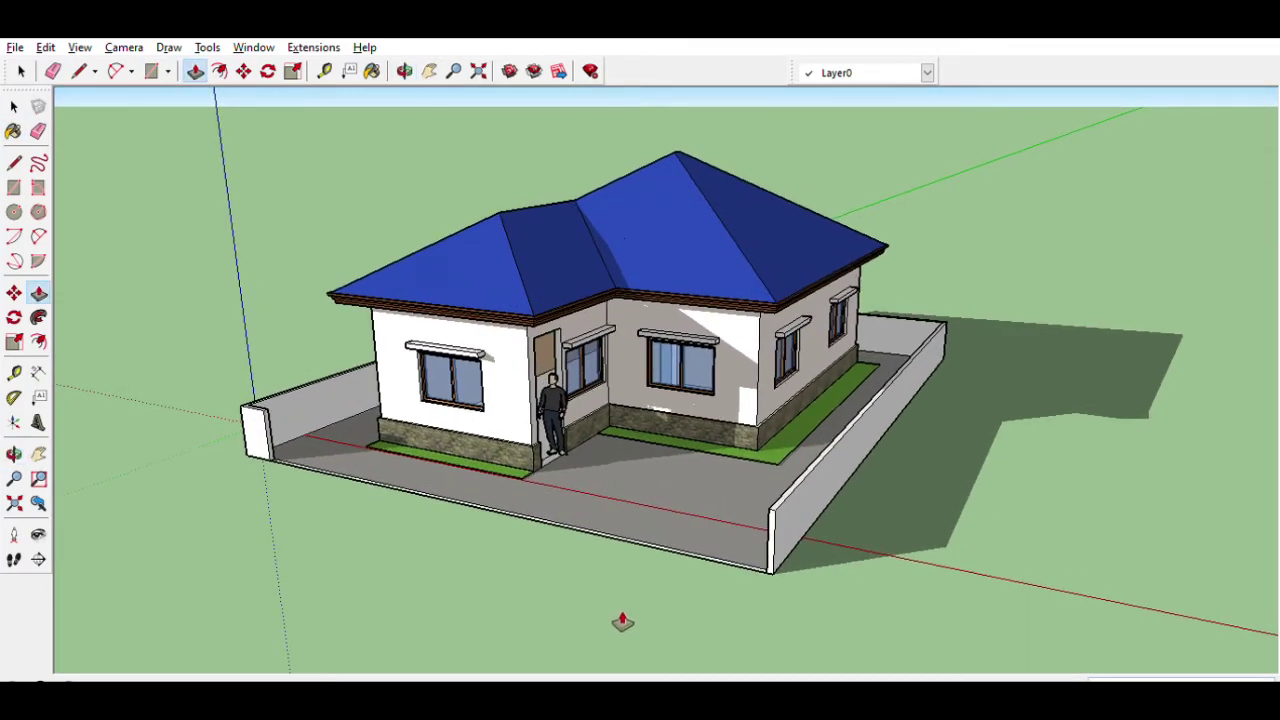
left_click(38, 163)
- Sketch two curved Freehand edges for a path running from the front door
left_click_drag(548, 462, 660, 540)
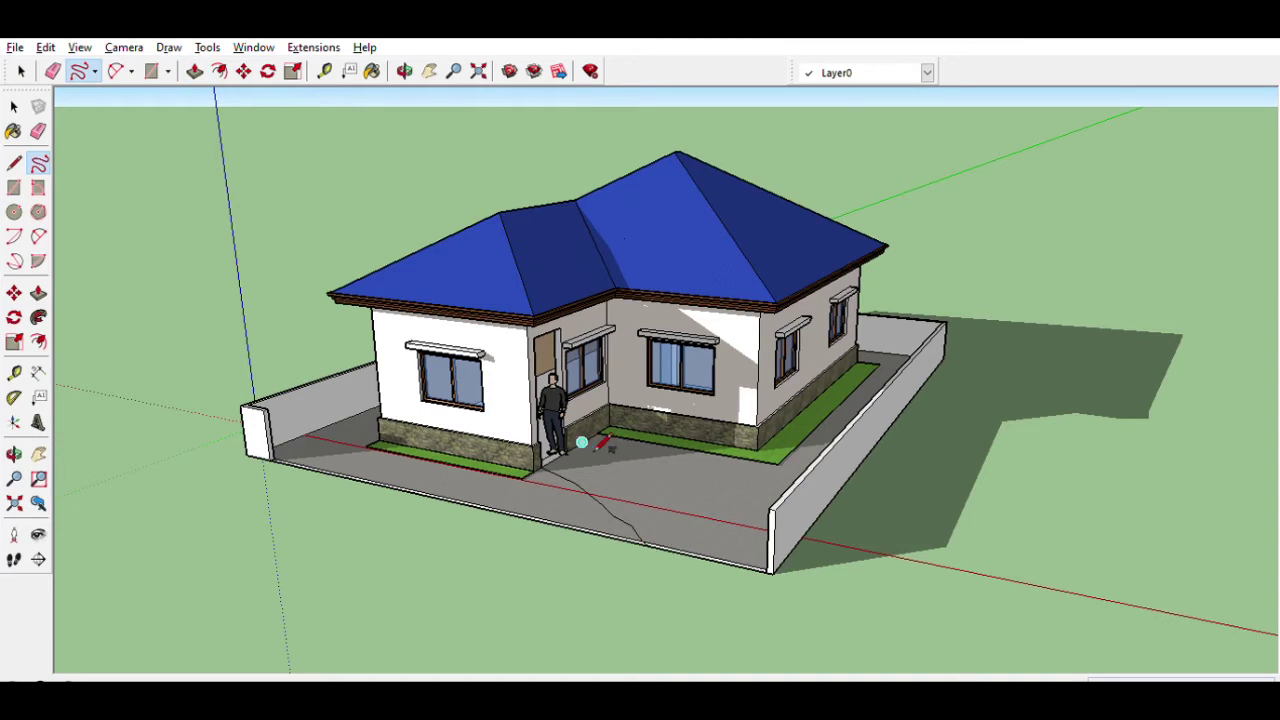
scroll(600, 450, "up", 1)
left_click_drag(616, 474, 749, 586)
scroll(543, 529, "up", 2)
- Close the curved path edges with straight lines to complete the lighter paved walkway
key("l")
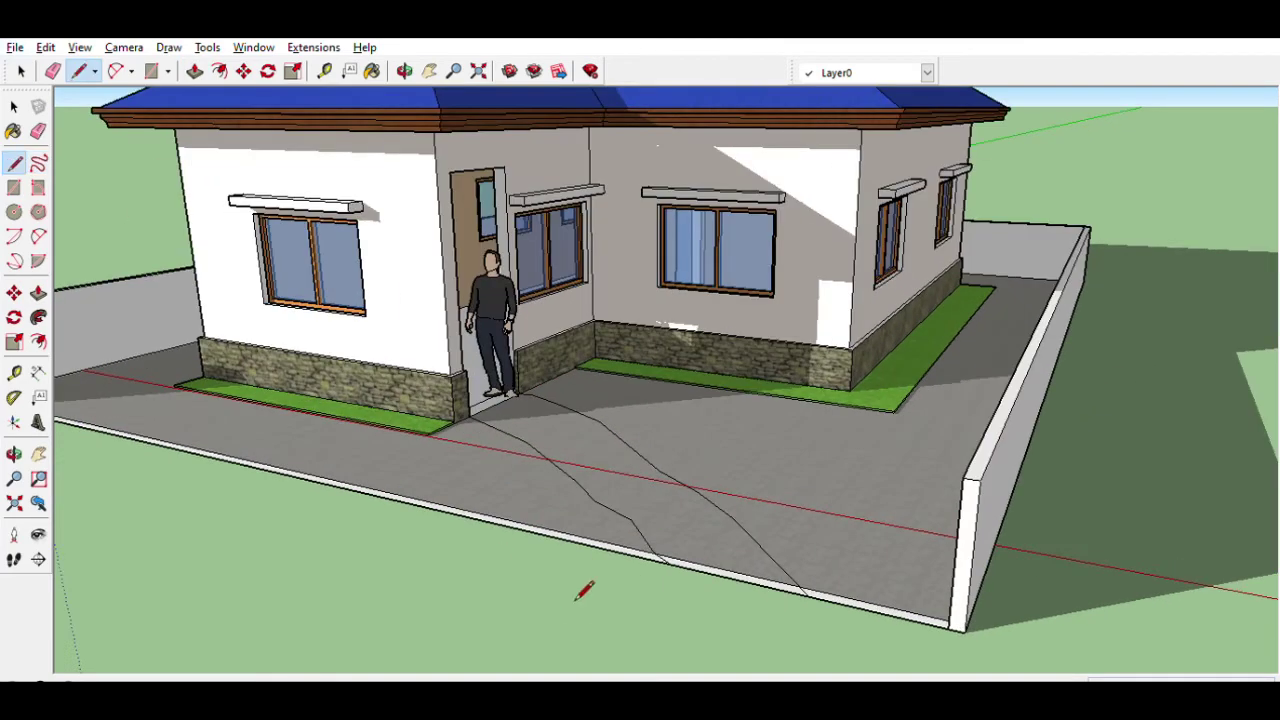
scroll(800, 585, "down", 2)
scroll(757, 537, "up", 4)
scroll(391, 403, "down", 4)
mouse_move(700, 440)
middle_mouse_down()
mouse_move(727, 443)
mouse_move(735, 470)
middle_mouse_up()
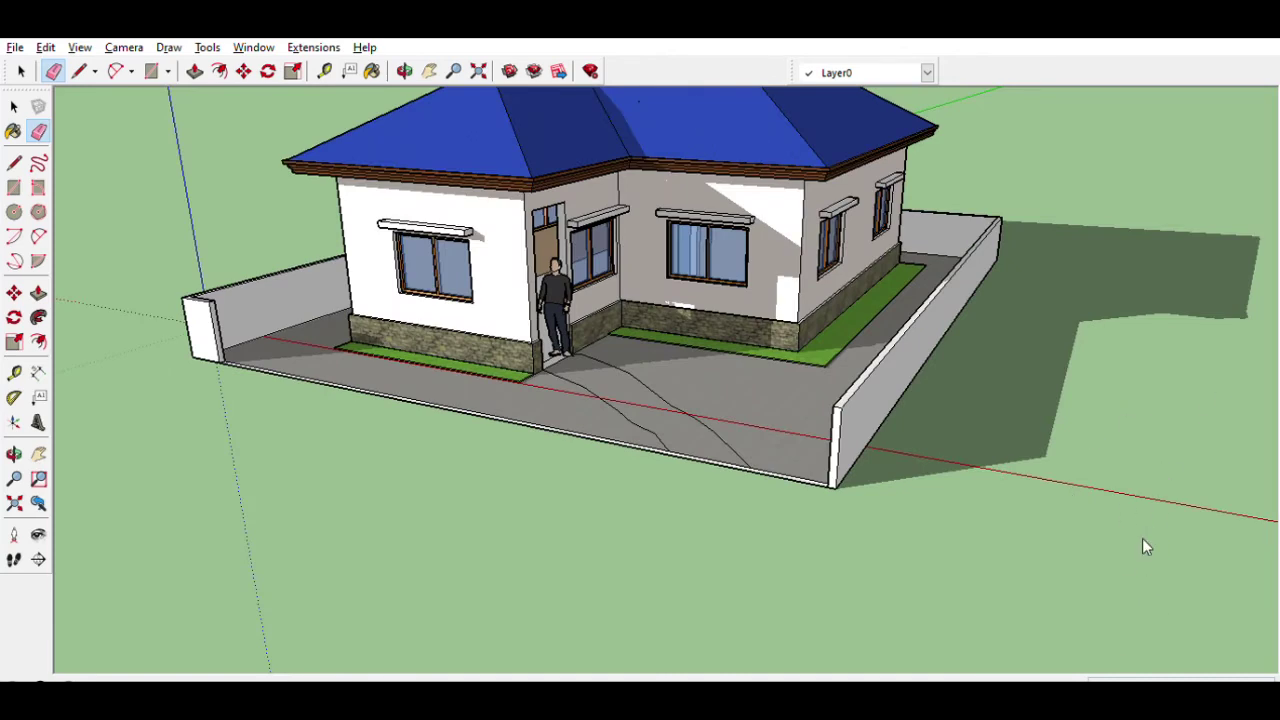
key("o")
left_click_drag(283, 503, 406, 534)
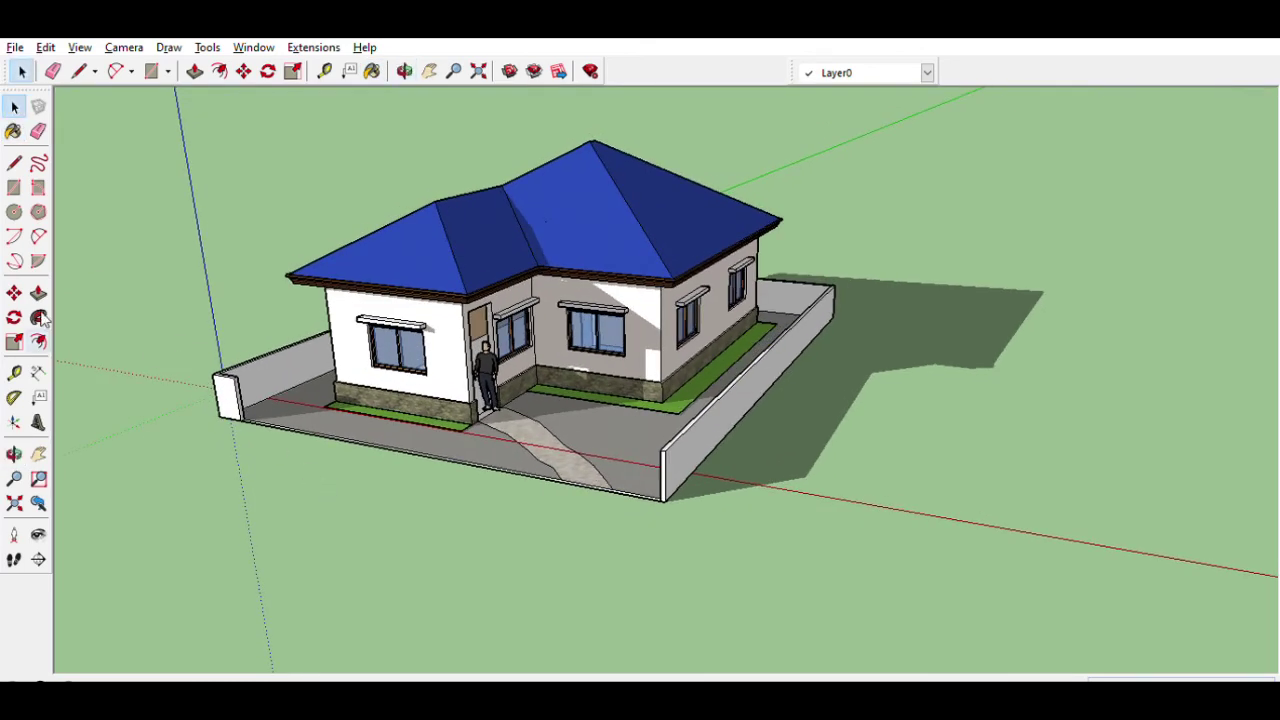
key("h")
left_click_drag(193, 422, 248, 415)
scroll(248, 415, "down", 2)
mouse_move(411, 366)
middle_mouse_down()
mouse_move(429, 429)
mouse_move(418, 578)
mouse_move(389, 543)
middle_mouse_up()
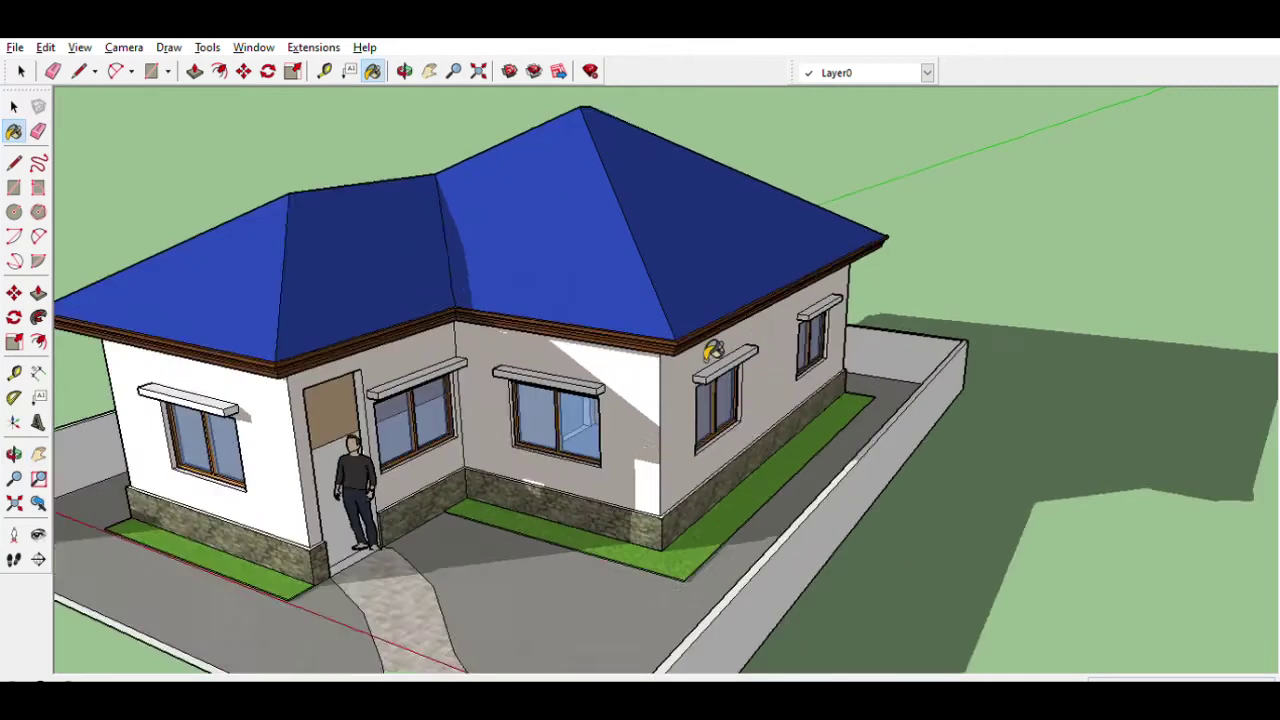
- Paint all five window hoods teal with the Paint Bucket
left_click(868, 280)
left_click(718, 372)
left_click(412, 436)
left_click(214, 385)
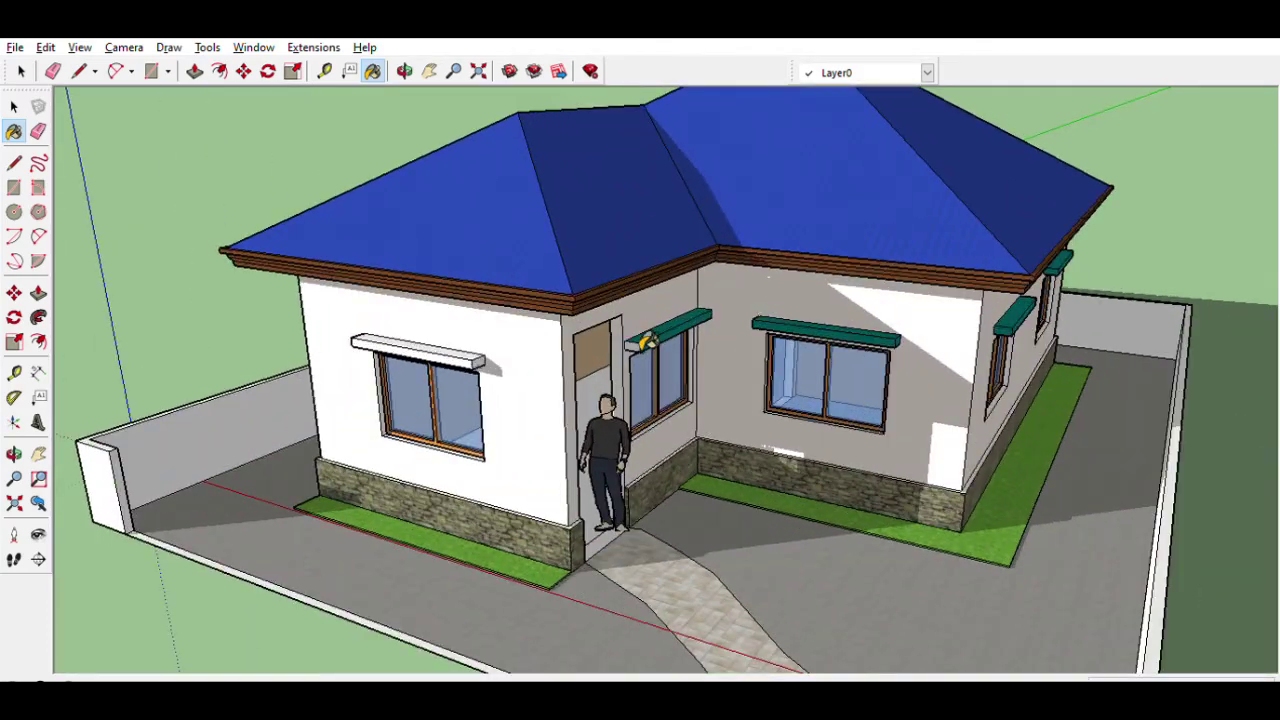
left_click(468, 354)
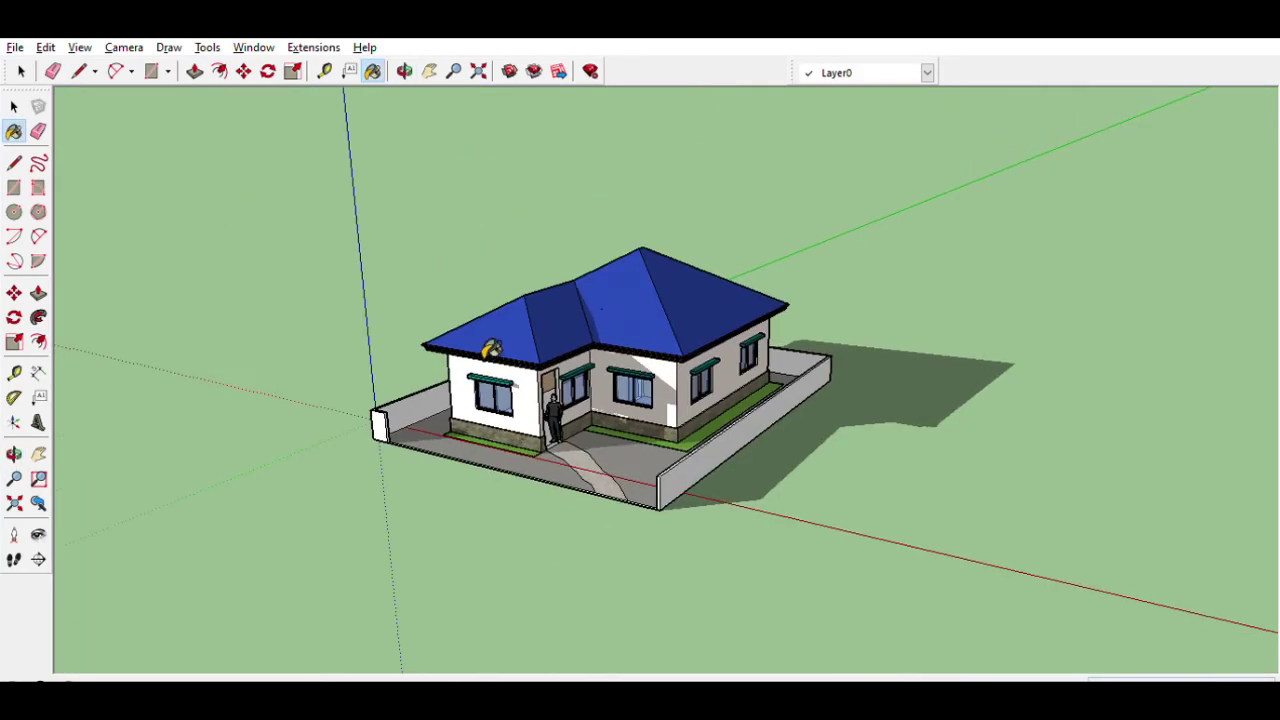
key("space")
mouse_move(160, 193)
middle_mouse_down()
mouse_move(393, 295)
mouse_move(376, 298)
middle_mouse_up()
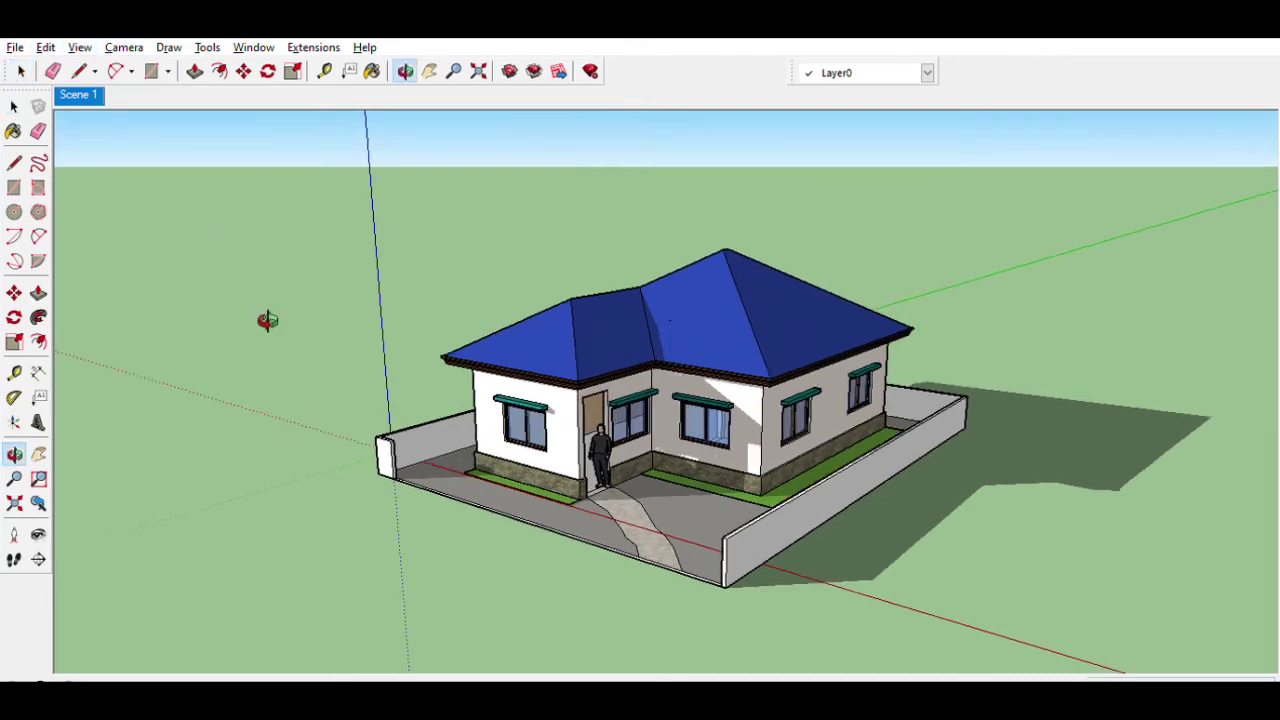
- Place a guide from the wall corner and draw a rectangle across the upper wall above the door
key("h")
mouse_move(223, 406)
middle_mouse_down()
mouse_move(336, 503)
mouse_move(380, 480)
middle_mouse_up()
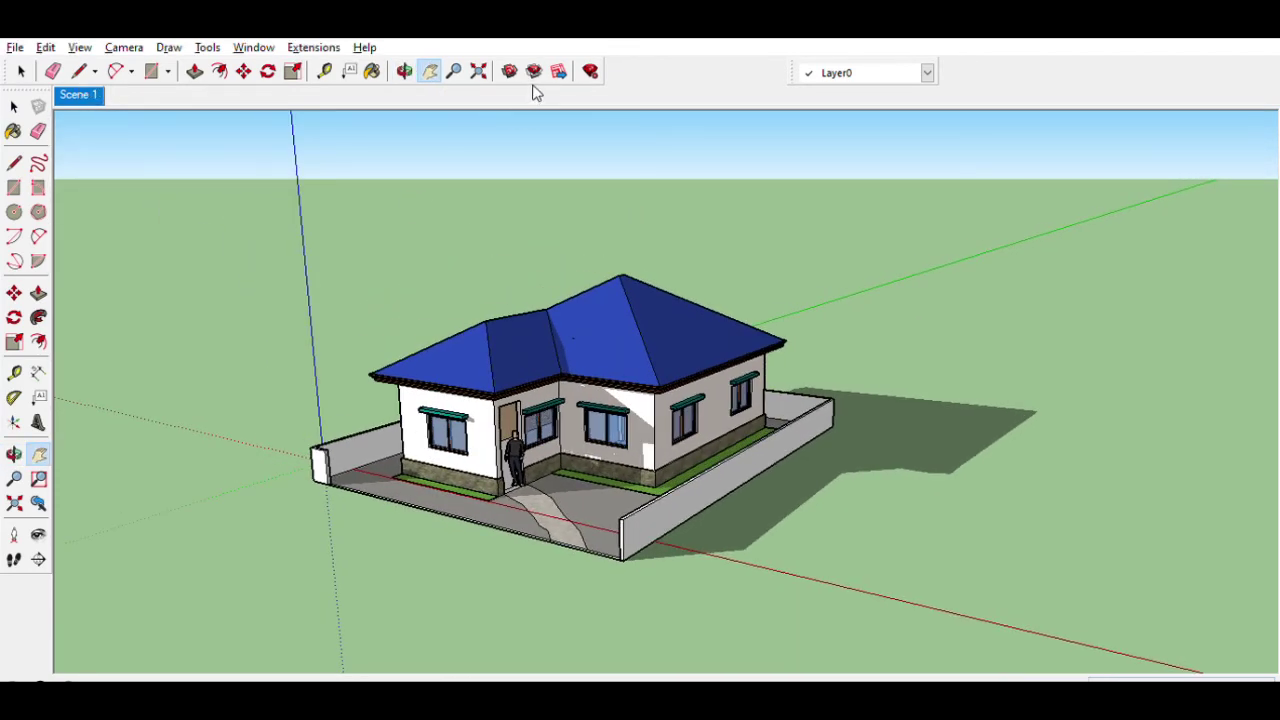
scroll(617, 363, "up", 3)
scroll(617, 363, "up", 3)
key("t")
scroll(390, 410, "up", 5)
left_click(405, 412)
scroll(560, 425, "down", 5)
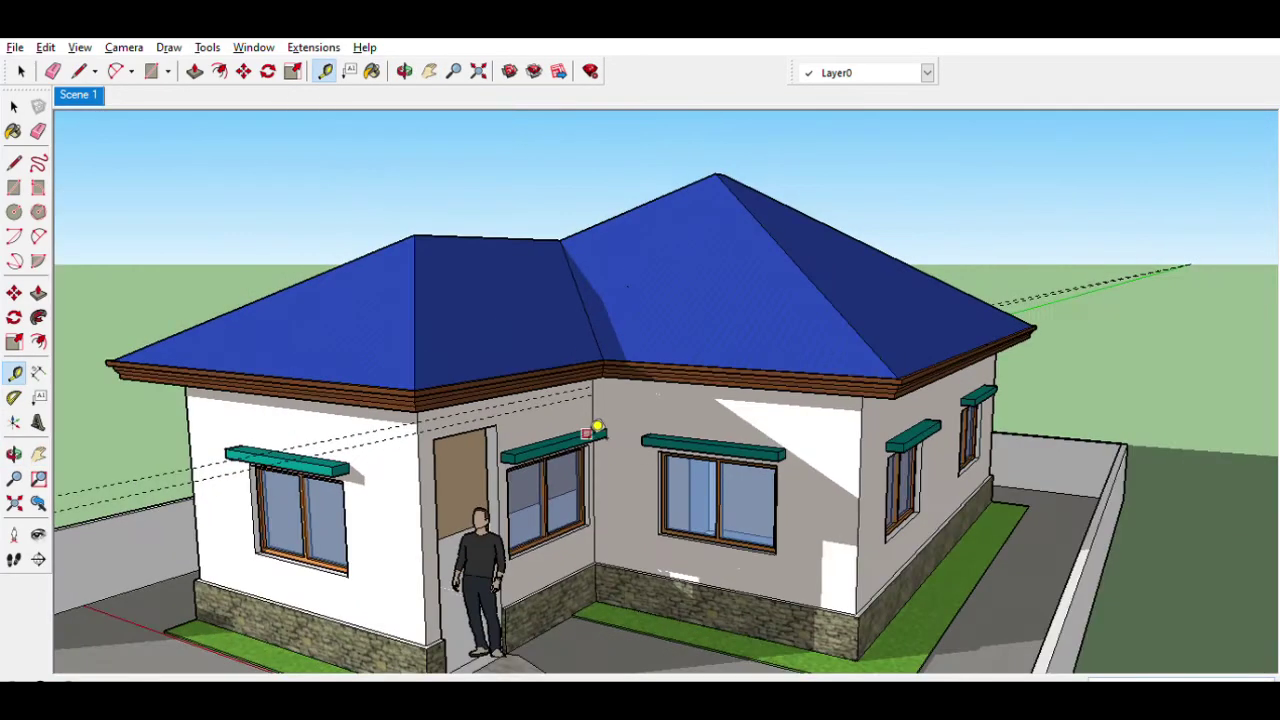
scroll(617, 443, "up", 4)
key("r")
left_click(279, 448)
left_click(612, 380)
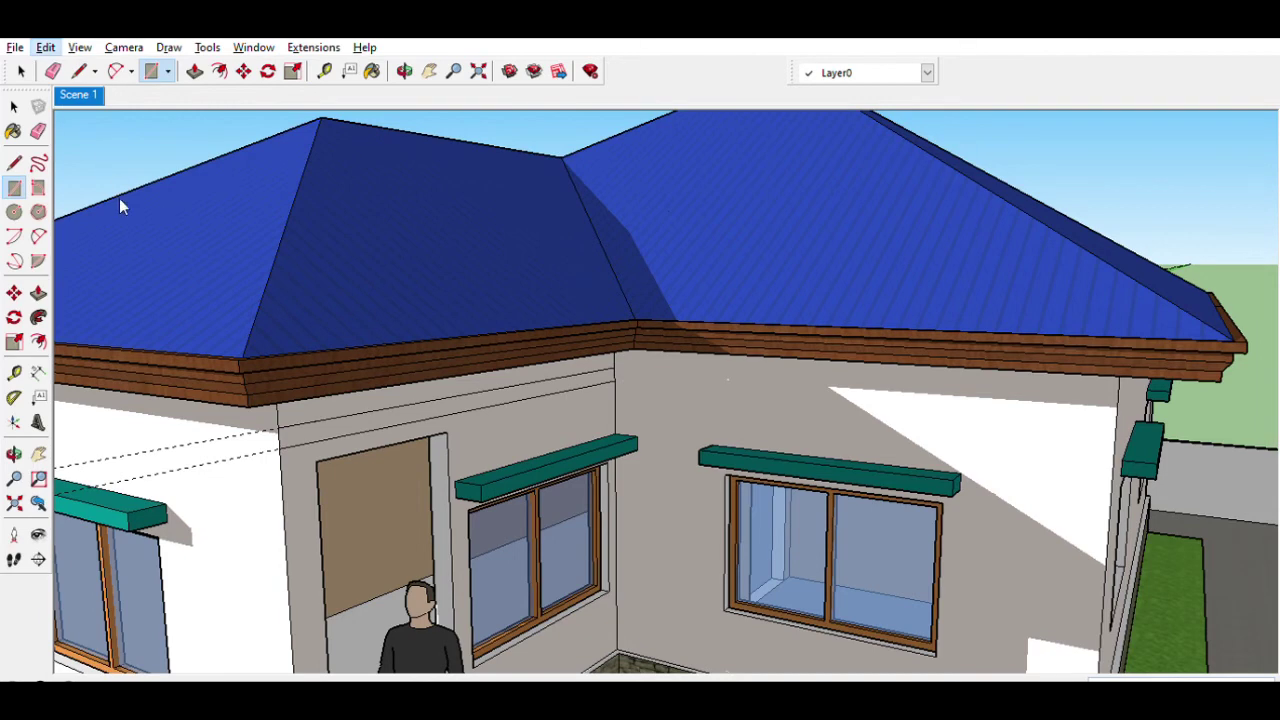
left_click(14, 163)
scroll(320, 428, "up", 2)
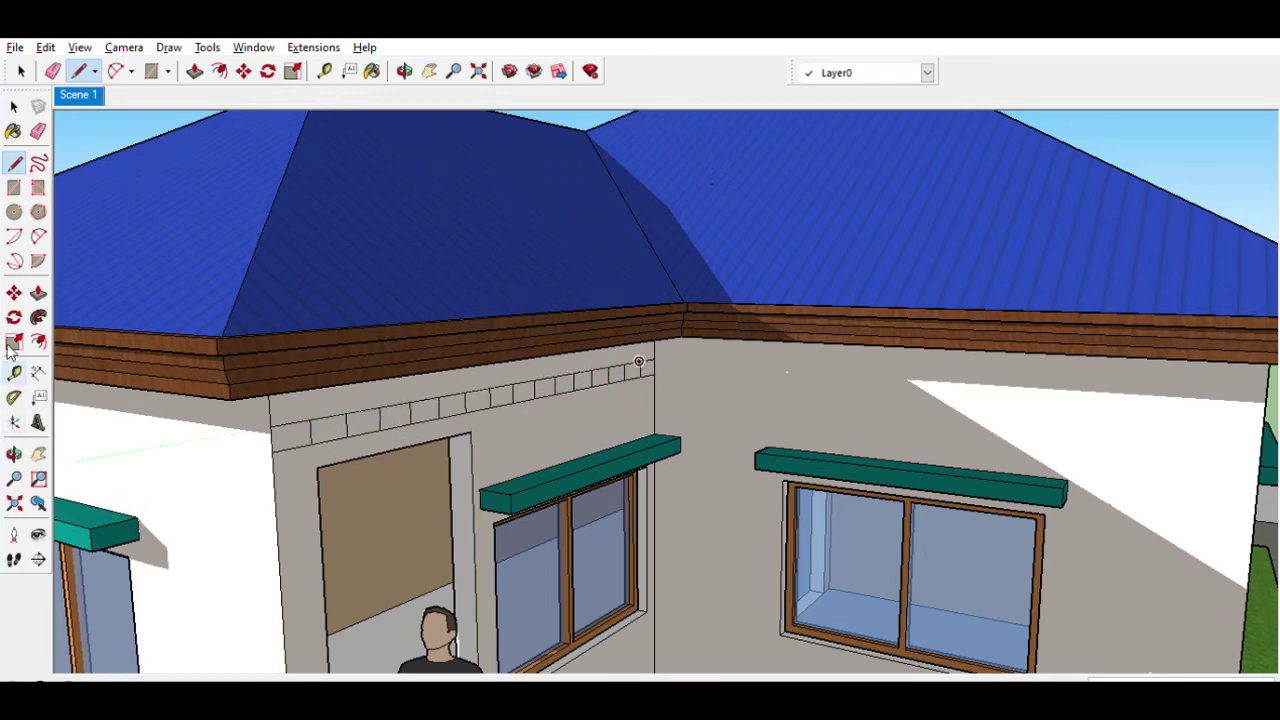
- Paint the seven vent blocks above the door brown and erase edges between them
left_click(14, 106)
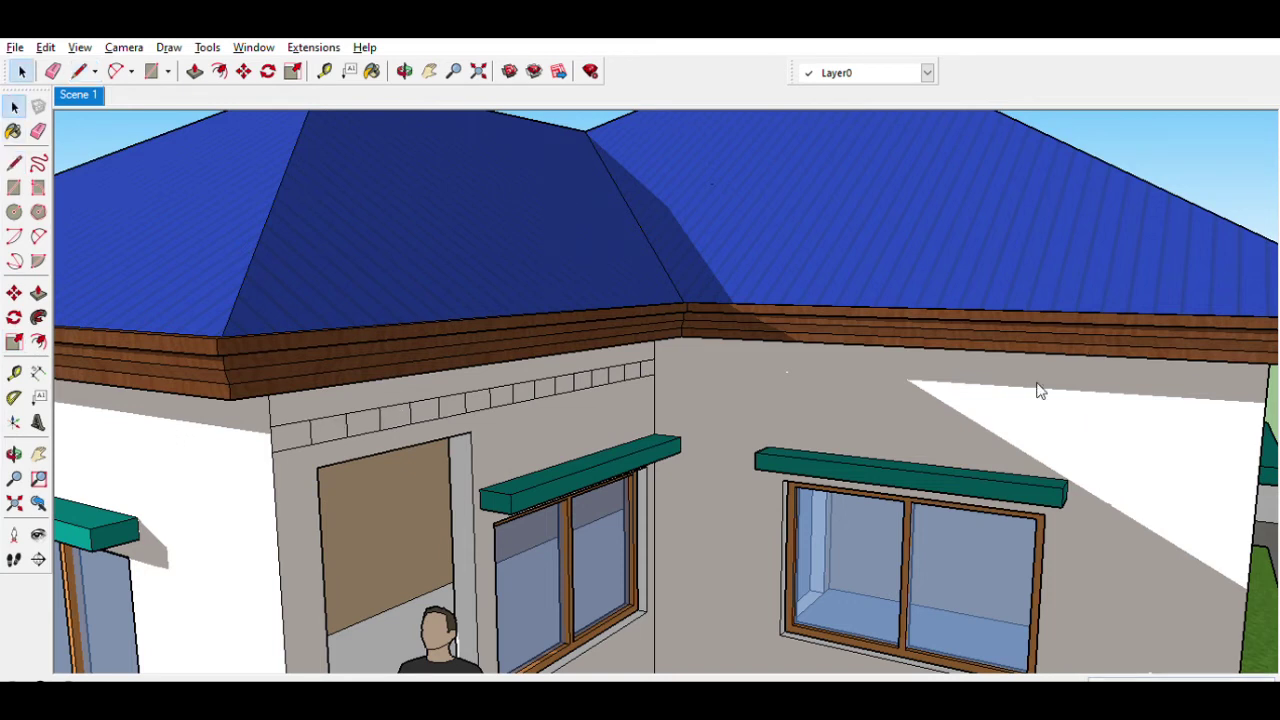
key("b")
left_click(328, 428)
left_click(395, 415)
left_click(452, 403)
left_click(500, 394)
left_click(544, 388)
left_click(582, 380)
left_click(616, 373)
left_click(38, 131)
left_click_drag(443, 384, 541, 400)
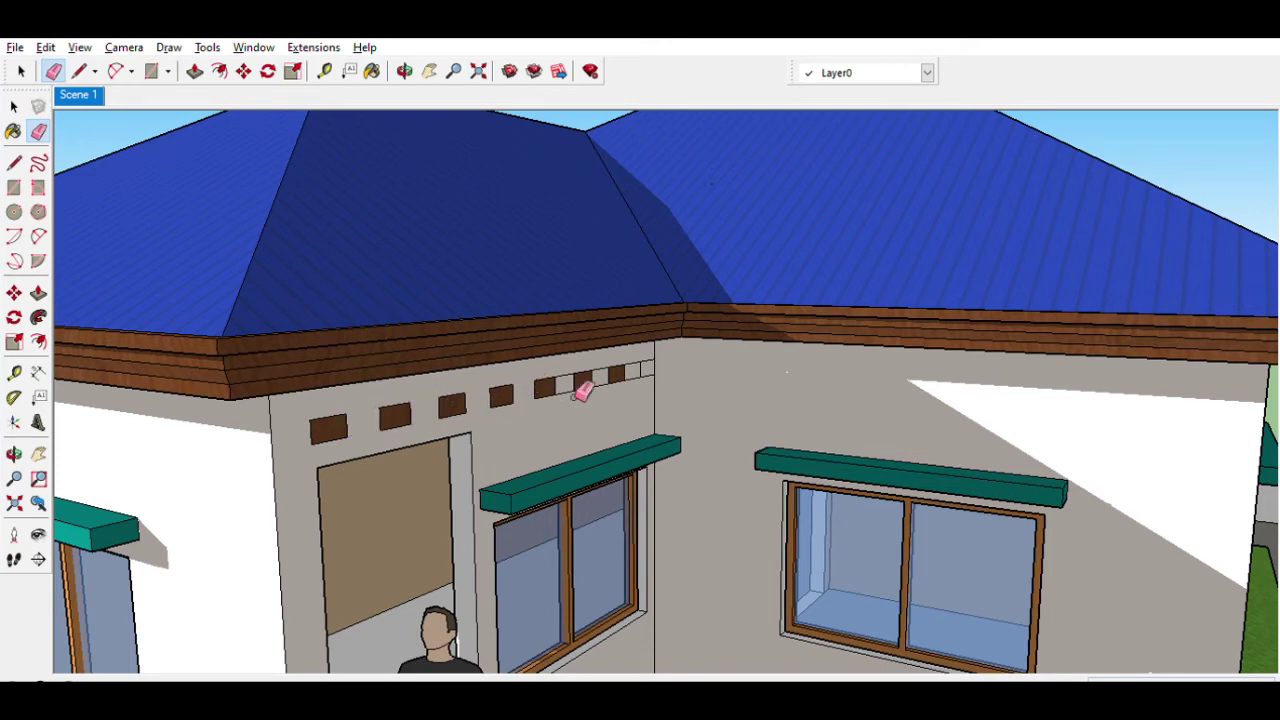
- Draw a line splitting the rightmost vent in two
scroll(612, 426, "down", 10)
scroll(600, 430, "up", 3)
scroll(560, 420, "up", 5)
scroll(400, 410, "up", 2)
key("t")
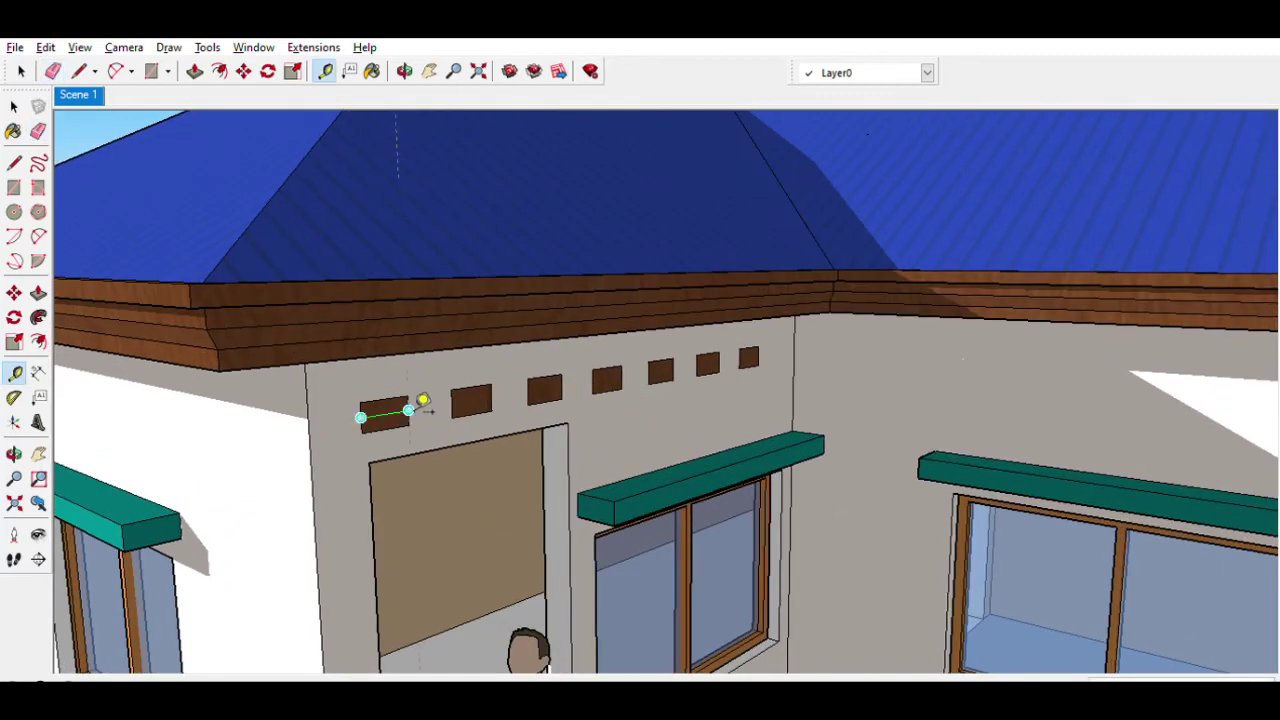
left_click(387, 405)
key("l")
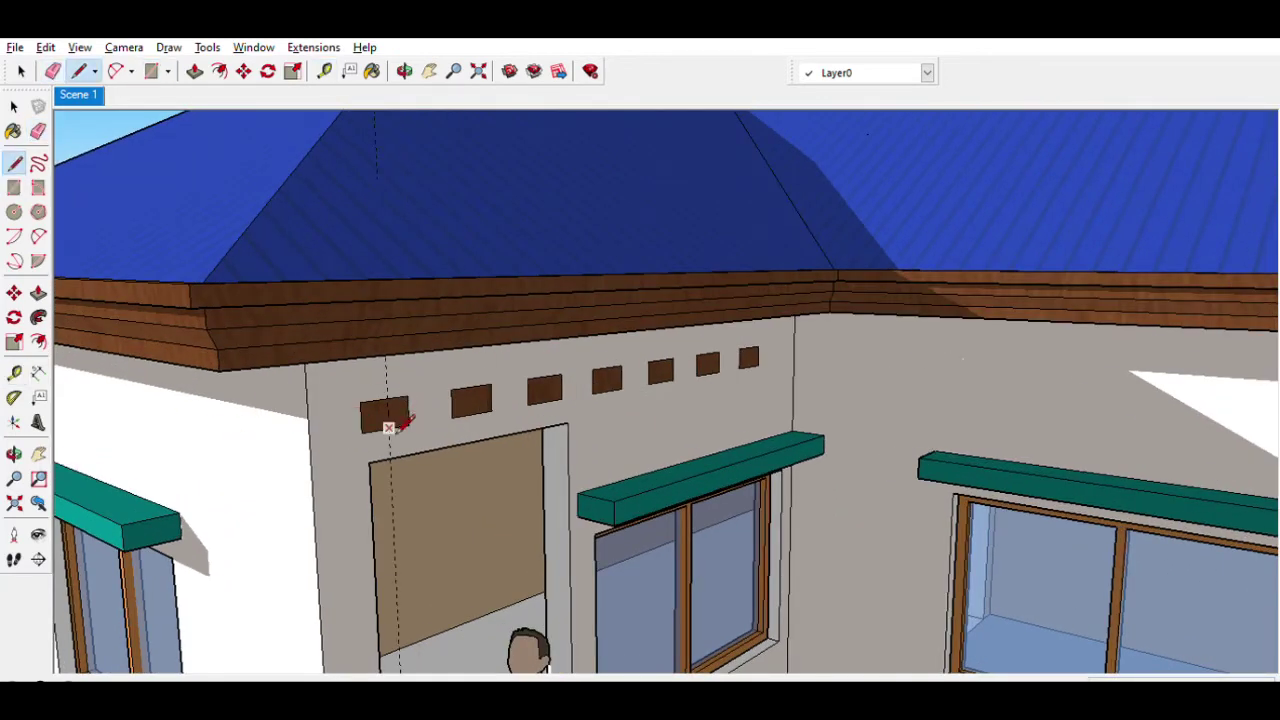
key("ctrl+z")
scroll(652, 382, "up", 2)
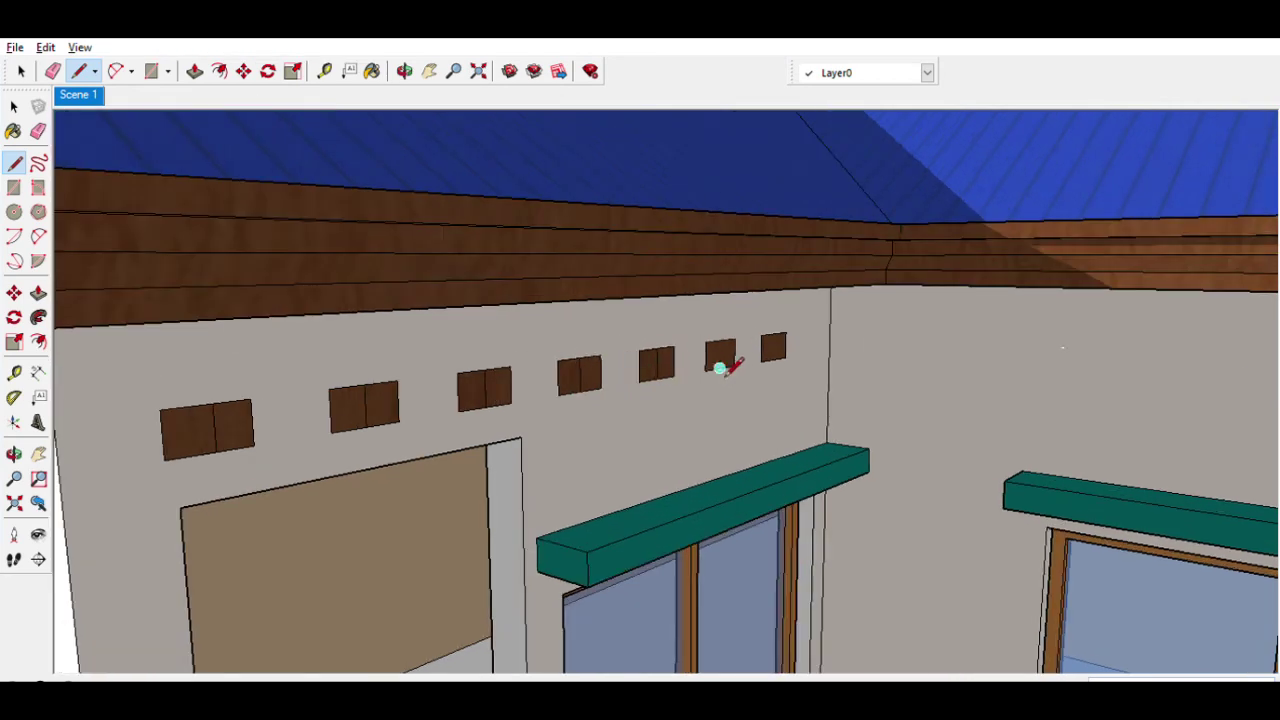
scroll(785, 352, "up", 2)
left_click(772, 356)
left_click(786, 322)
- Erase the left halves of four vents, leaving a row of narrower vents
key("e")
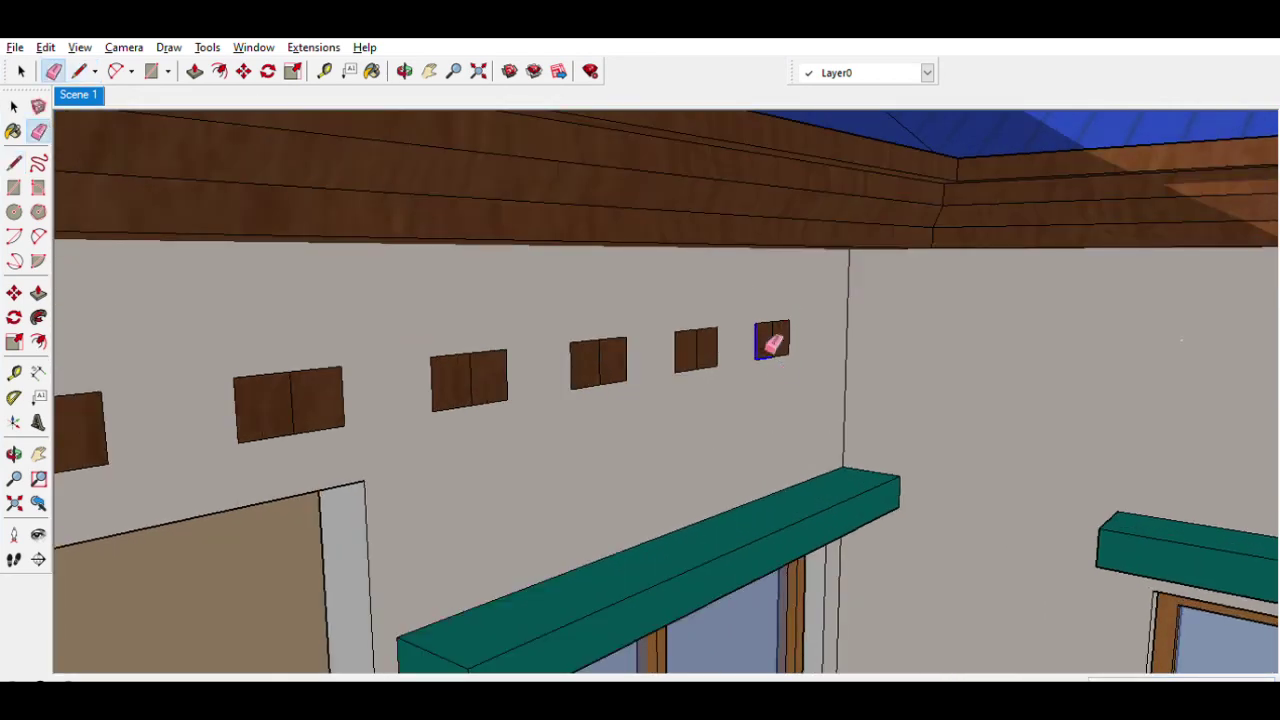
left_click(757, 340)
left_click(676, 350)
left_click(588, 366)
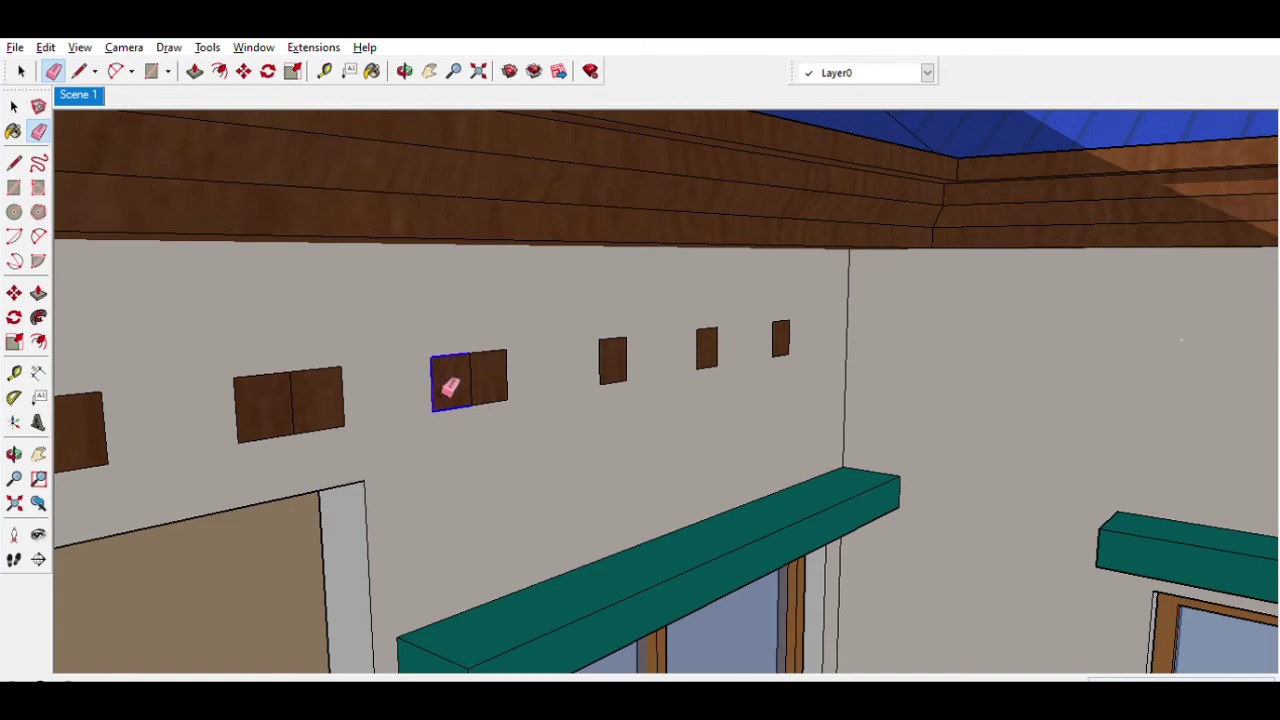
left_click(443, 392)
scroll(240, 440, "down", 3)
scroll(143, 443, "down", 2)
scroll(606, 486, "down", 2)
scroll(606, 486, "down", 3)
middle_click_drag(872, 580, 1020, 450)
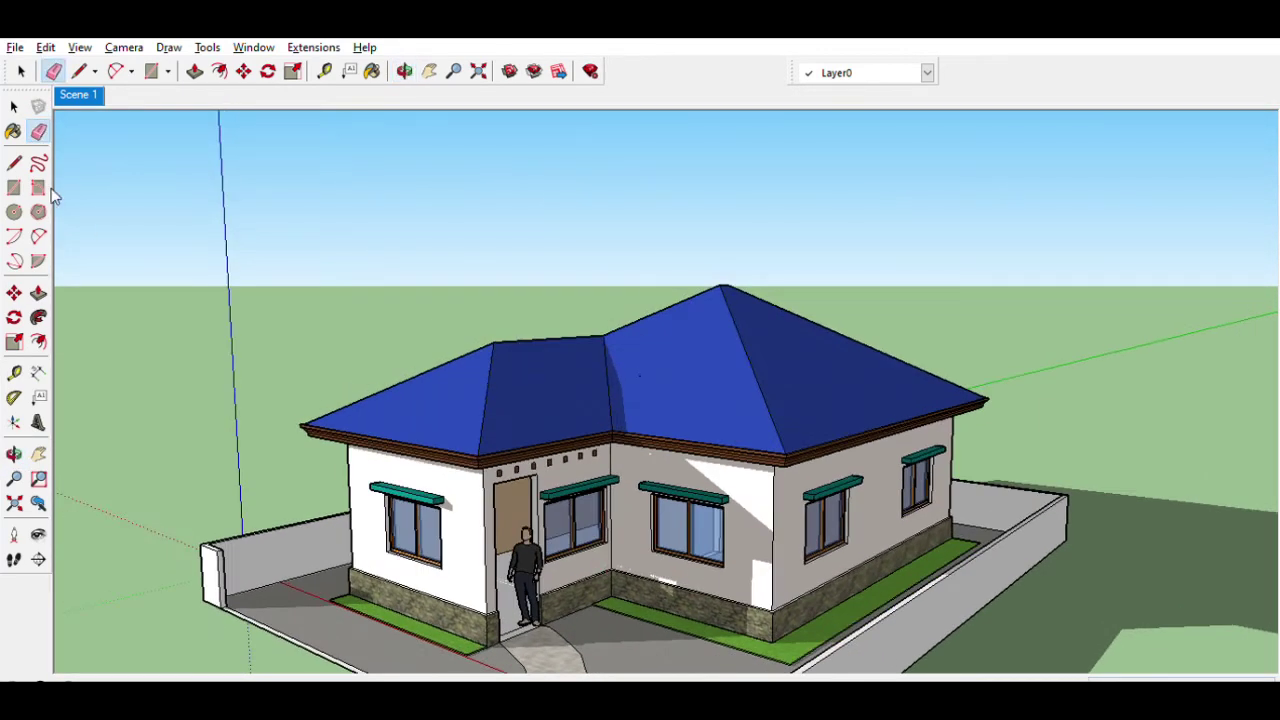
key("p")
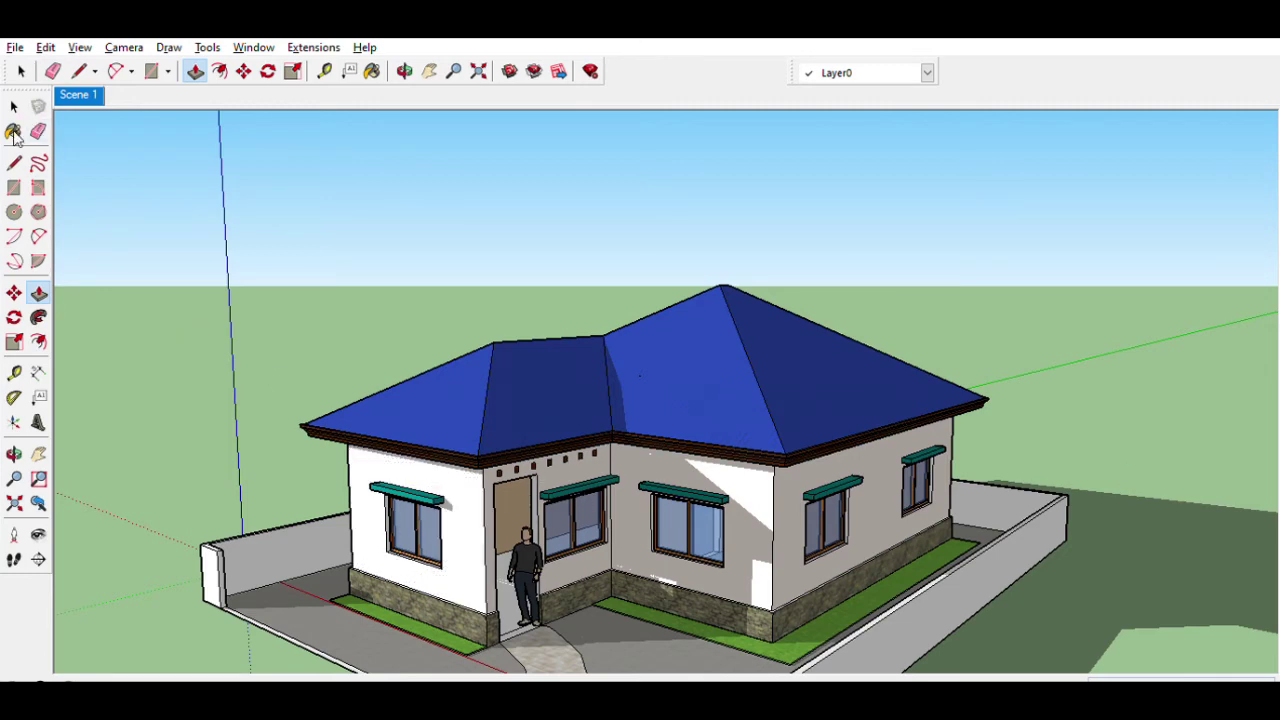
- Push/pull the six small wall squares above the door out into pergola beams
middle_click_drag(198, 280, 1133, 477)
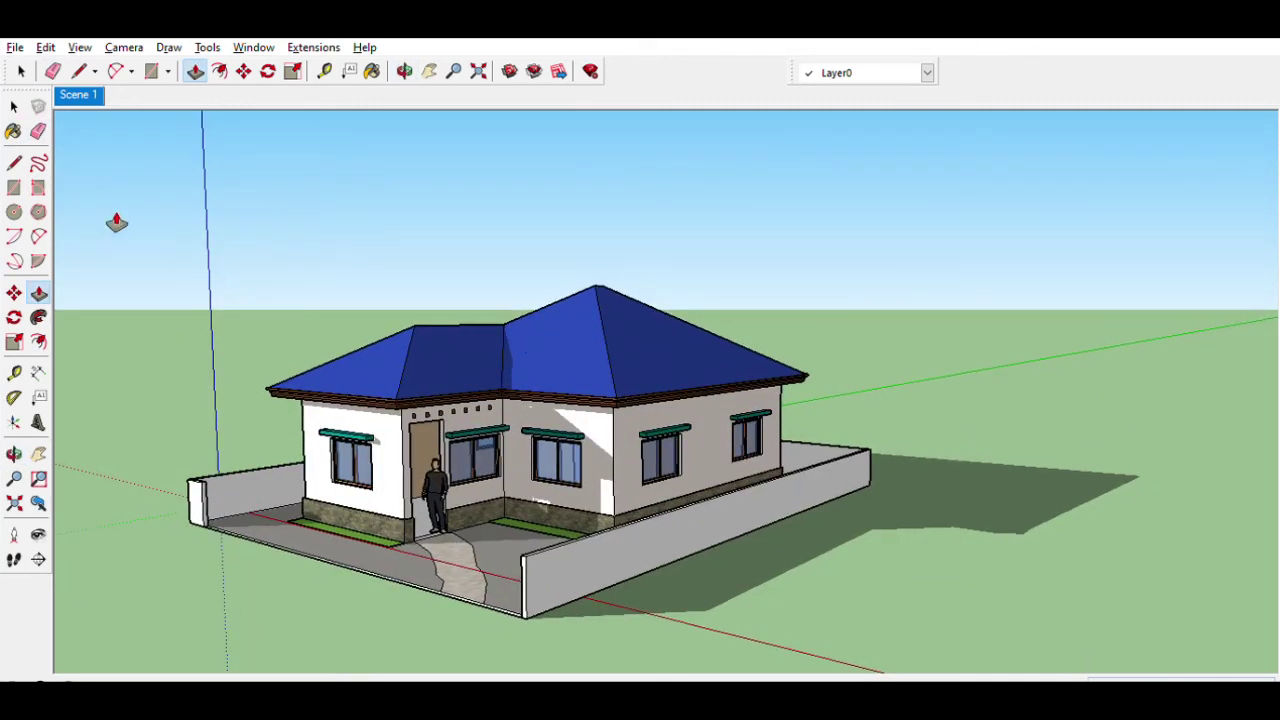
scroll(491, 440, "up", 3)
left_click(450, 410)
scroll(488, 400, "up", 2)
scroll(395, 408, "up", 1)
double_click(390, 387)
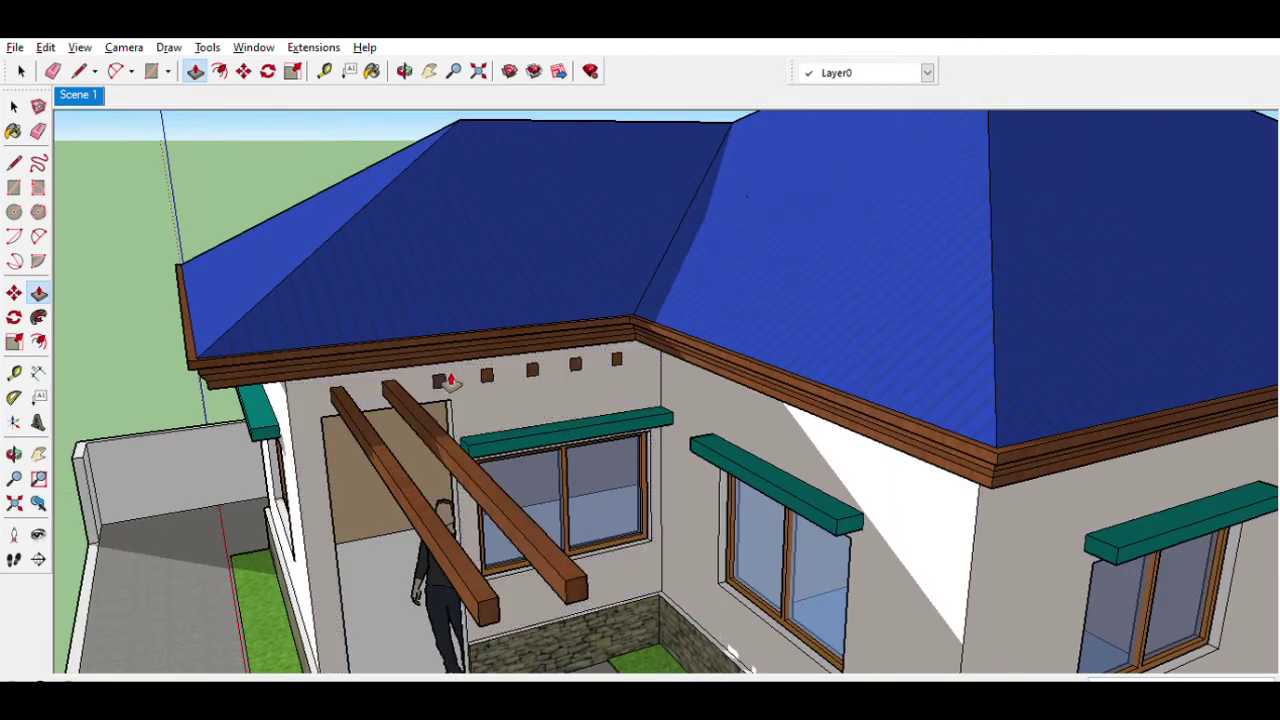
double_click(442, 380)
double_click(490, 375)
double_click(535, 369)
double_click(578, 363)
scroll(625, 358, "down", 3)
scroll(269, 251, "down", 3)
scroll(214, 228, "down", 1)
scroll(217, 238, "down", 1)
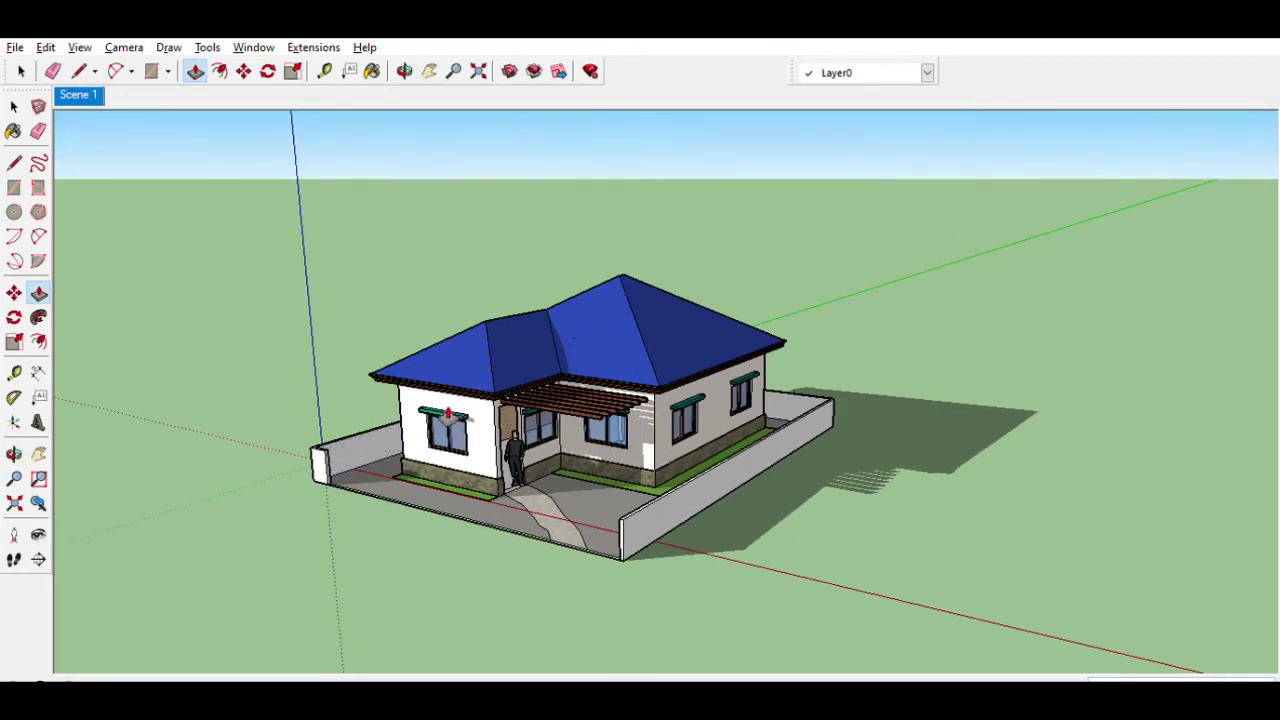
- Draw a rectangle under the beams and pull it down into a post
middle_click_drag(449, 412, 560, 300)
scroll(580, 280, "up", 3)
scroll(600, 250, "up", 3)
key("t")
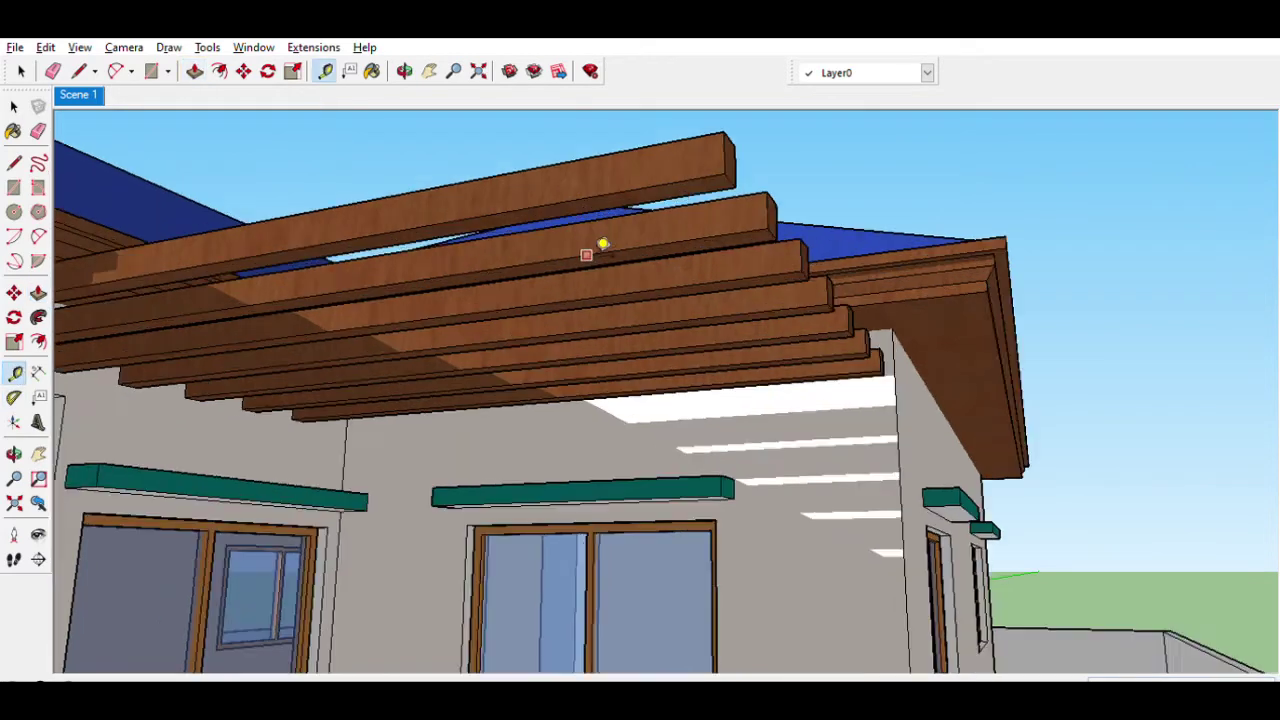
scroll(586, 254, "up", 2)
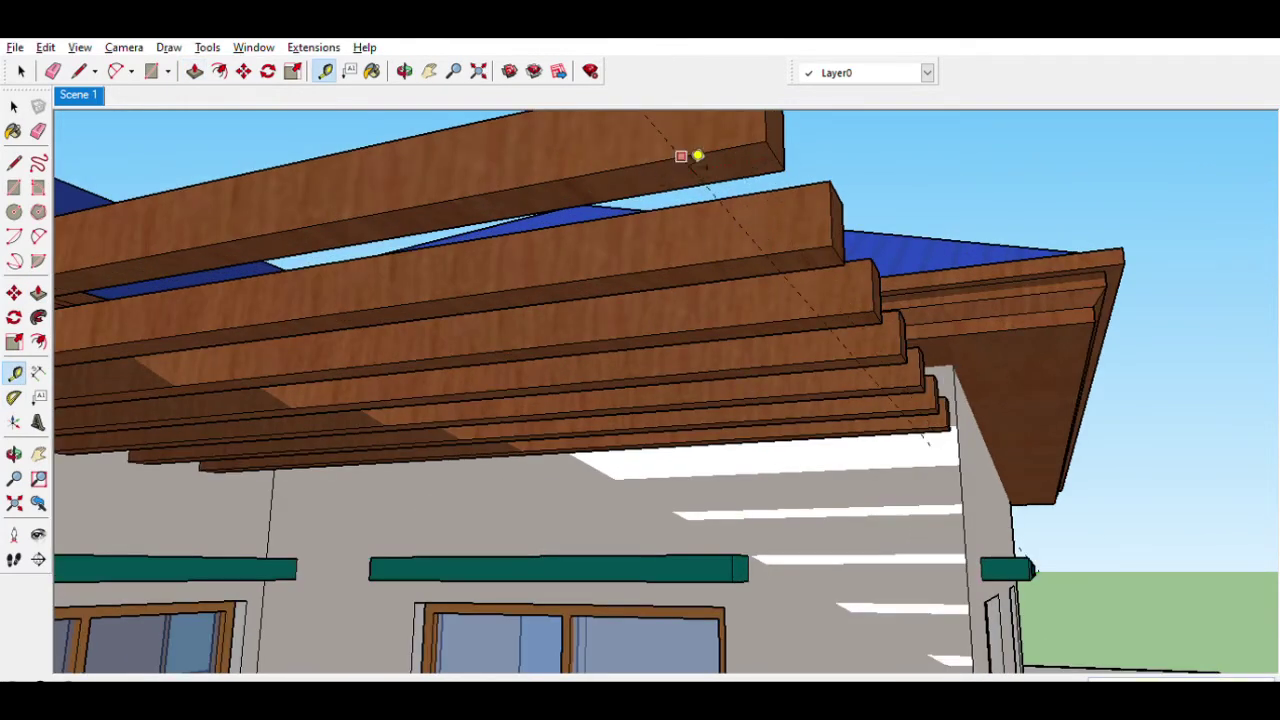
scroll(697, 156, "up", 3)
scroll(691, 188, "down", 3)
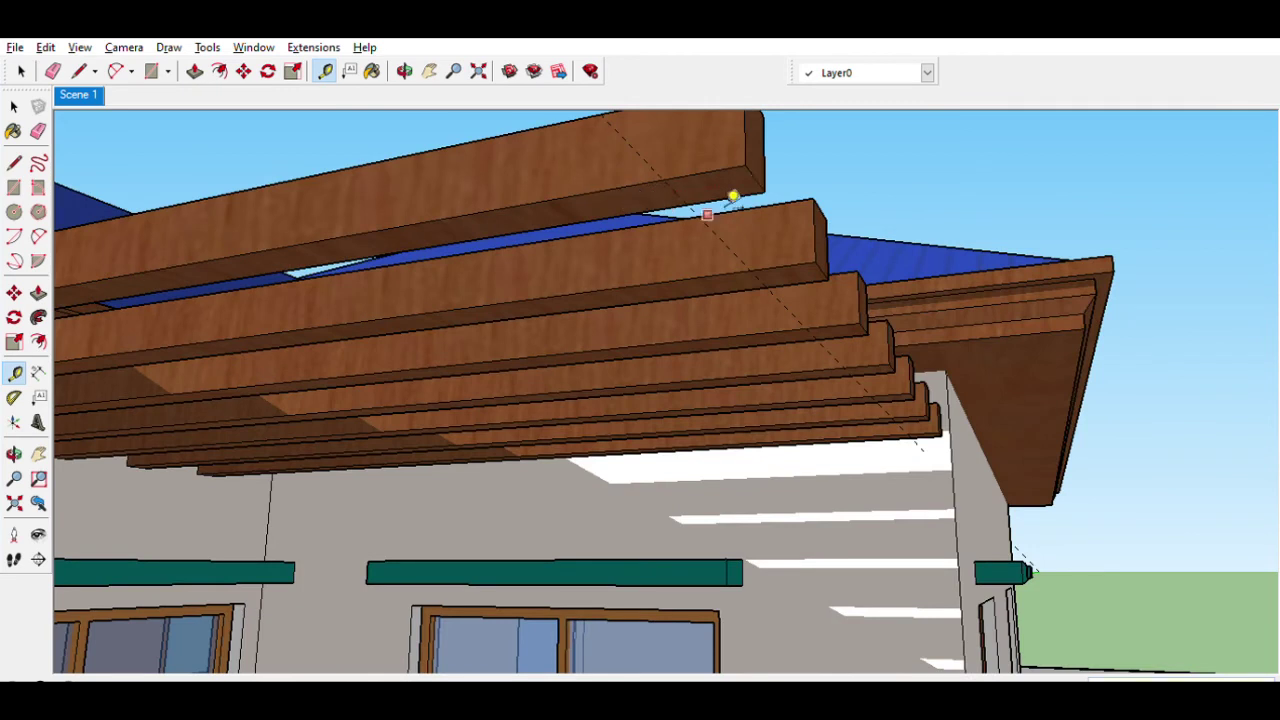
key("r")
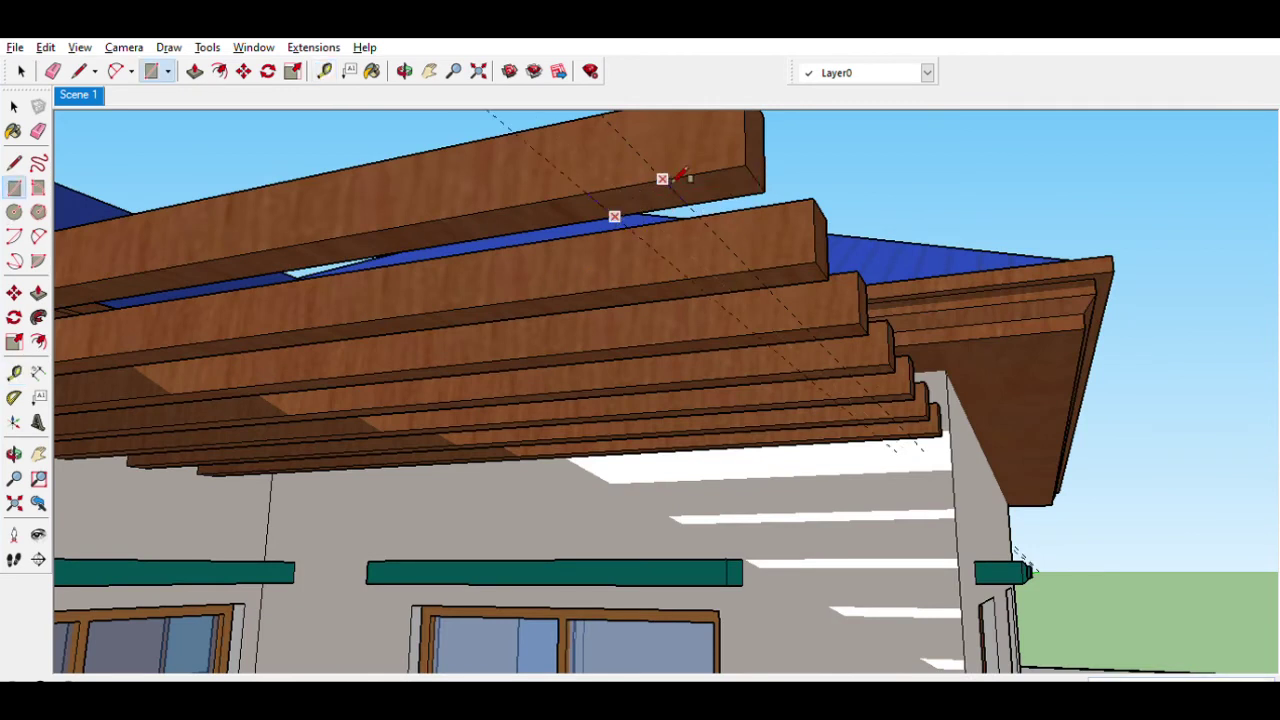
left_click(38, 292)
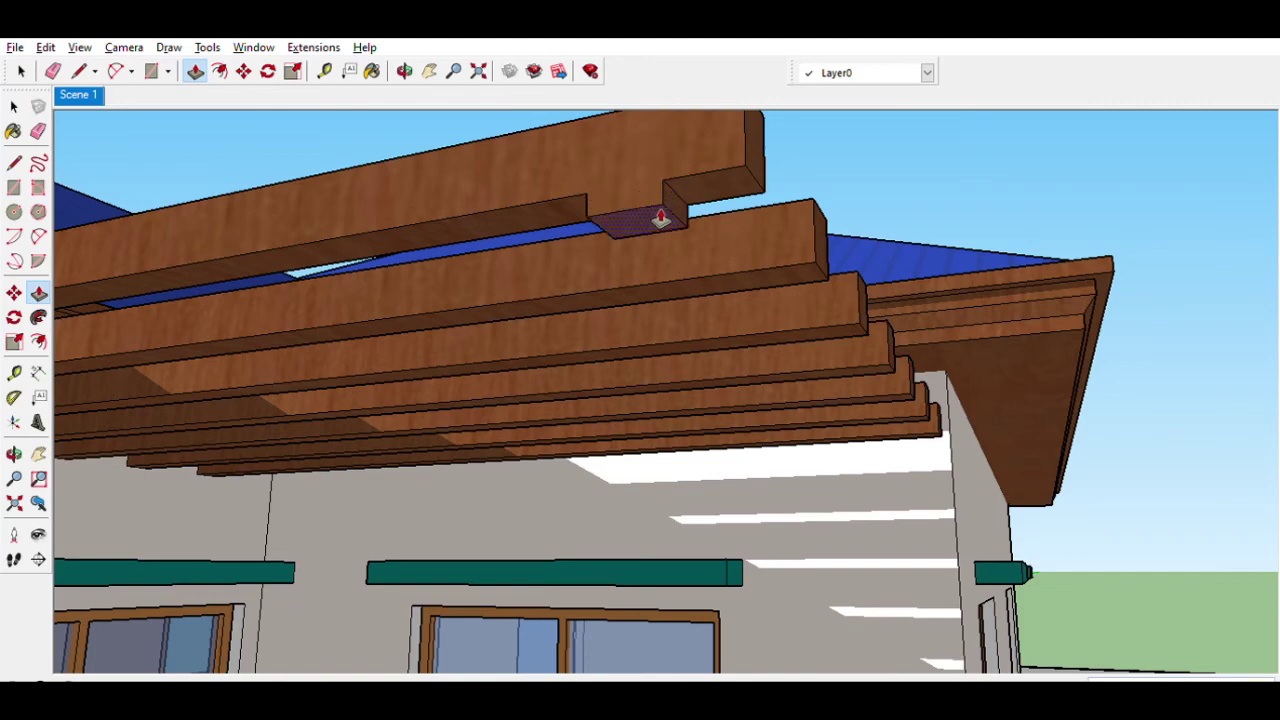
left_click_drag(660, 218, 643, 268)
- Tidy stray pergola edges with the Eraser and inspect the finished house
scroll(650, 268, "down", 10)
mouse_move(650, 268)
middle_mouse_down()
mouse_move(728, 614)
mouse_move(403, 543)
middle_mouse_up()
scroll(100, 294, "up", 5)
scroll(380, 374, "up", 4)
key("l")
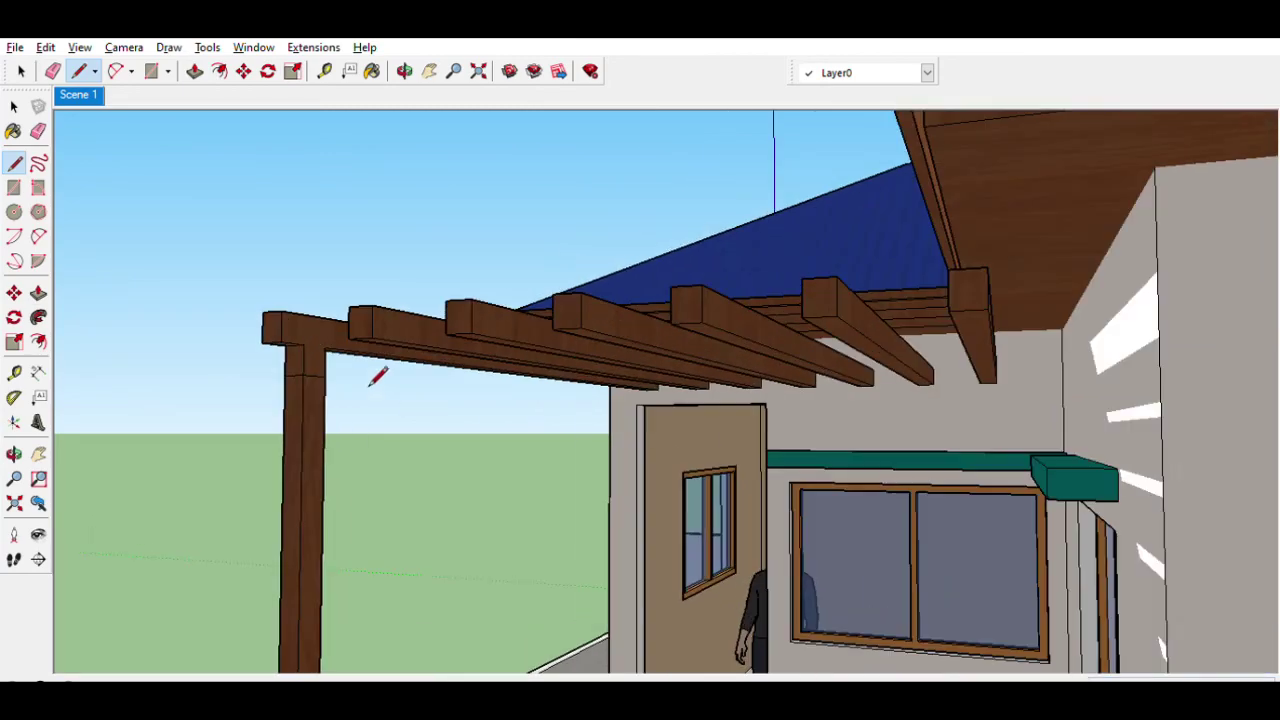
key("p")
scroll(500, 386, "down", 3)
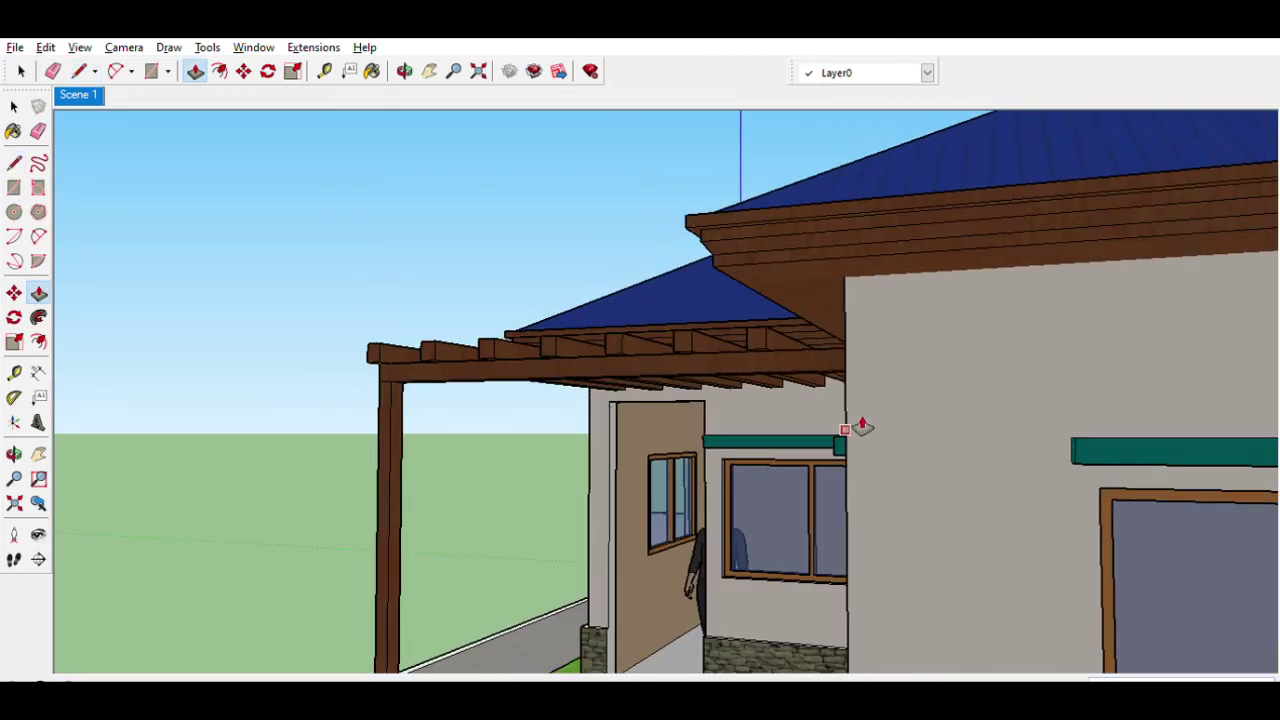
left_click(79, 94)
left_click(38, 131)
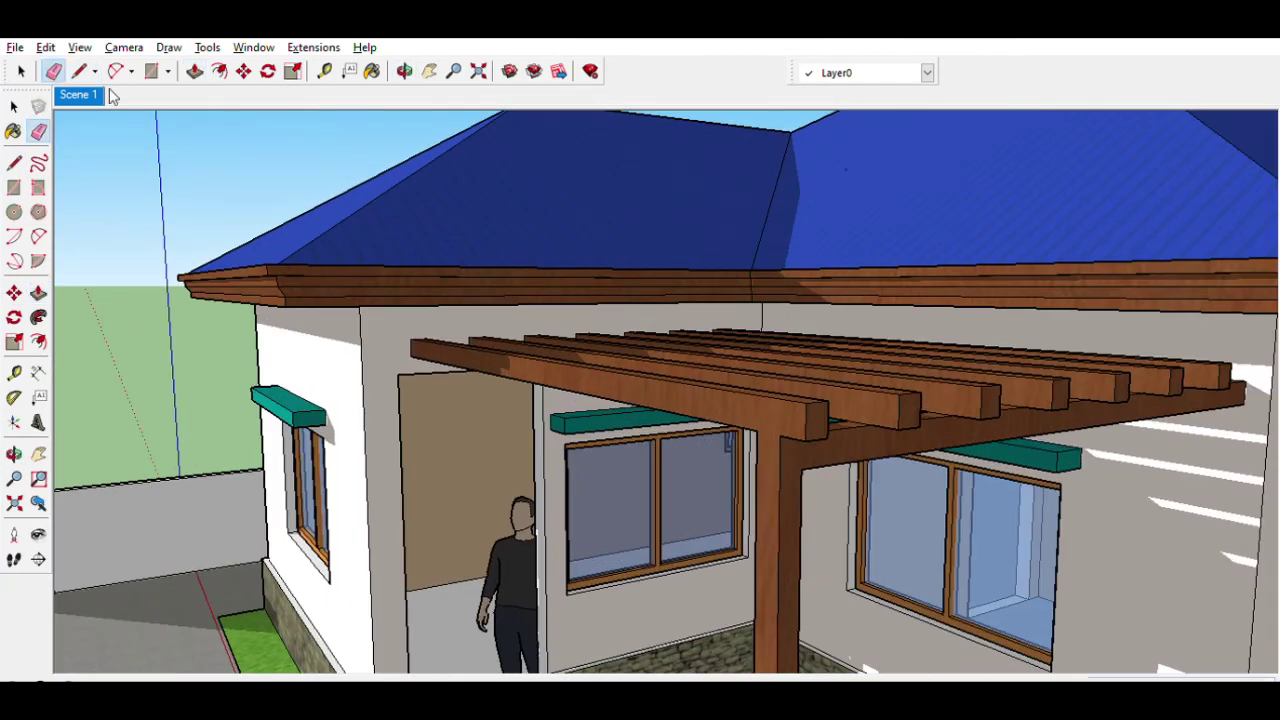
scroll(343, 183, "down", 6)
key("space")
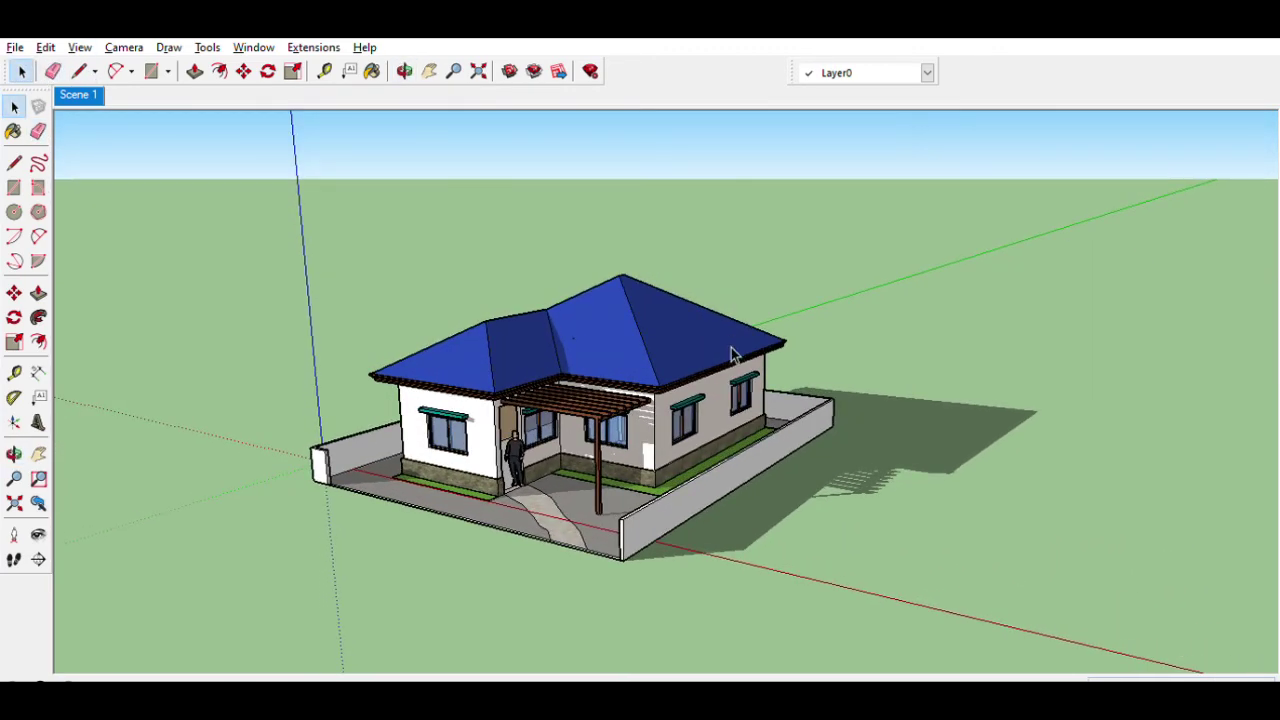
middle_click_drag(760, 368, 878, 374)
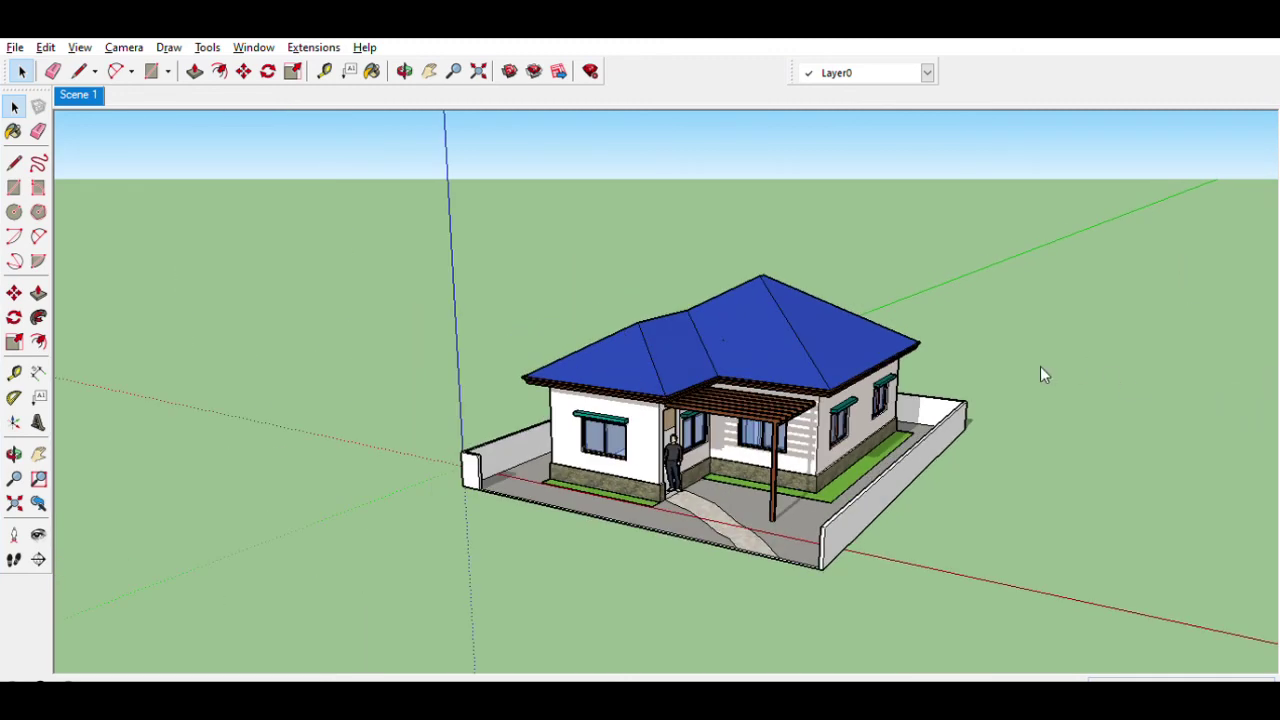
key("b")
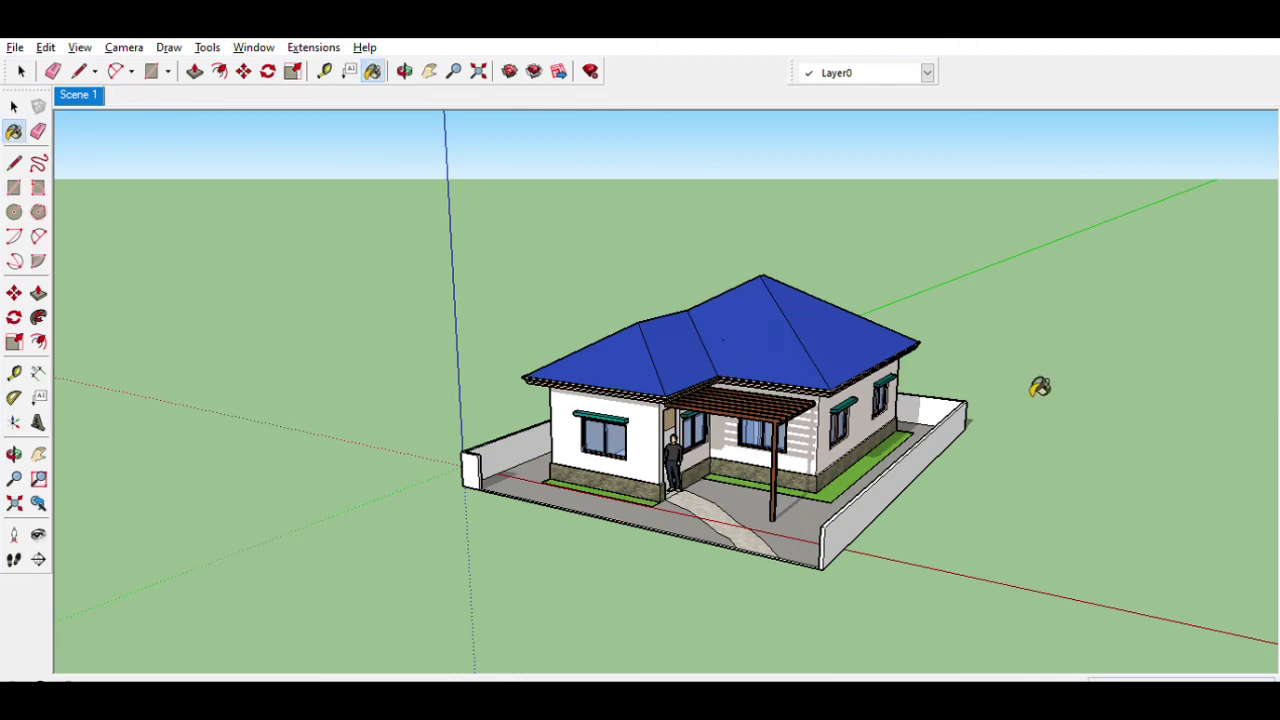
left_click(14, 106)
left_click(79, 94)
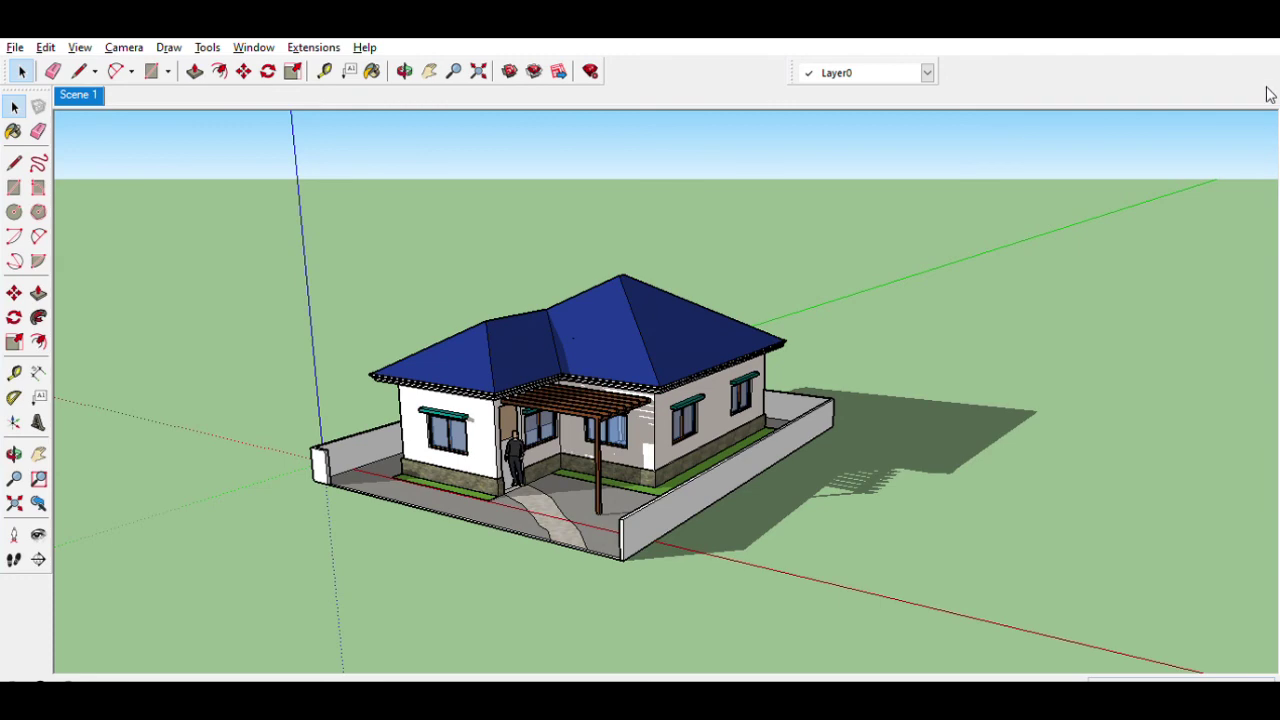
key("h")
left_click_drag(98, 302, 250, 320)
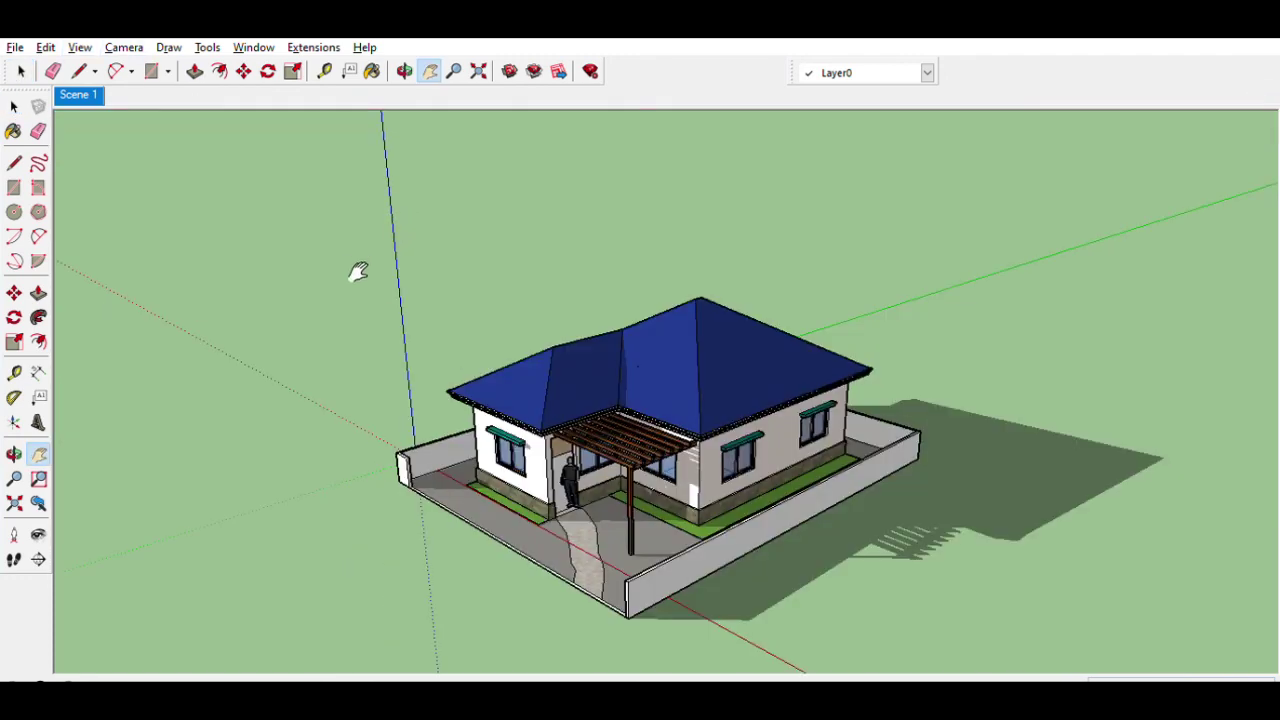
middle_click_drag(375, 430, 690, 190)
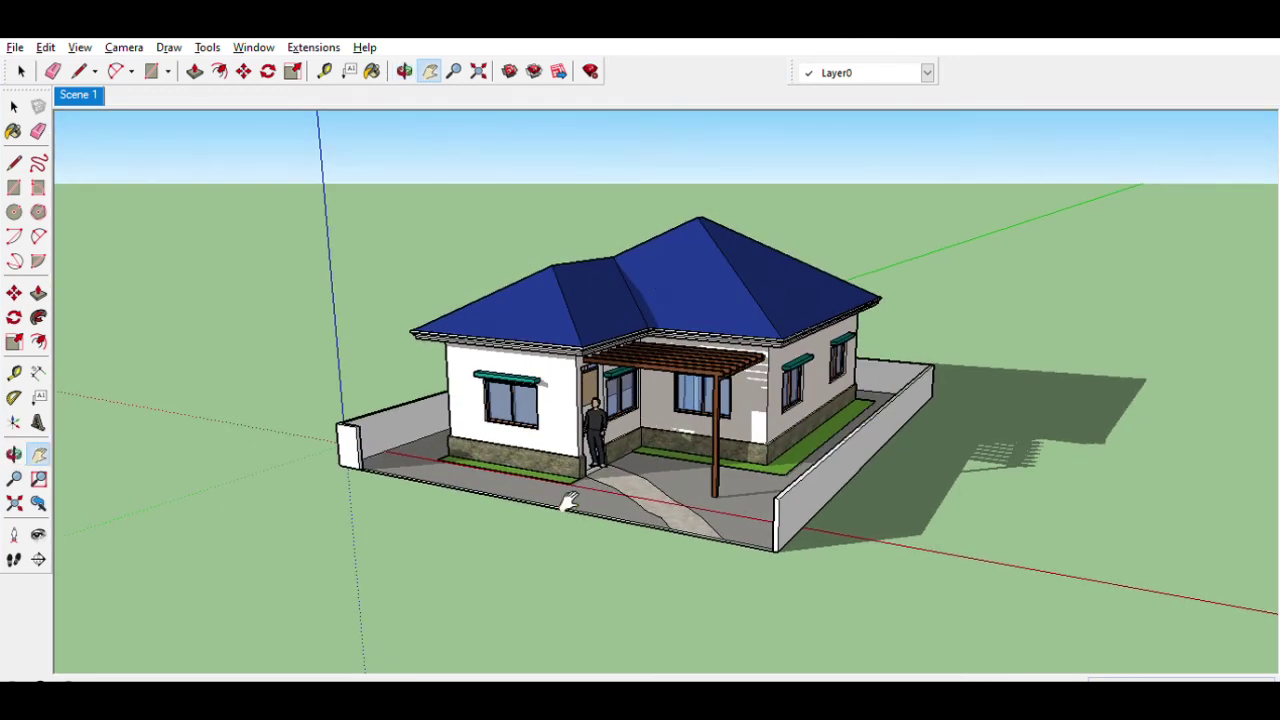
left_click(375, 135)
middle_click_drag(343, 274, 158, 347)
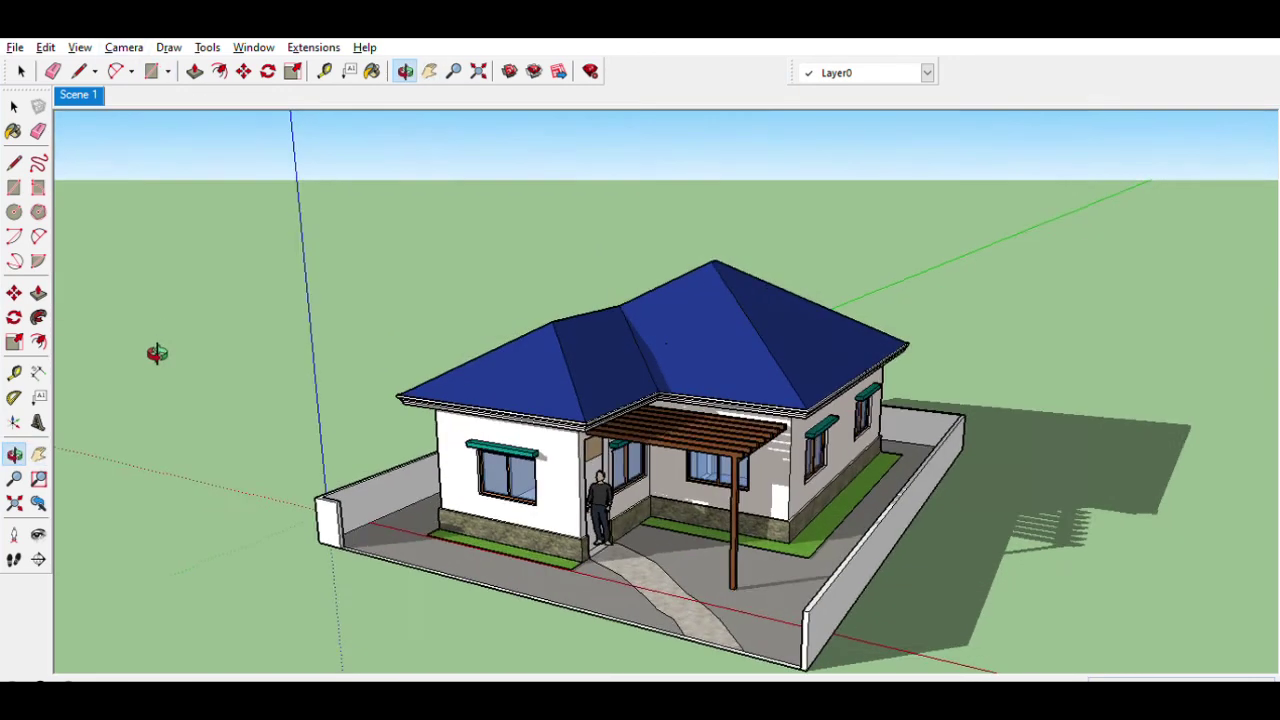